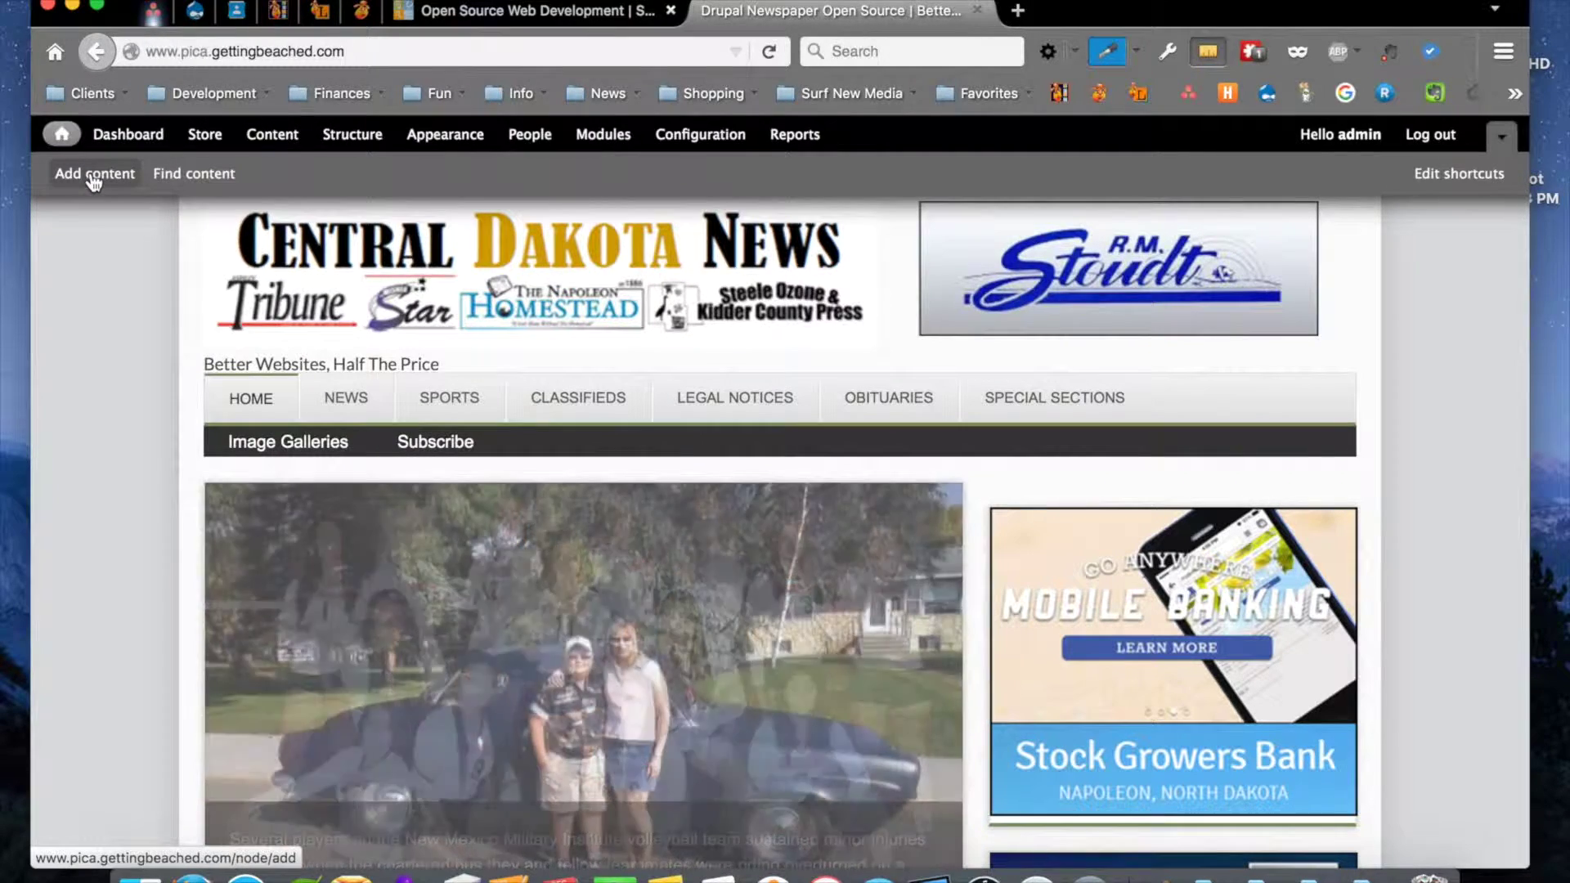
# Open the Add content page from the shortcut bar on the Central Dakota News site
pyautogui.click(93, 180)
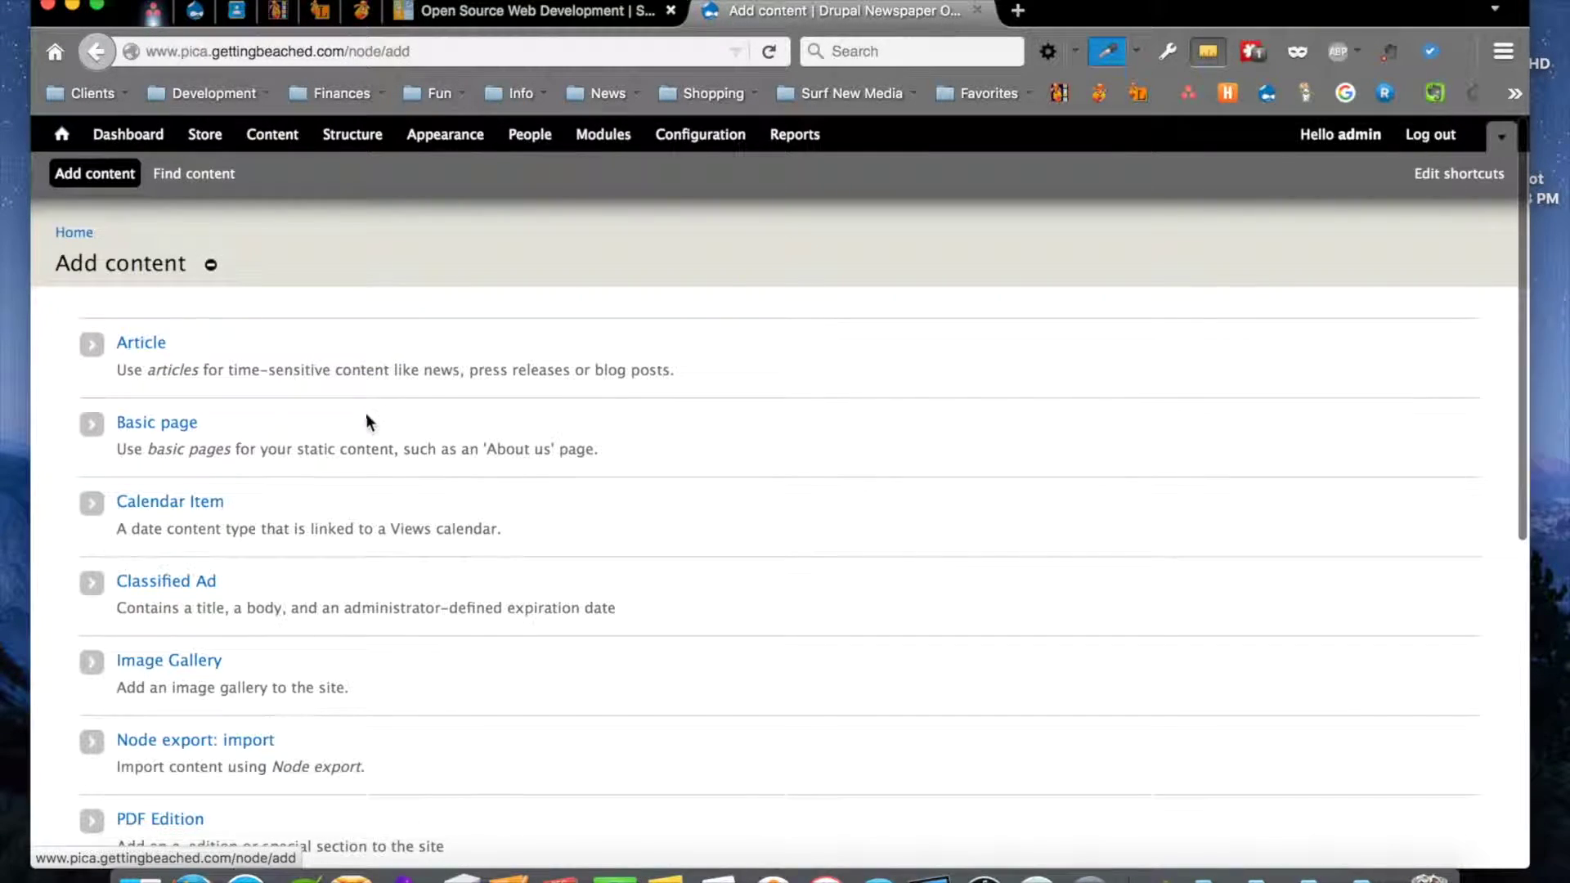
# Look over the available content types, then choose Article
pyautogui.scroll(-2, 365, 414)
pyautogui.scroll(-5, 365, 414)
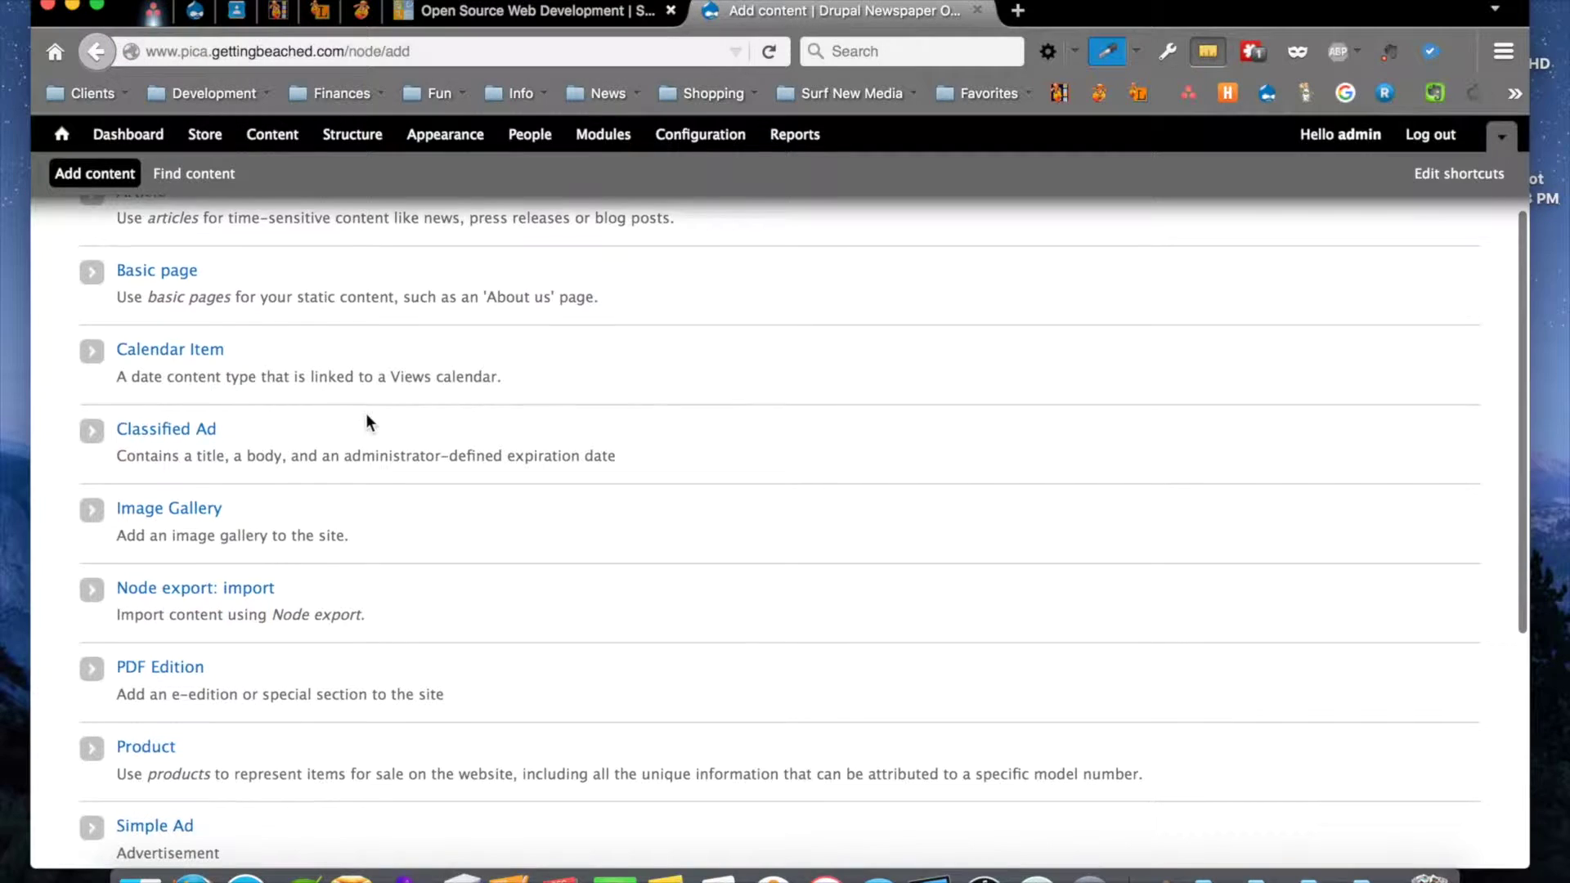
pyautogui.scroll(6, 366, 414)
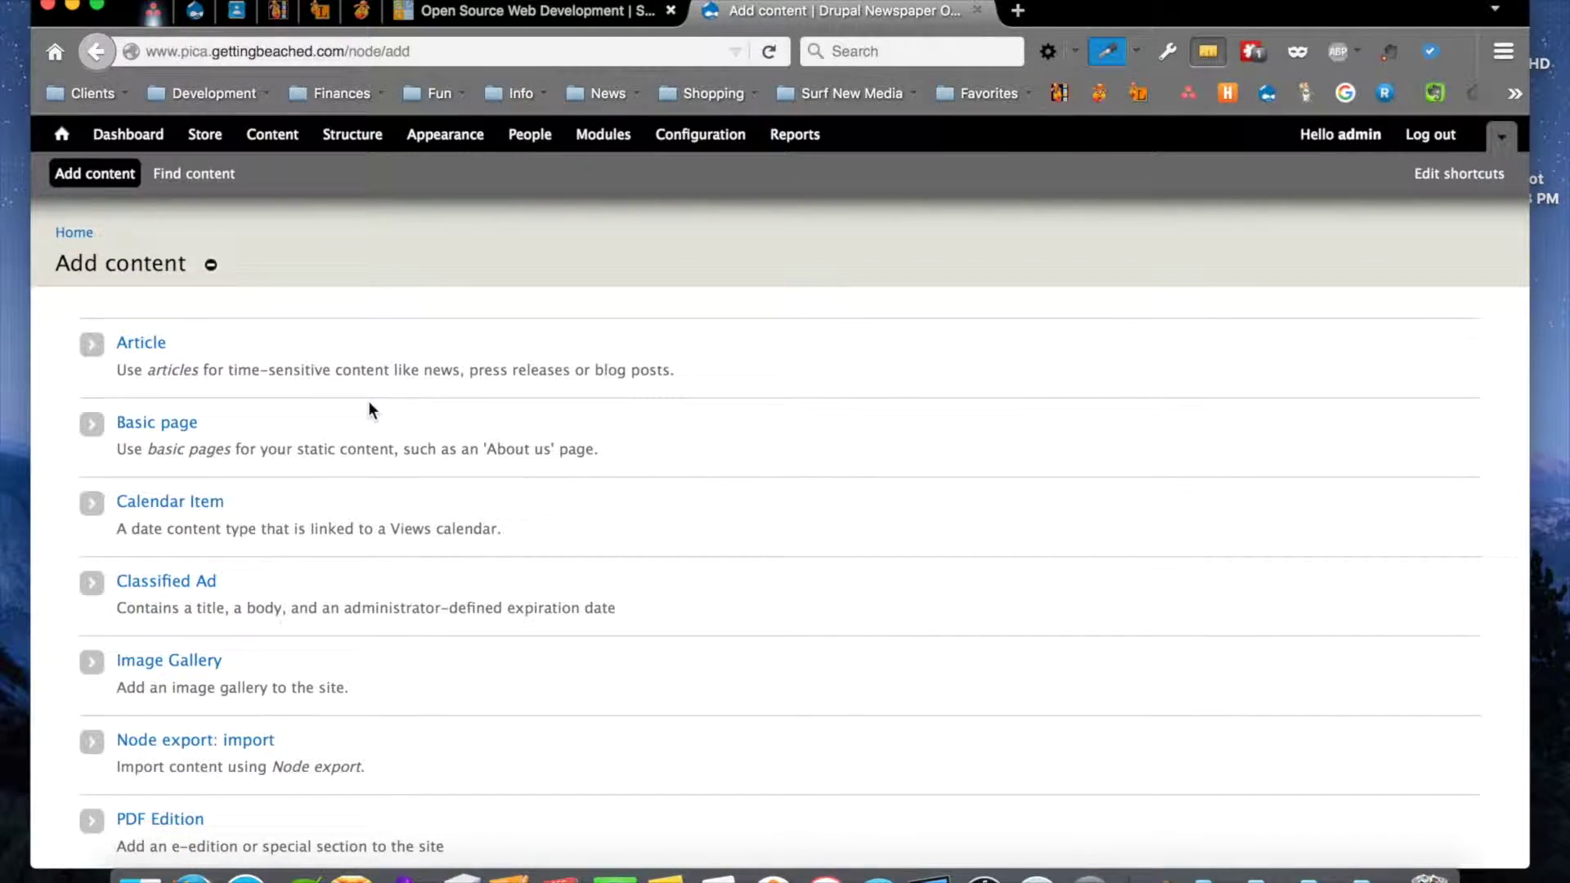
pyautogui.click(141, 344)
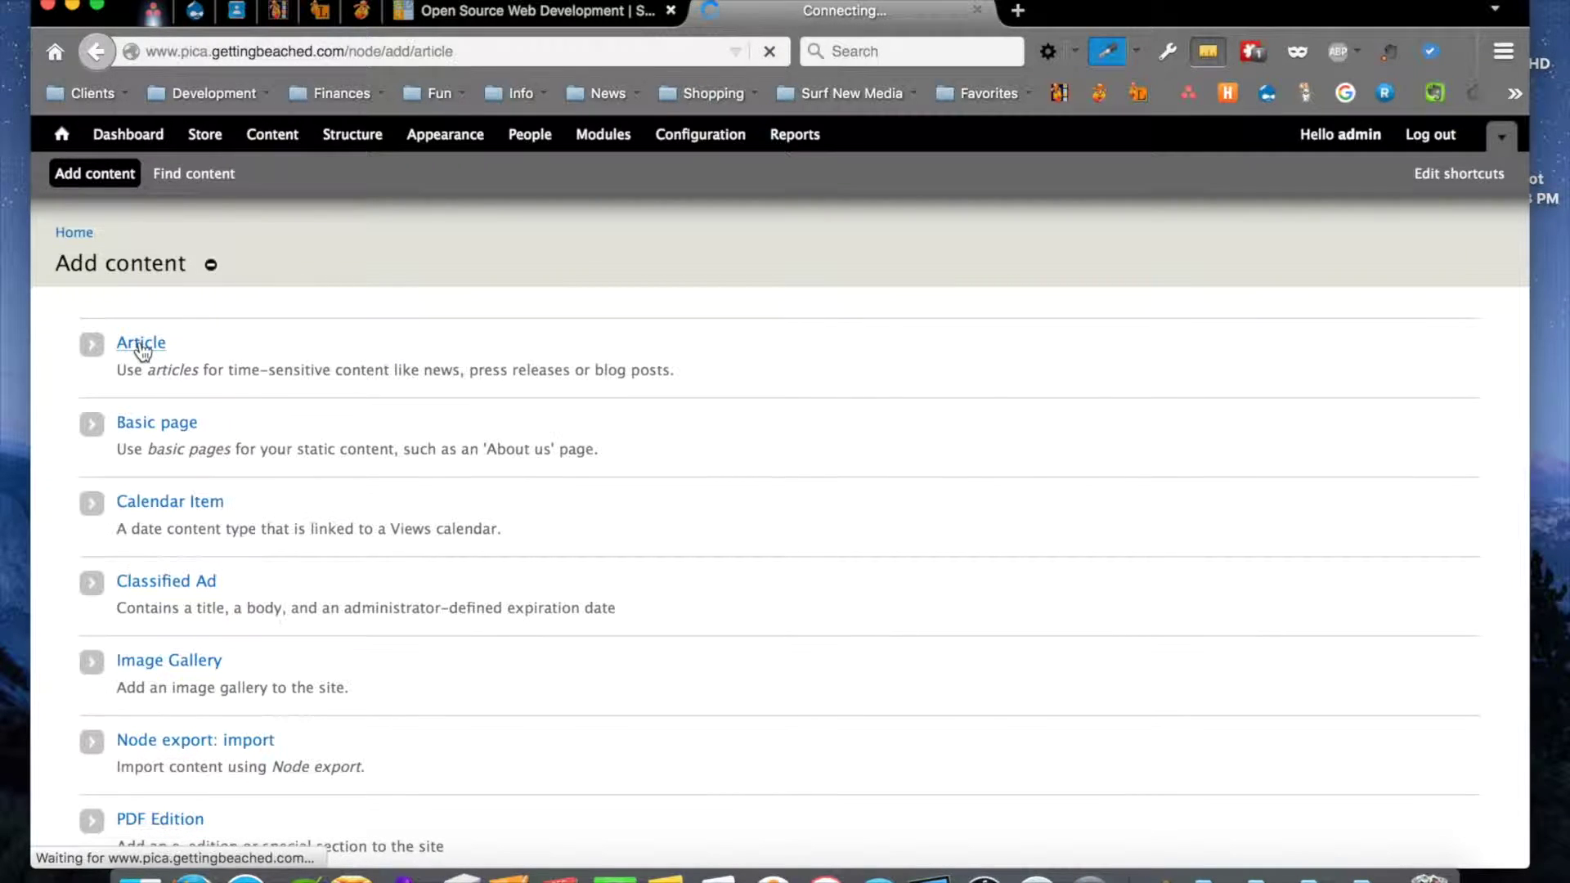
# Title the article 'Headline' and set its subhead to 'Subhead' from the suggestions
pyautogui.scroll(-3, 649, 476)
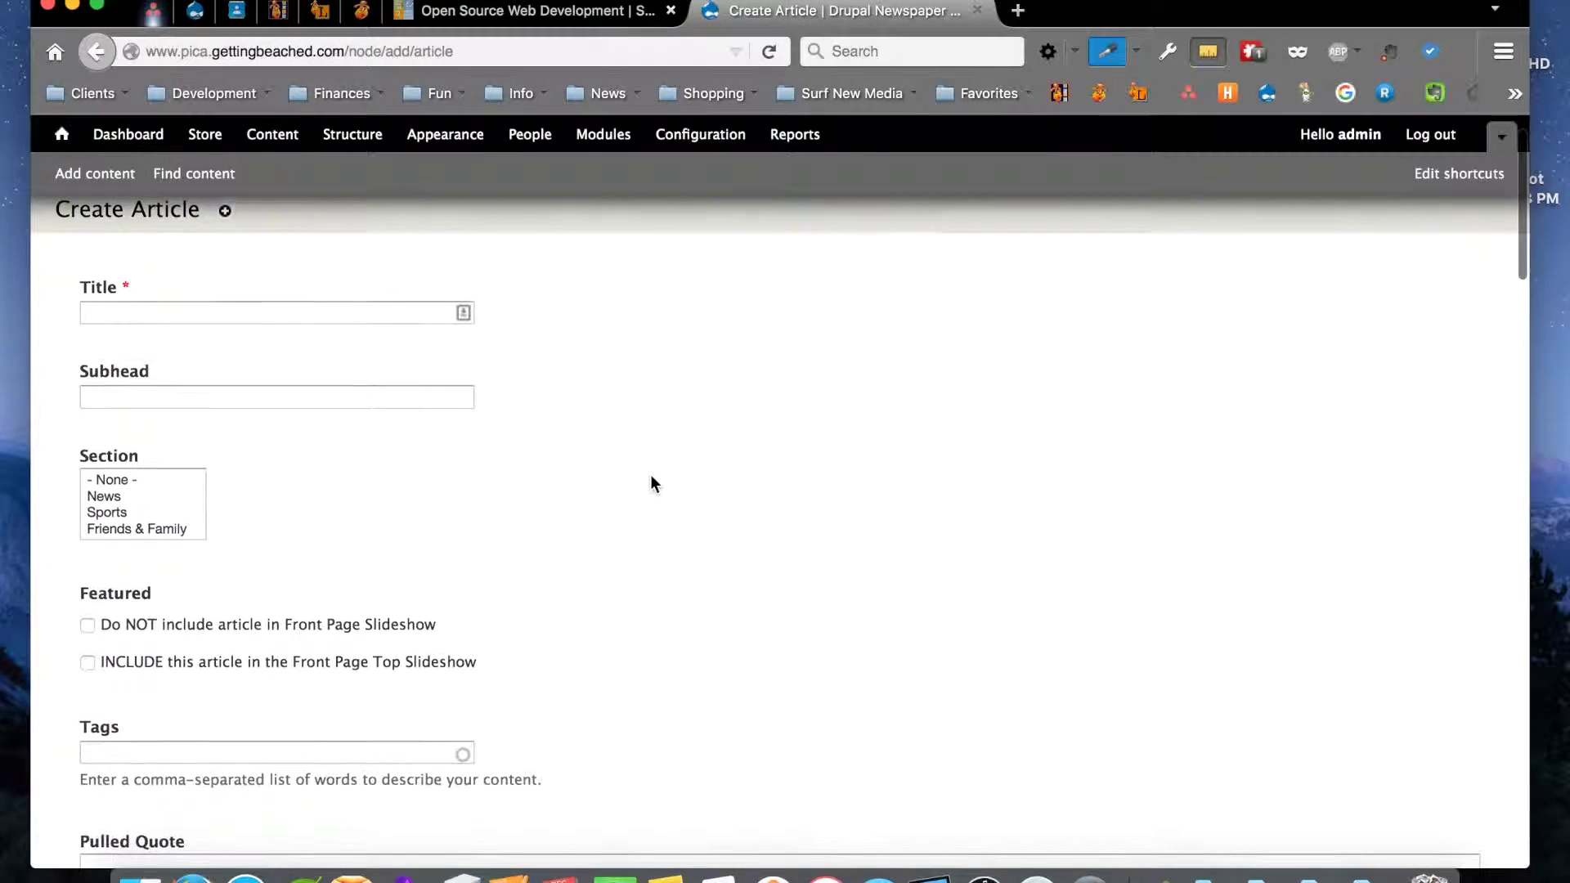
pyautogui.scroll(-5, 652, 476)
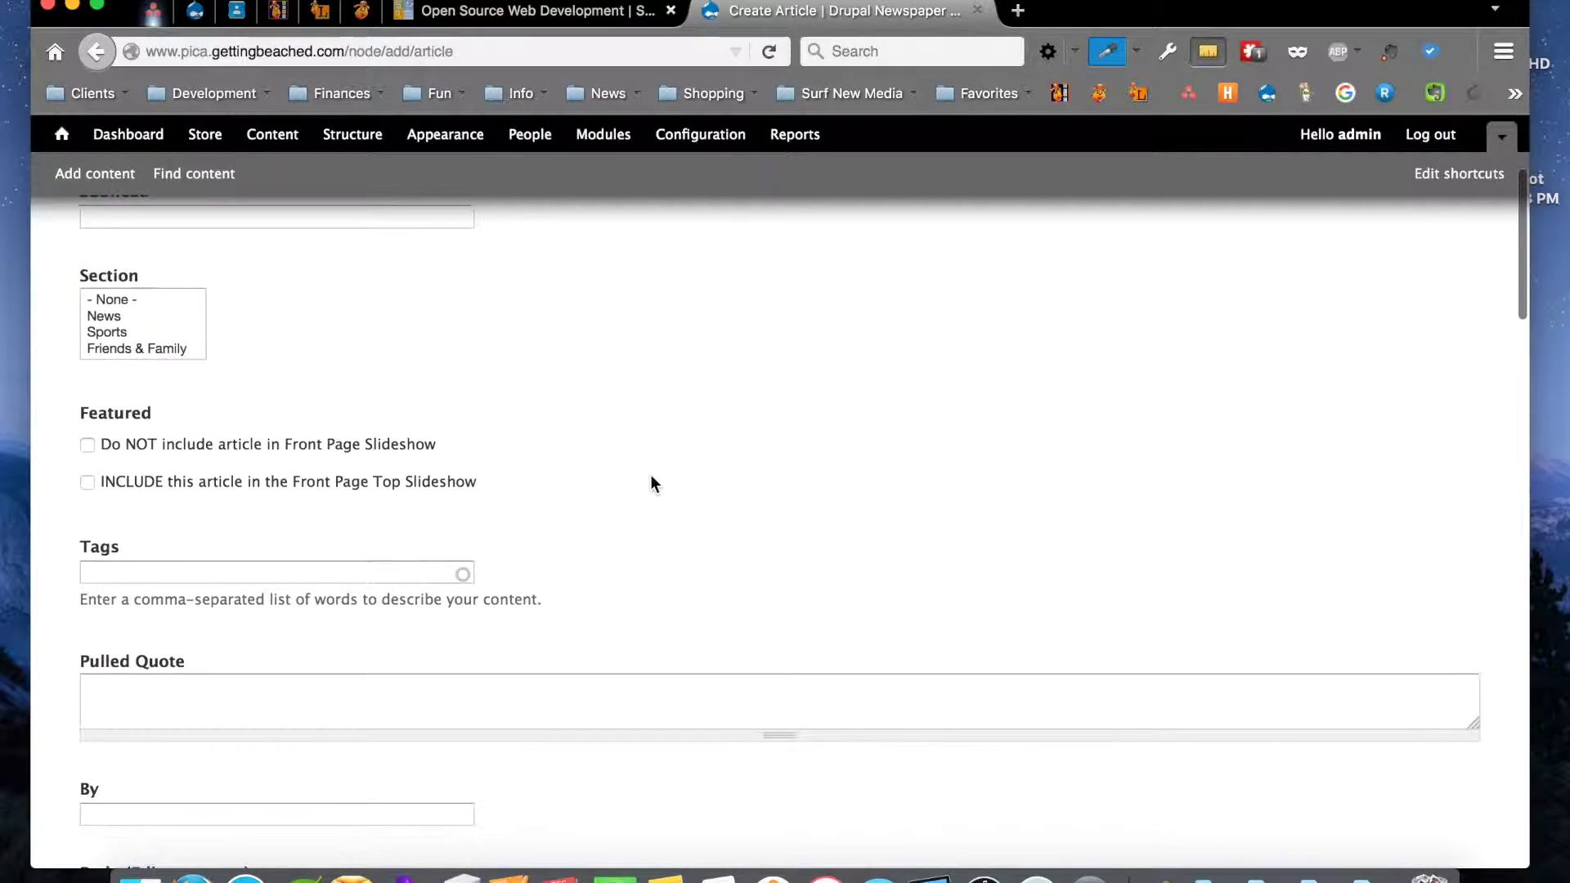
pyautogui.scroll(8, 651, 476)
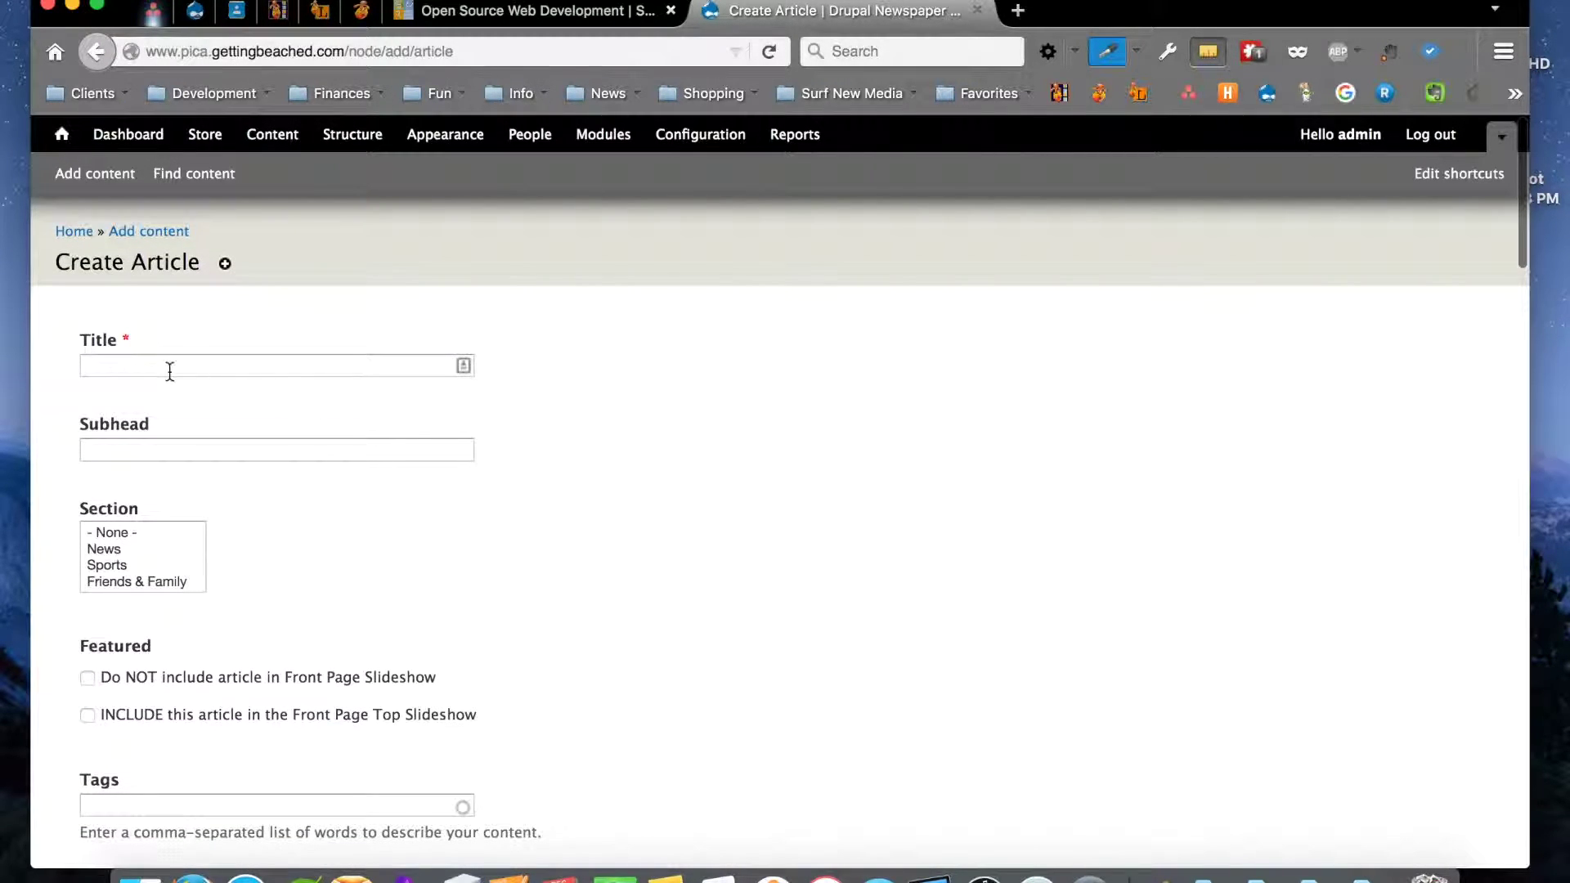
pyautogui.click(146, 365)
pyautogui.write('Headline')
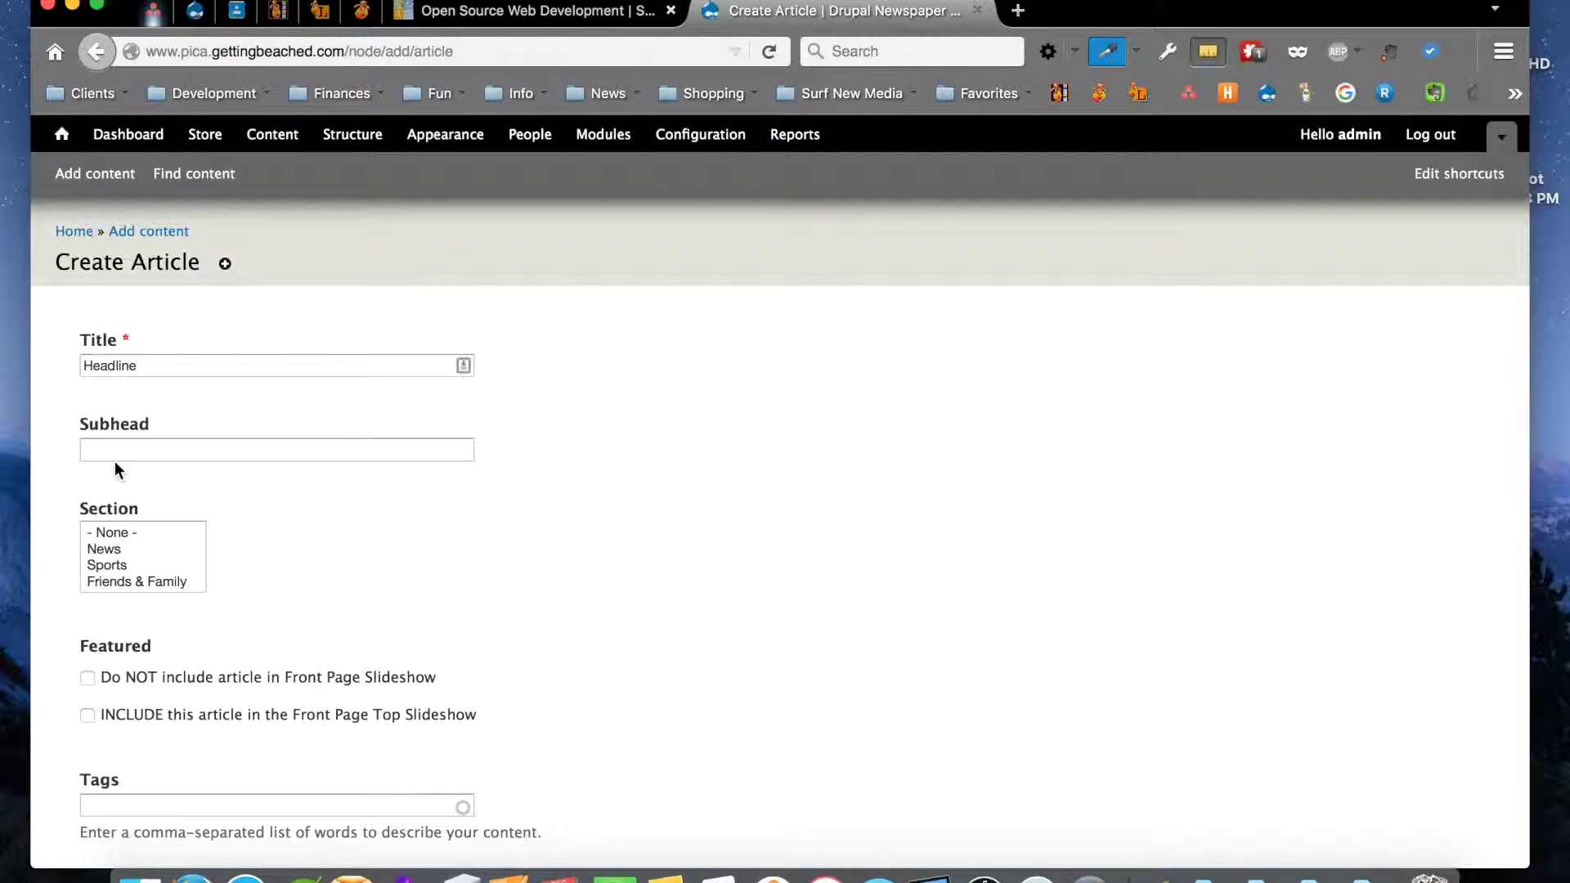
pyautogui.click(115, 451)
pyautogui.write('Sub')
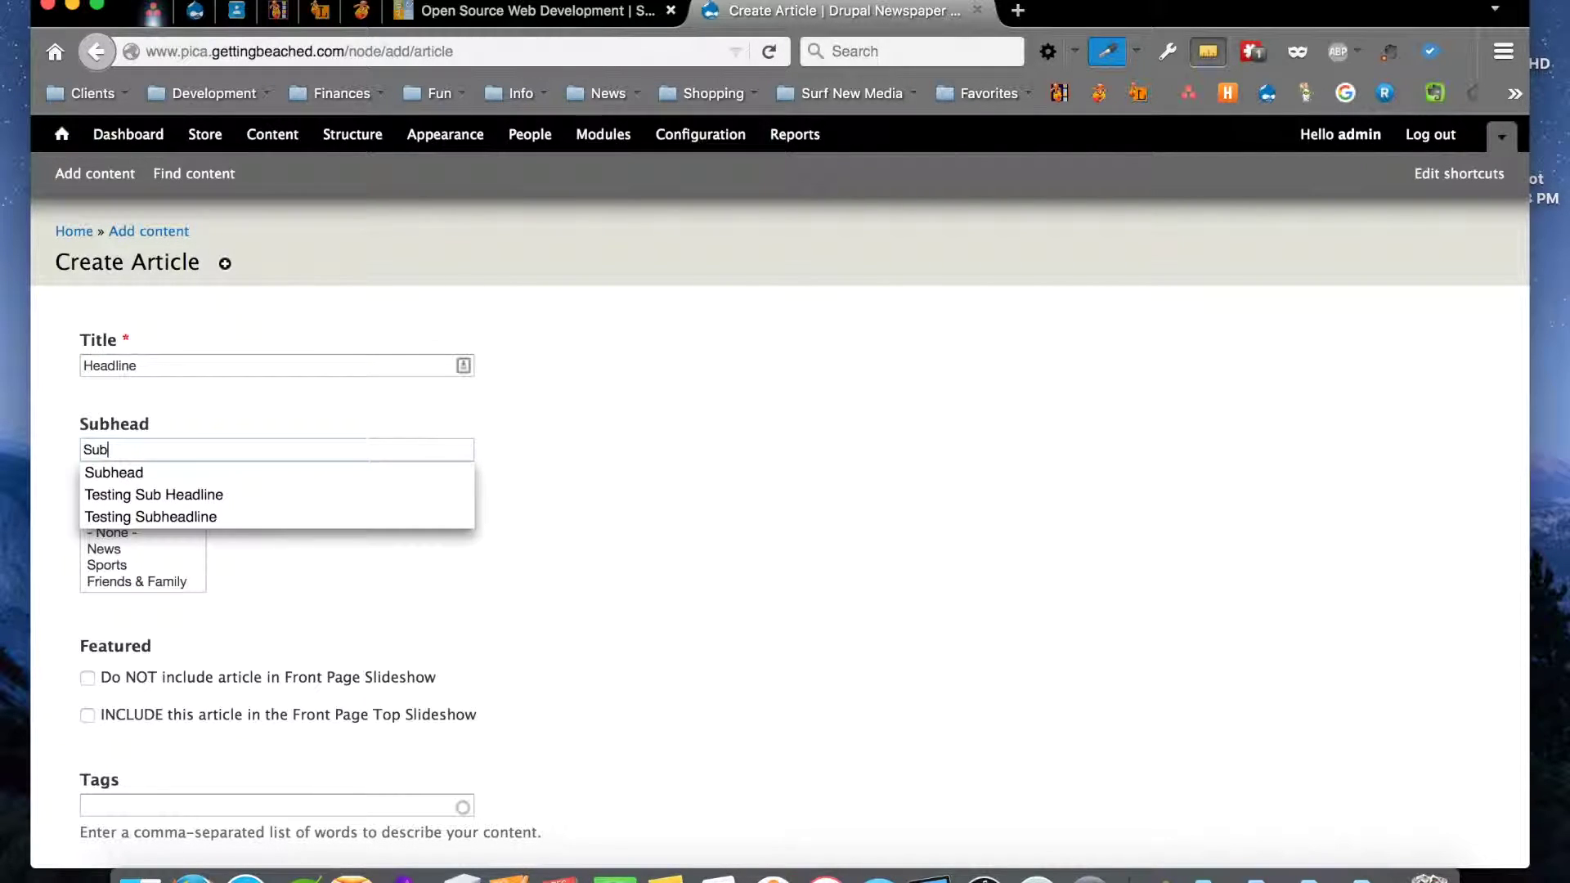
pyautogui.write('head')
pyautogui.click(446, 600)
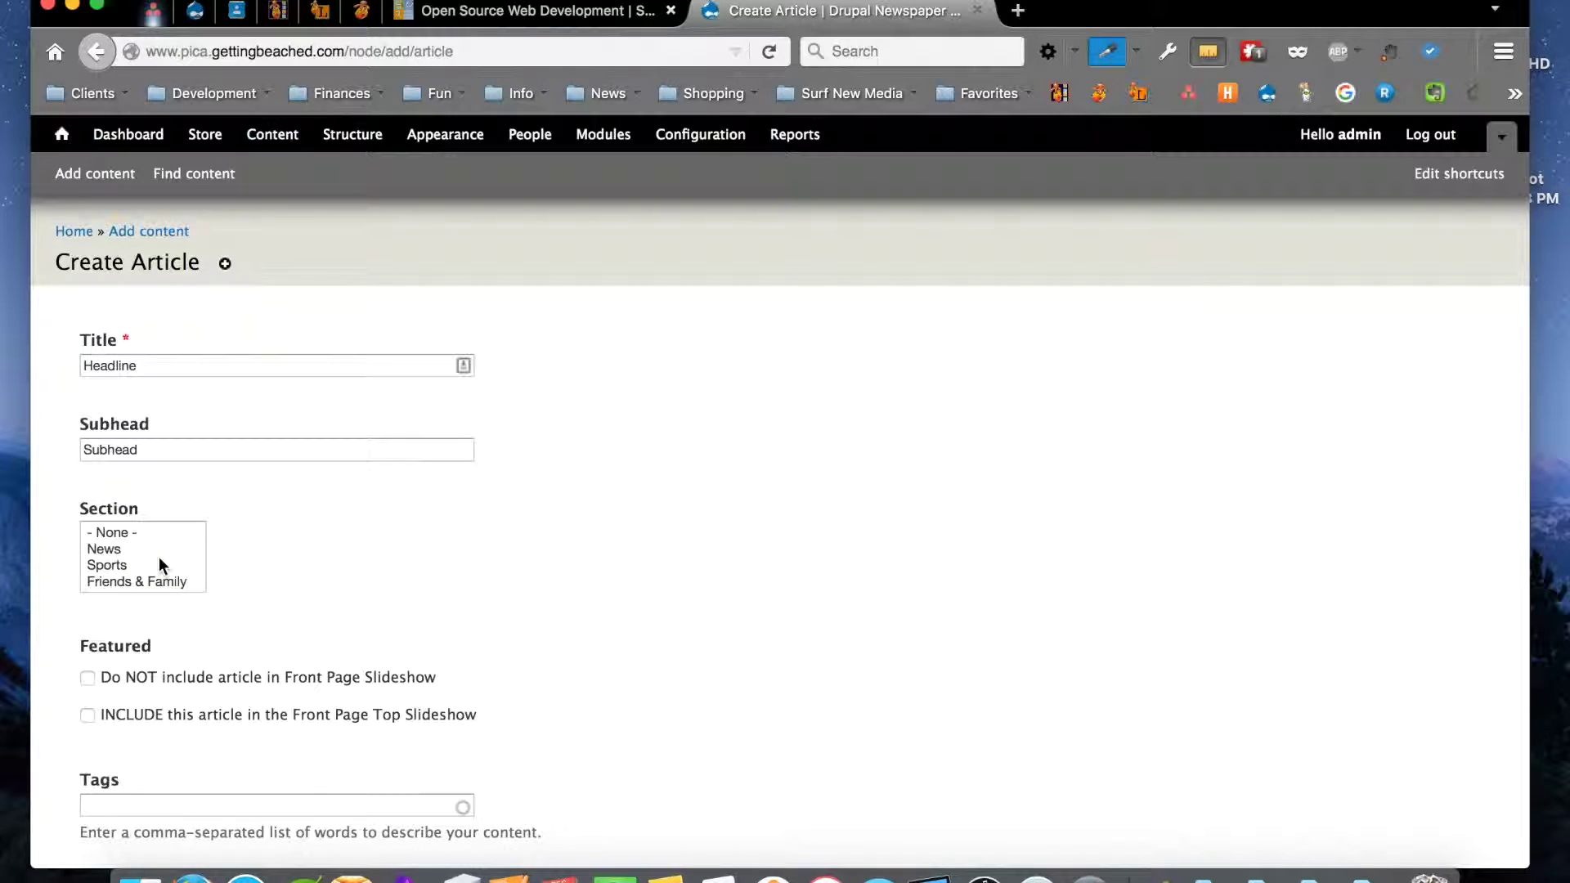
# File the article under News and include it in the Front Page Top Slideshow
pyautogui.click(115, 549)
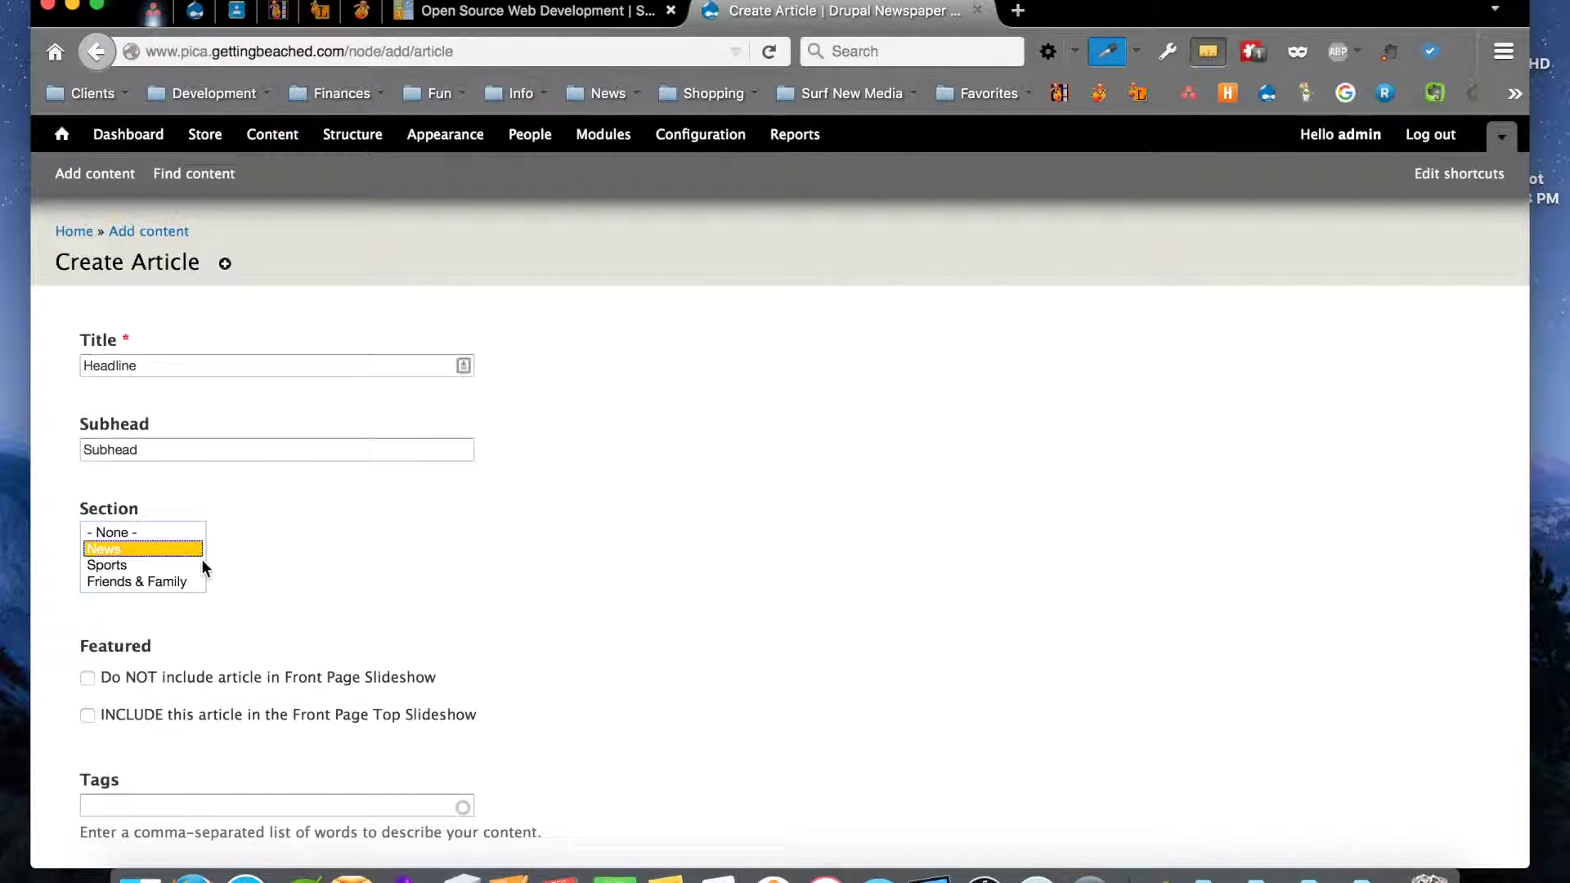
pyautogui.scroll(-4, 441, 611)
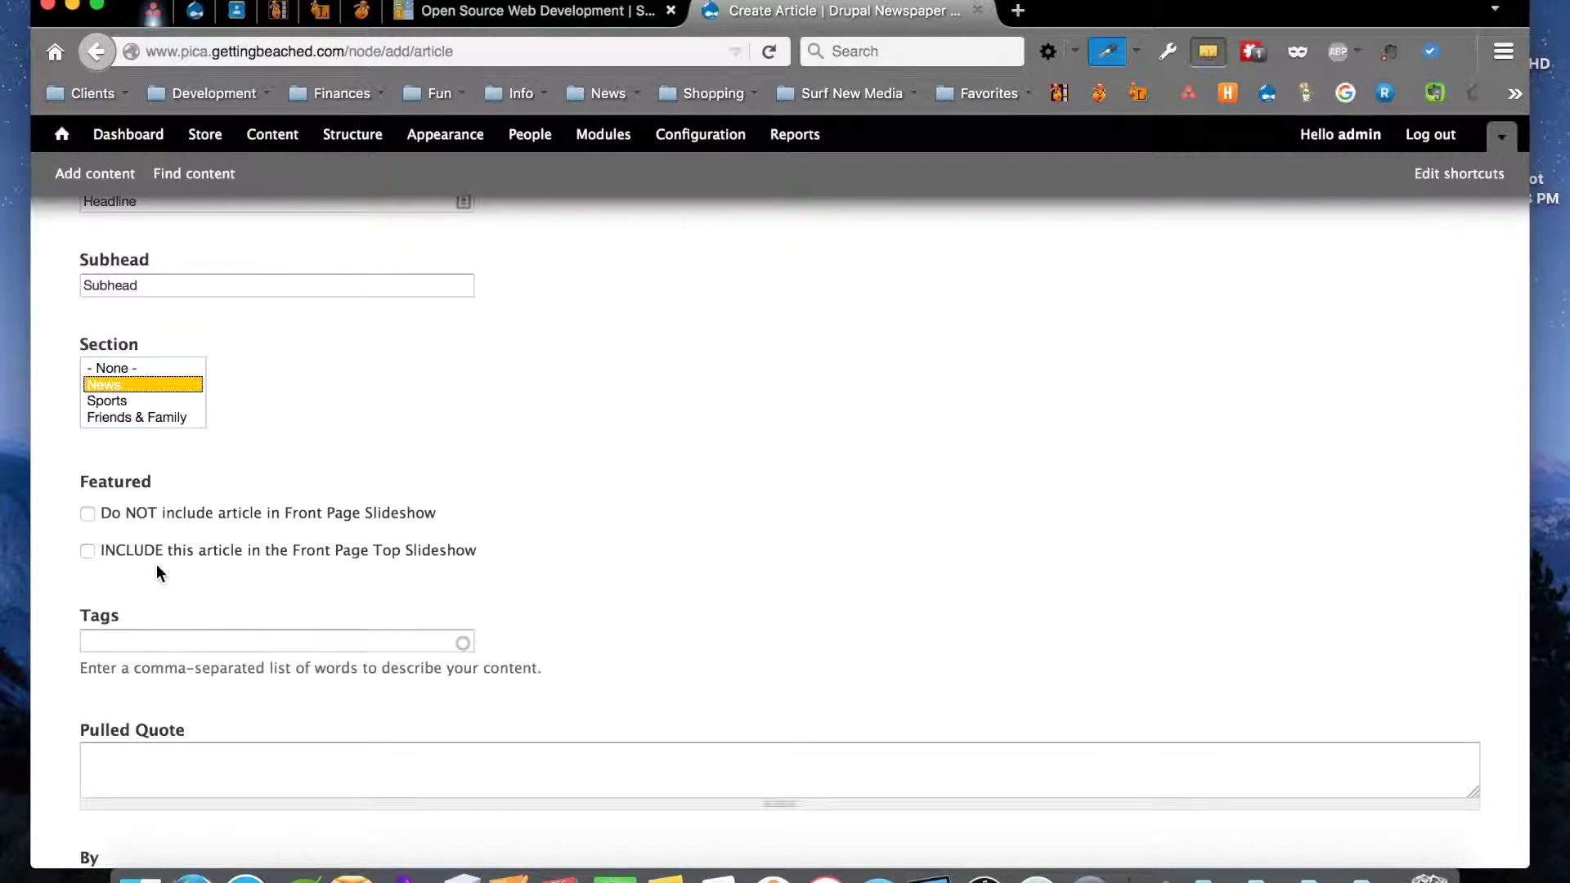
pyautogui.click(86, 551)
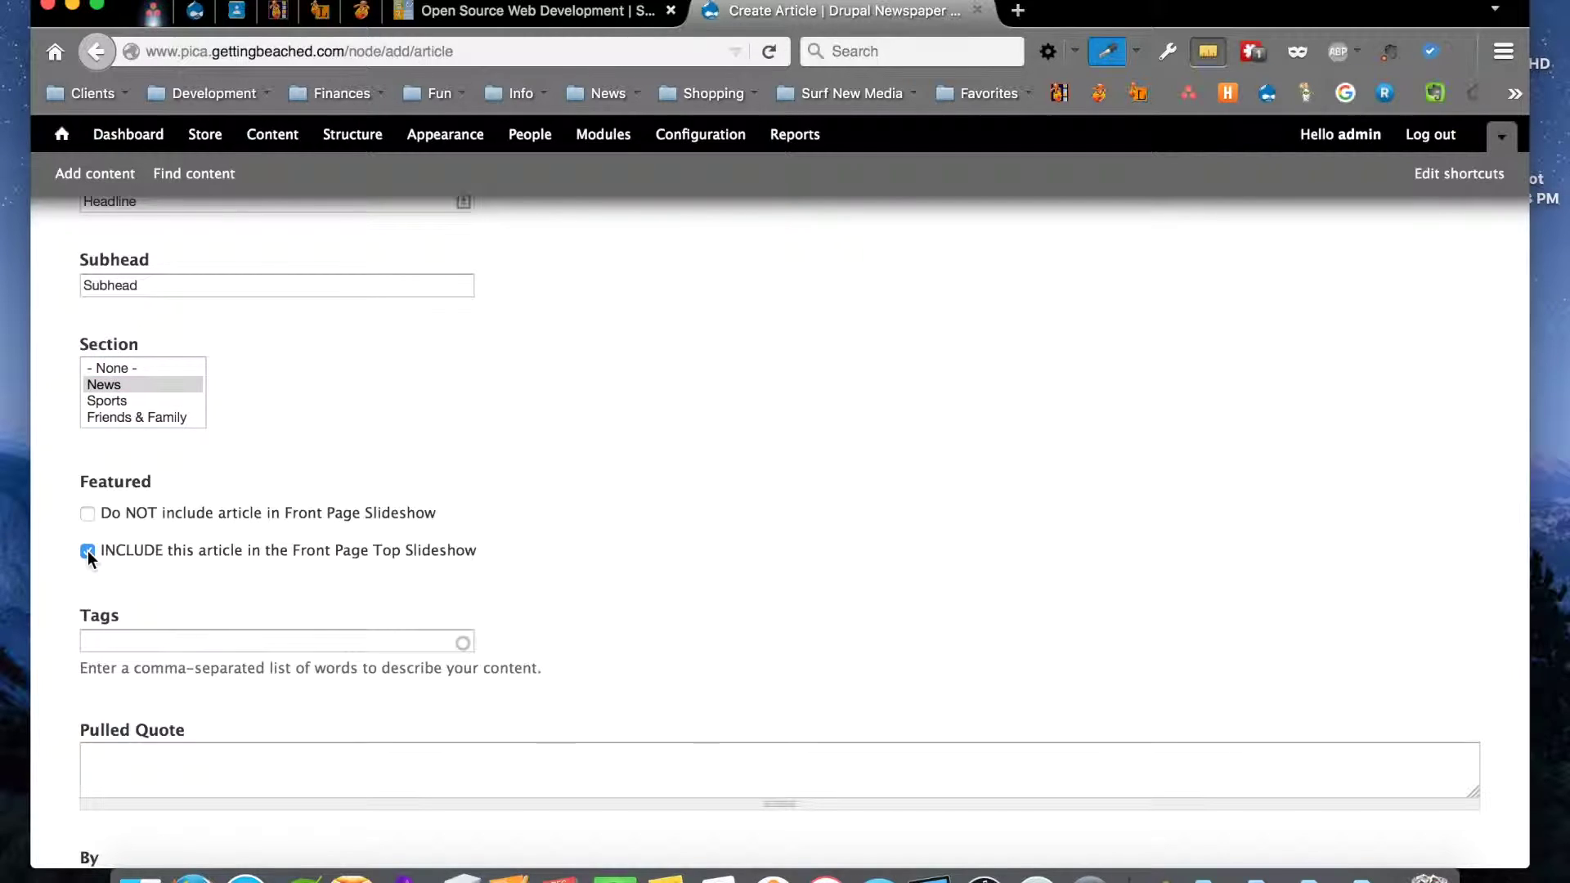
pyautogui.scroll(-2, 684, 625)
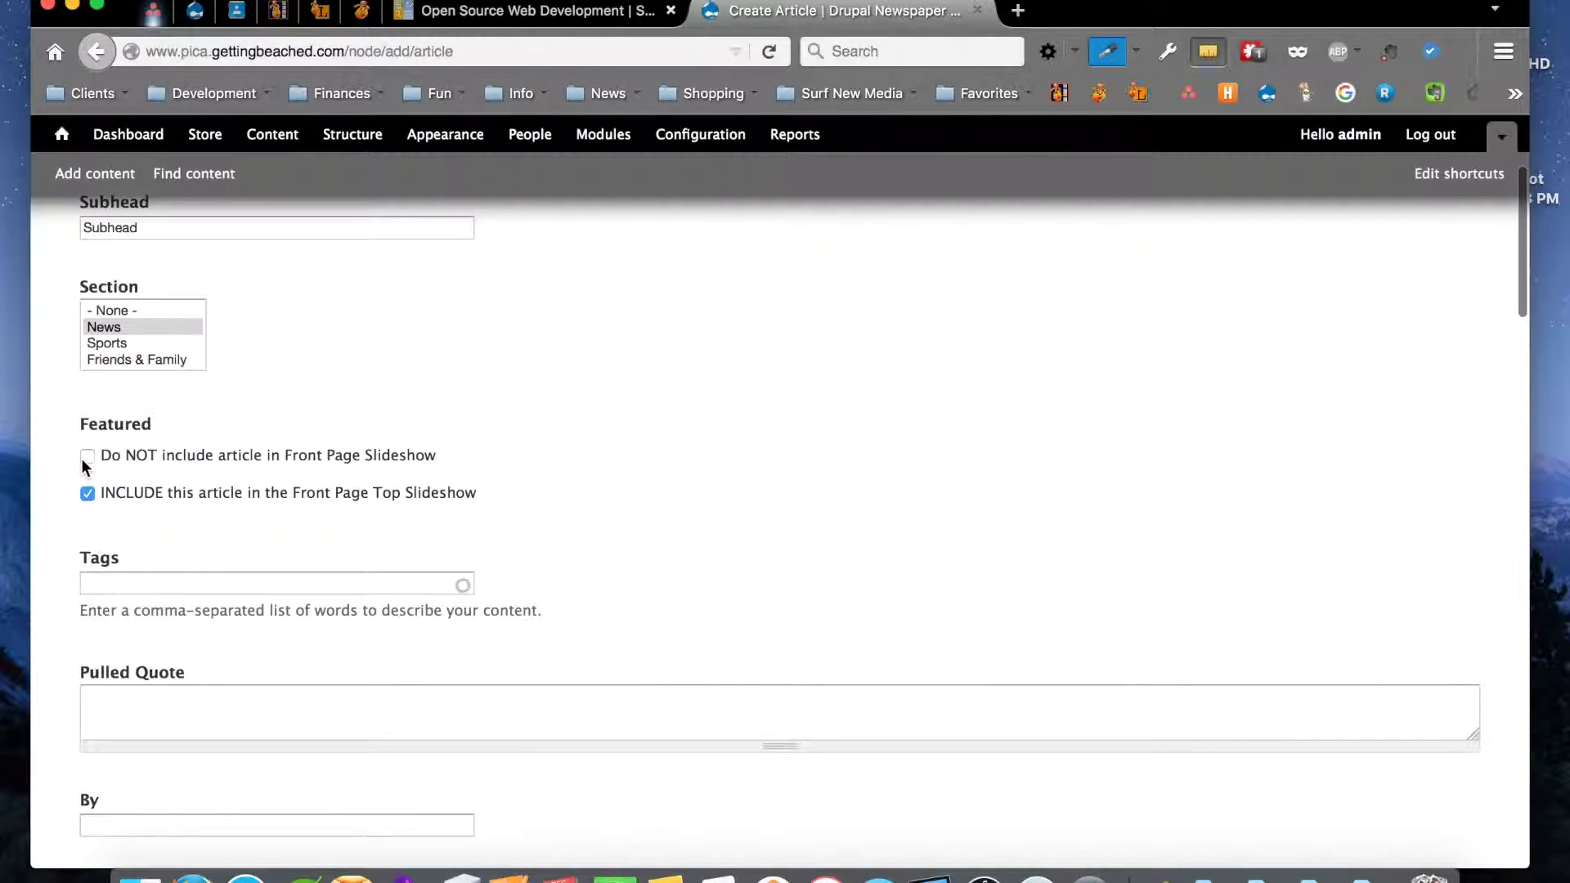
pyautogui.scroll(-3, 725, 610)
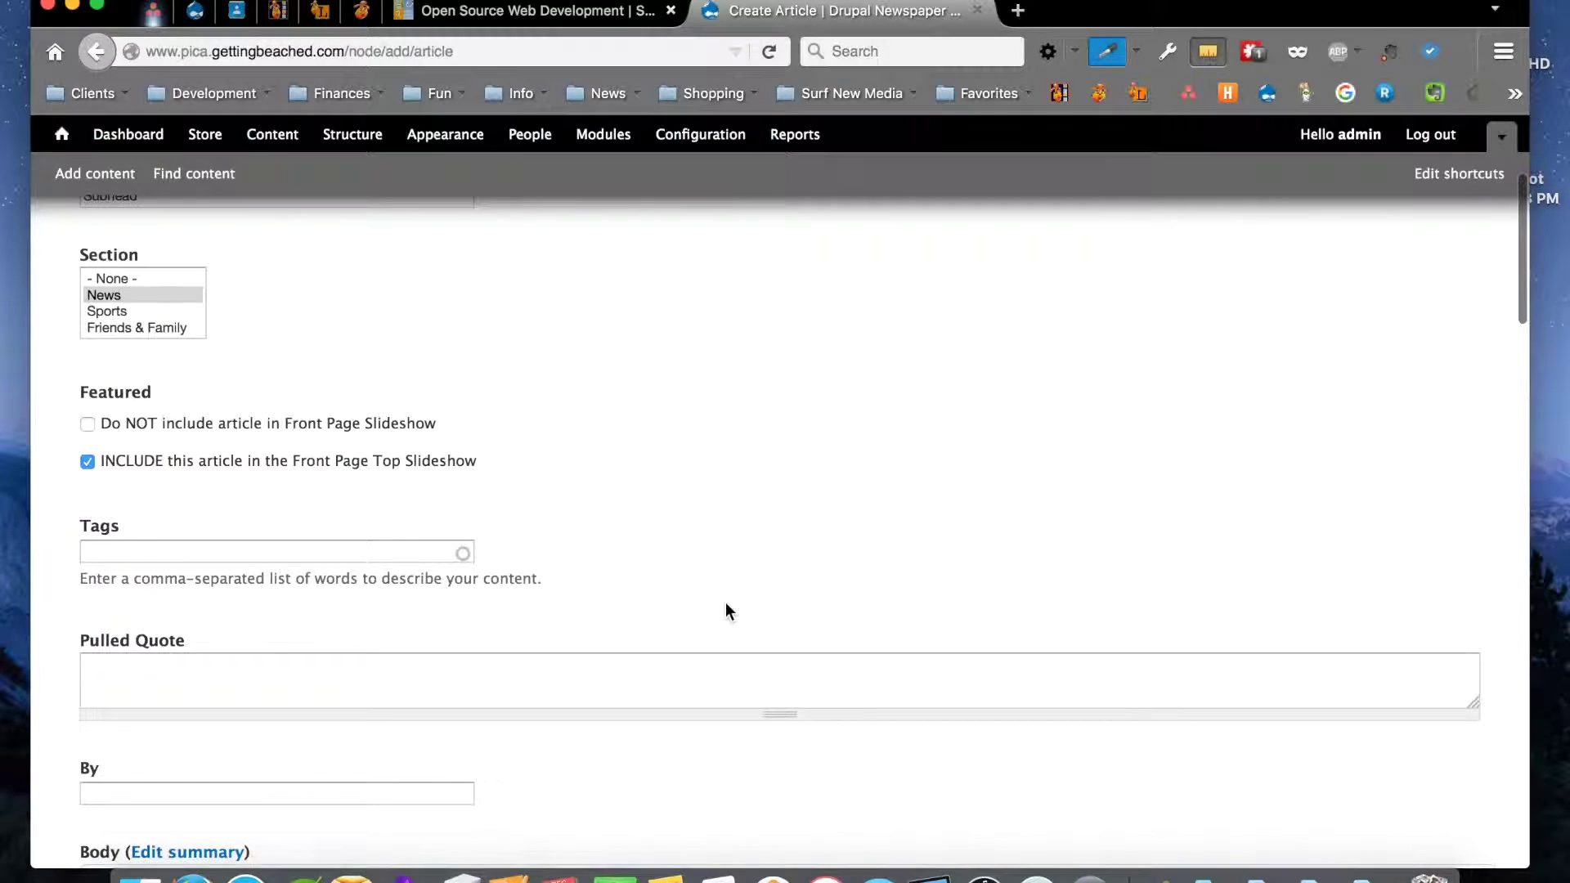
# Pass the Tags and Pulled Quote fields, then set the By field to 'Surf New Media' from autocomplete
pyautogui.click(158, 478)
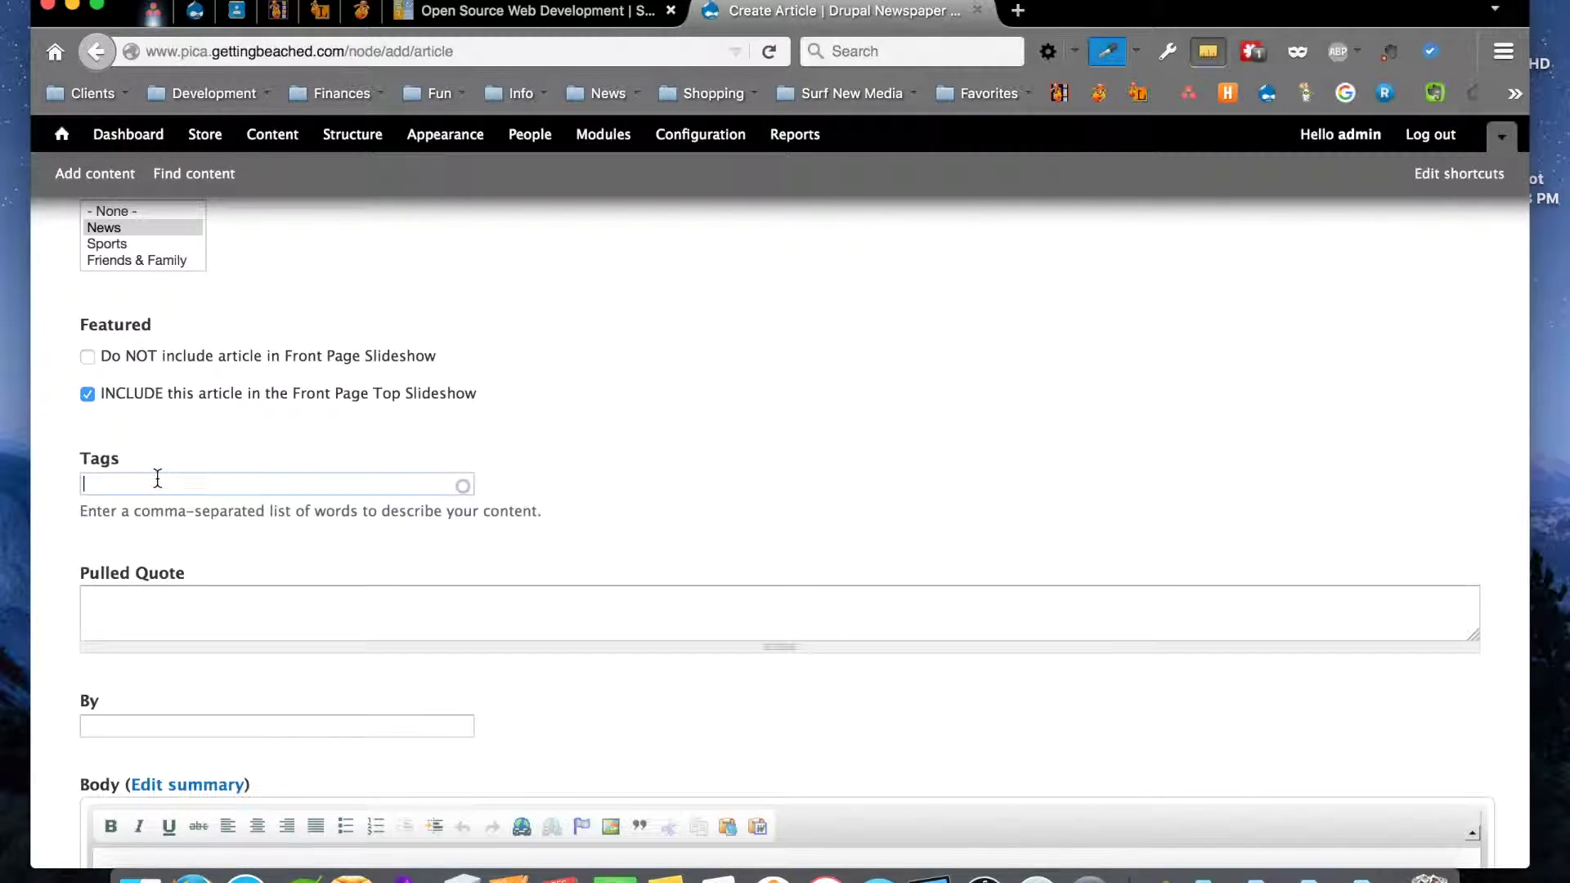
pyautogui.scroll(-3, 158, 478)
pyautogui.click(158, 478)
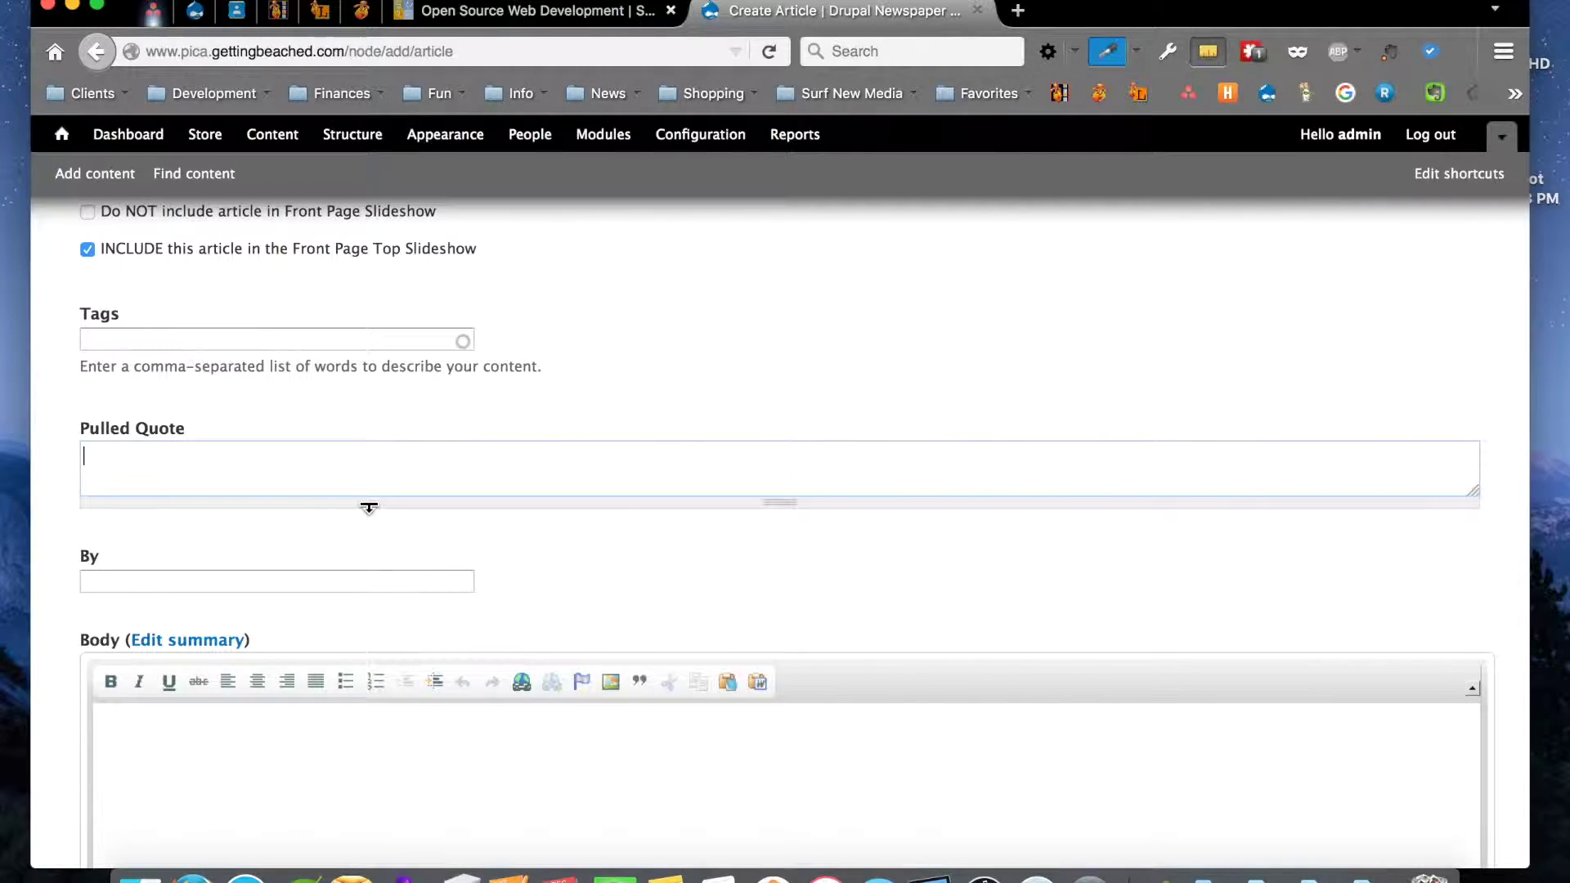
pyautogui.click(161, 581)
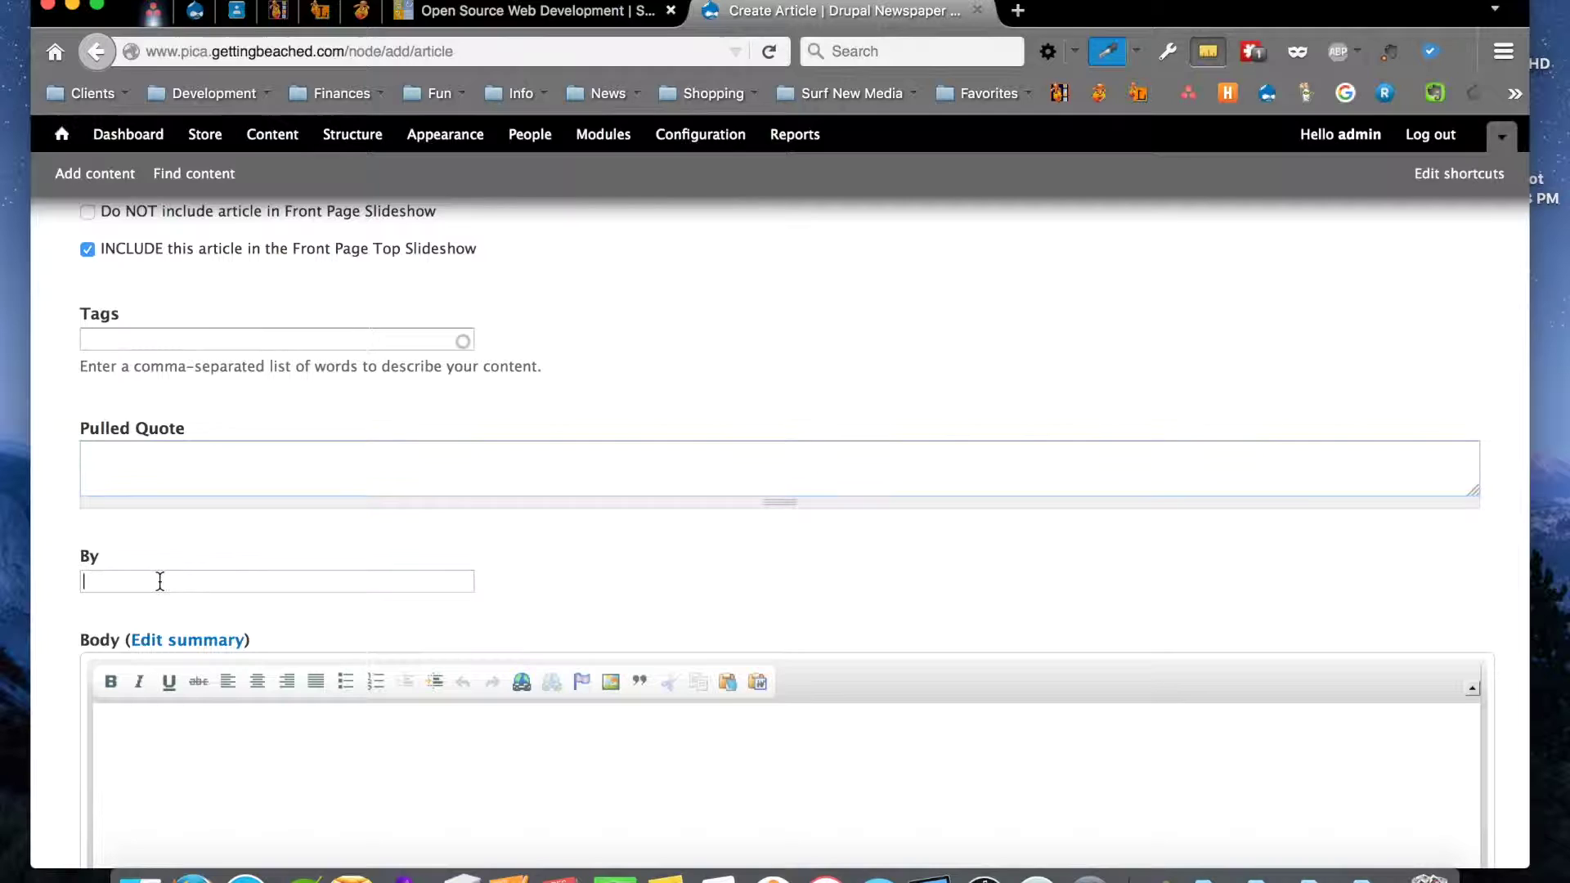
pyautogui.write('Surf')
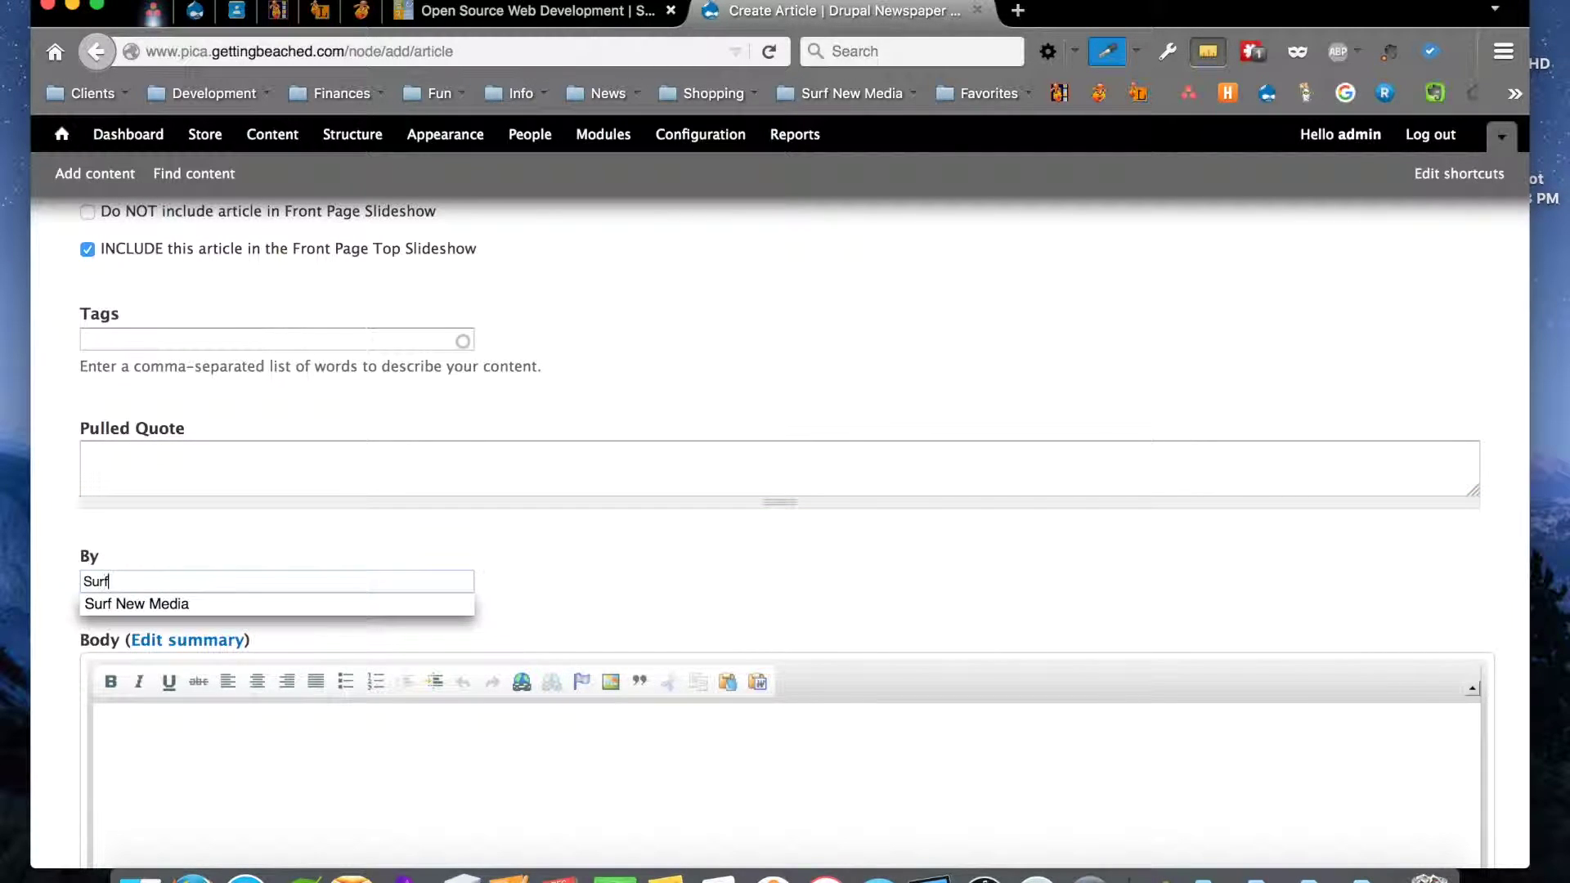
pyautogui.click(159, 605)
pyautogui.scroll(-4, 357, 517)
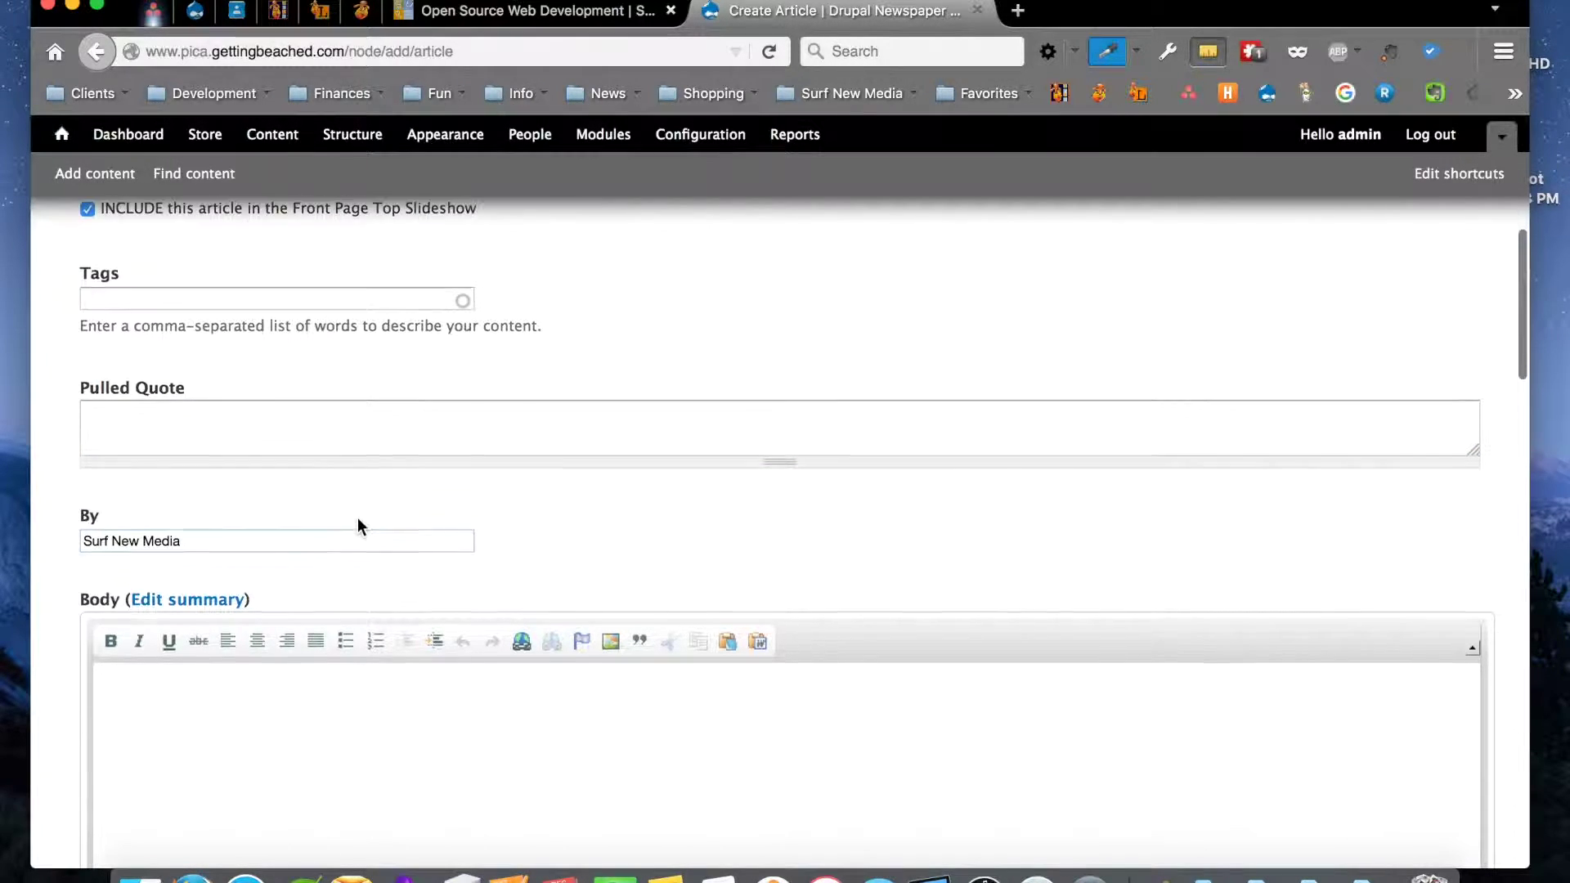
pyautogui.scroll(-2, 356, 518)
# Type 'Text in here.' into the Body editor
pyautogui.click(282, 496)
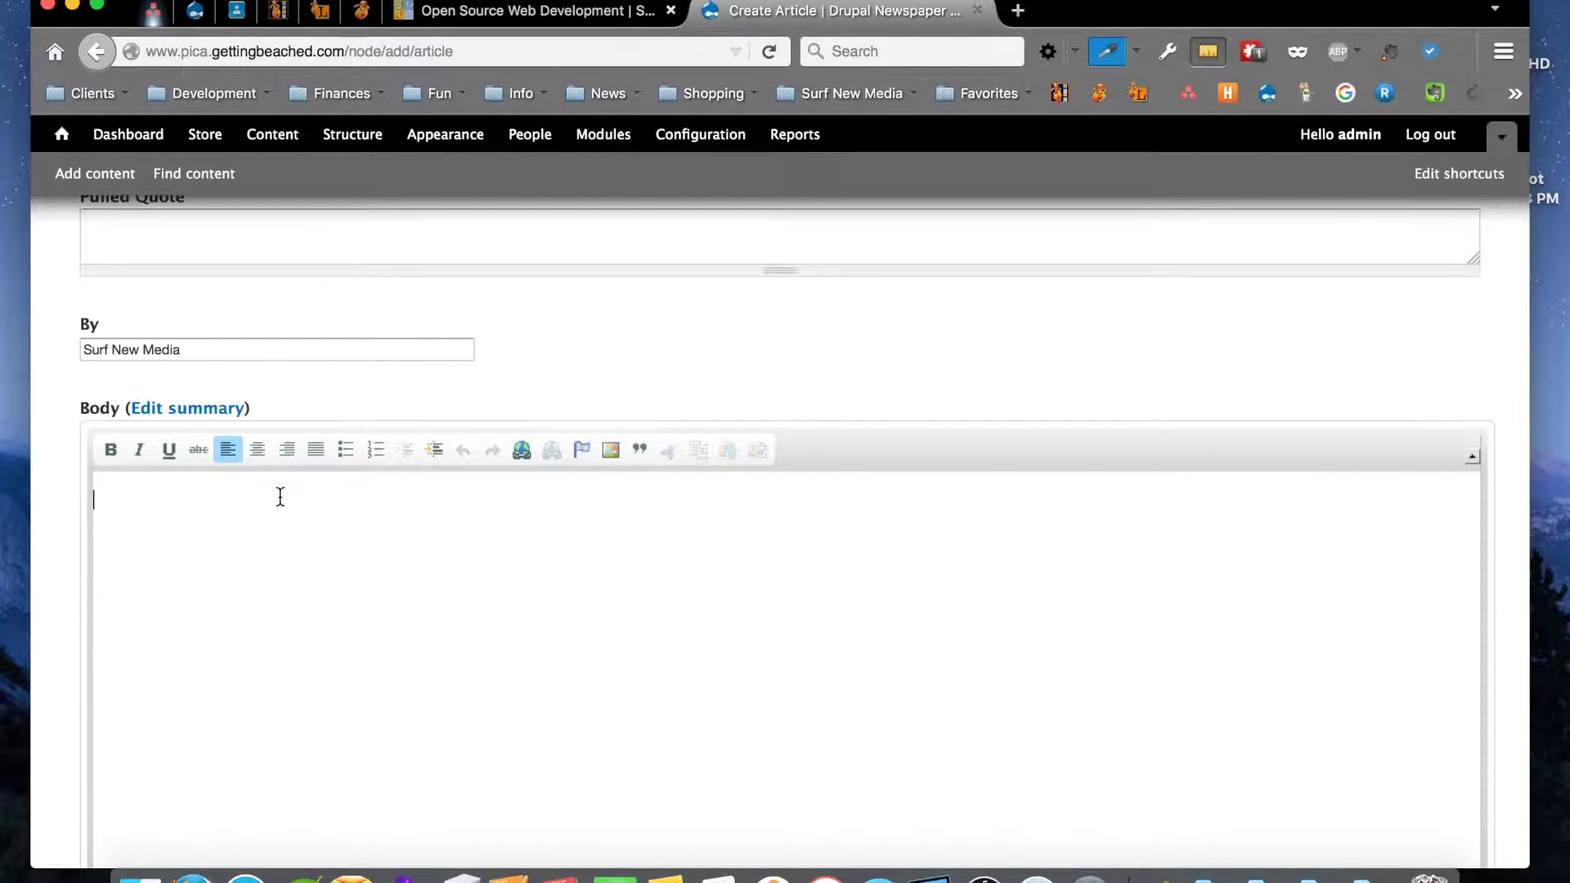
pyautogui.write('Text in here.')
# Make the body line 'Text in here.' bold and italic
pyautogui.tripleClick(102, 514)
pyautogui.click(114, 454)
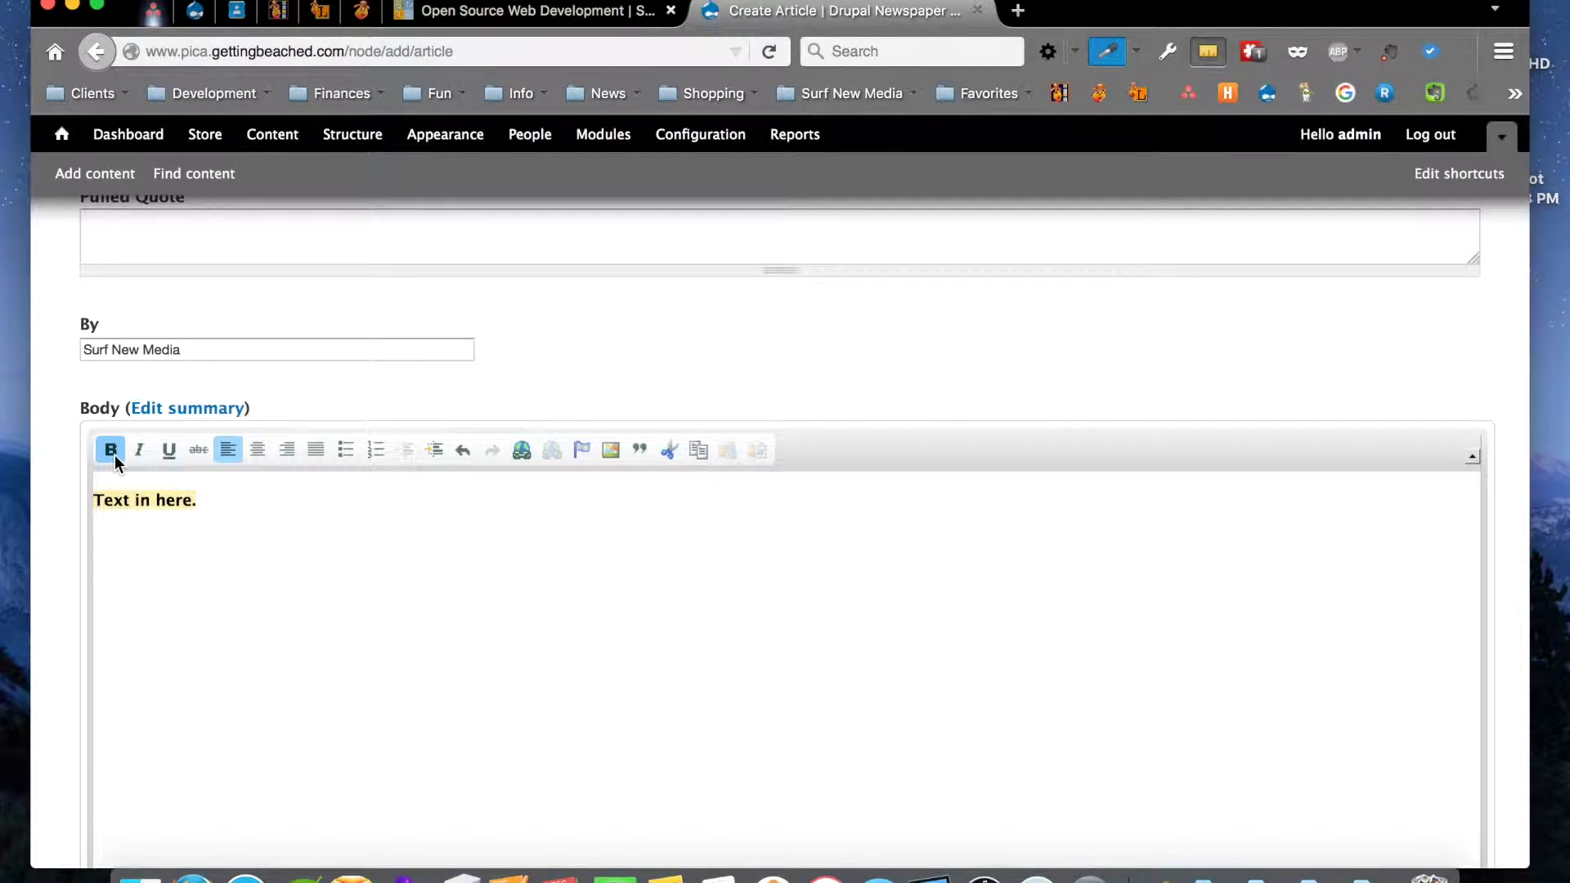
pyautogui.click(135, 452)
pyautogui.scroll(-2, 376, 660)
pyautogui.scroll(-2, 377, 660)
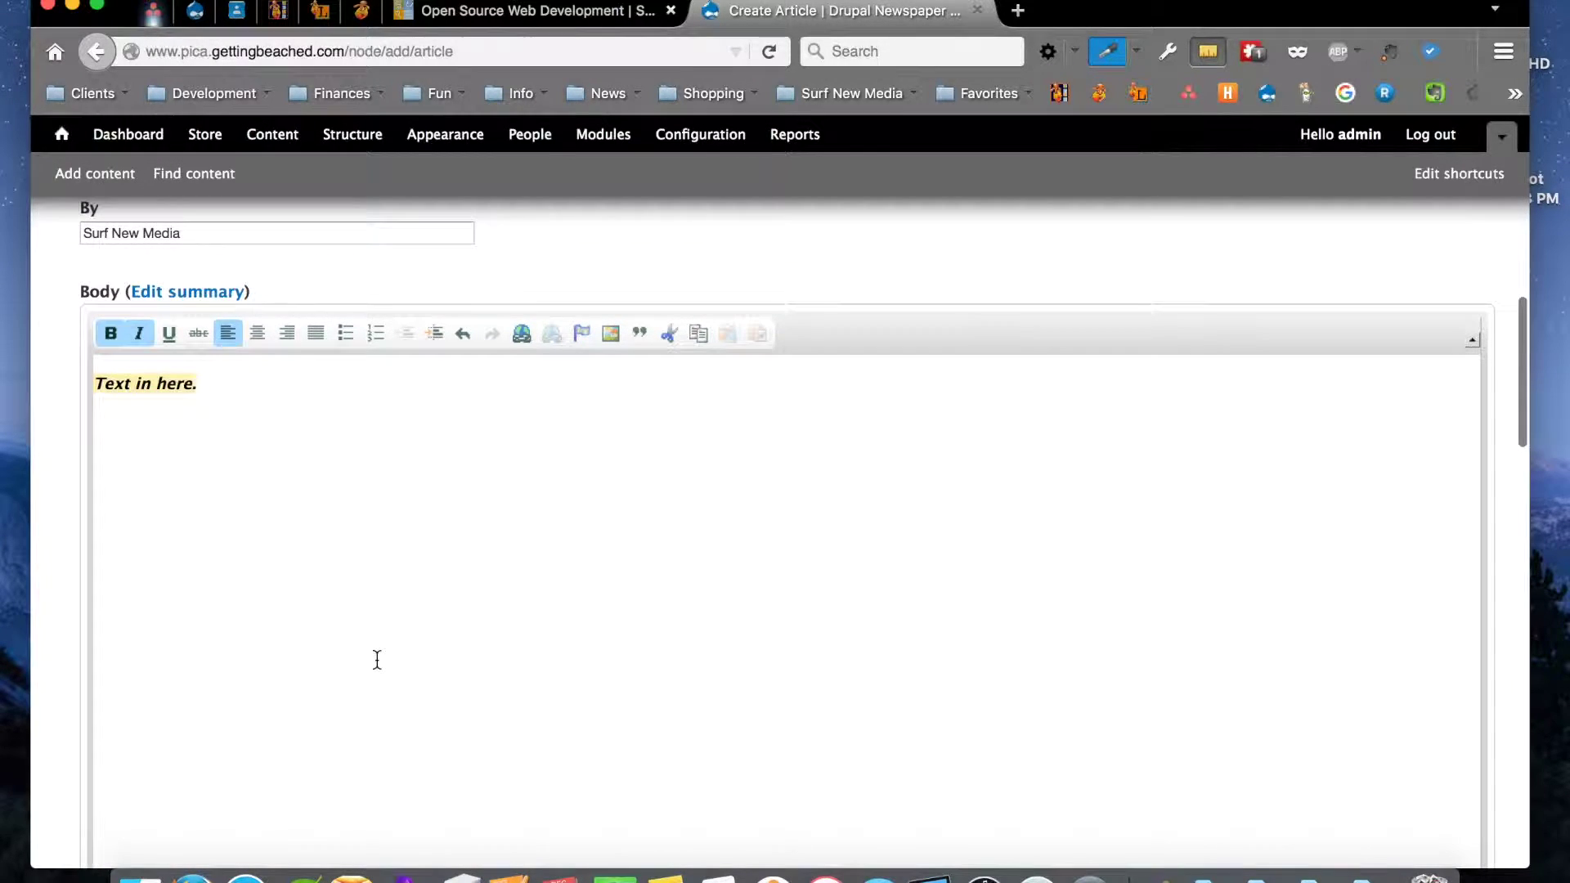
pyautogui.scroll(-10, 376, 660)
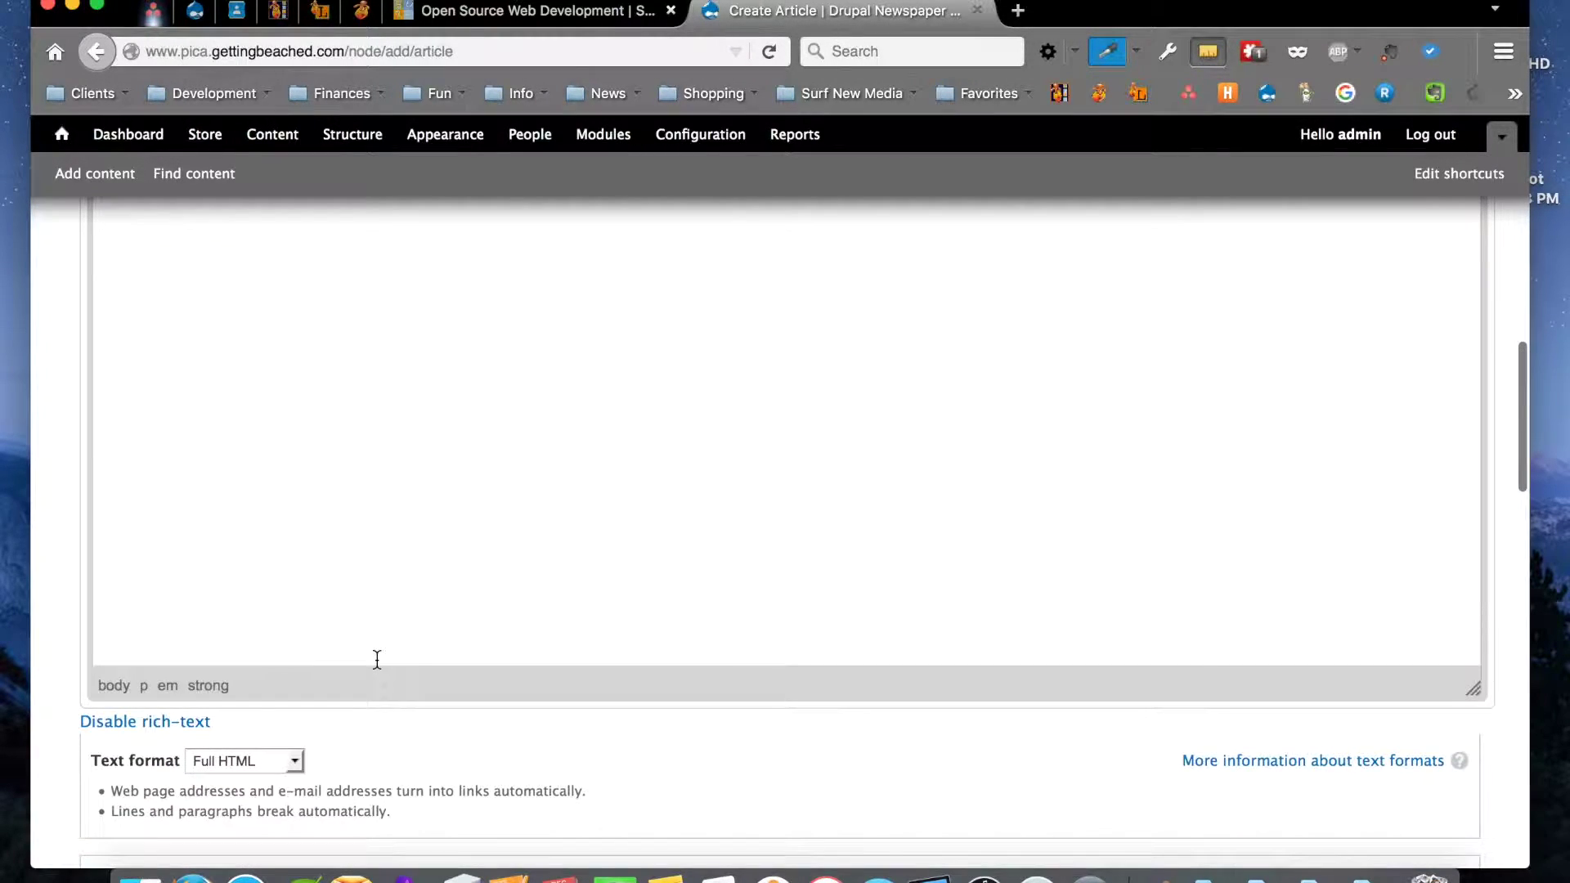
pyautogui.scroll(-5, 377, 659)
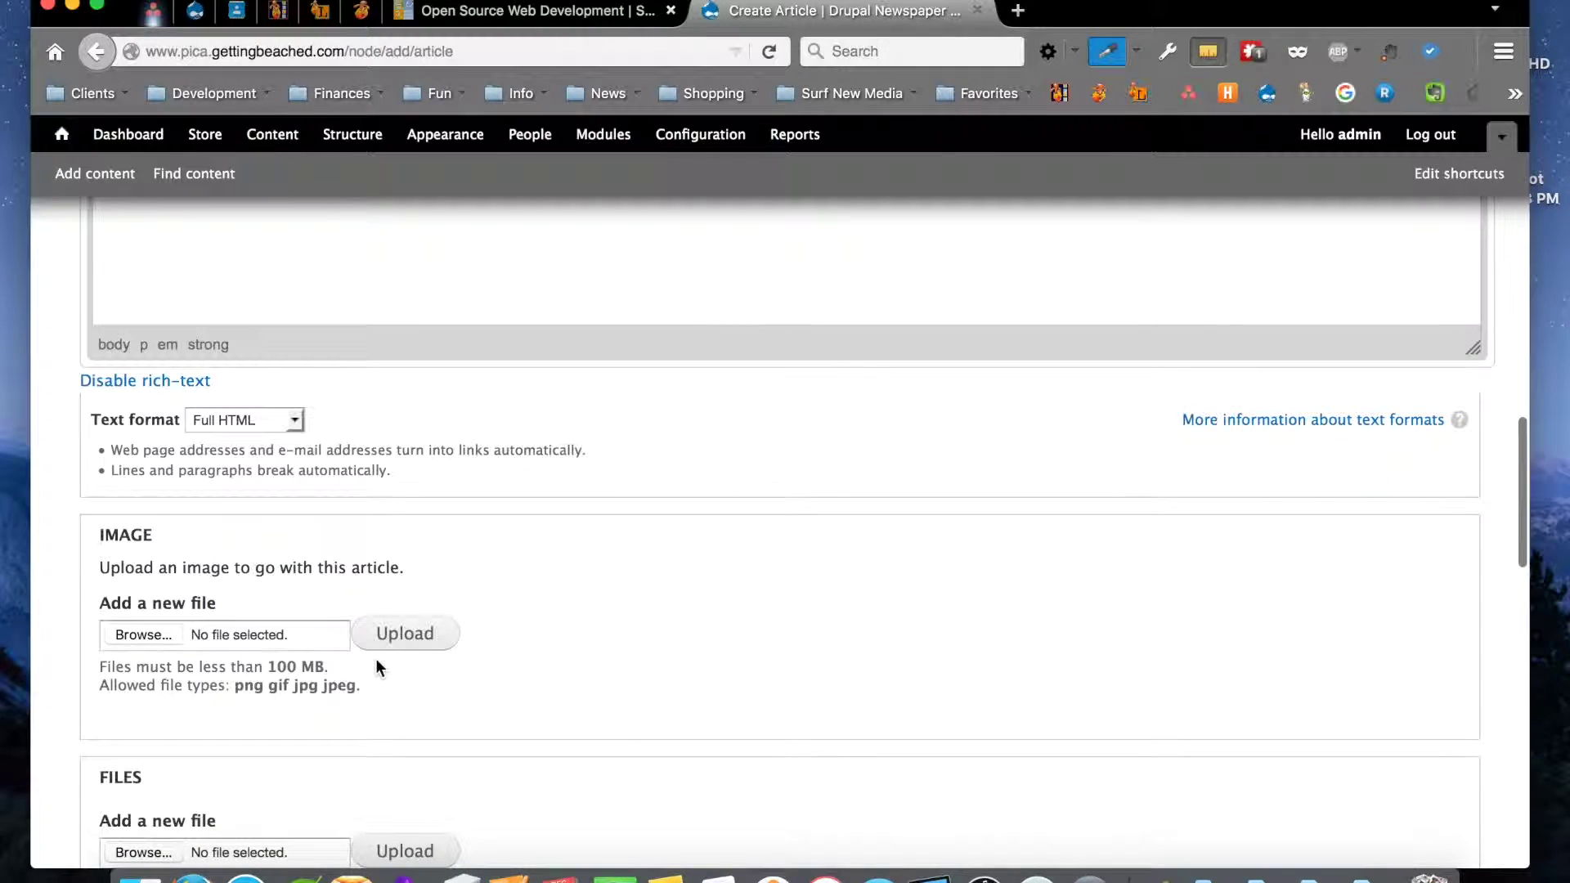
pyautogui.click(139, 634)
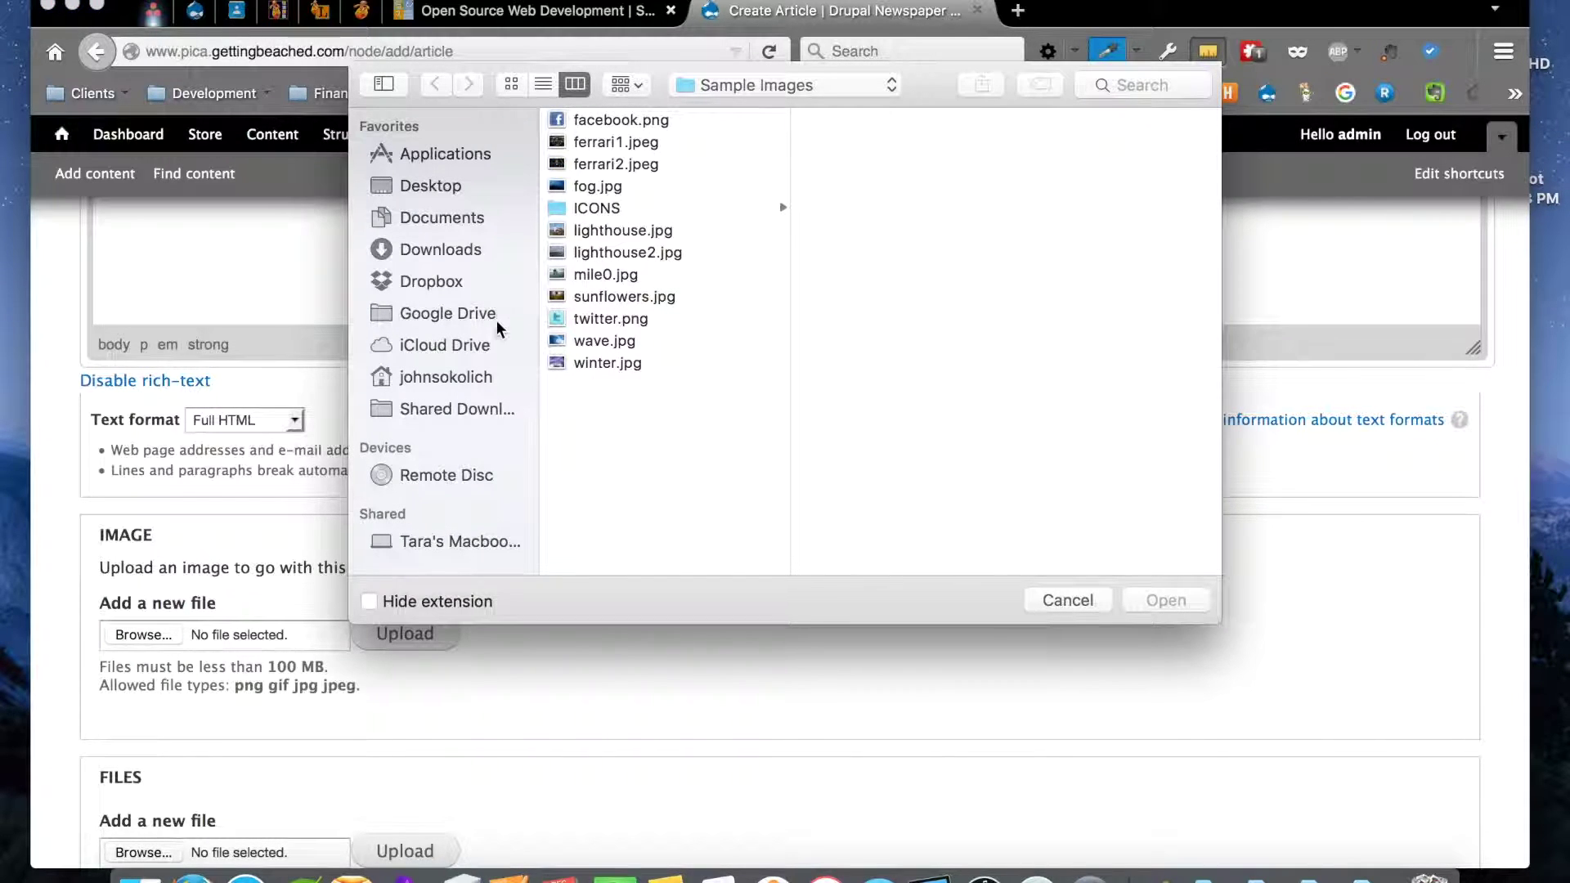
pyautogui.click(597, 339)
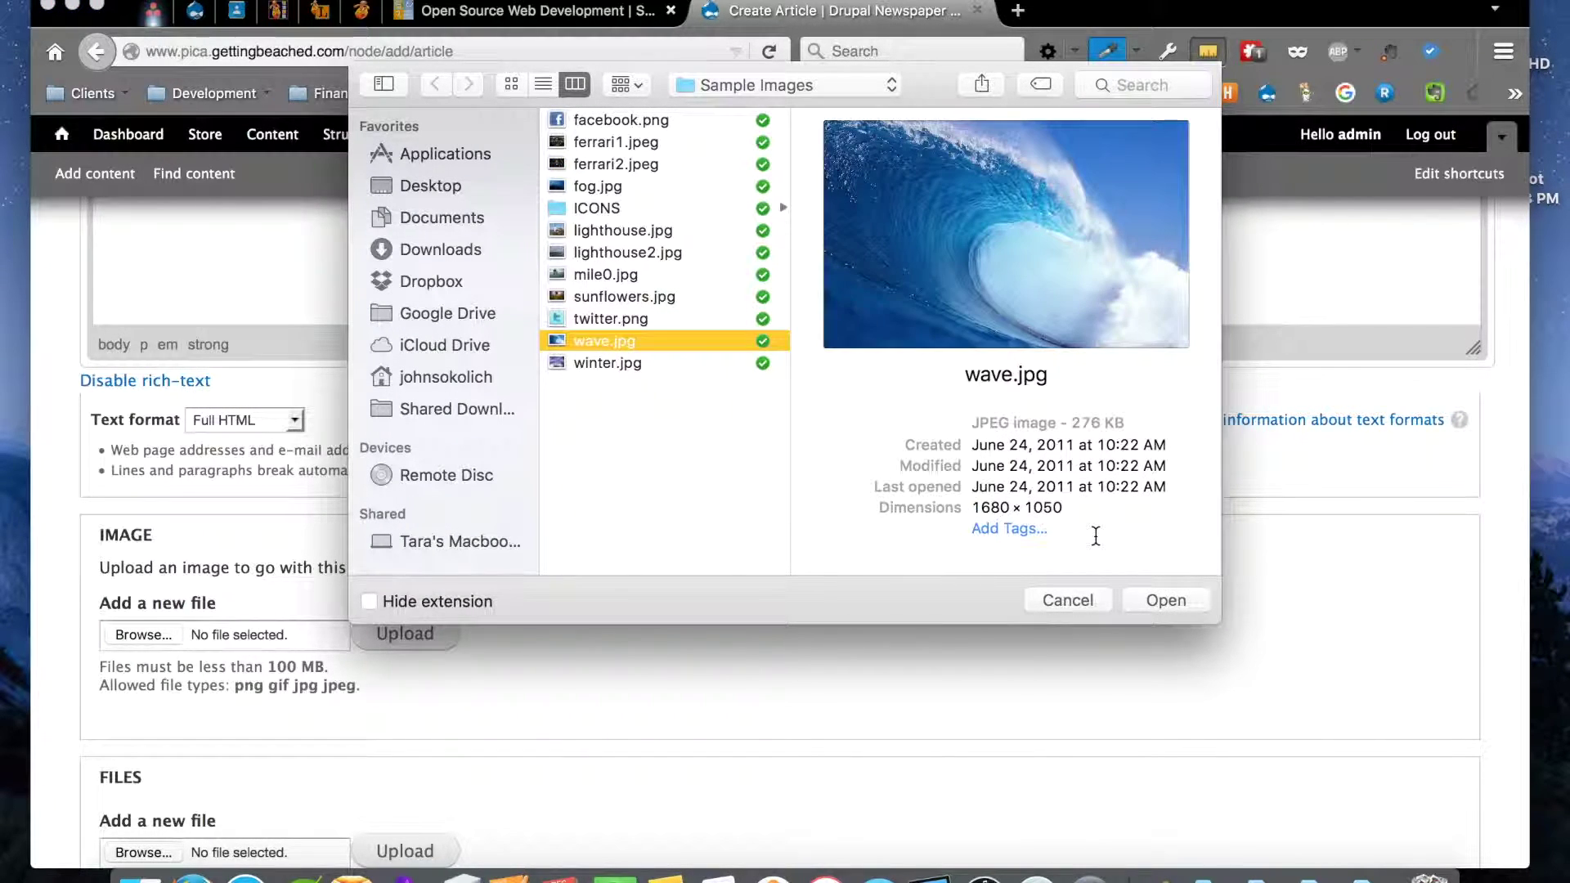
pyautogui.click(1165, 600)
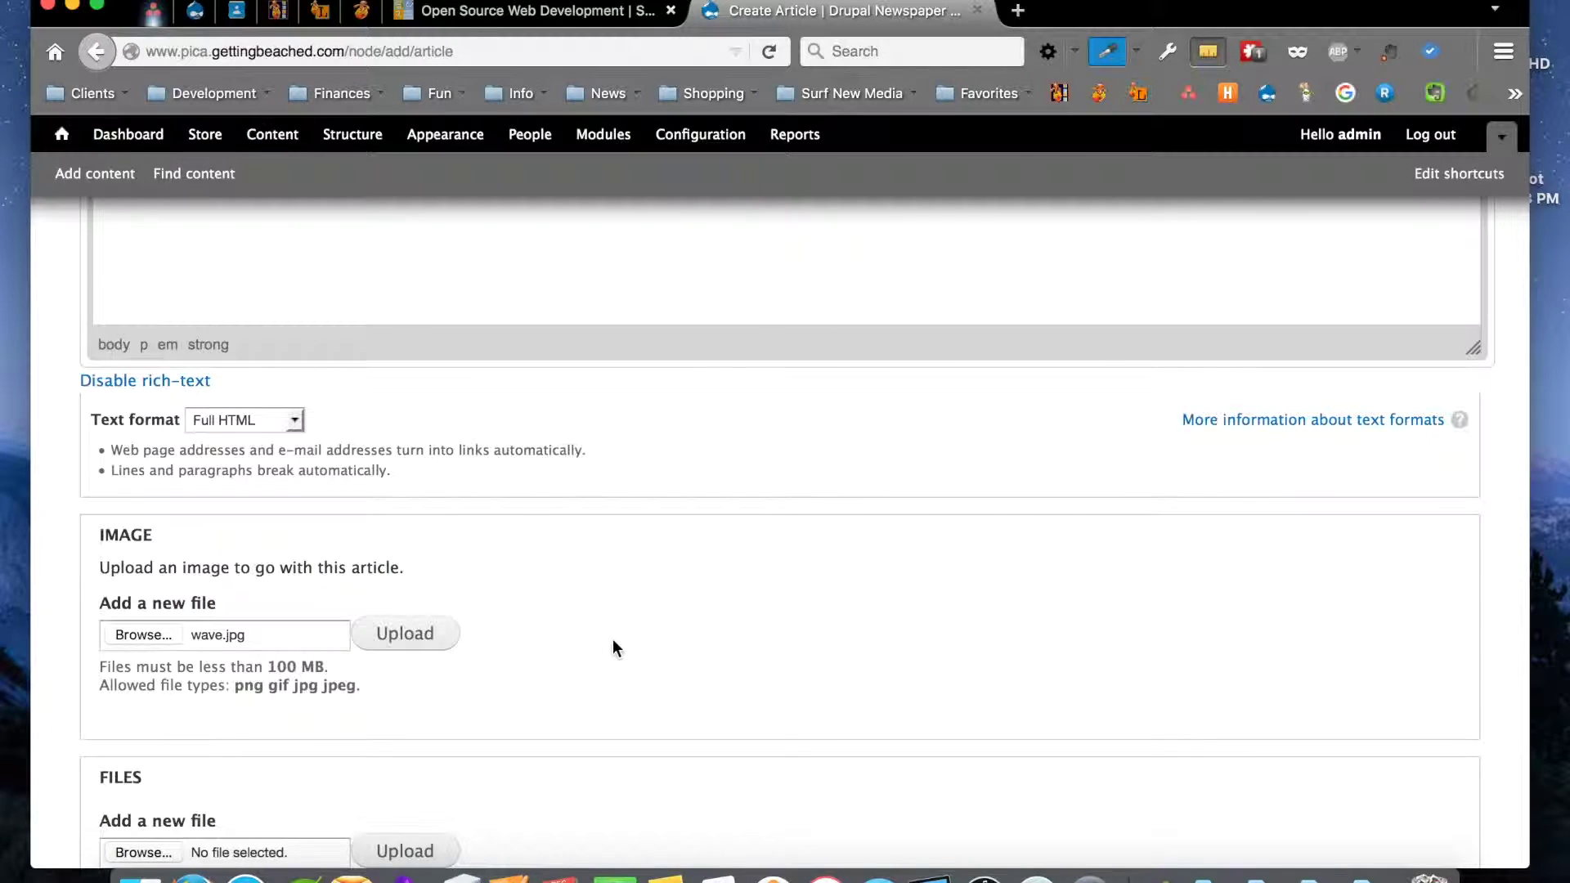
pyautogui.click(420, 632)
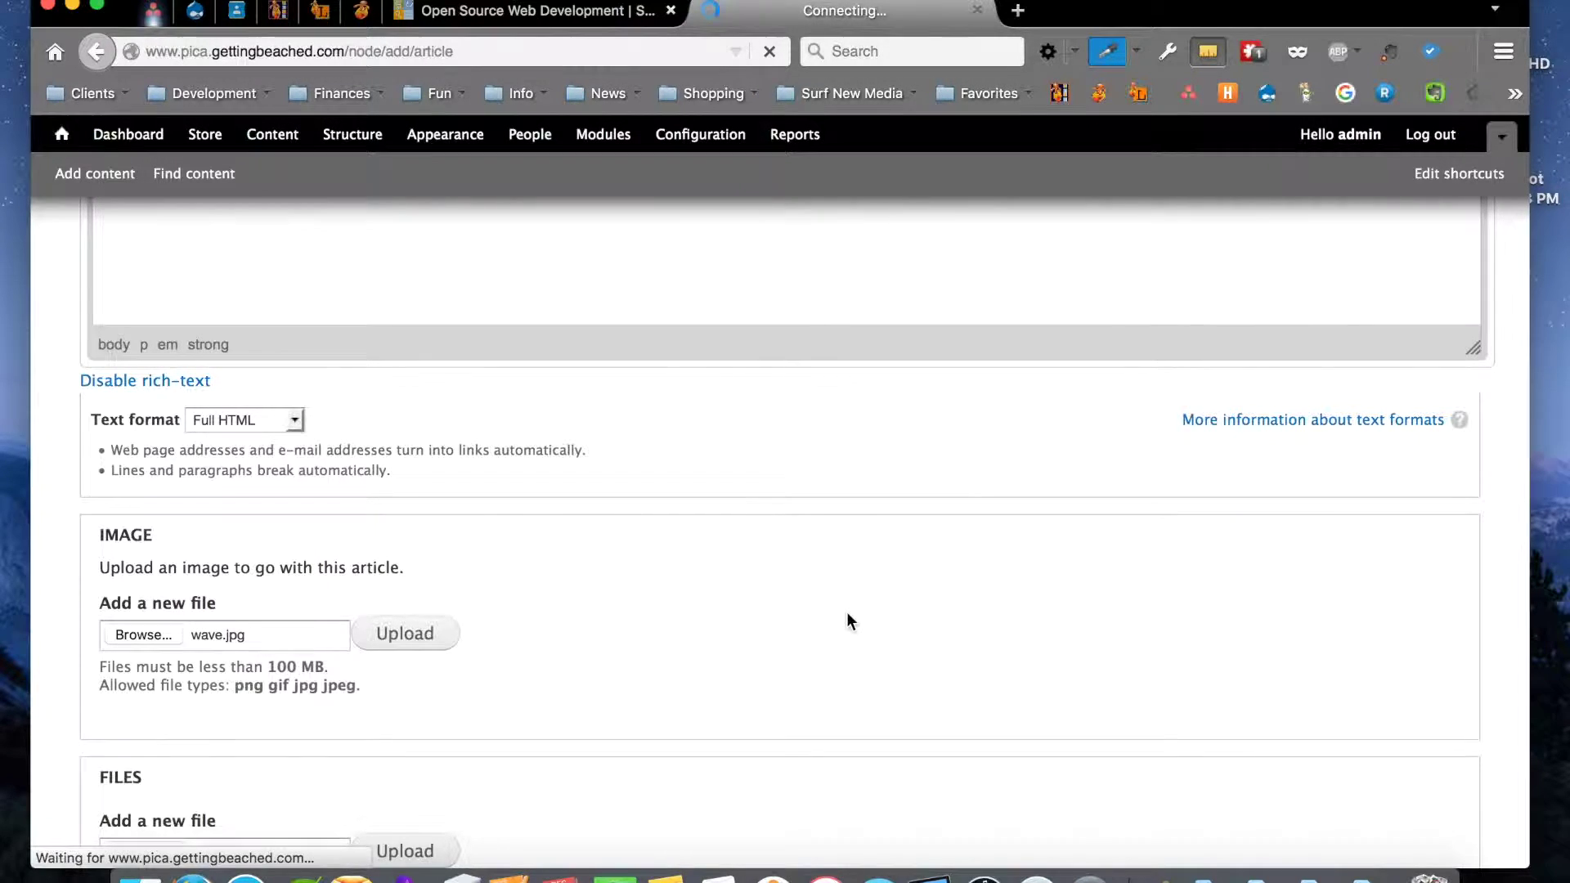
pyautogui.scroll(-2, 846, 622)
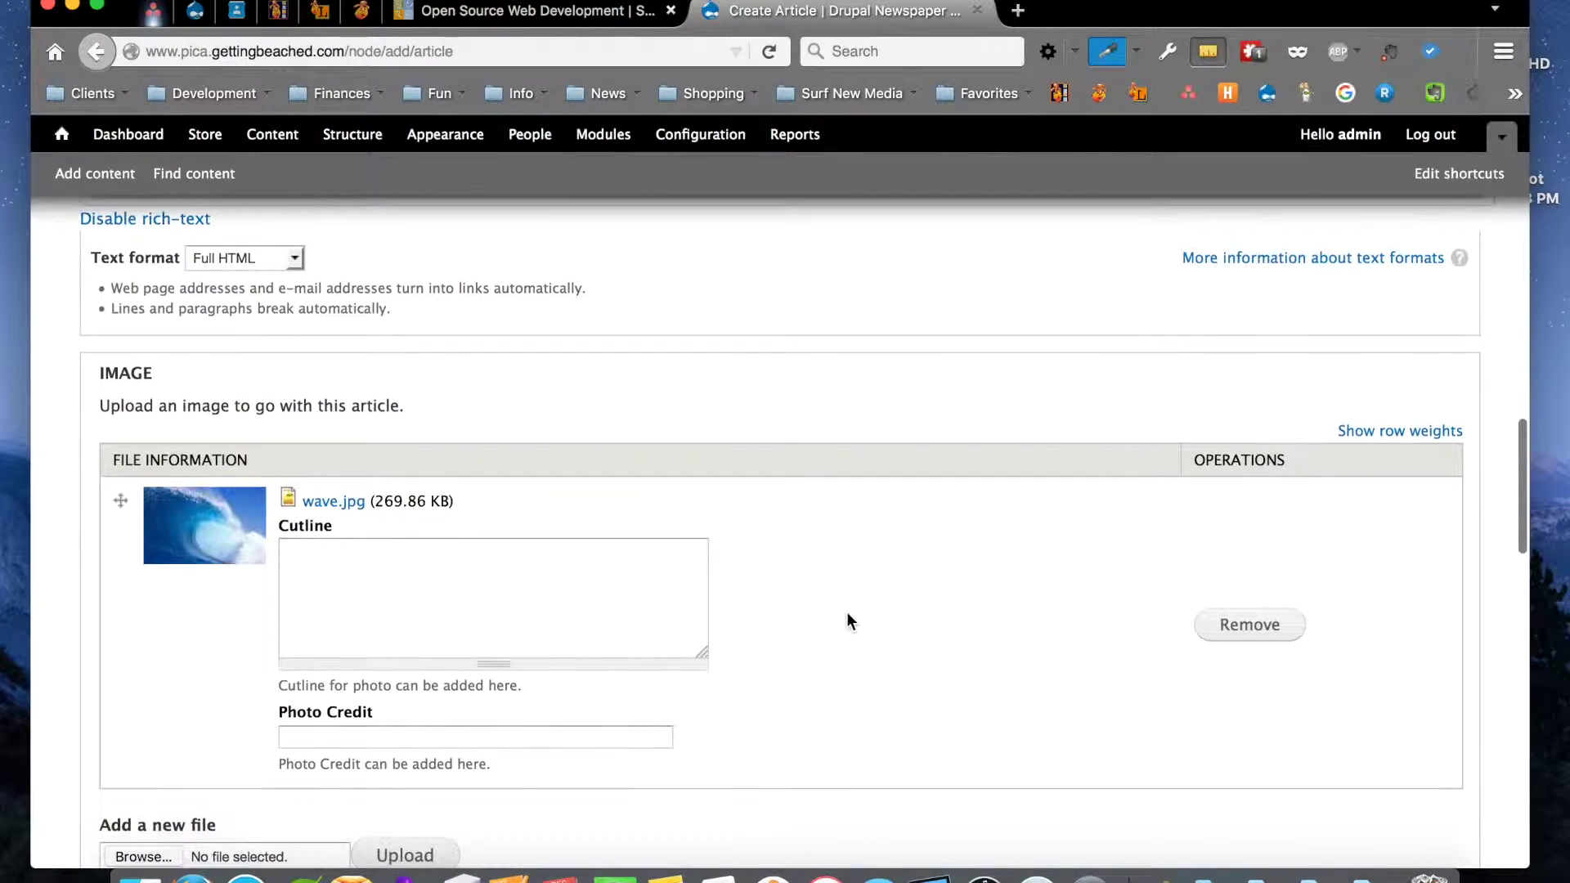
pyautogui.scroll(-2, 846, 622)
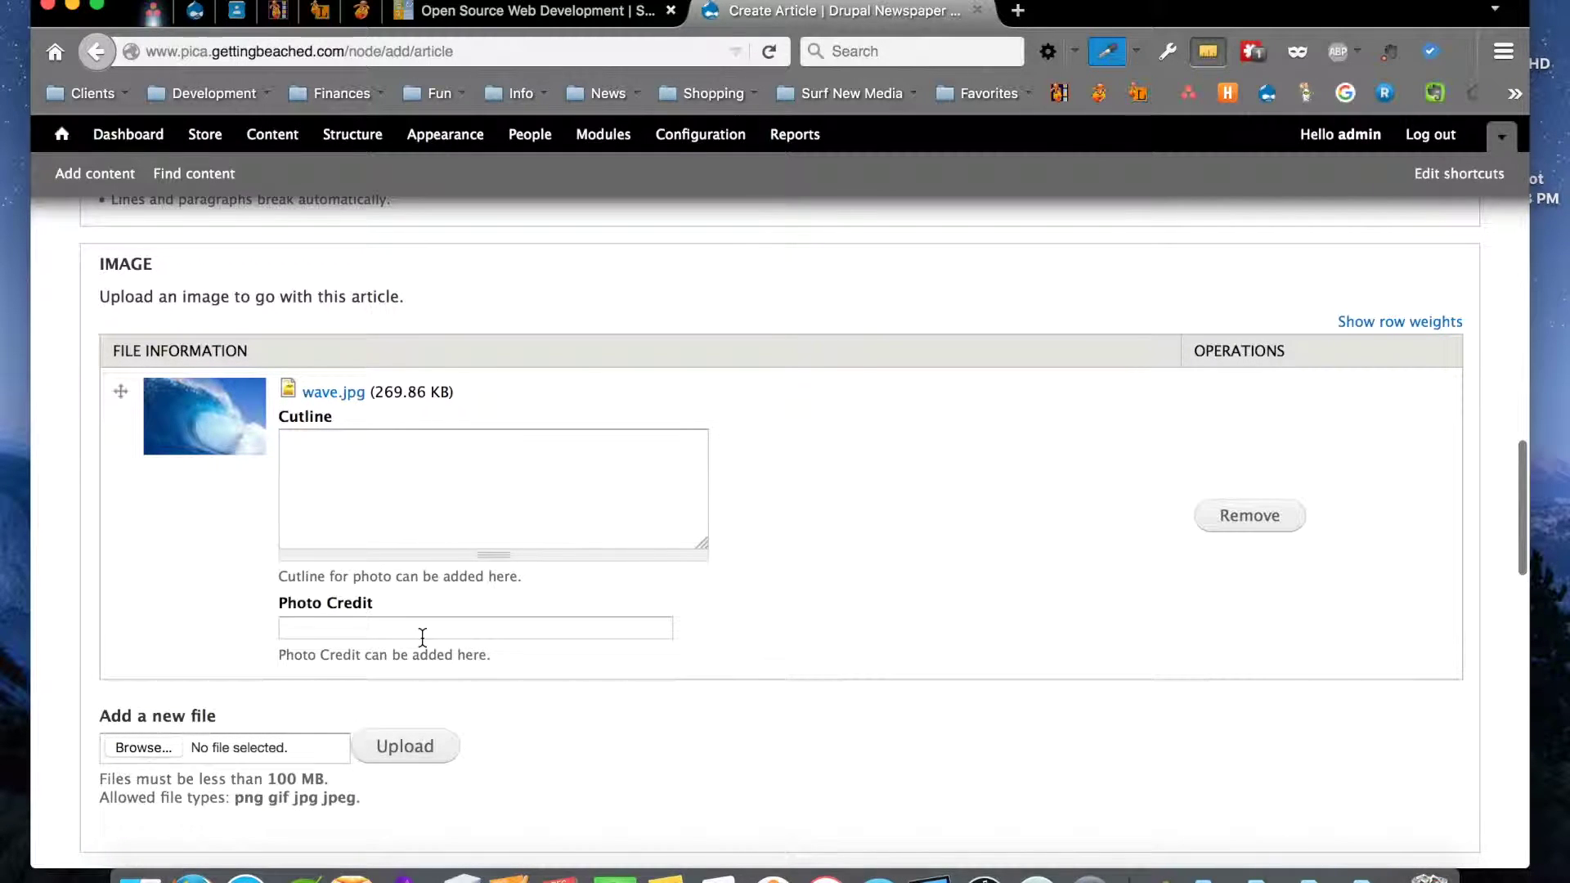
pyautogui.scroll(-2, 422, 637)
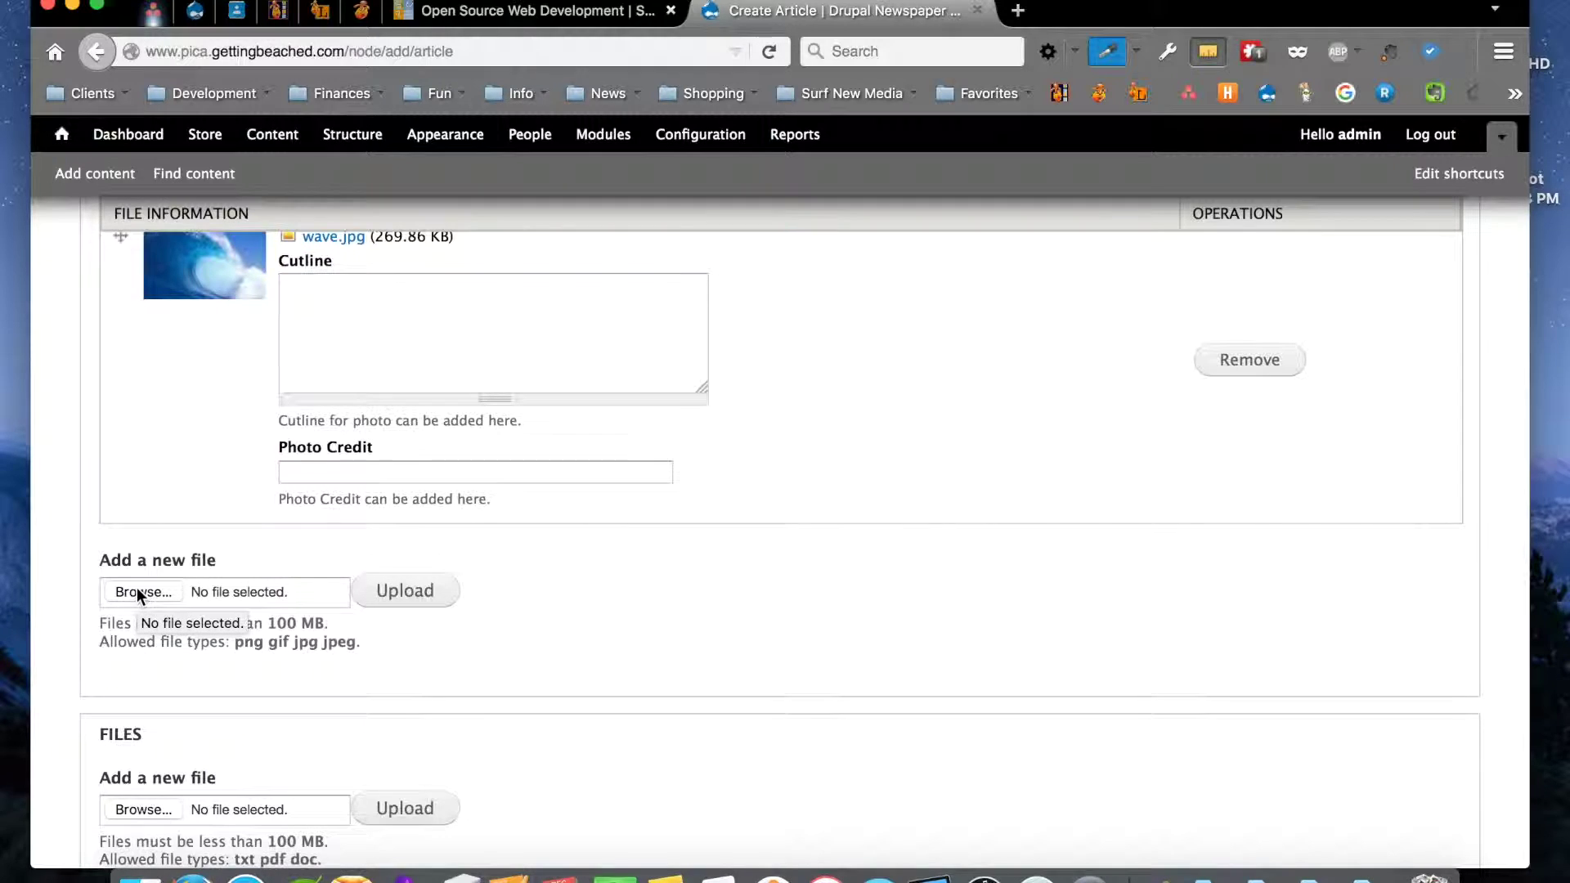
pyautogui.scroll(-3, 502, 629)
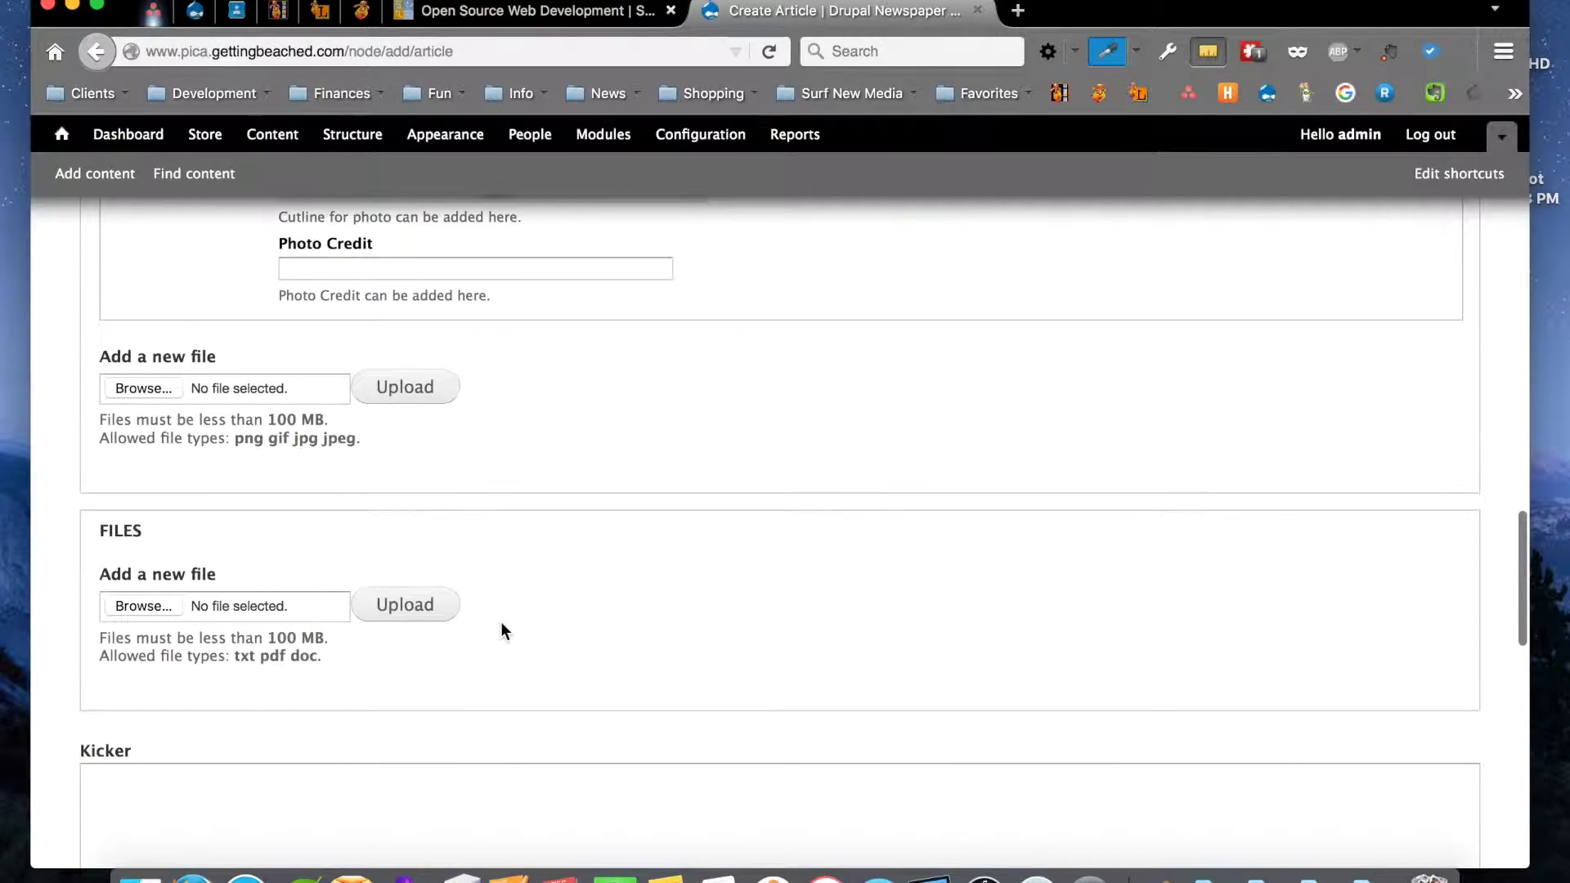
pyautogui.scroll(-1, 501, 631)
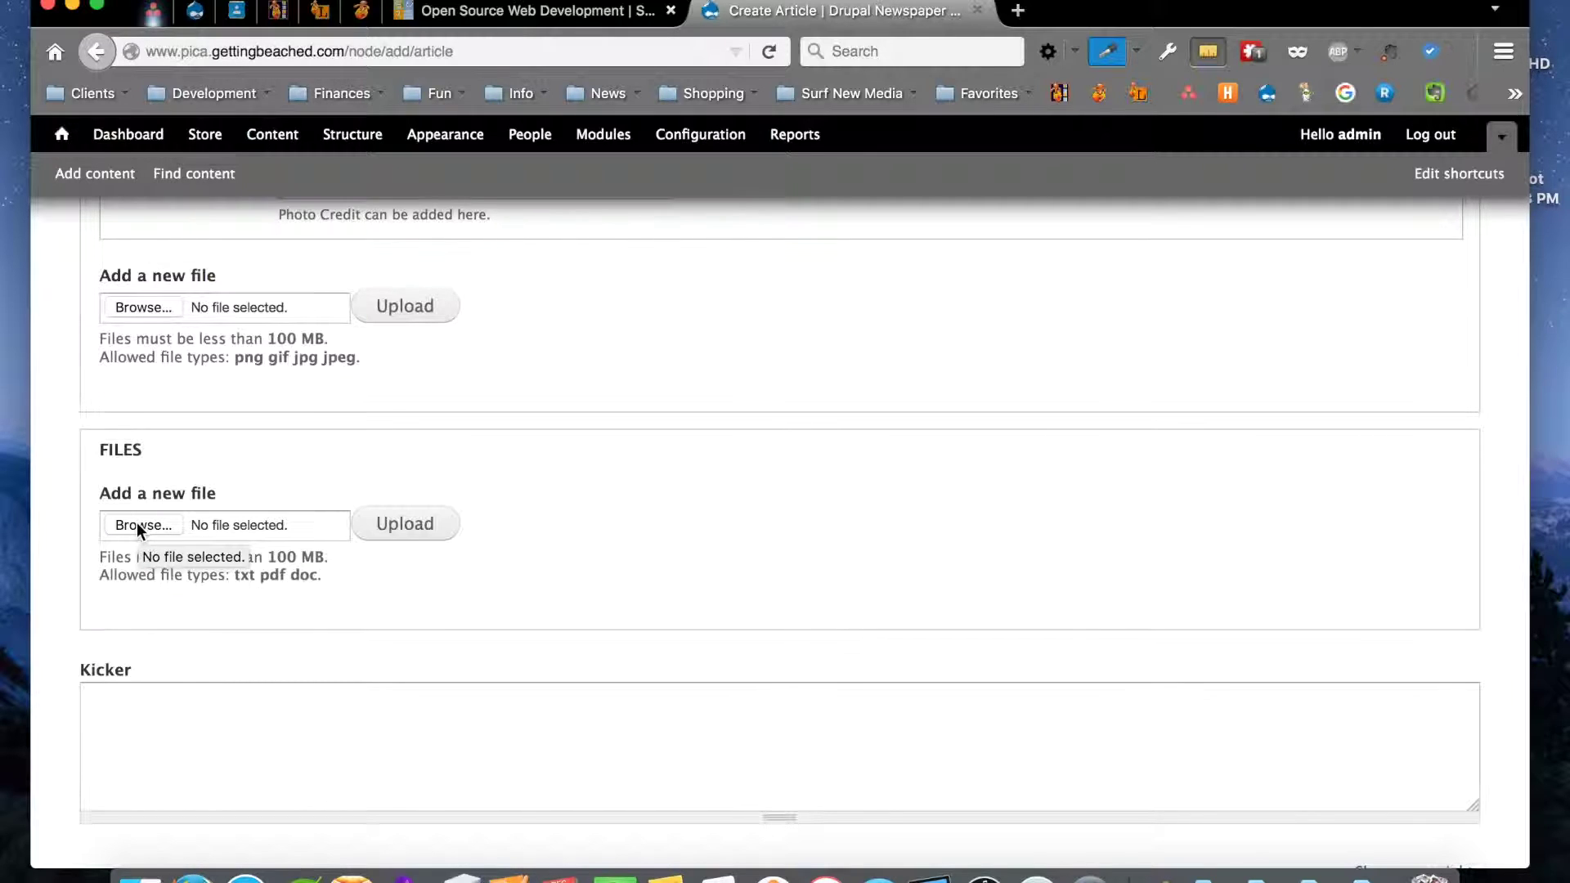
pyautogui.scroll(-4, 287, 589)
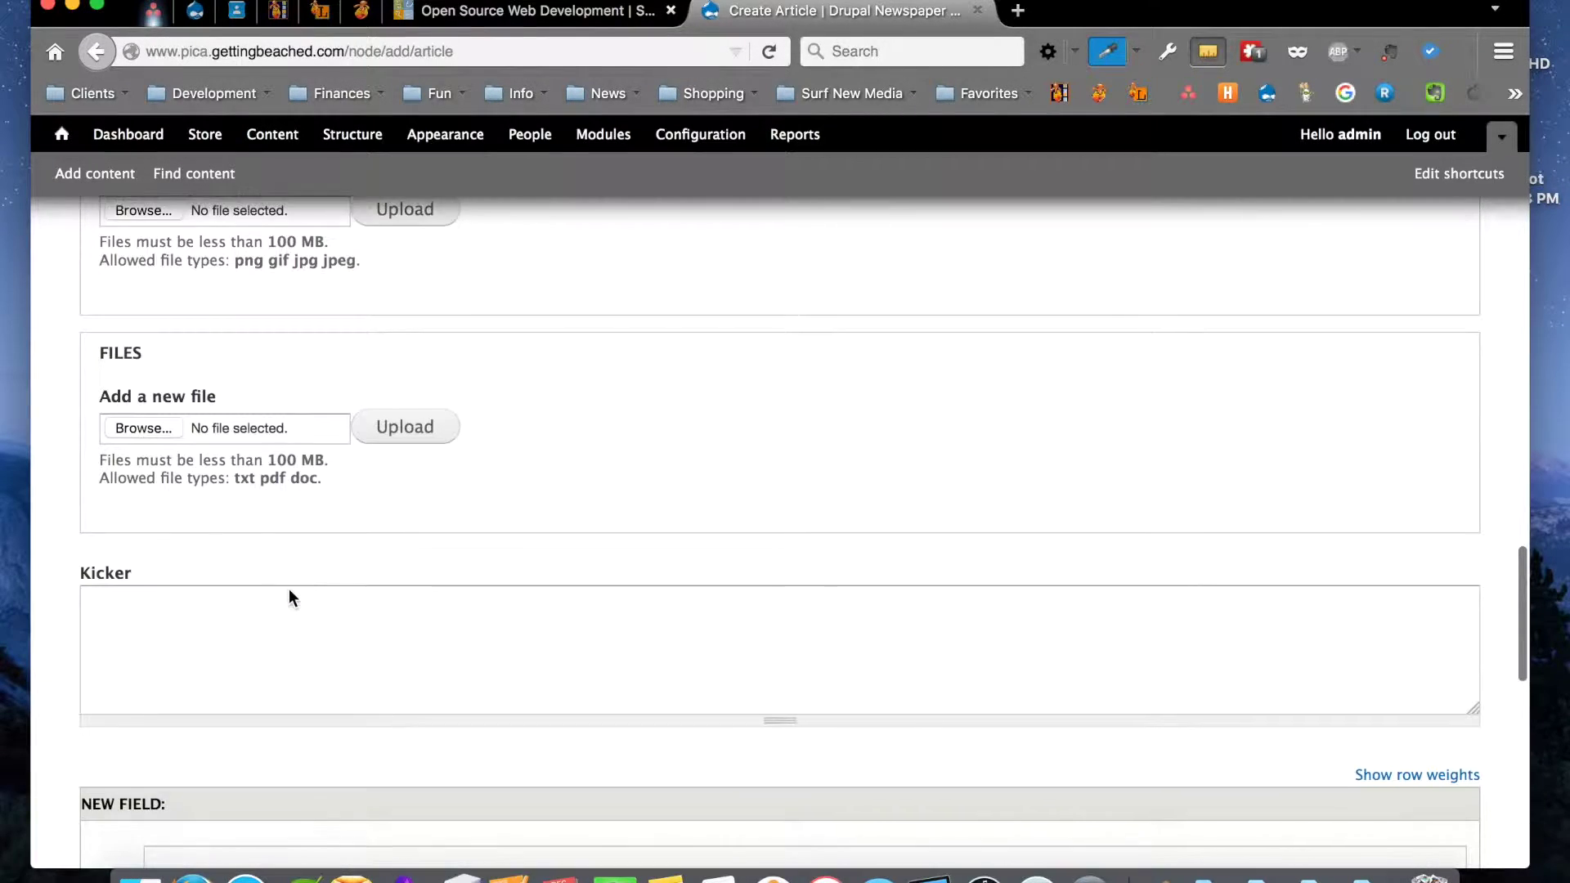
pyautogui.click(177, 590)
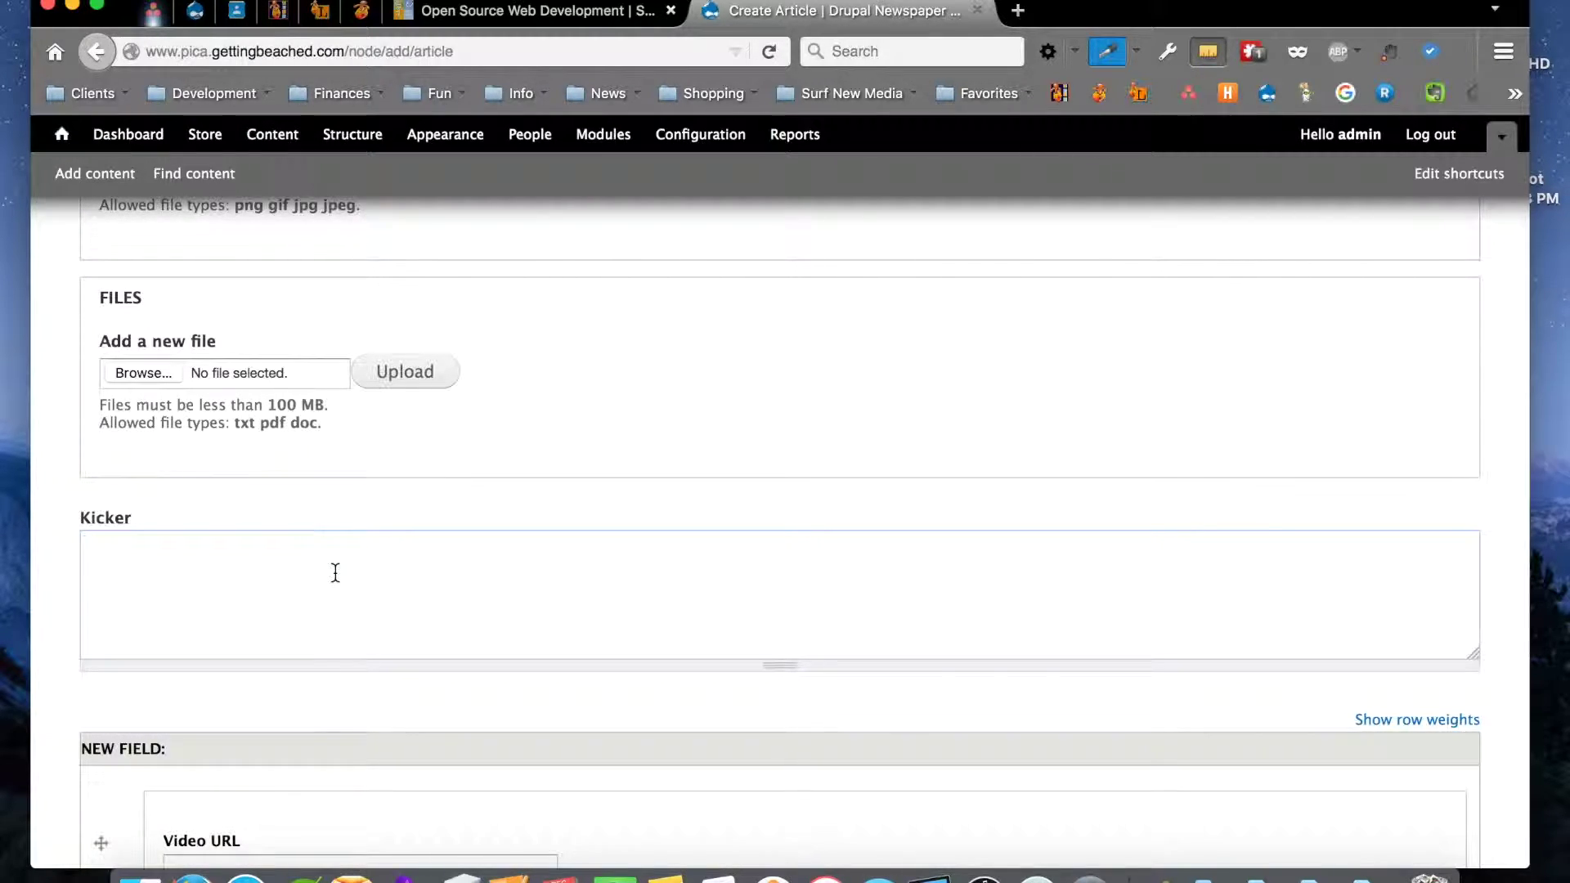
pyautogui.scroll(-2, 473, 588)
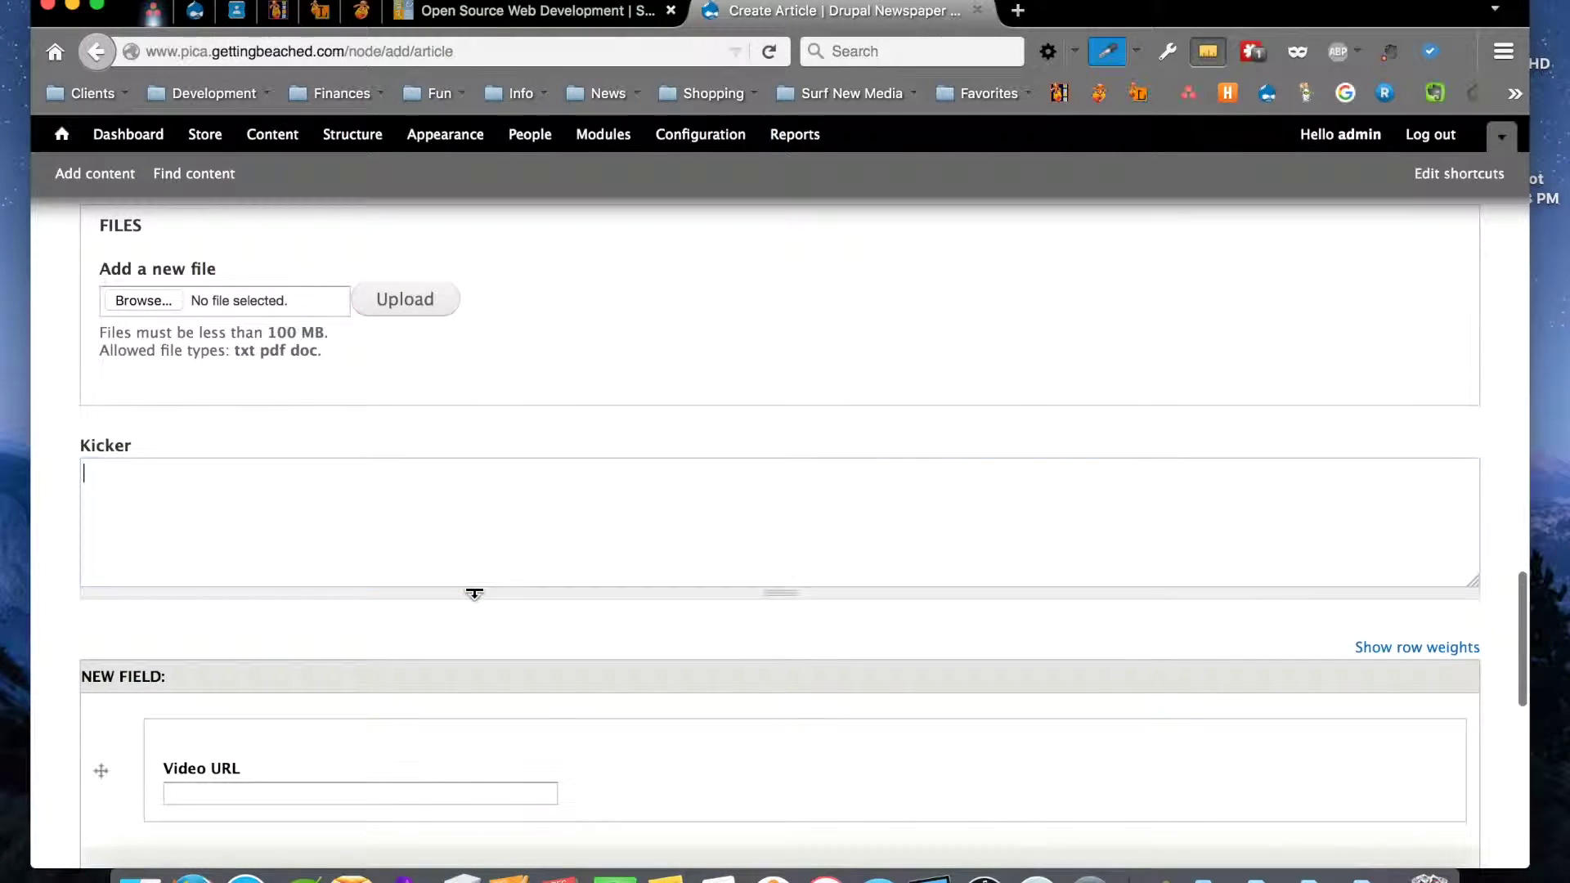
pyautogui.scroll(-8, 474, 592)
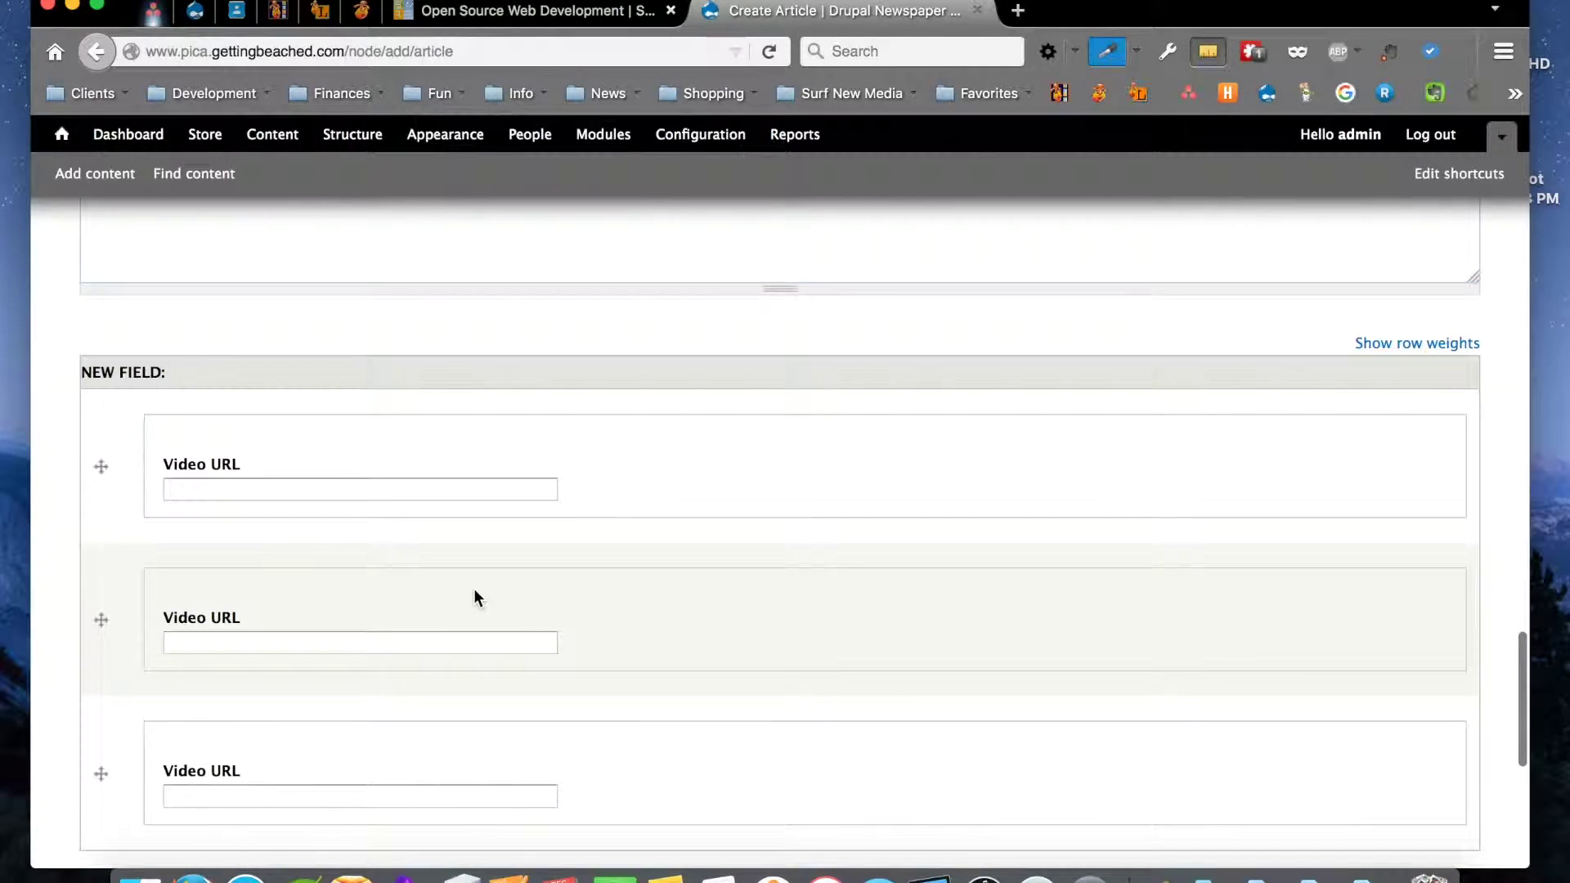
pyautogui.scroll(-4, 475, 590)
pyautogui.scroll(2, 474, 590)
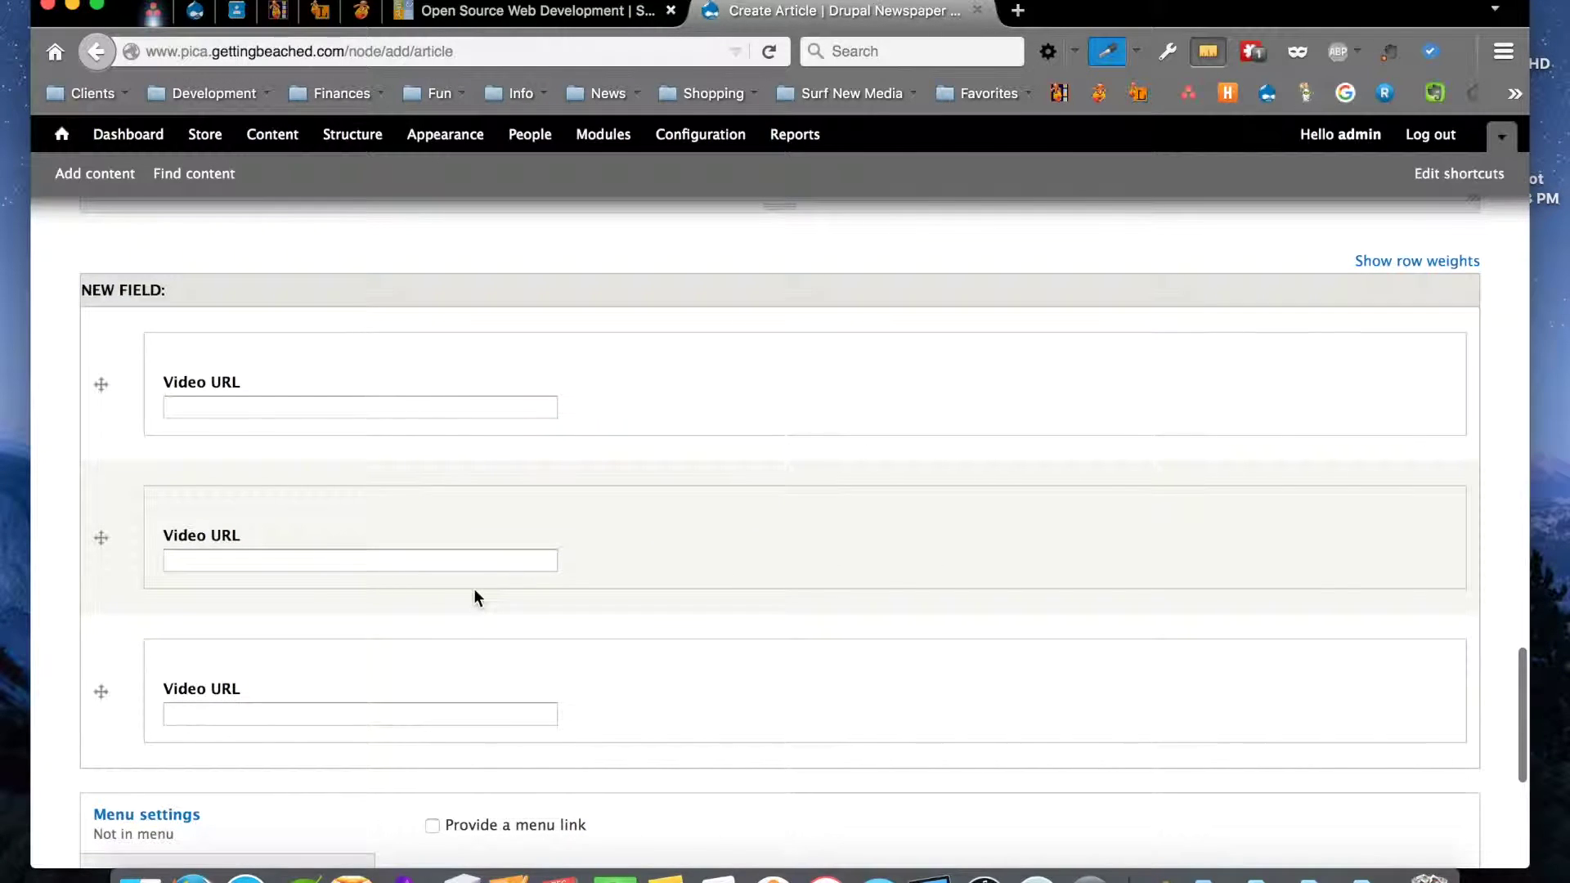
pyautogui.click(220, 410)
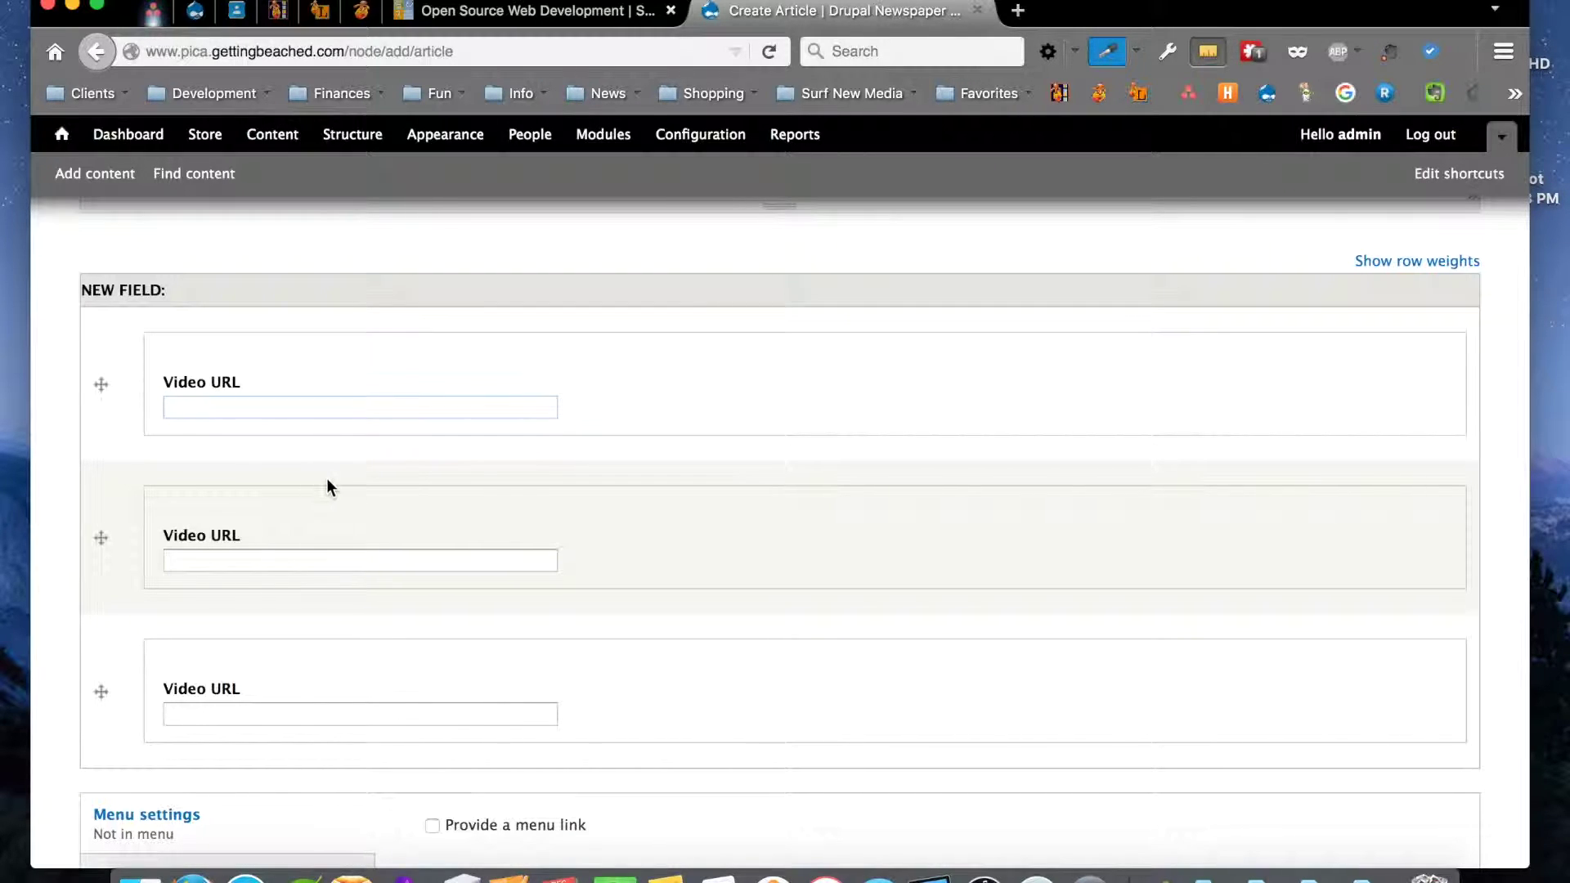
pyautogui.scroll(-1, 326, 486)
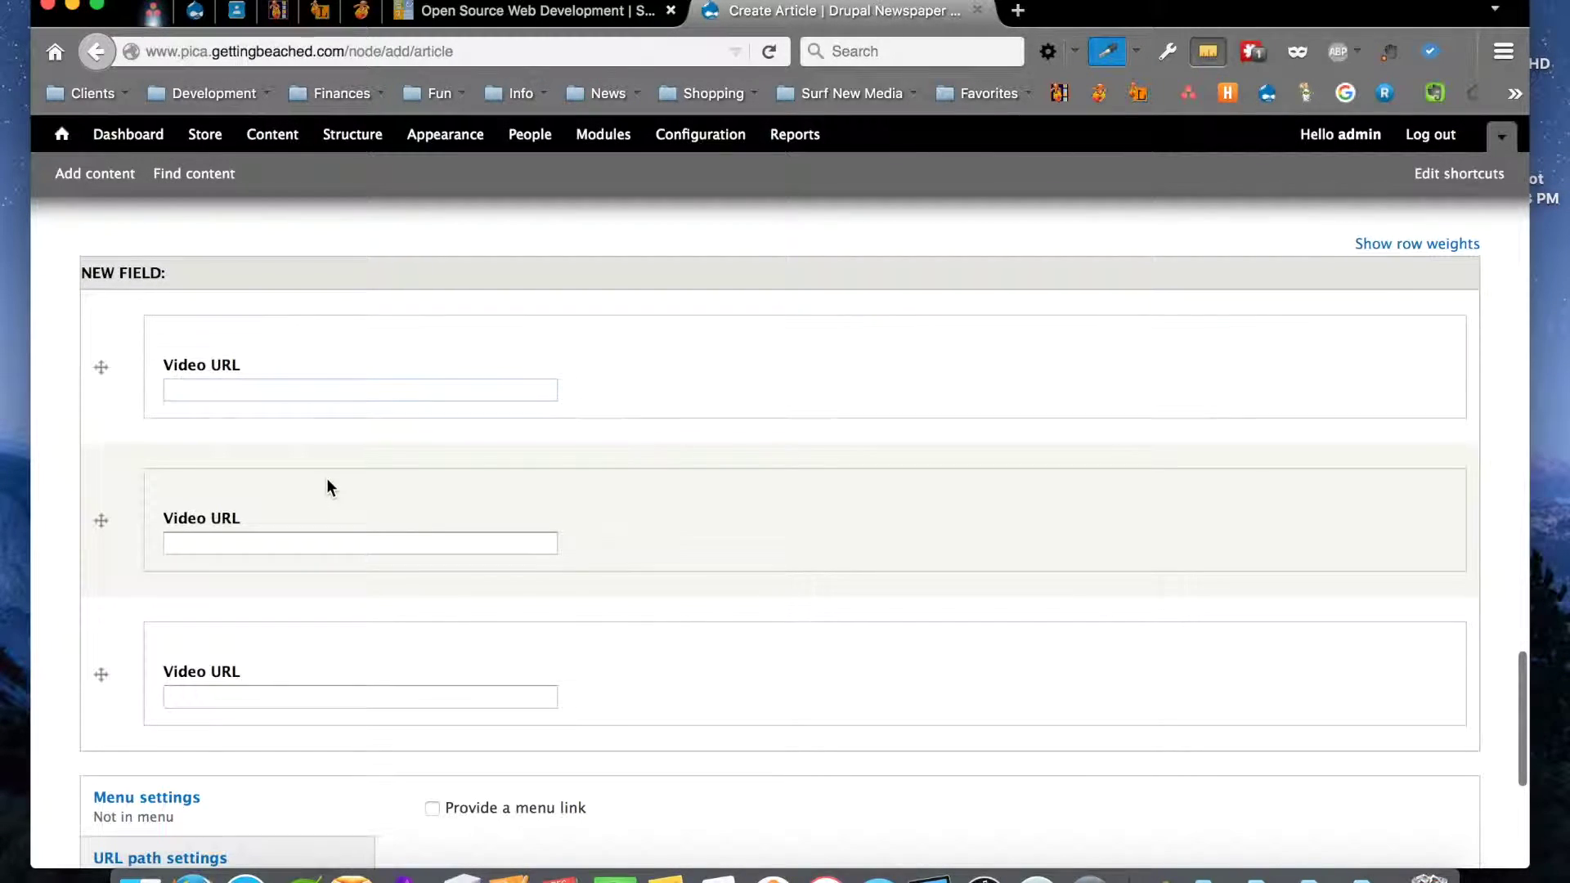
pyautogui.scroll(-3, 327, 482)
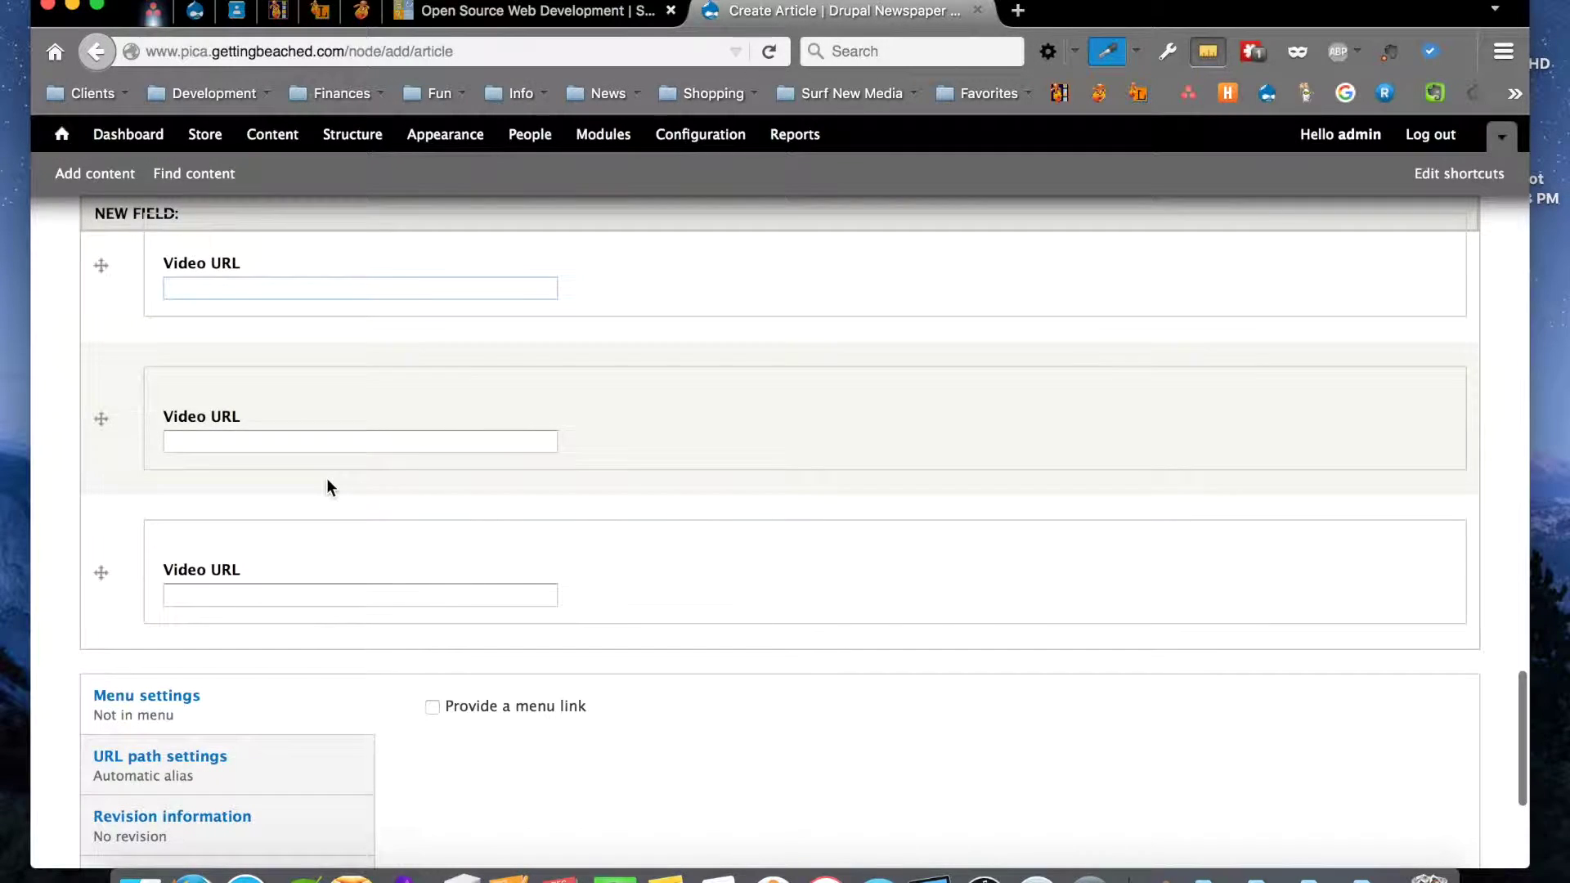
pyautogui.scroll(-1, 328, 487)
pyautogui.scroll(-2, 327, 488)
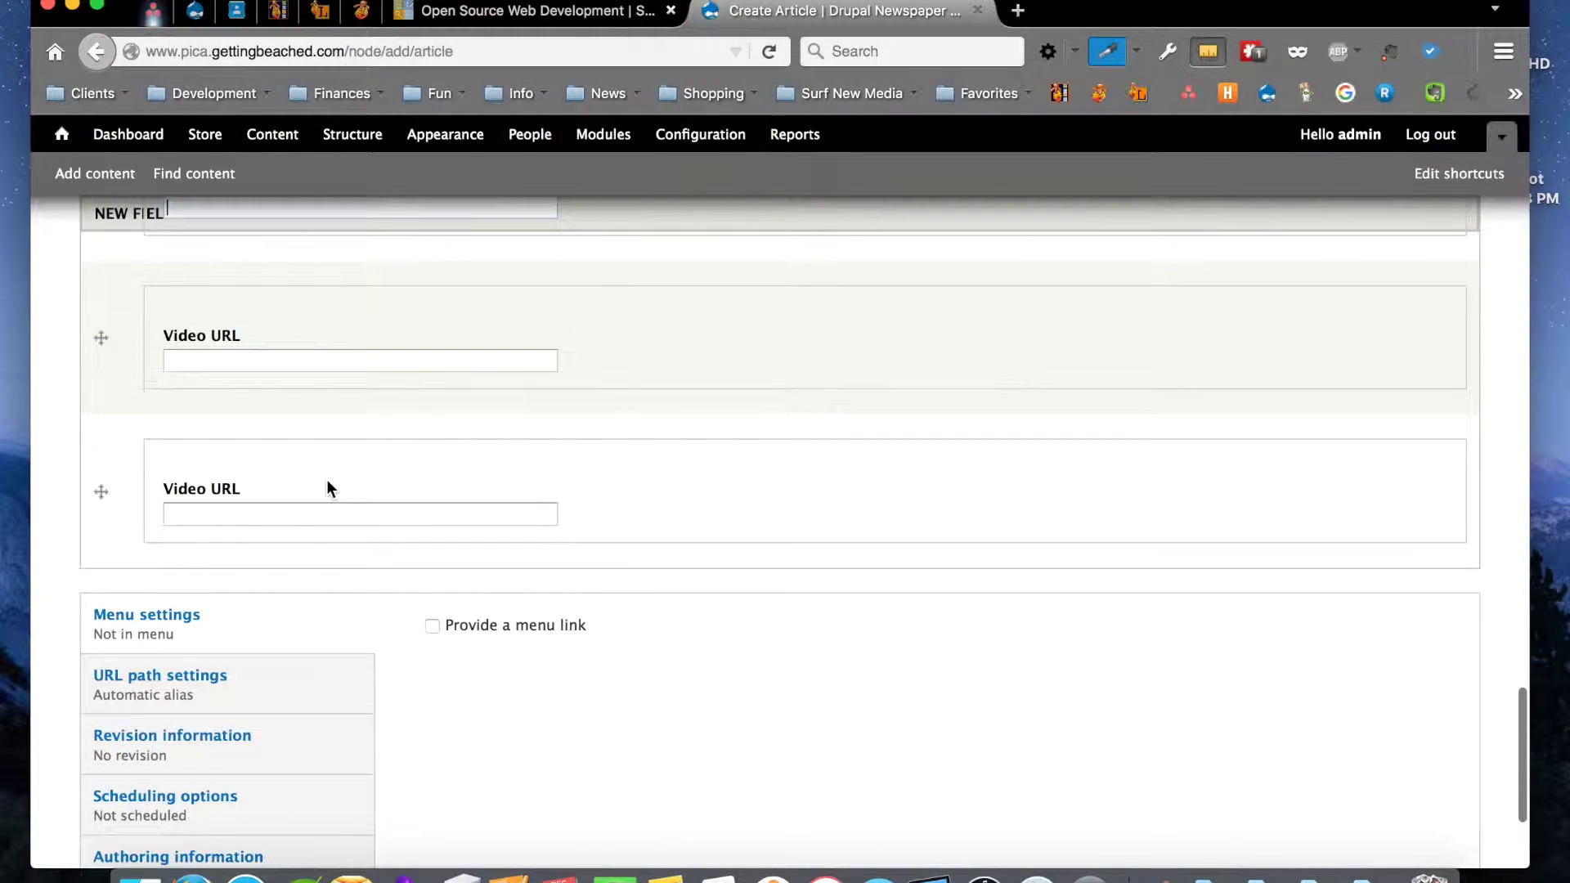
pyautogui.scroll(-6, 327, 527)
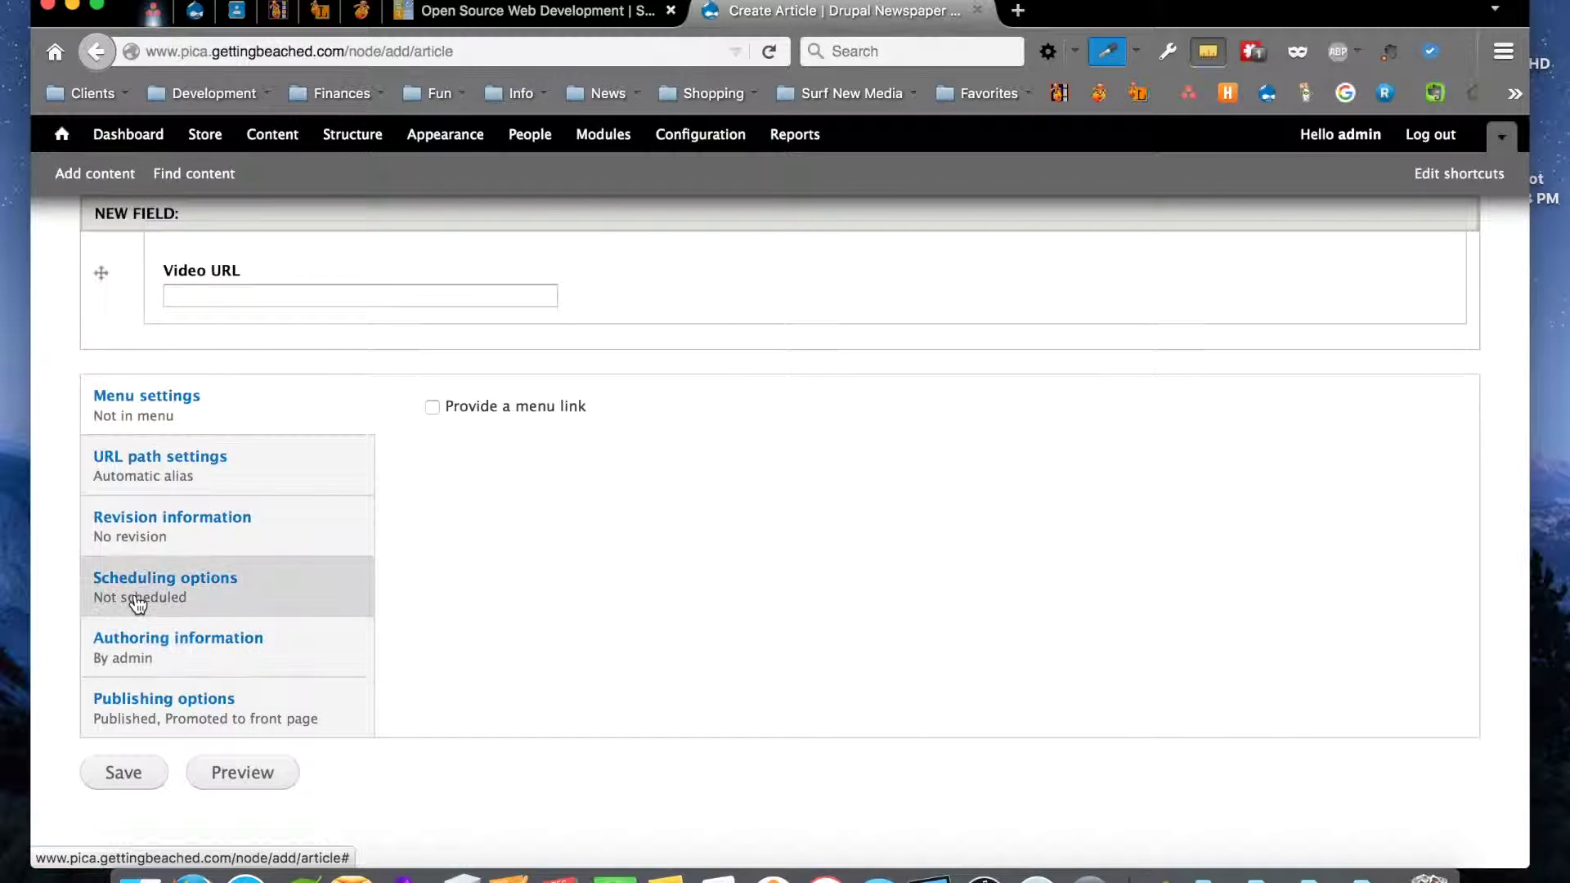
# Show the Scheduling options and leave the Publish on date blank
pyautogui.click(217, 604)
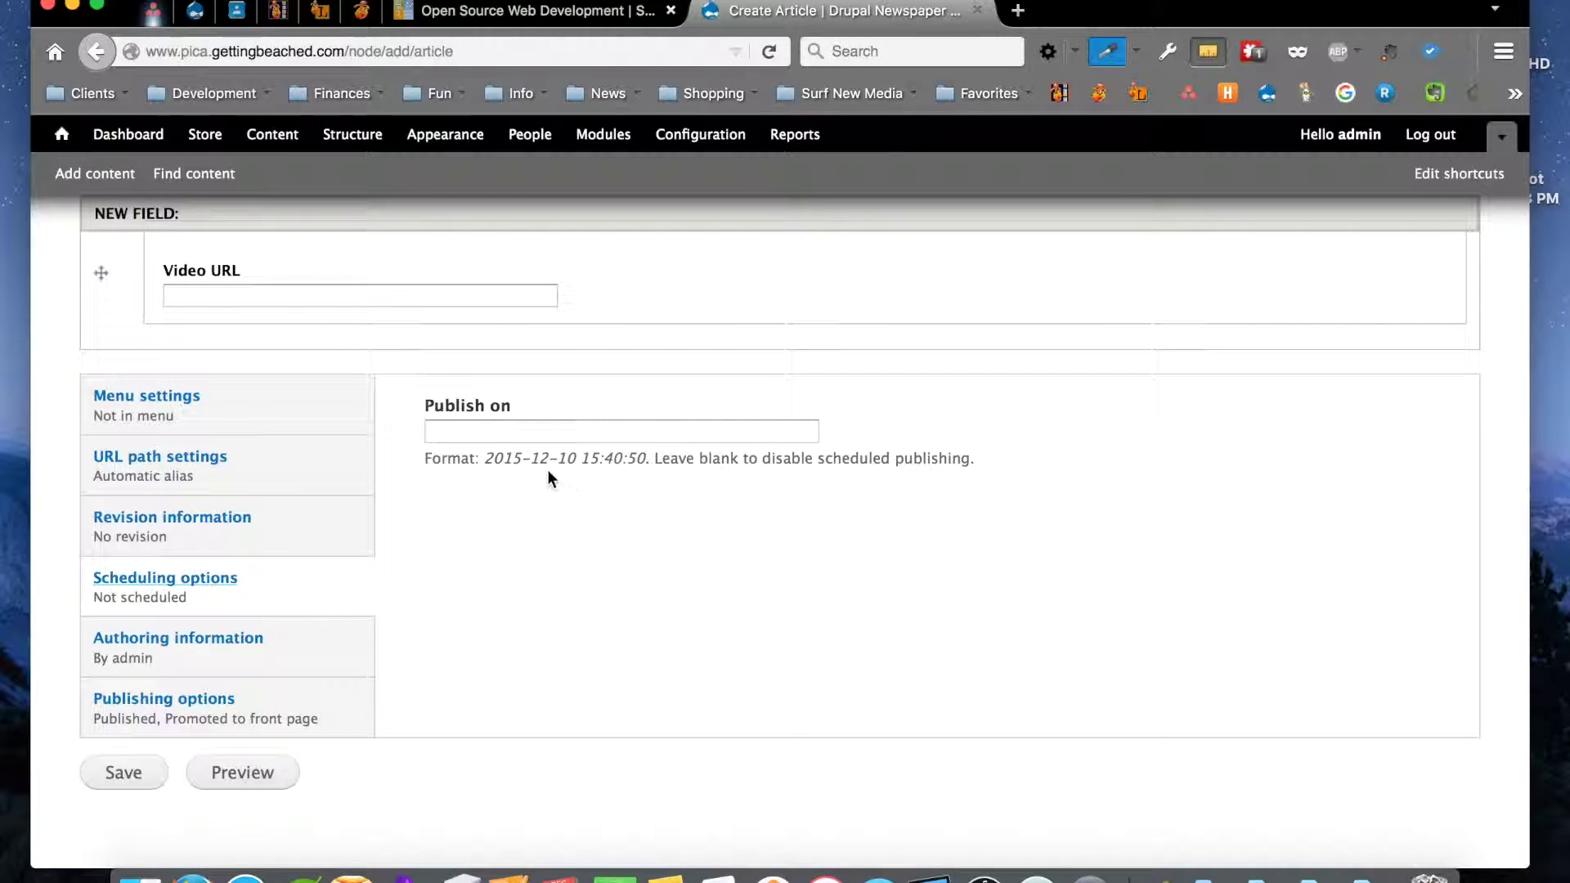
pyautogui.click(479, 429)
pyautogui.scroll(-1, 666, 479)
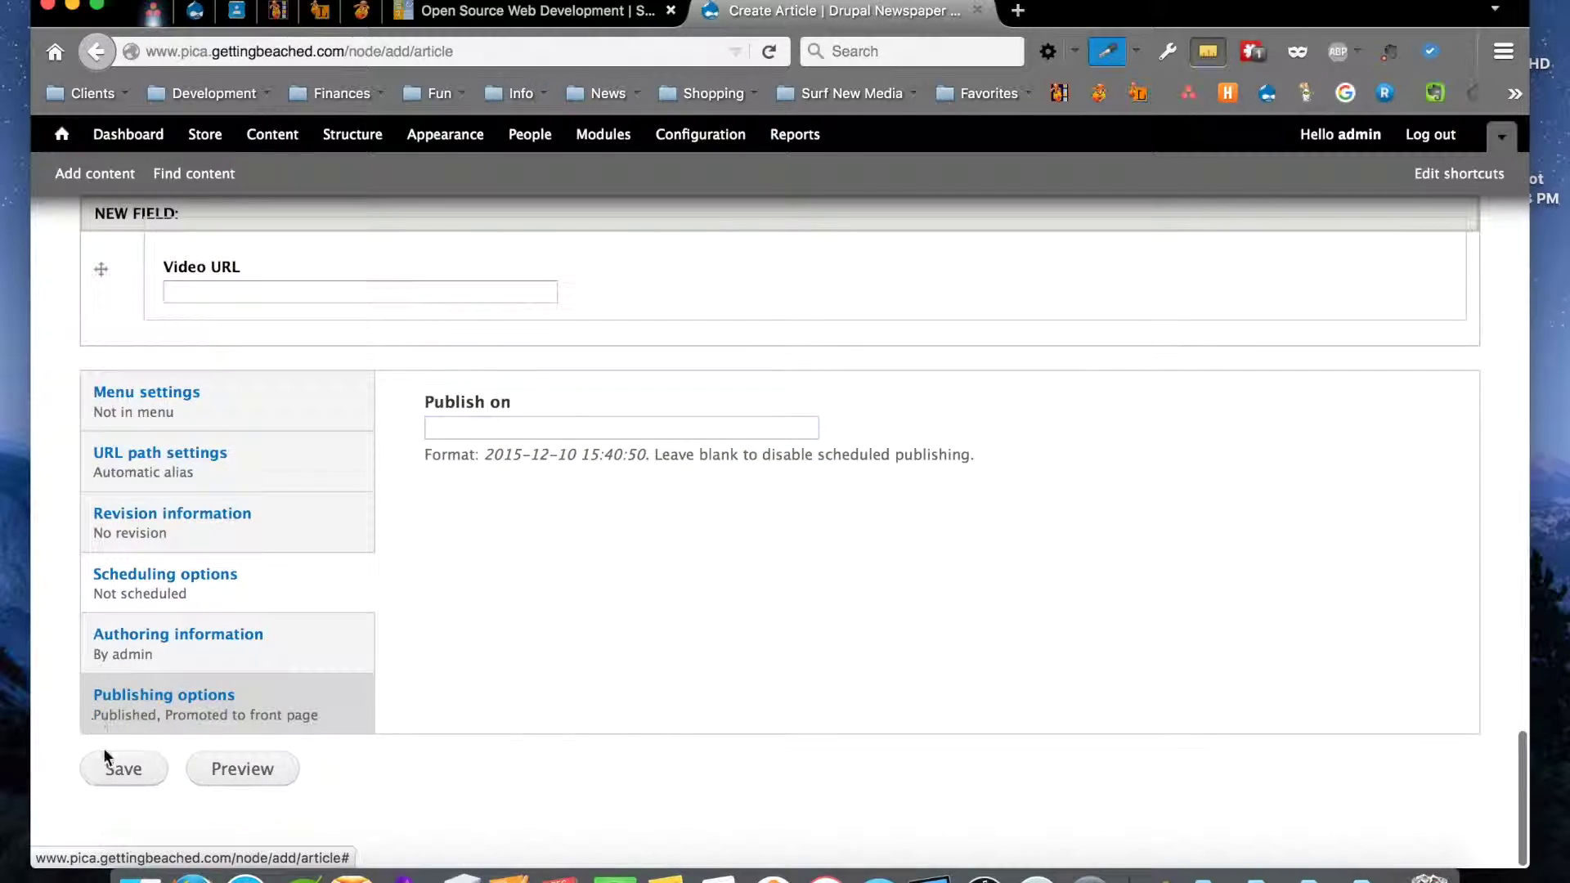
# Save the Headline article, review its published page, and return home via the site logo
pyautogui.click(125, 785)
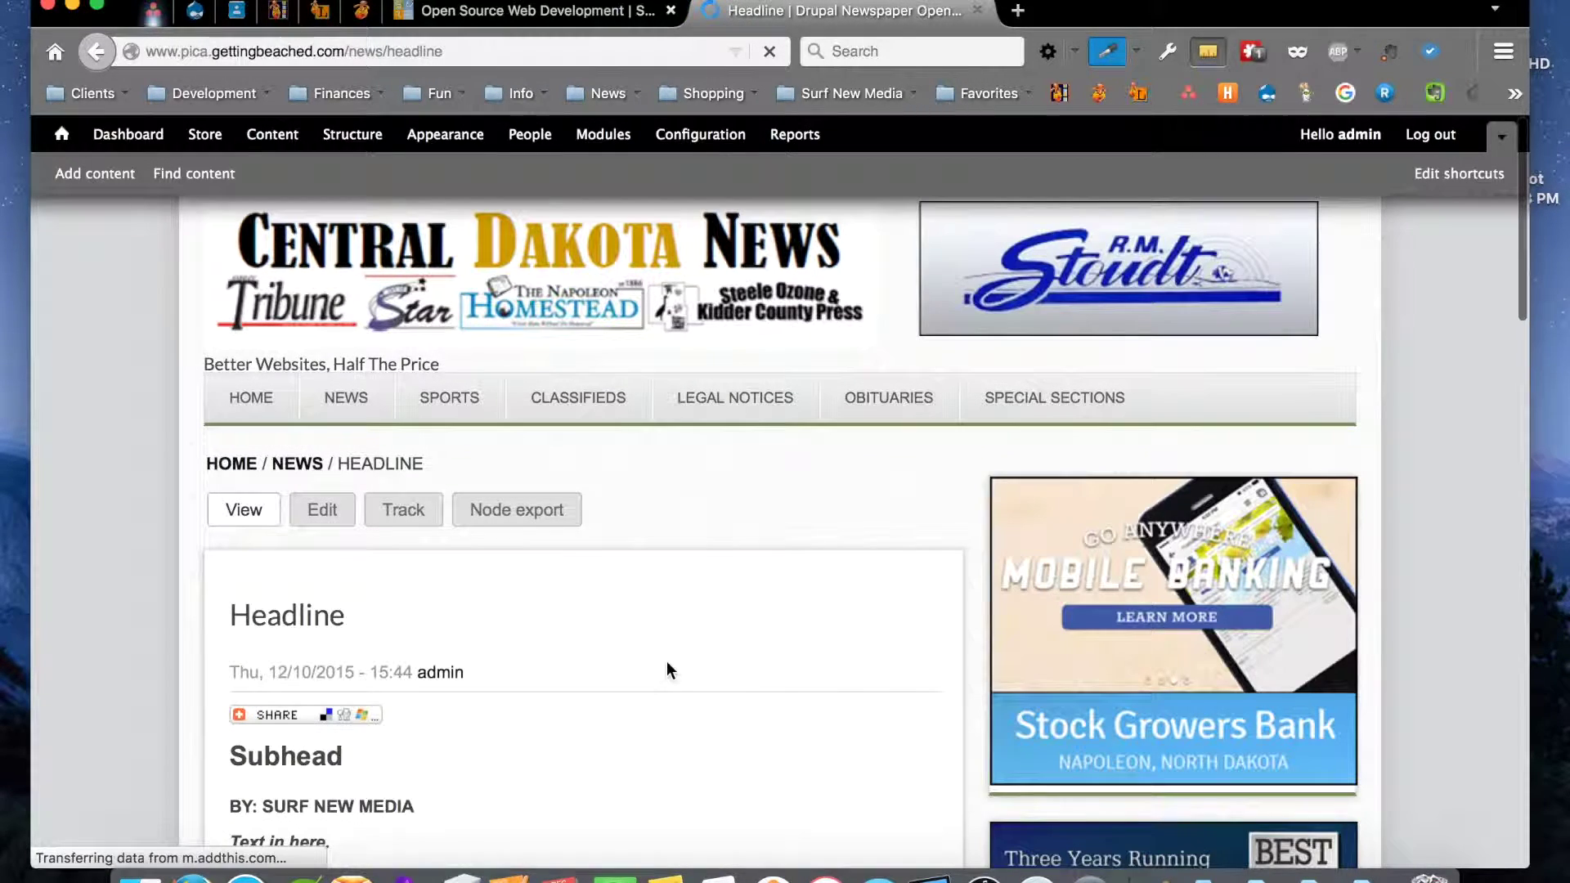
pyautogui.scroll(-5, 665, 661)
pyautogui.scroll(-1, 666, 662)
pyautogui.scroll(1, 667, 661)
pyautogui.scroll(-5, 666, 662)
pyautogui.scroll(-2, 666, 660)
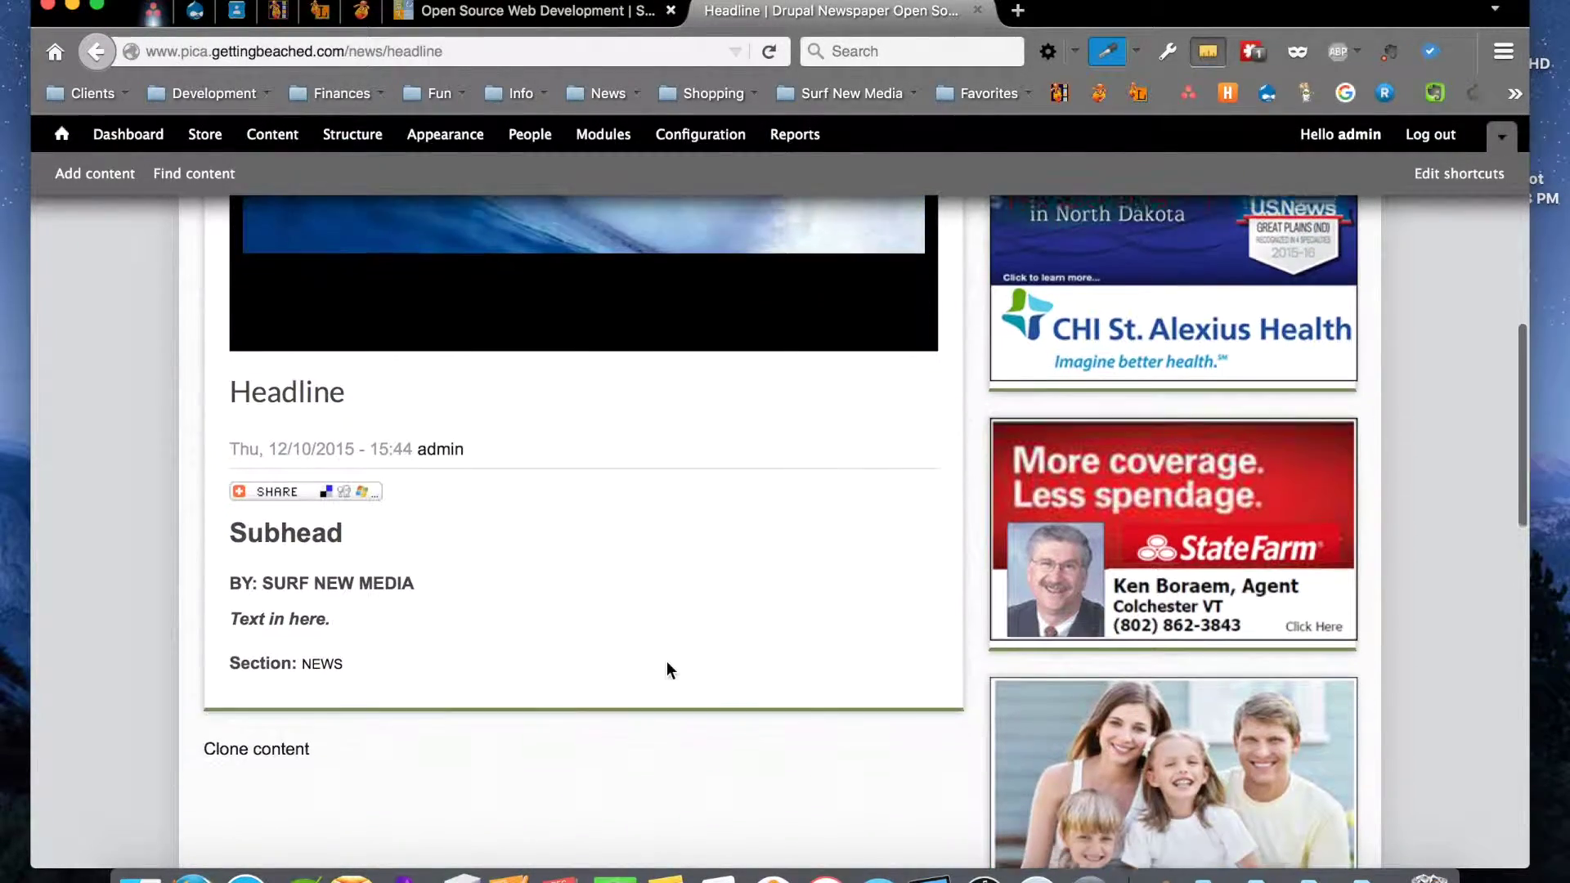
pyautogui.scroll(4, 665, 661)
pyautogui.scroll(5, 665, 660)
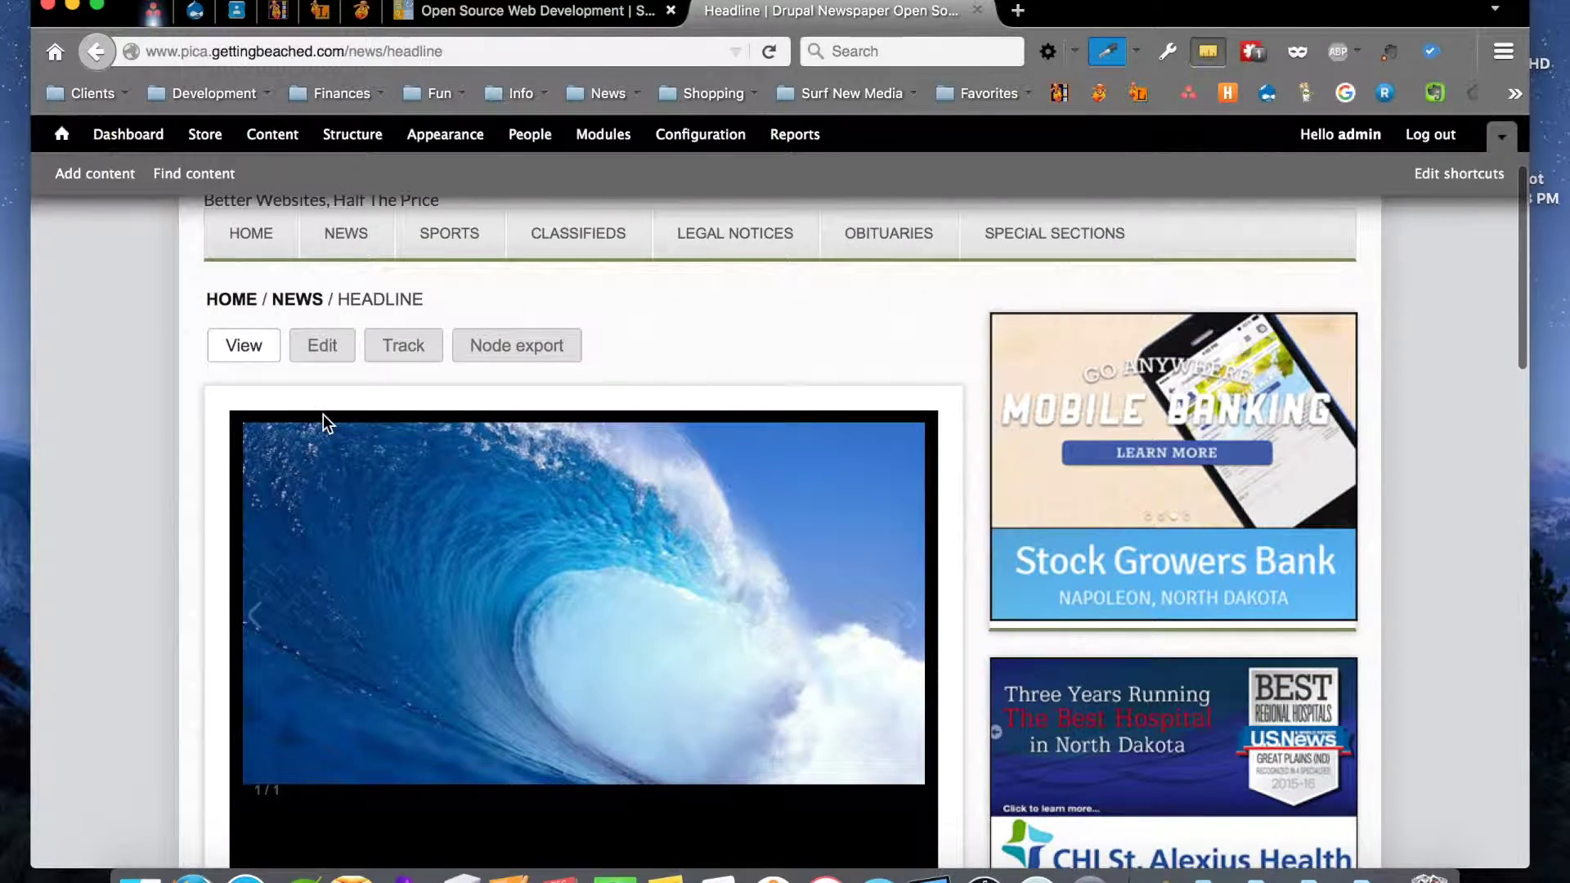
pyautogui.scroll(2, 322, 417)
pyautogui.click(334, 301)
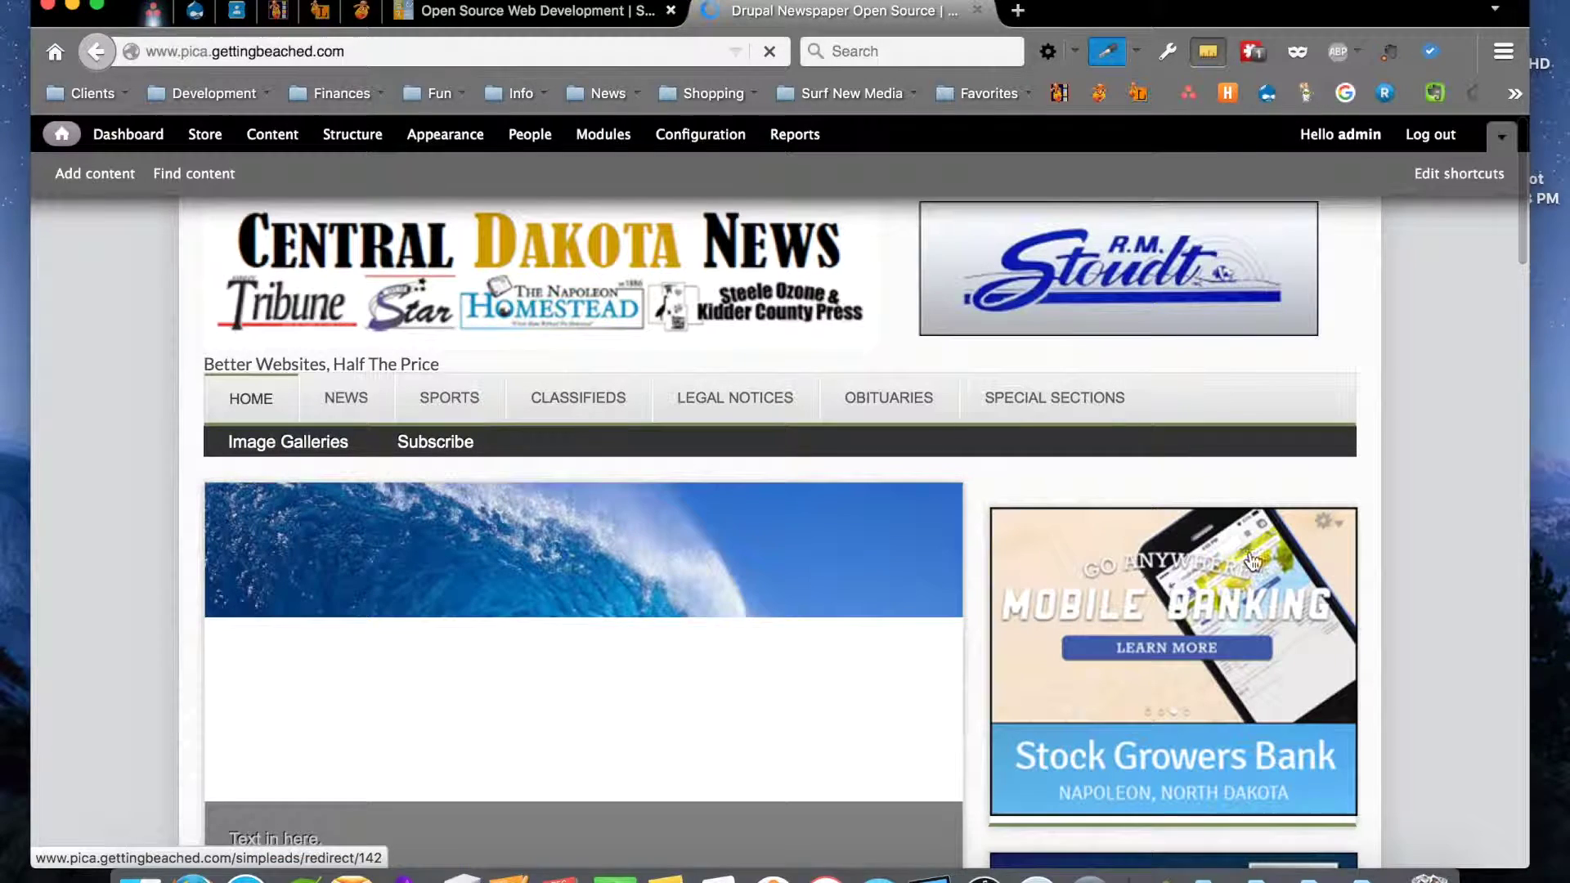
# Show the wave image in the home slideshow and review the Headline article in the story list
pyautogui.scroll(-1, 1455, 611)
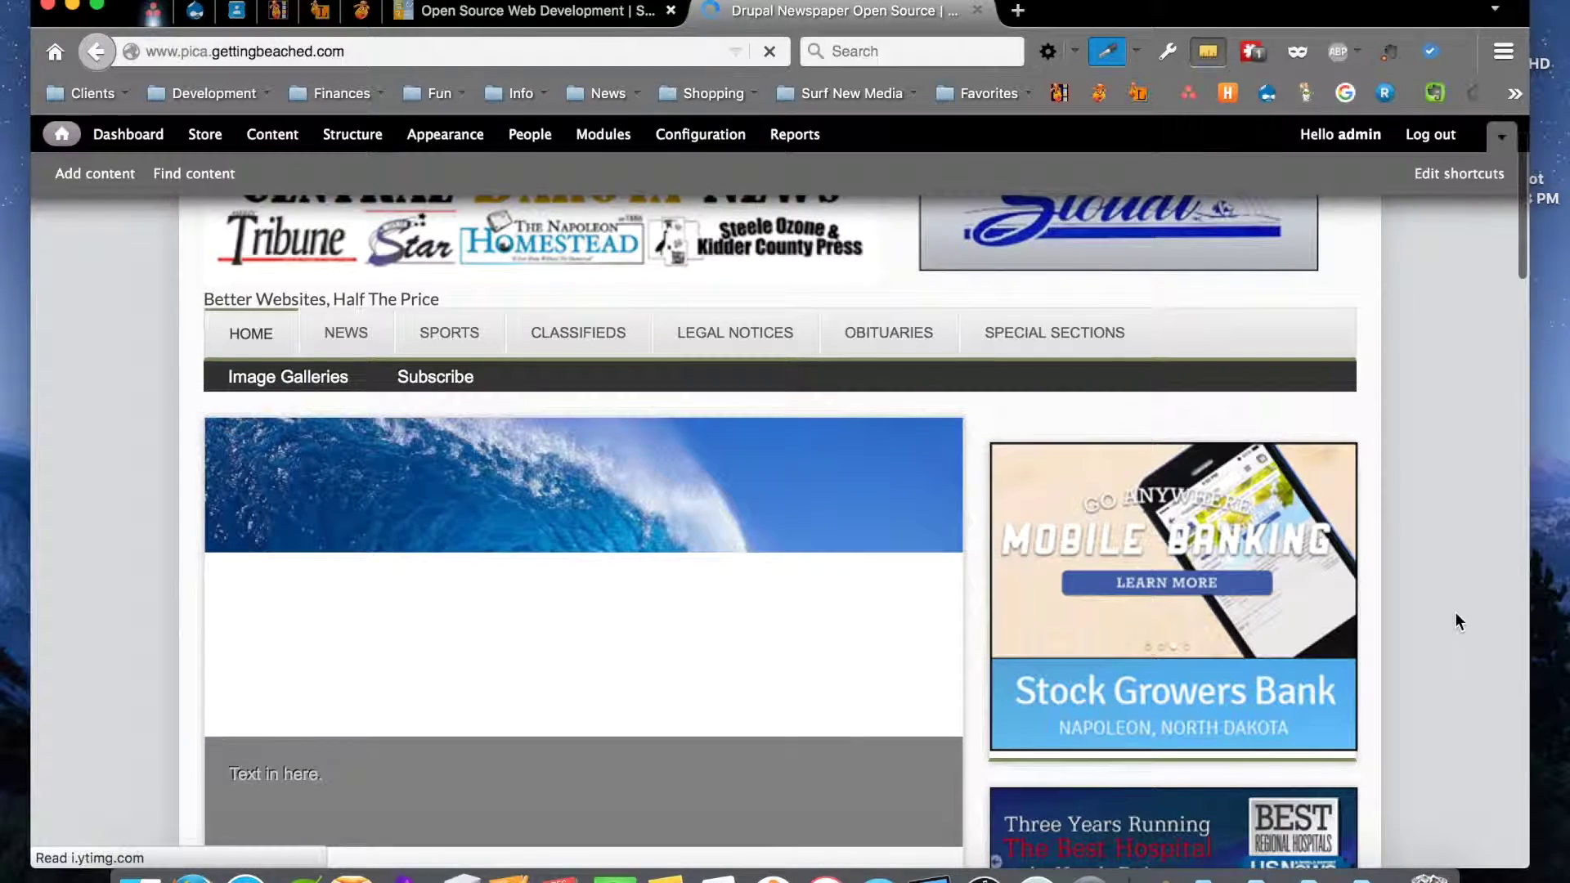
pyautogui.scroll(-1, 1454, 611)
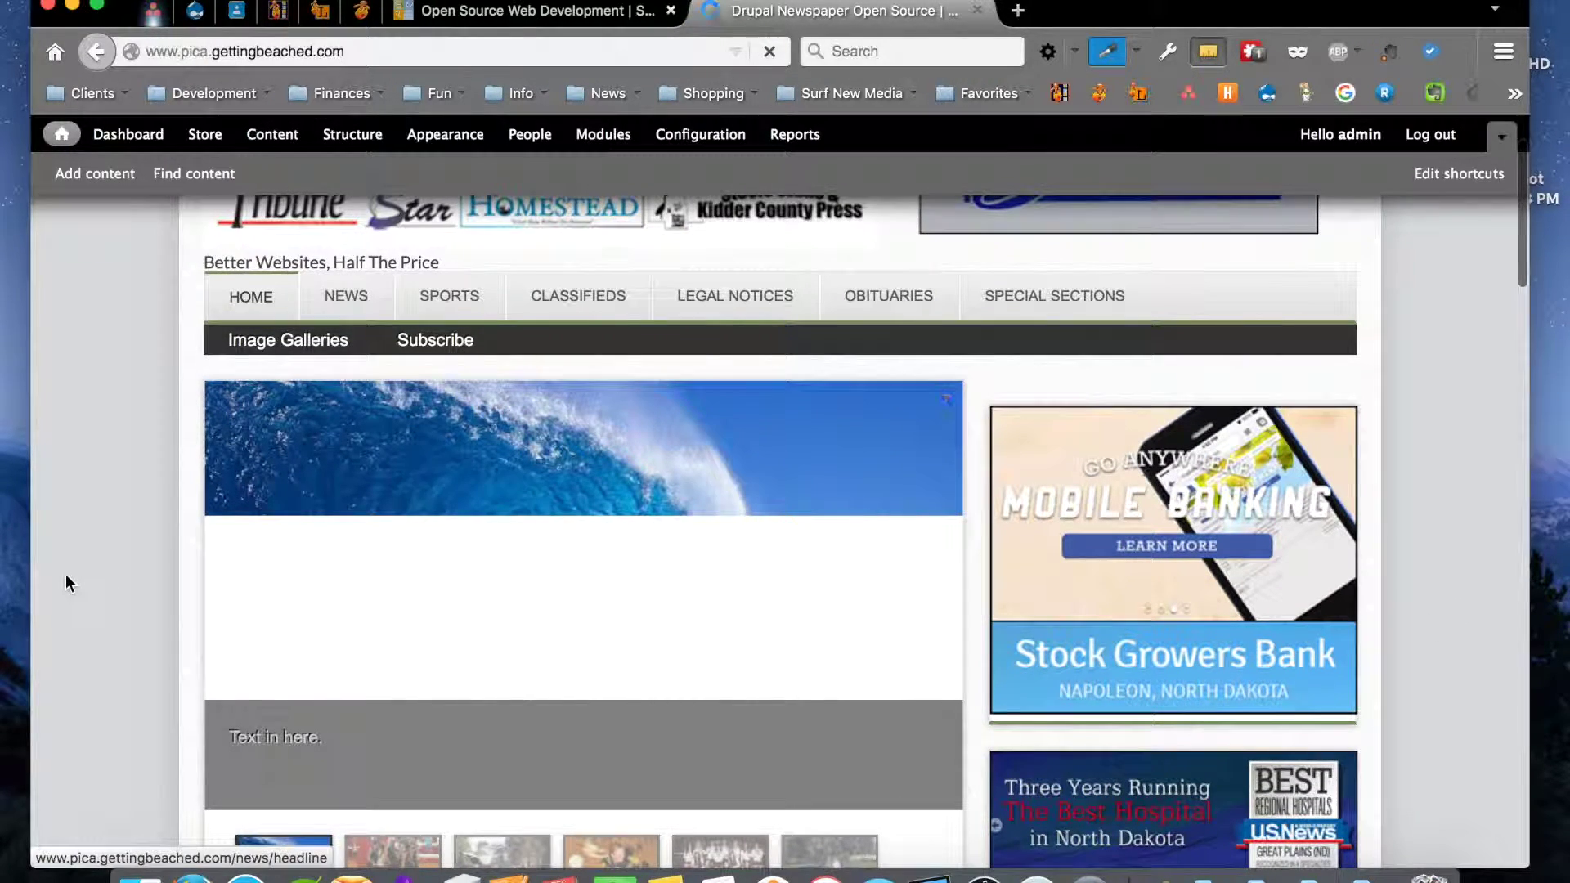
pyautogui.scroll(-1, 66, 574)
pyautogui.scroll(-3, 144, 546)
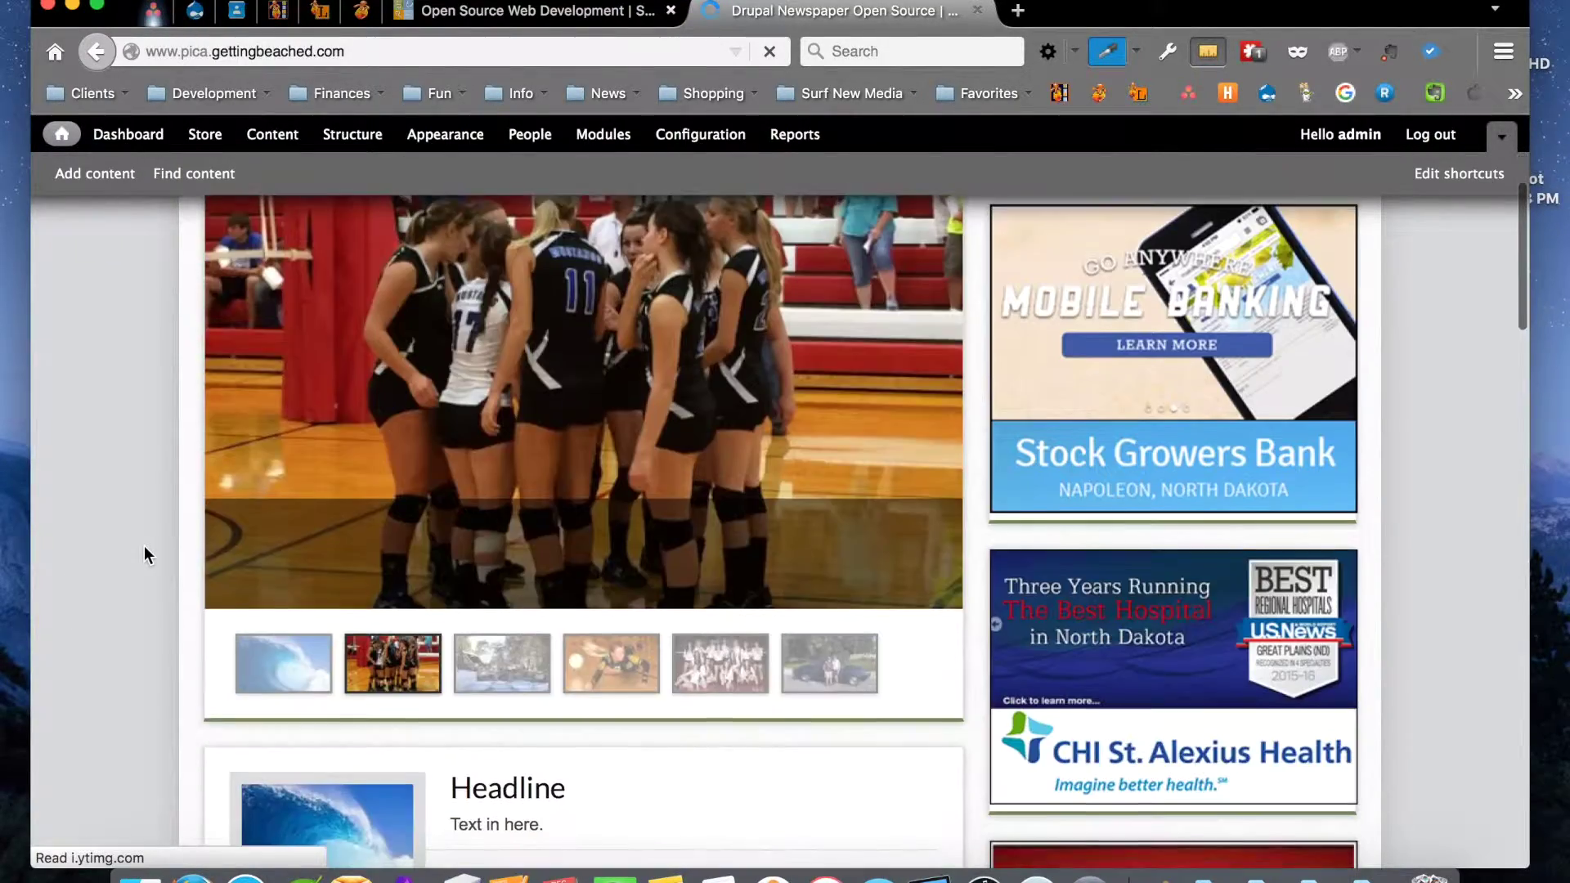
pyautogui.click(291, 670)
pyautogui.scroll(-5, 582, 709)
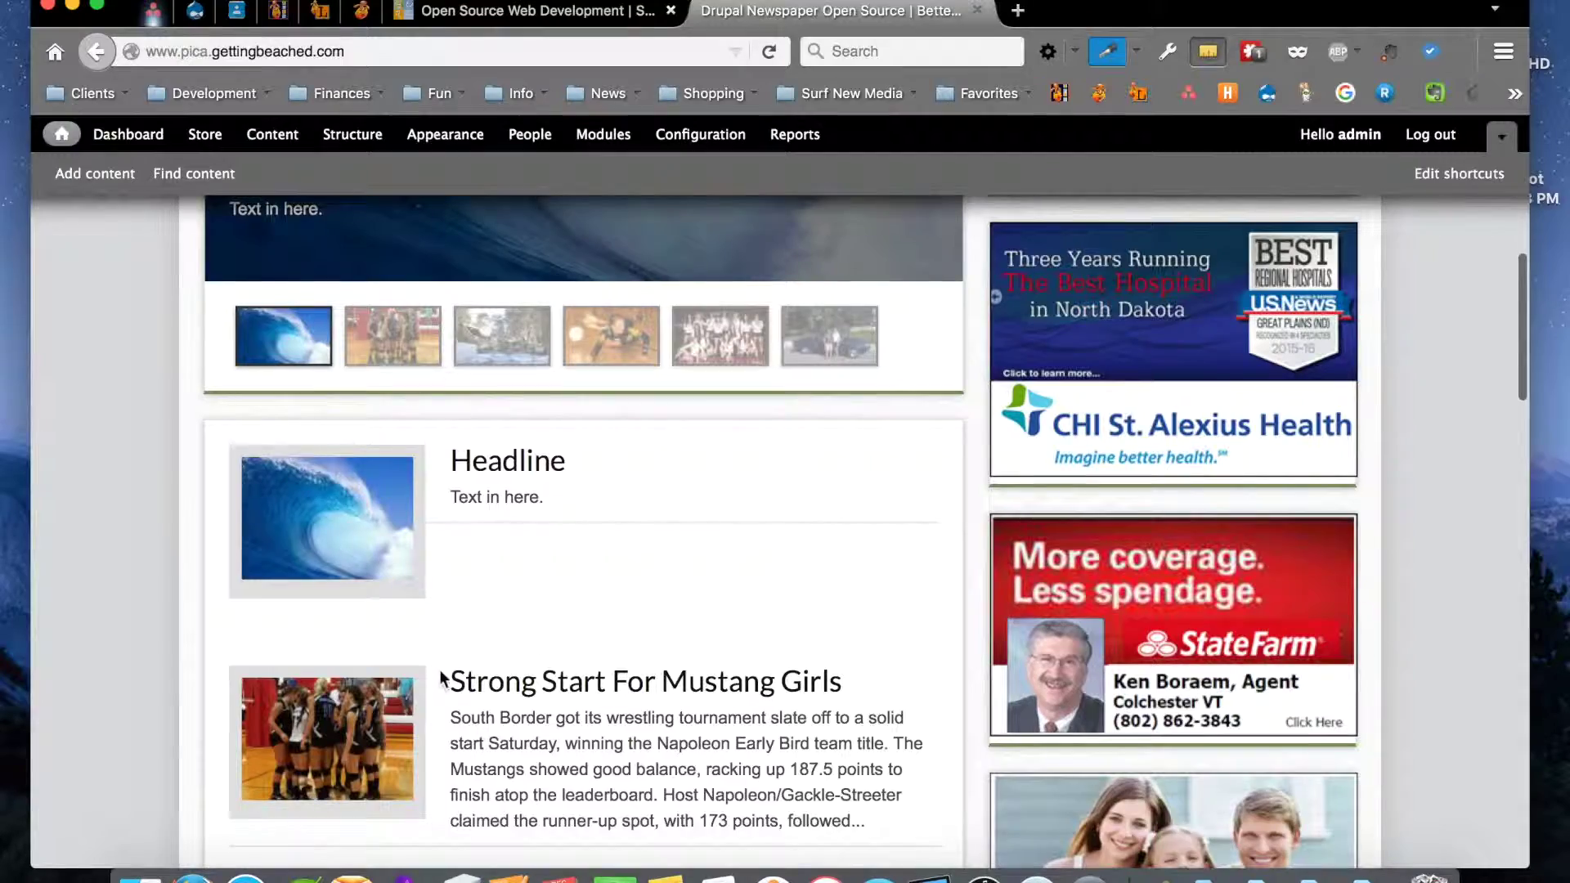
pyautogui.scroll(-3, 566, 662)
pyautogui.scroll(-3, 566, 663)
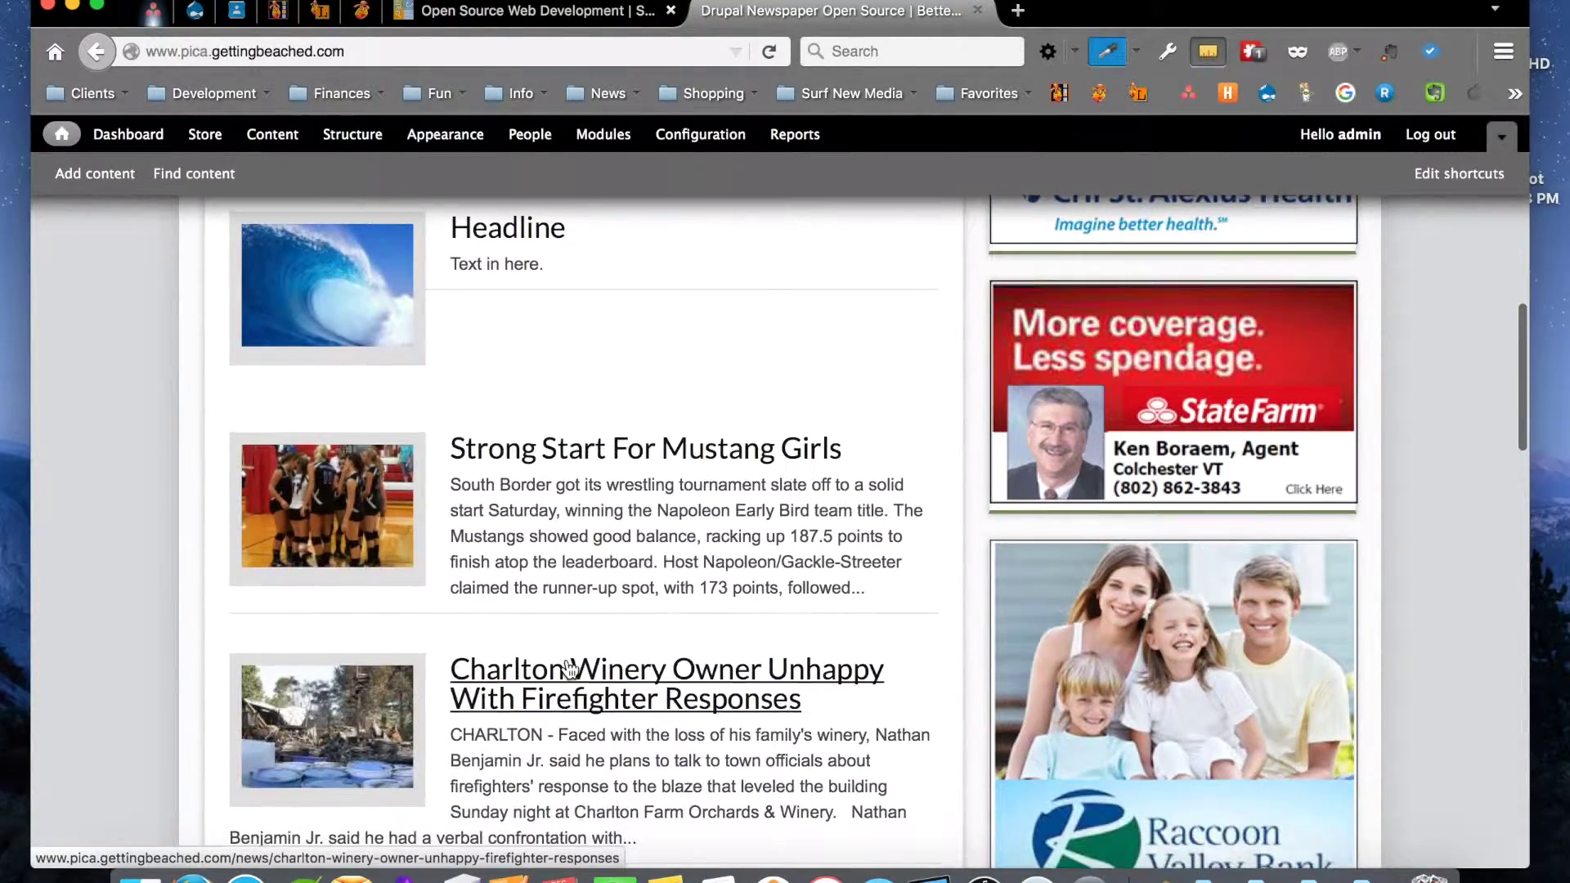
pyautogui.scroll(5, 566, 663)
pyautogui.scroll(10, 570, 667)
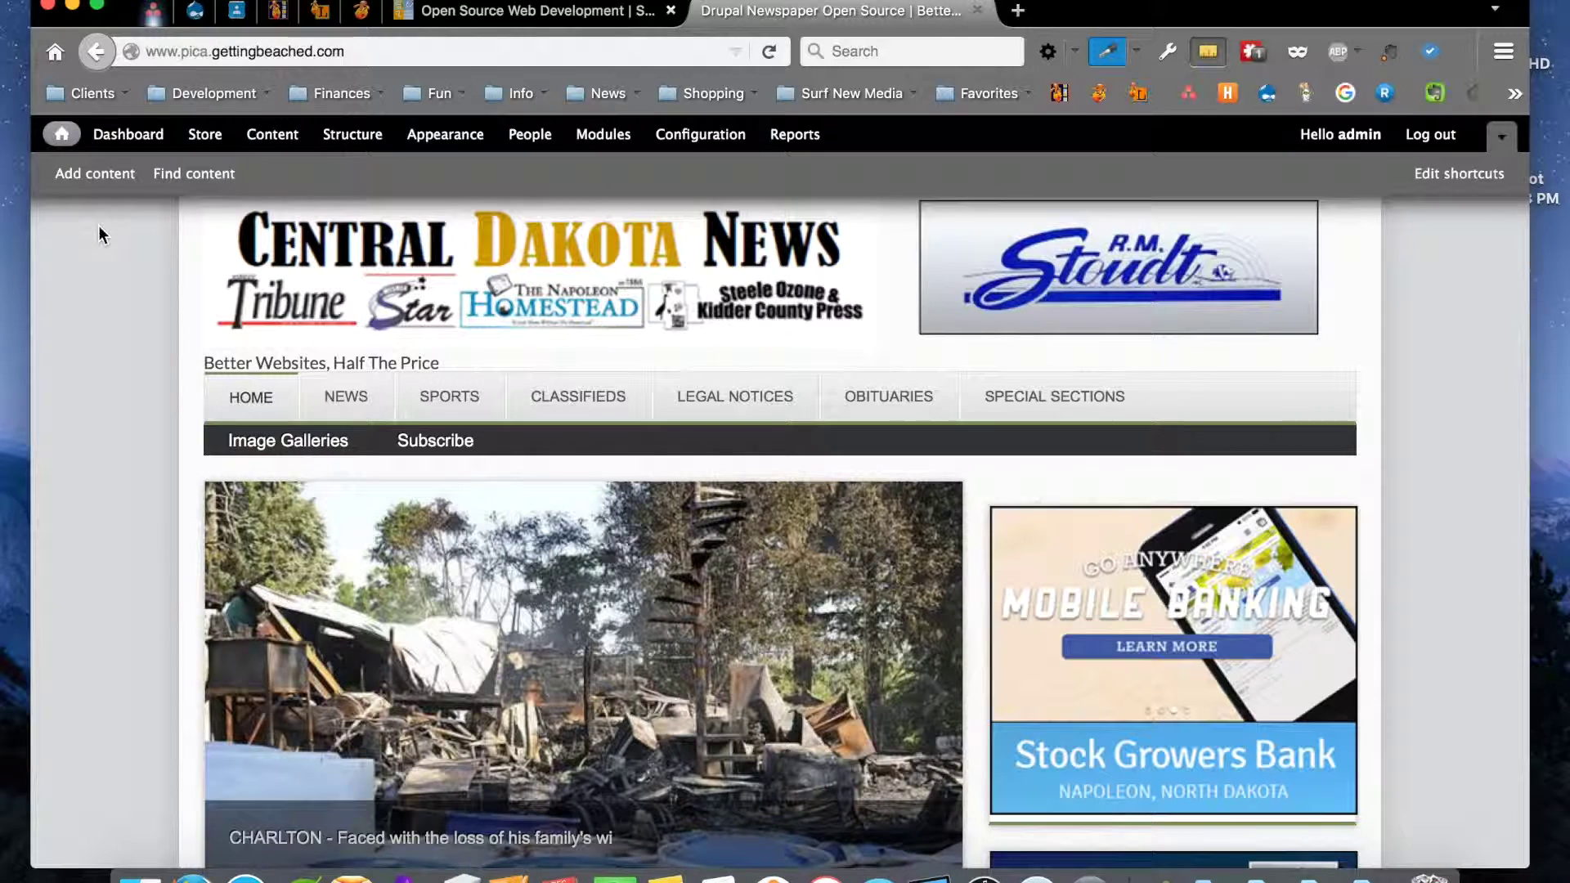
# Go to Add content and choose Calendar Item from the content types
pyautogui.click(86, 185)
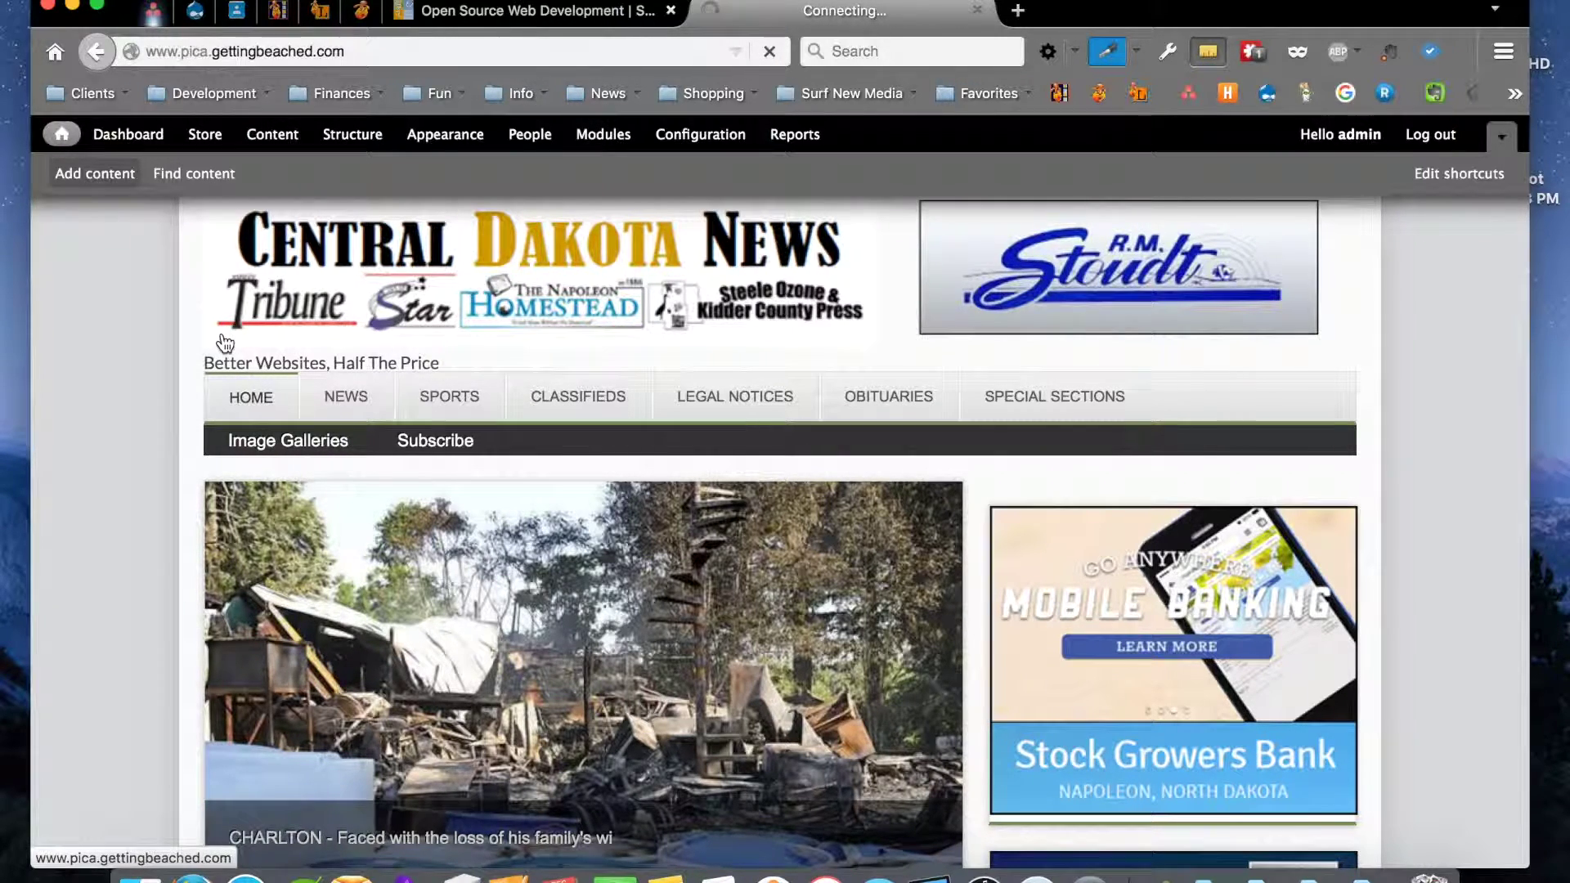
pyautogui.scroll(-2, 255, 397)
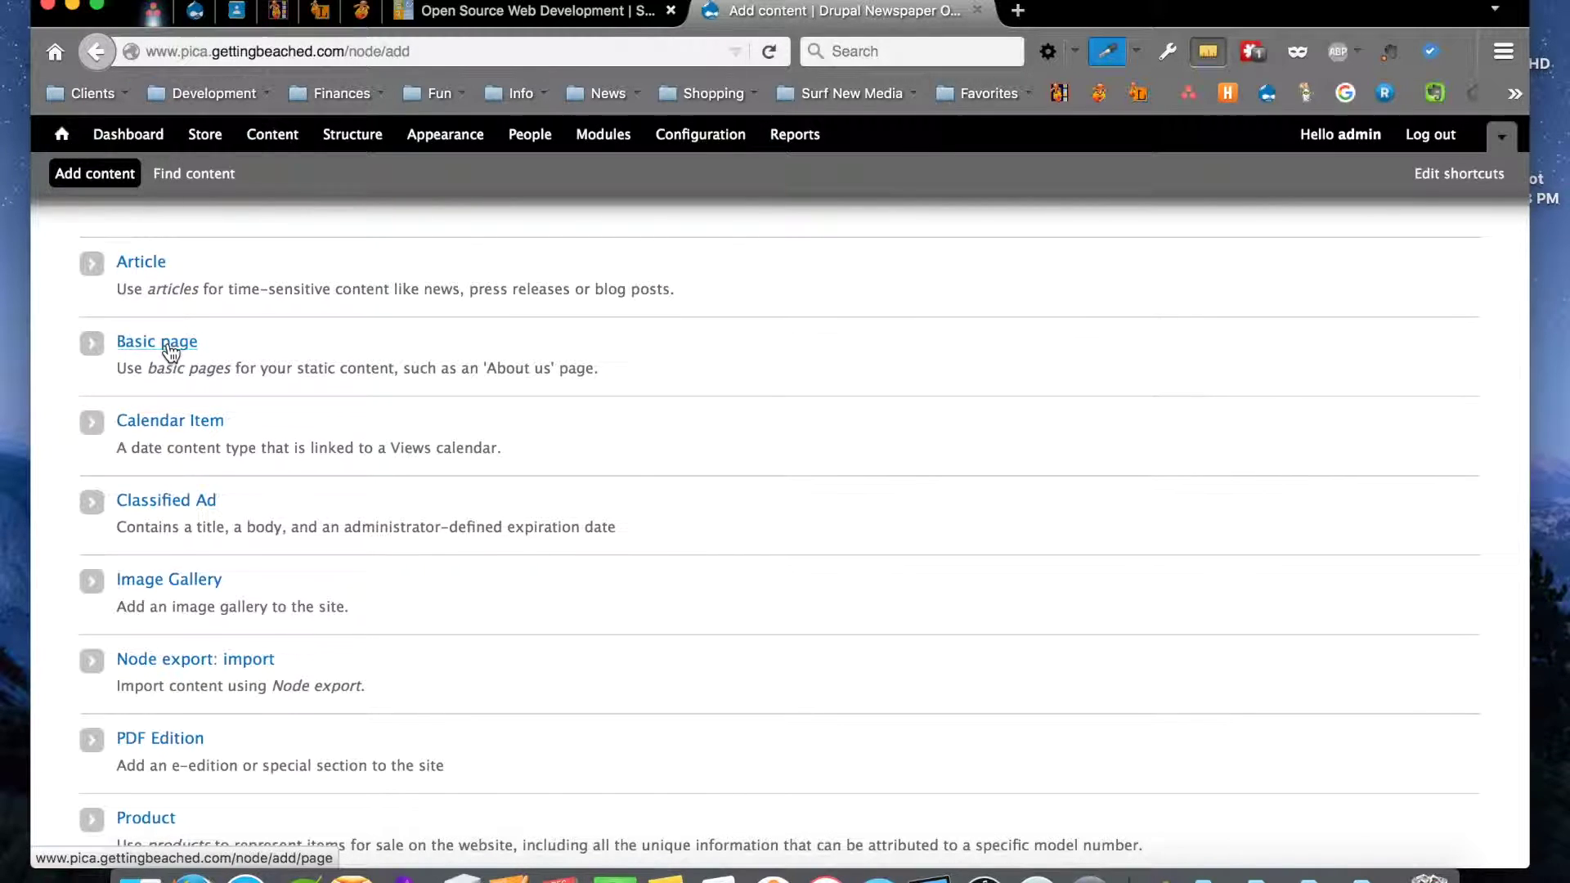
pyautogui.scroll(-2, 172, 352)
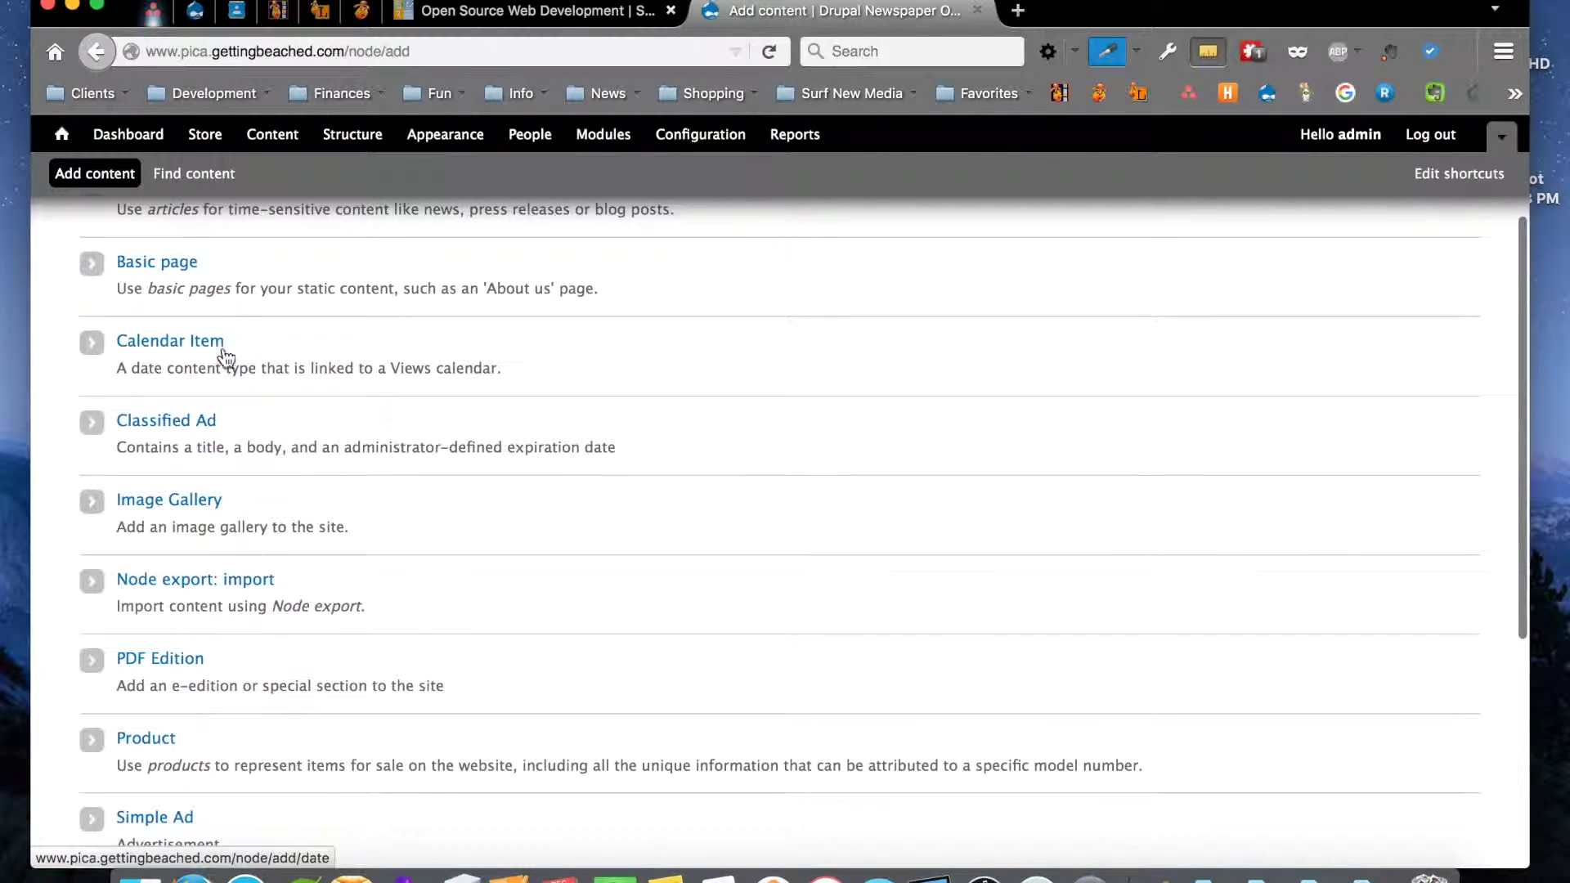
pyautogui.click(179, 343)
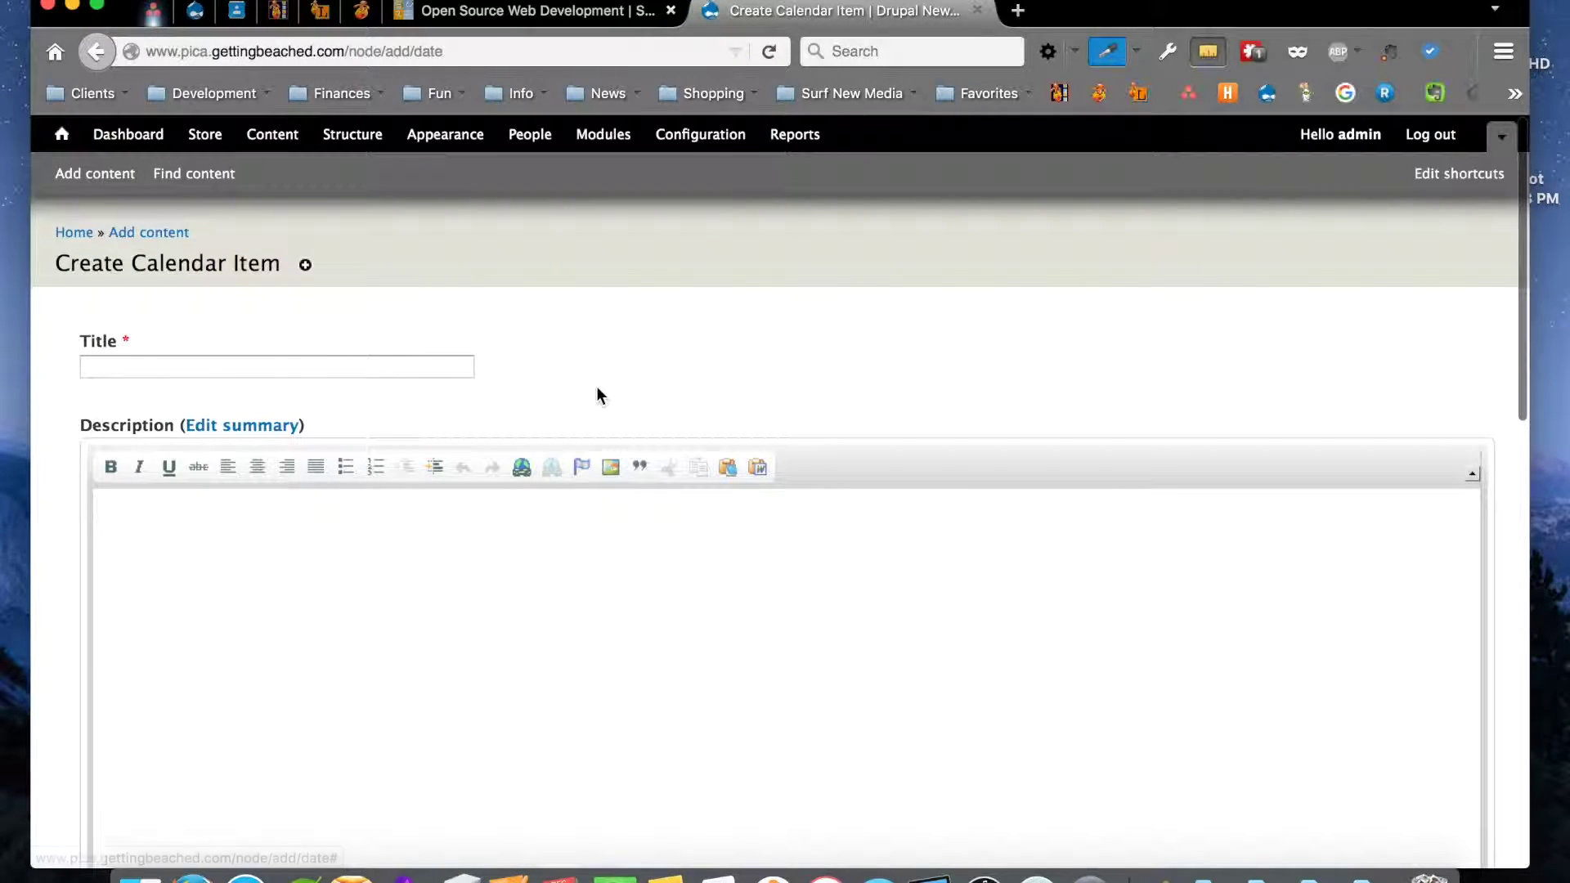
# Enable Show End Date and Repeat on the calendar item, keeping Weekly as the frequency
pyautogui.scroll(-1, 596, 396)
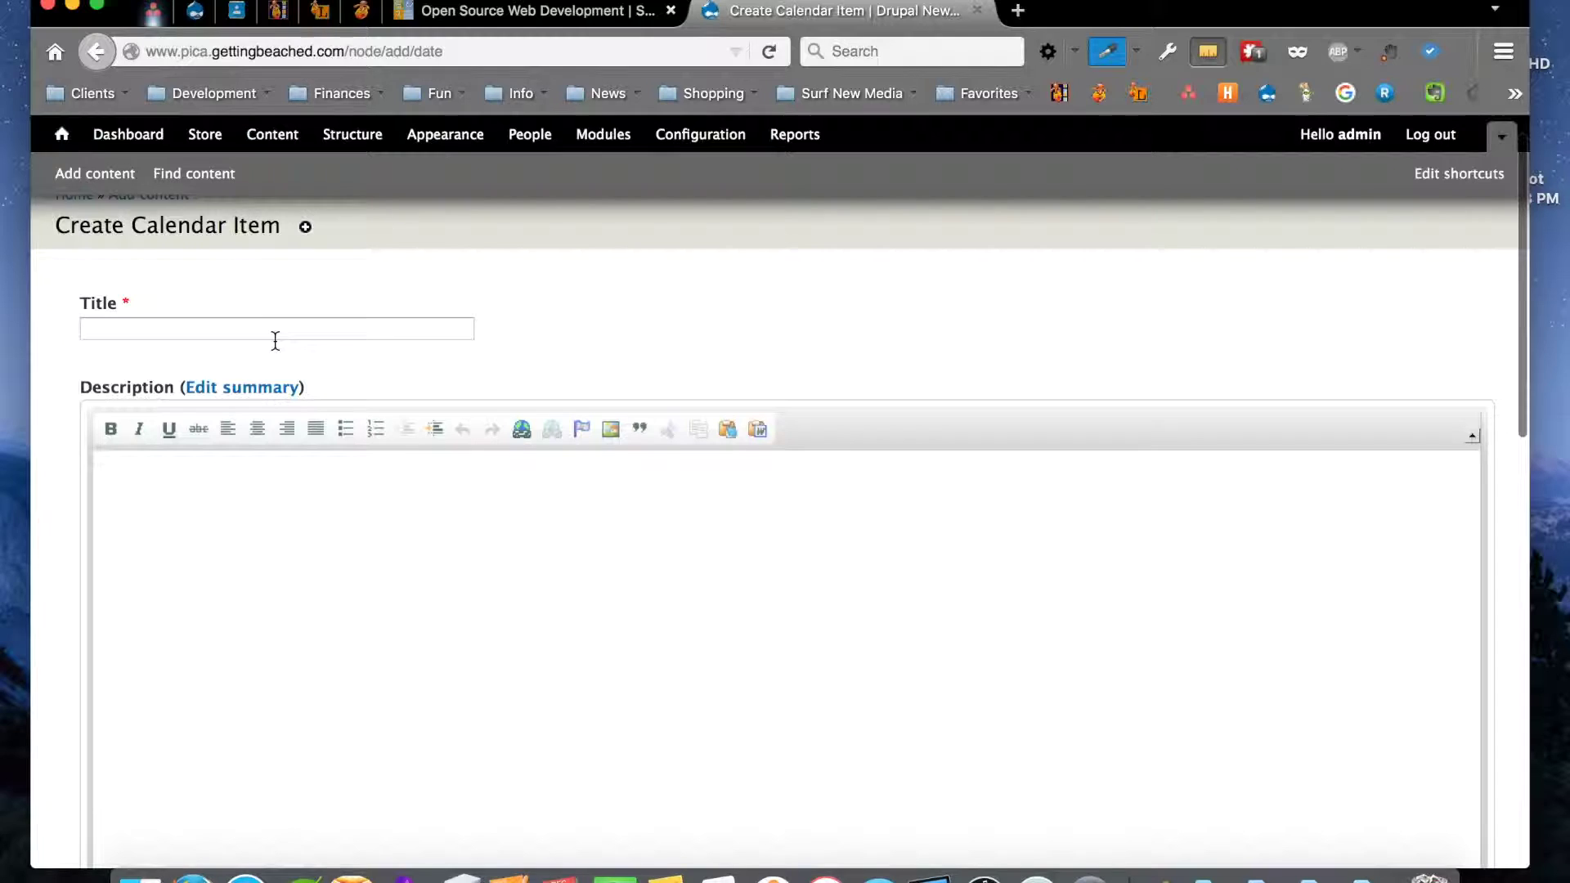
pyautogui.scroll(-3, 287, 493)
pyautogui.scroll(-10, 288, 496)
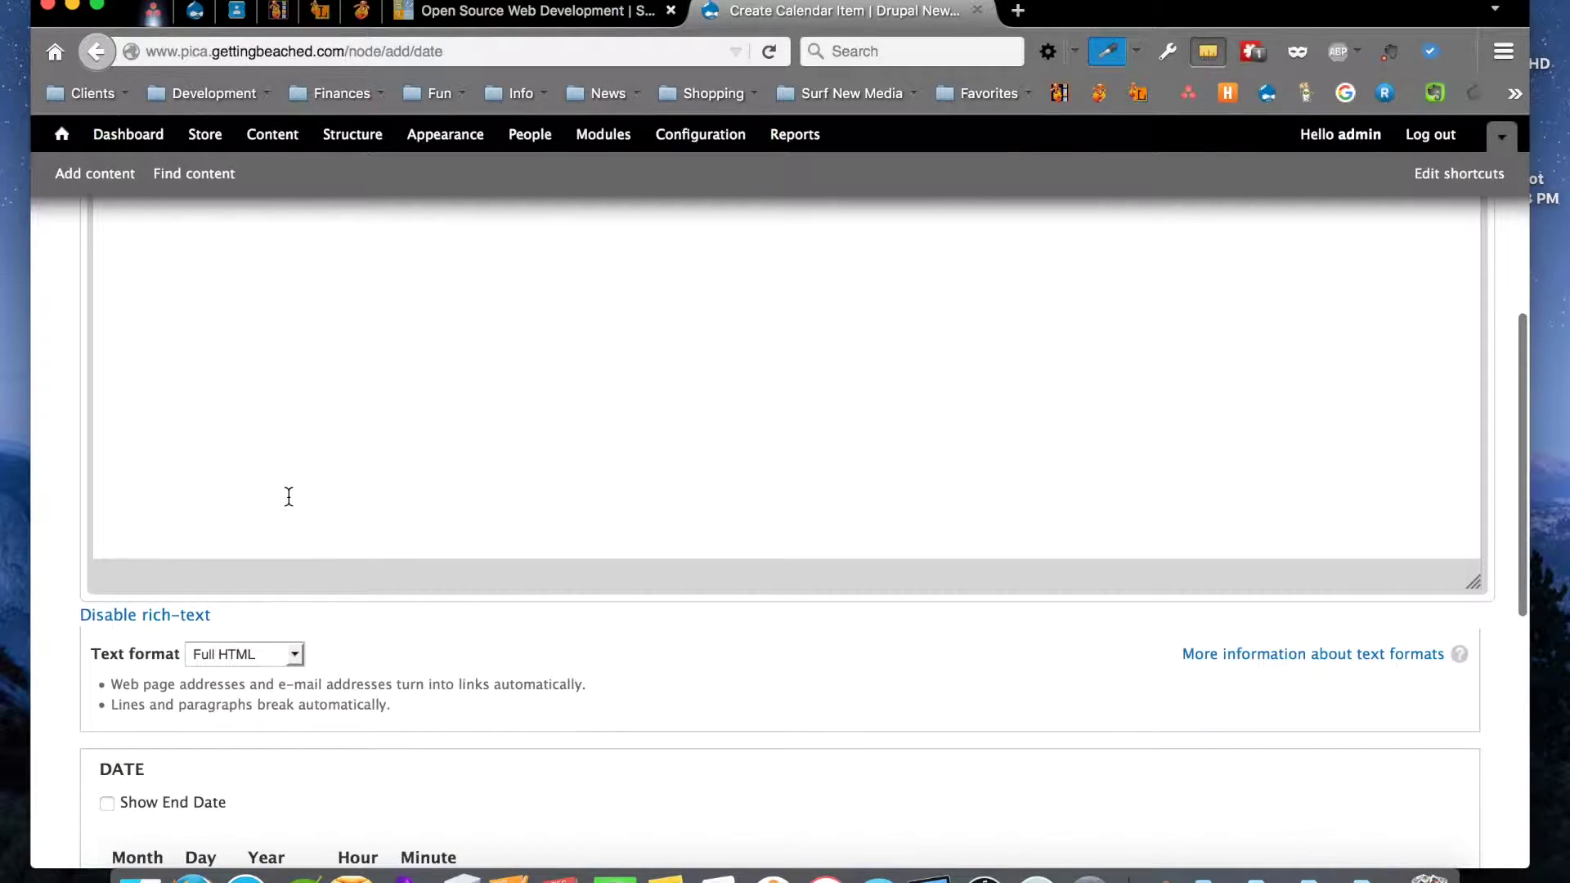
pyautogui.scroll(-3, 288, 496)
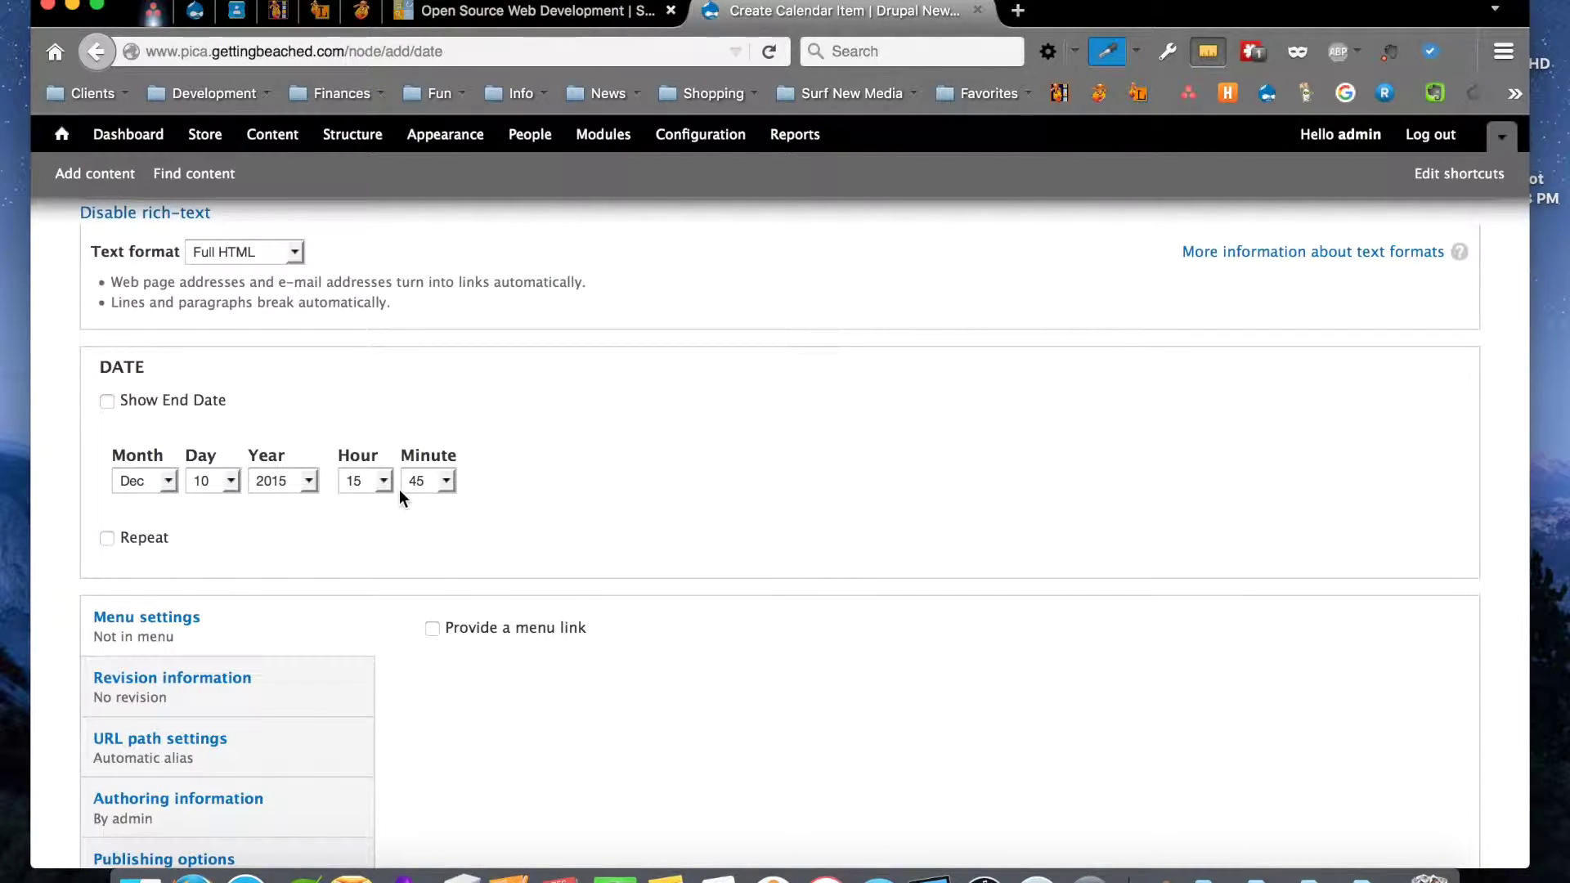
pyautogui.click(107, 402)
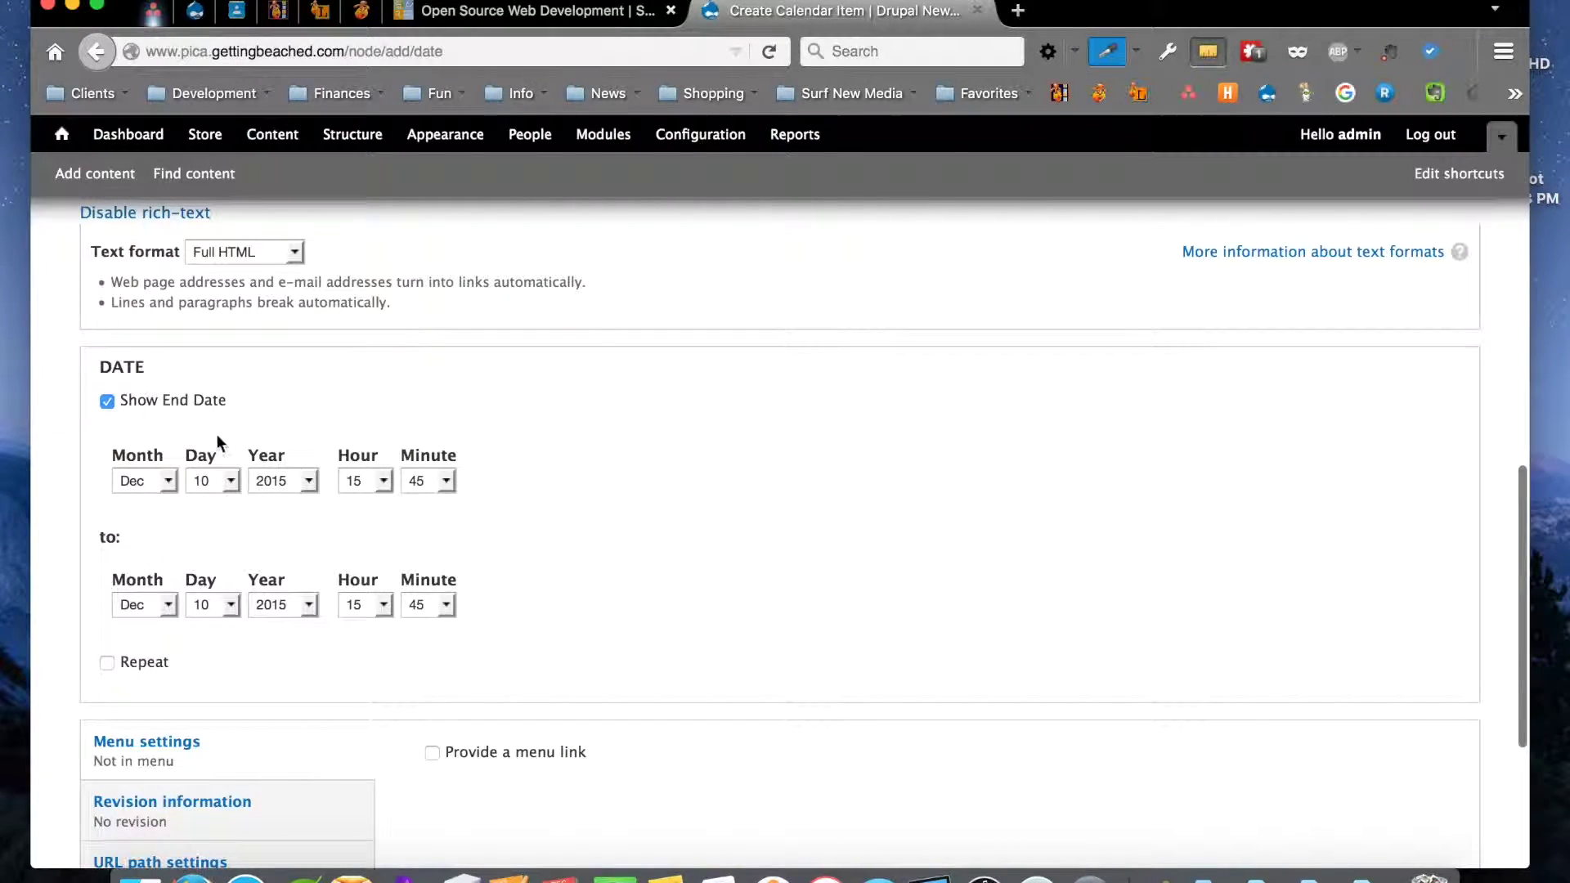
pyautogui.scroll(-3, 250, 449)
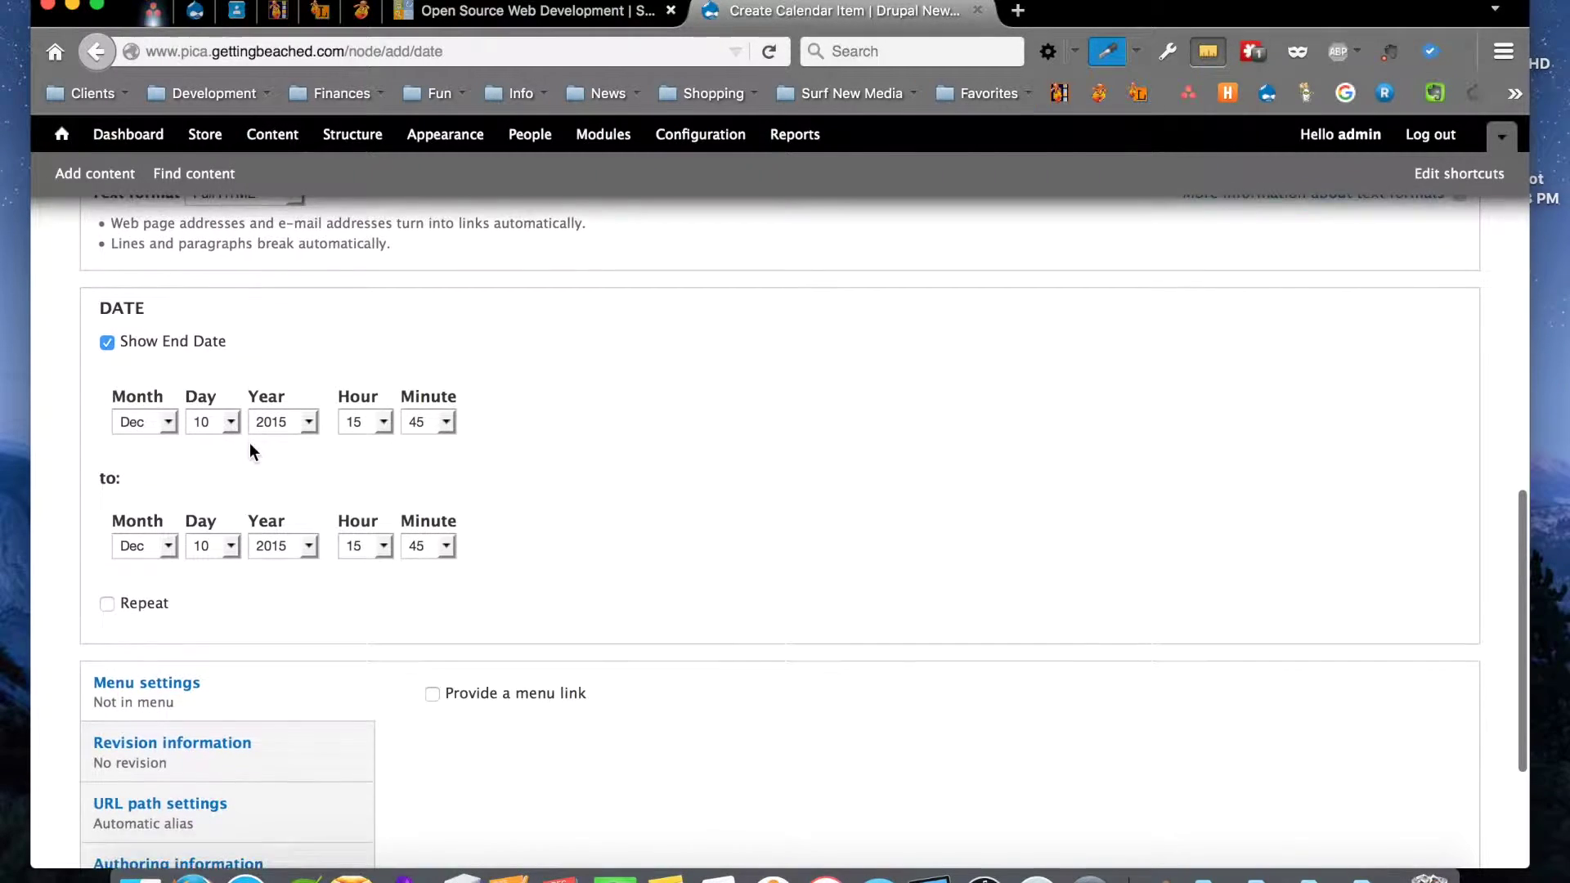
pyautogui.click(108, 538)
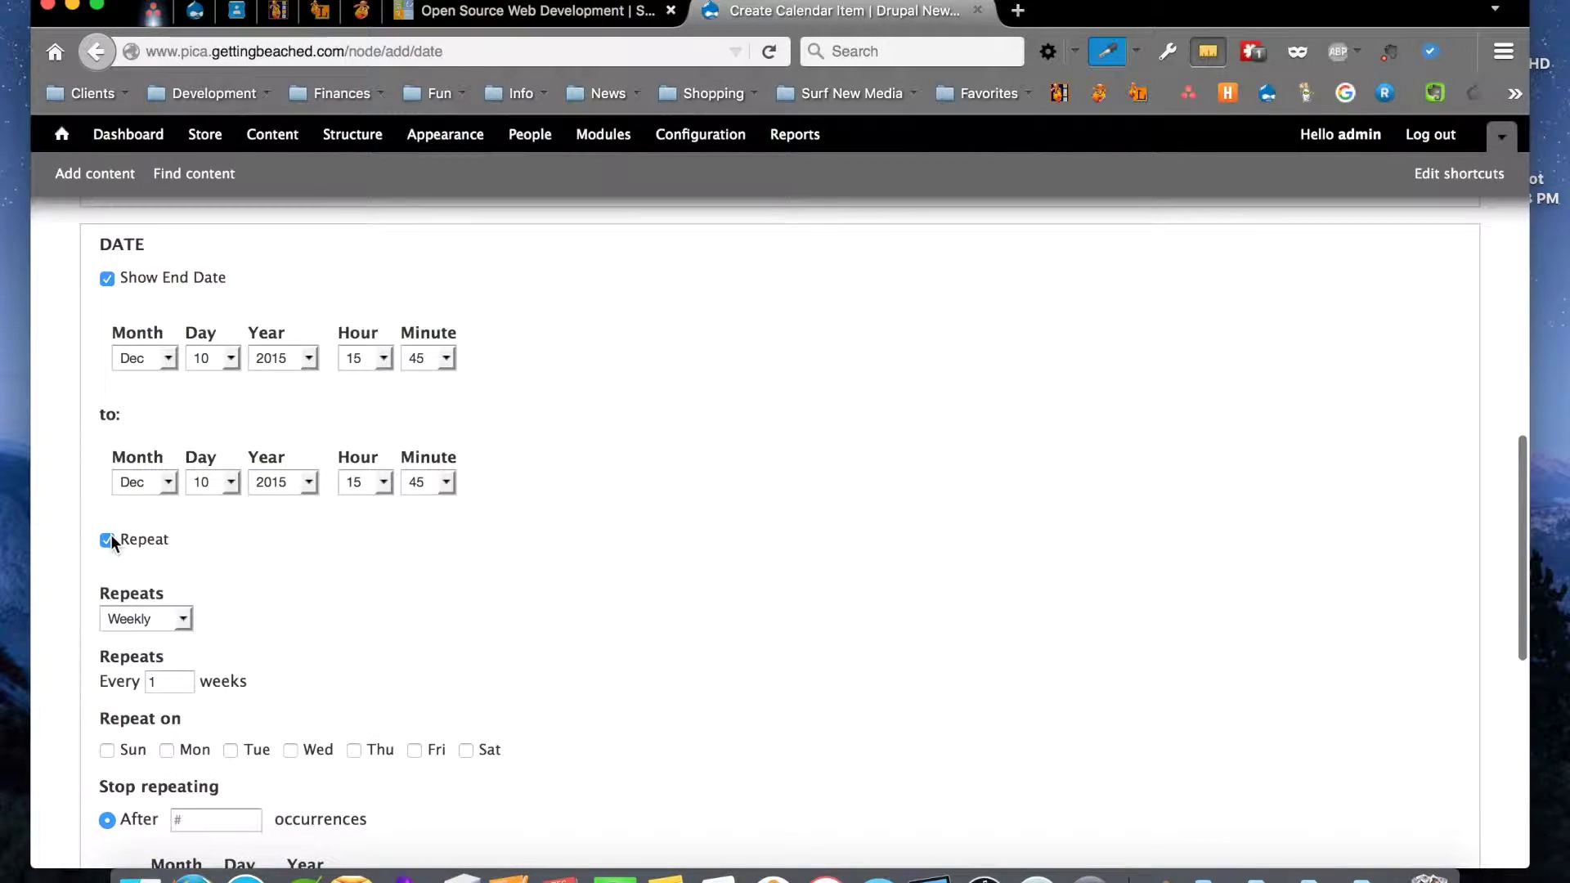
pyautogui.scroll(-3, 468, 523)
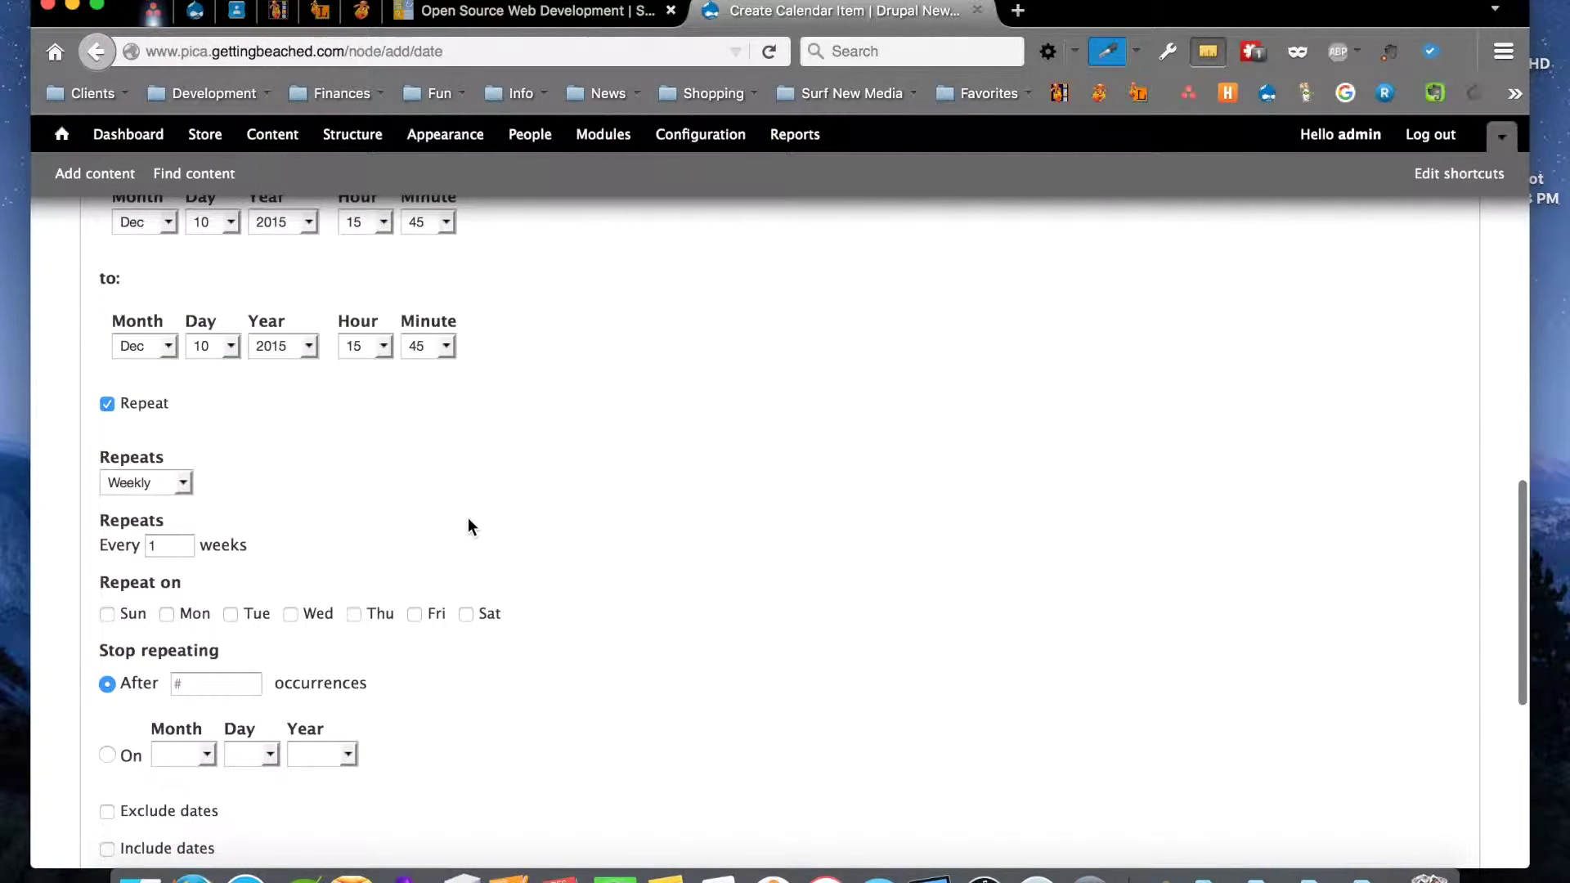
pyautogui.click(120, 480)
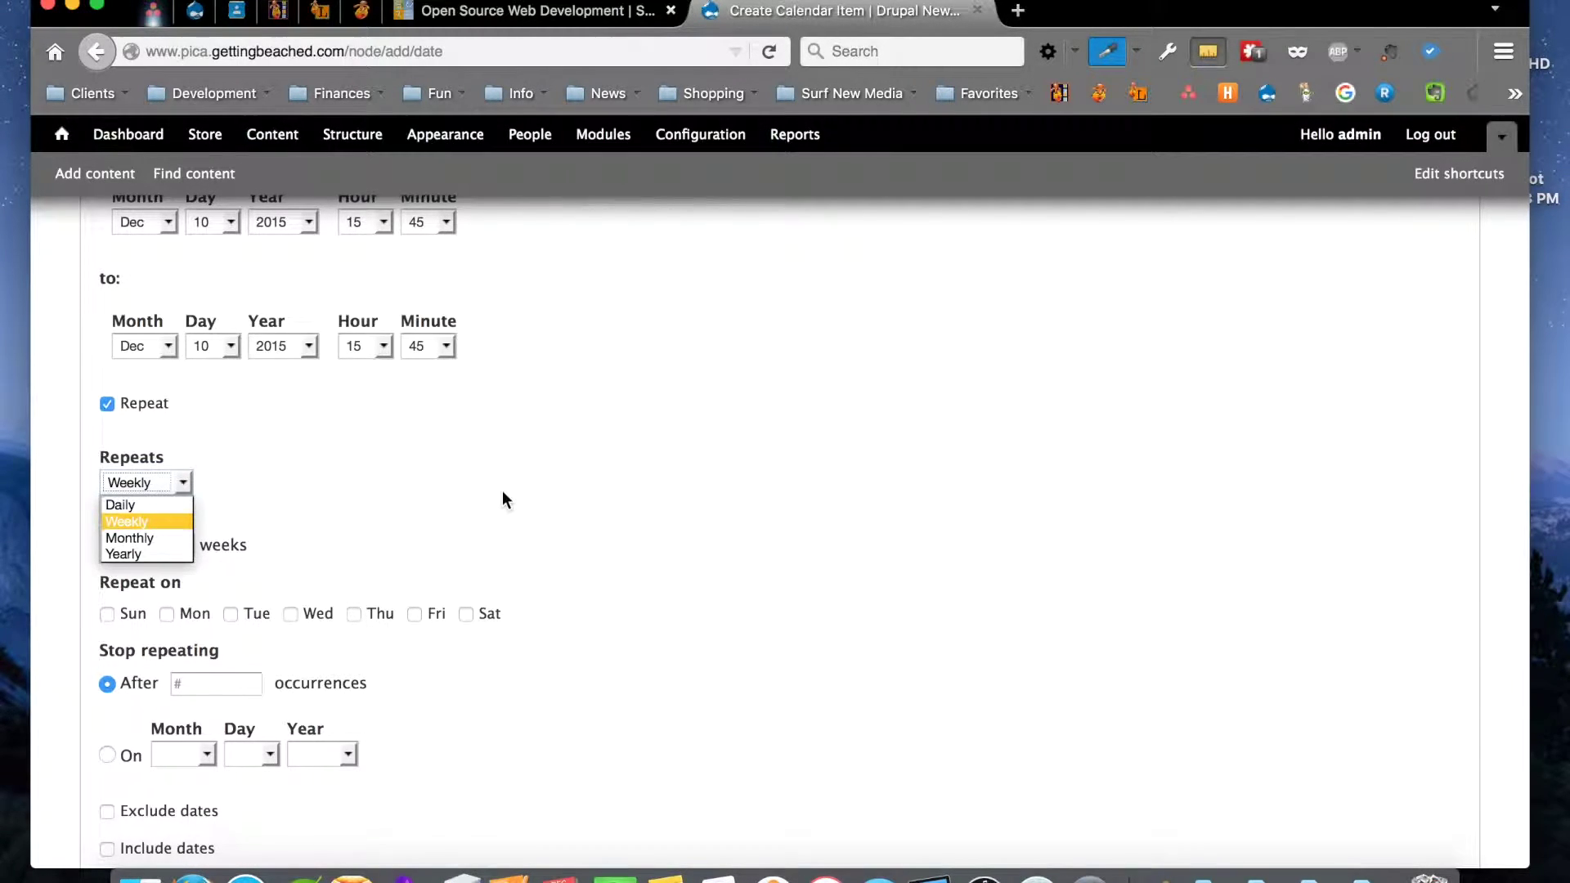
pyautogui.scroll(-3, 502, 491)
pyautogui.scroll(-10, 502, 499)
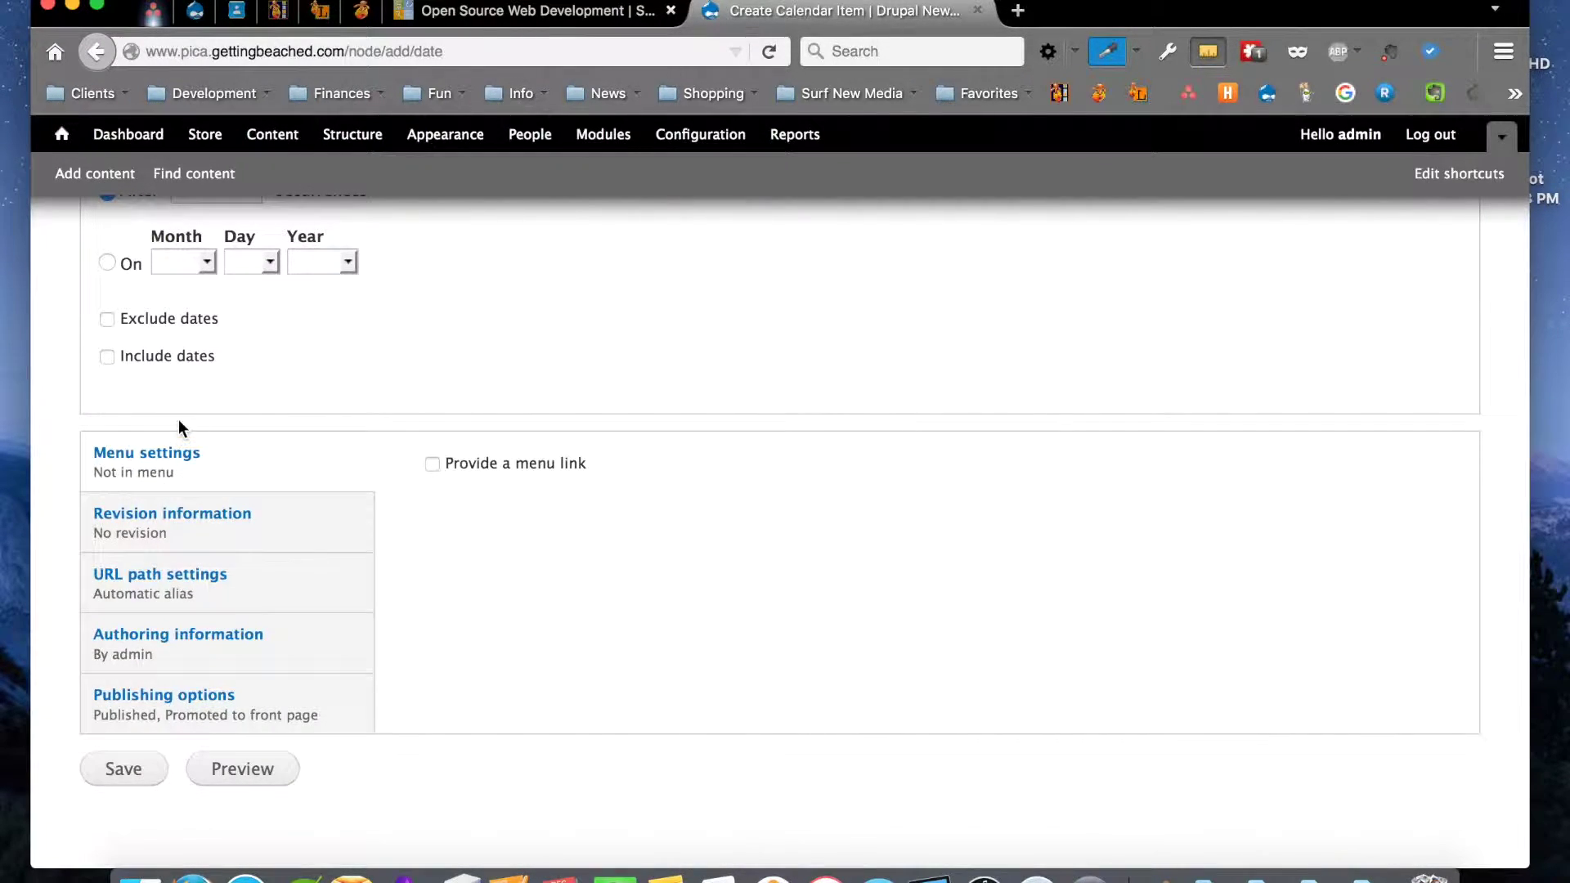
# Return to Add content and scroll the list down to Simple Ad
pyautogui.click(116, 180)
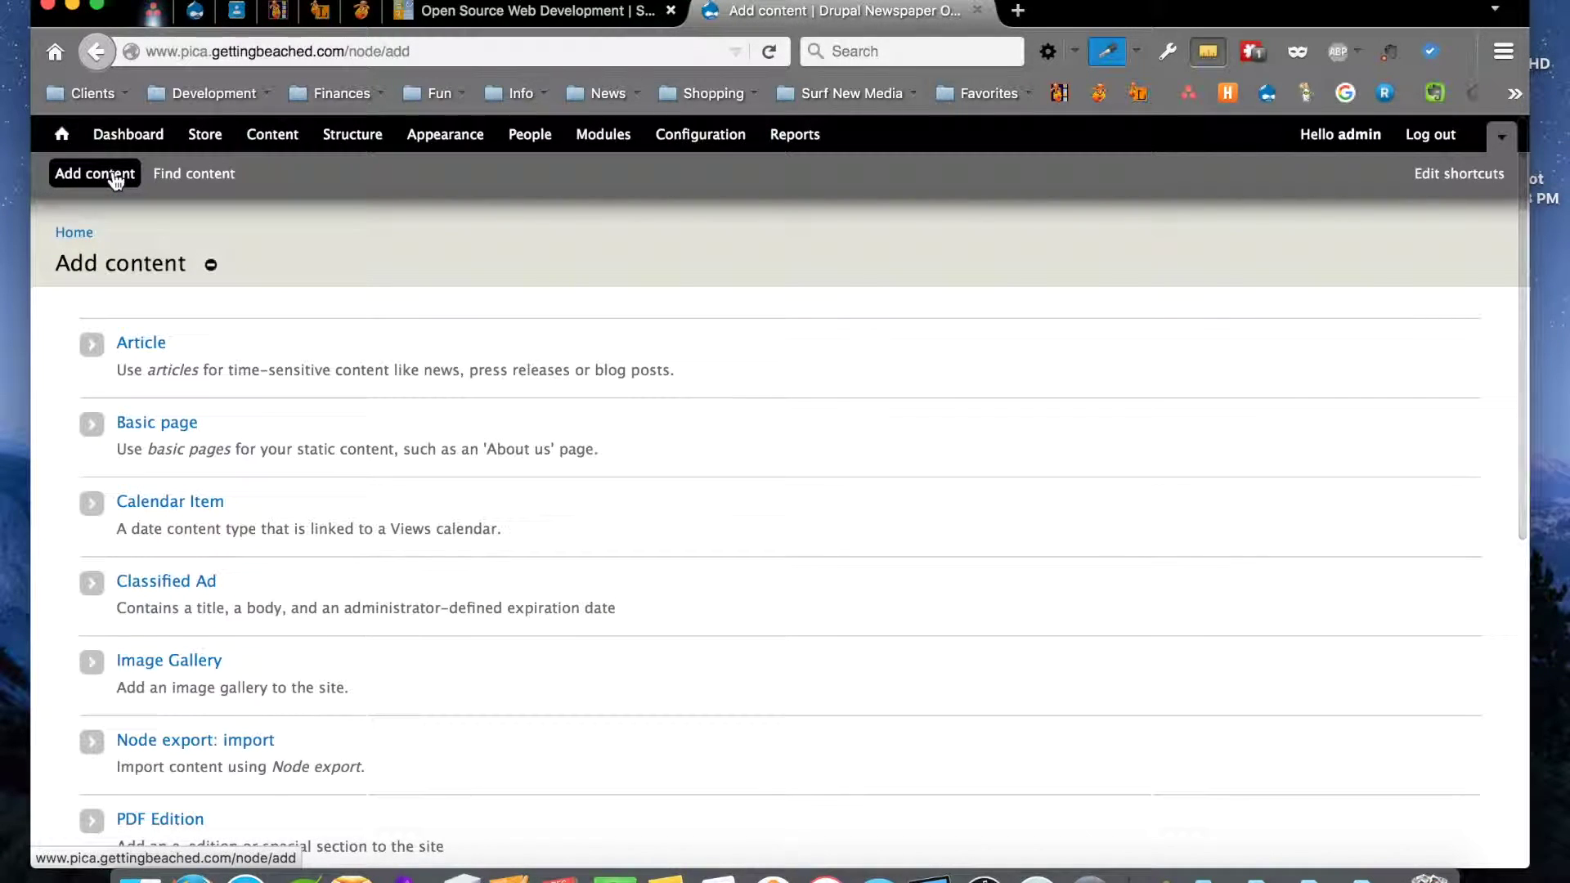
pyautogui.scroll(-4, 489, 369)
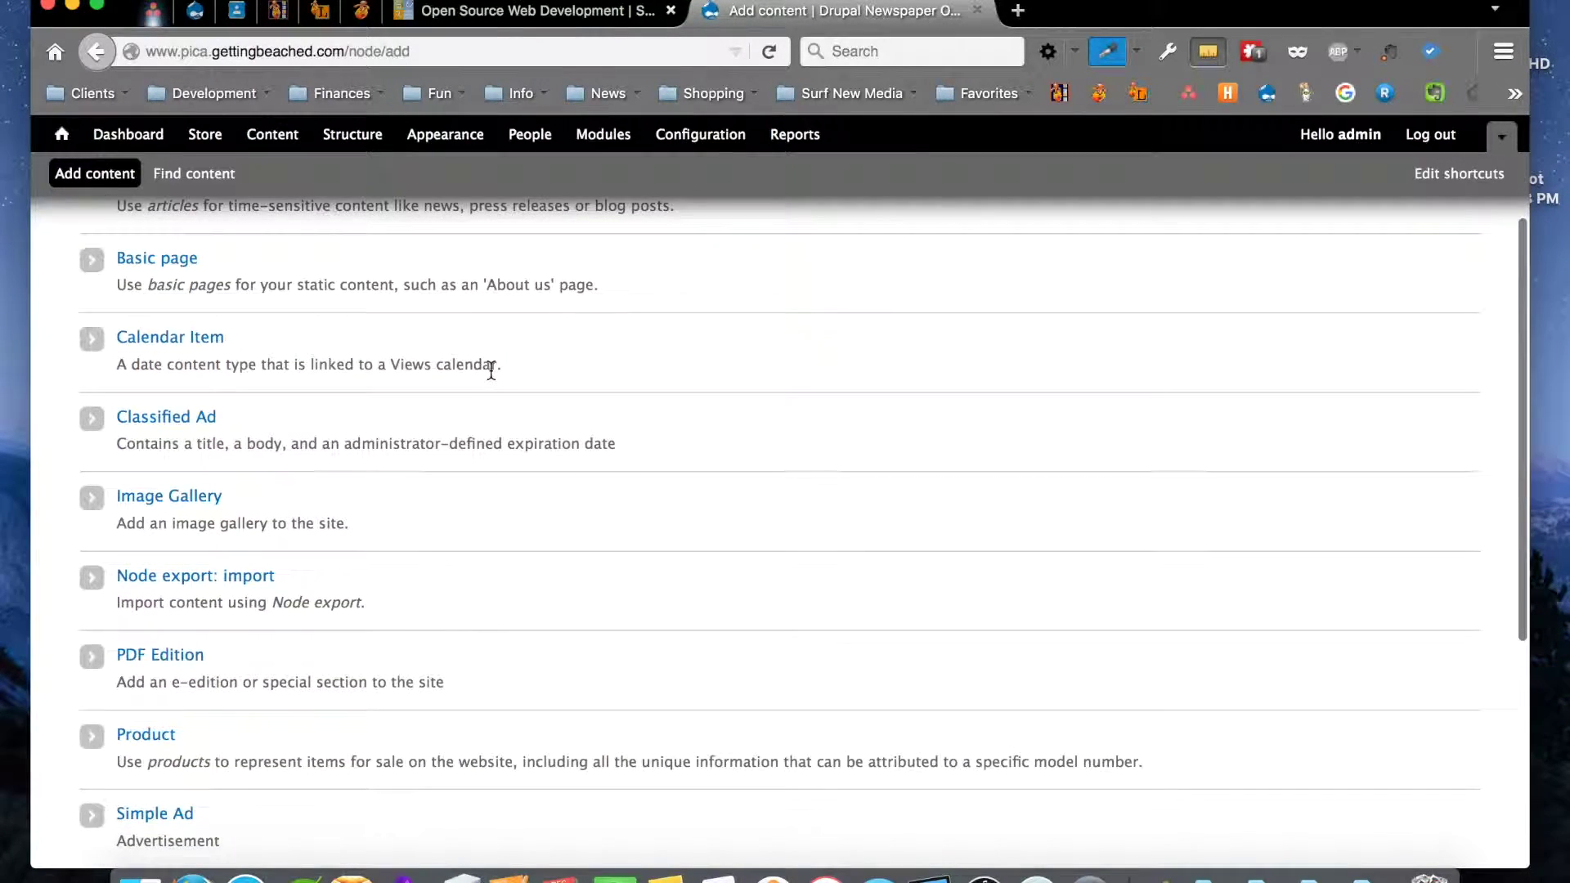
pyautogui.scroll(-5, 491, 369)
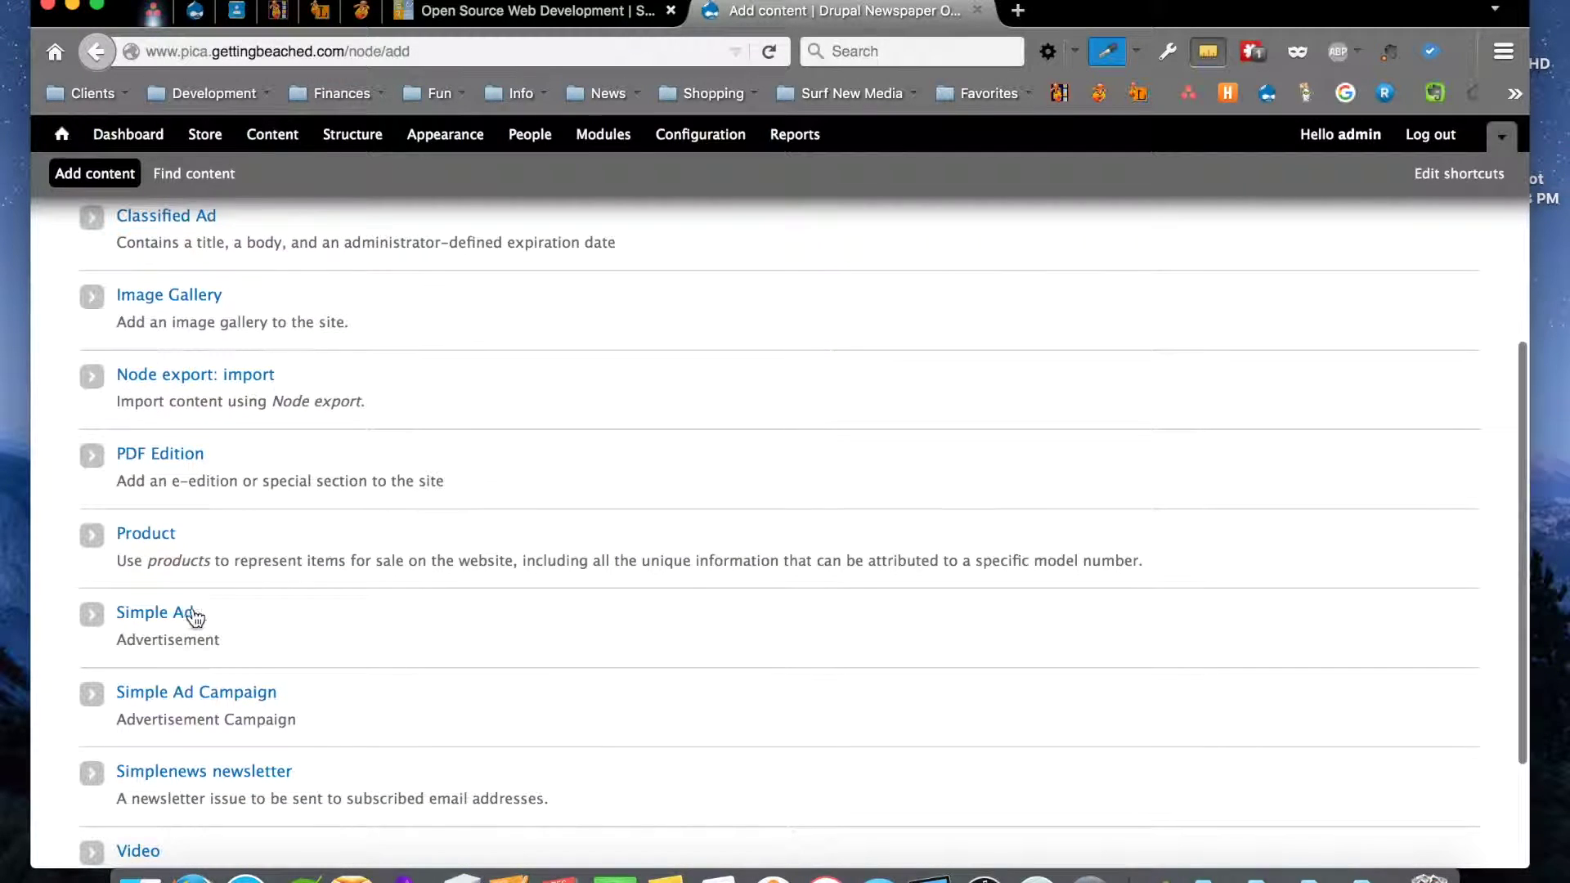
# Open a new Simple Ad form and assign it to the Big Box (Top Sidebar) ad group
pyautogui.click(175, 615)
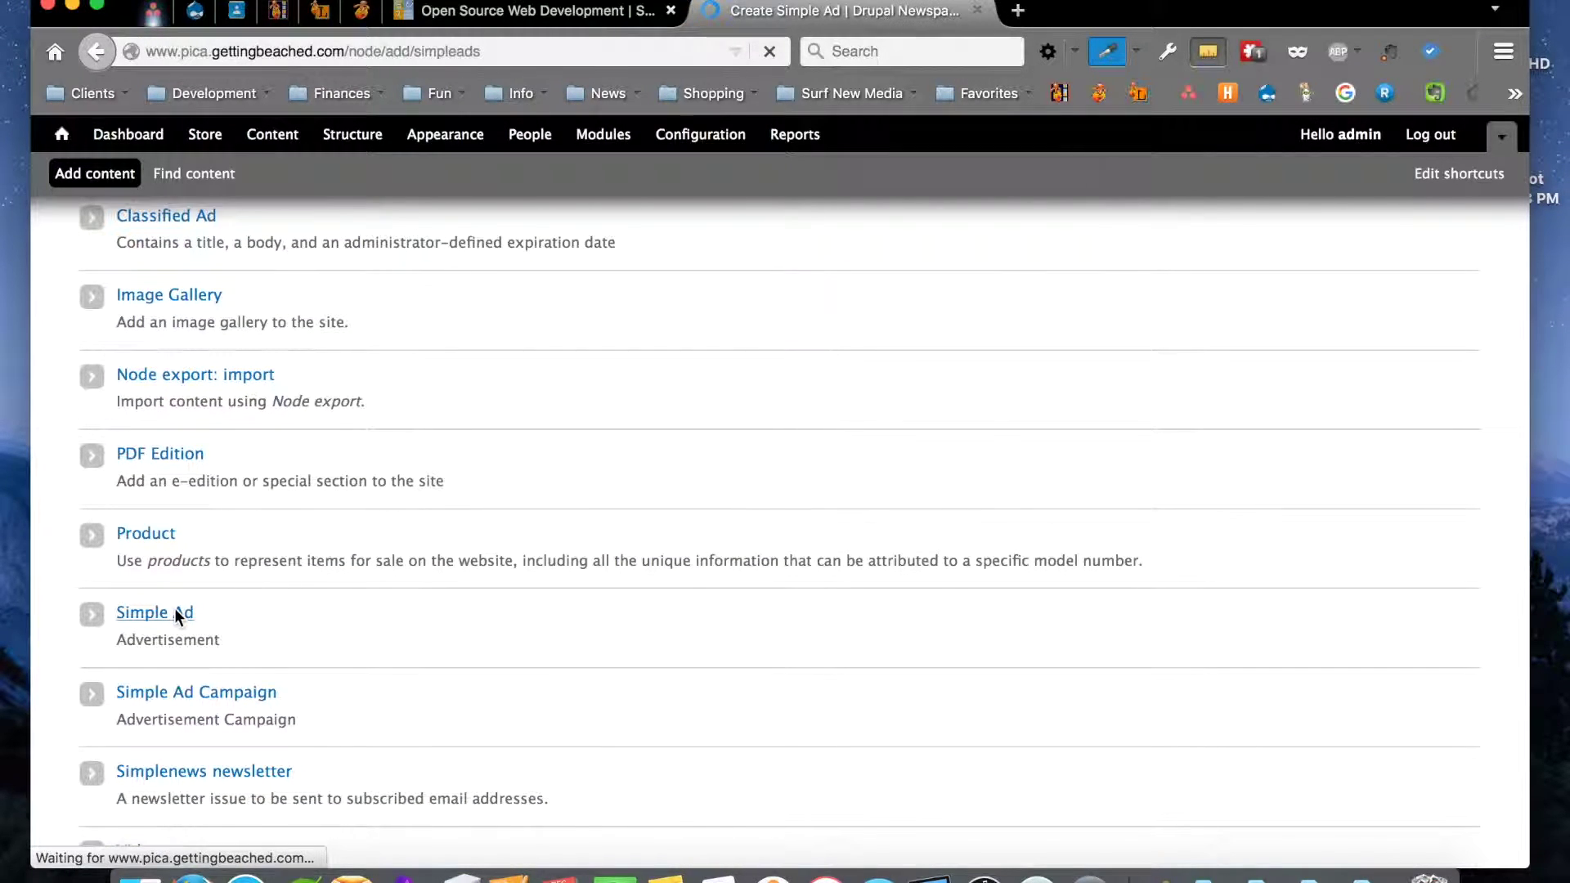
pyautogui.scroll(-3, 507, 524)
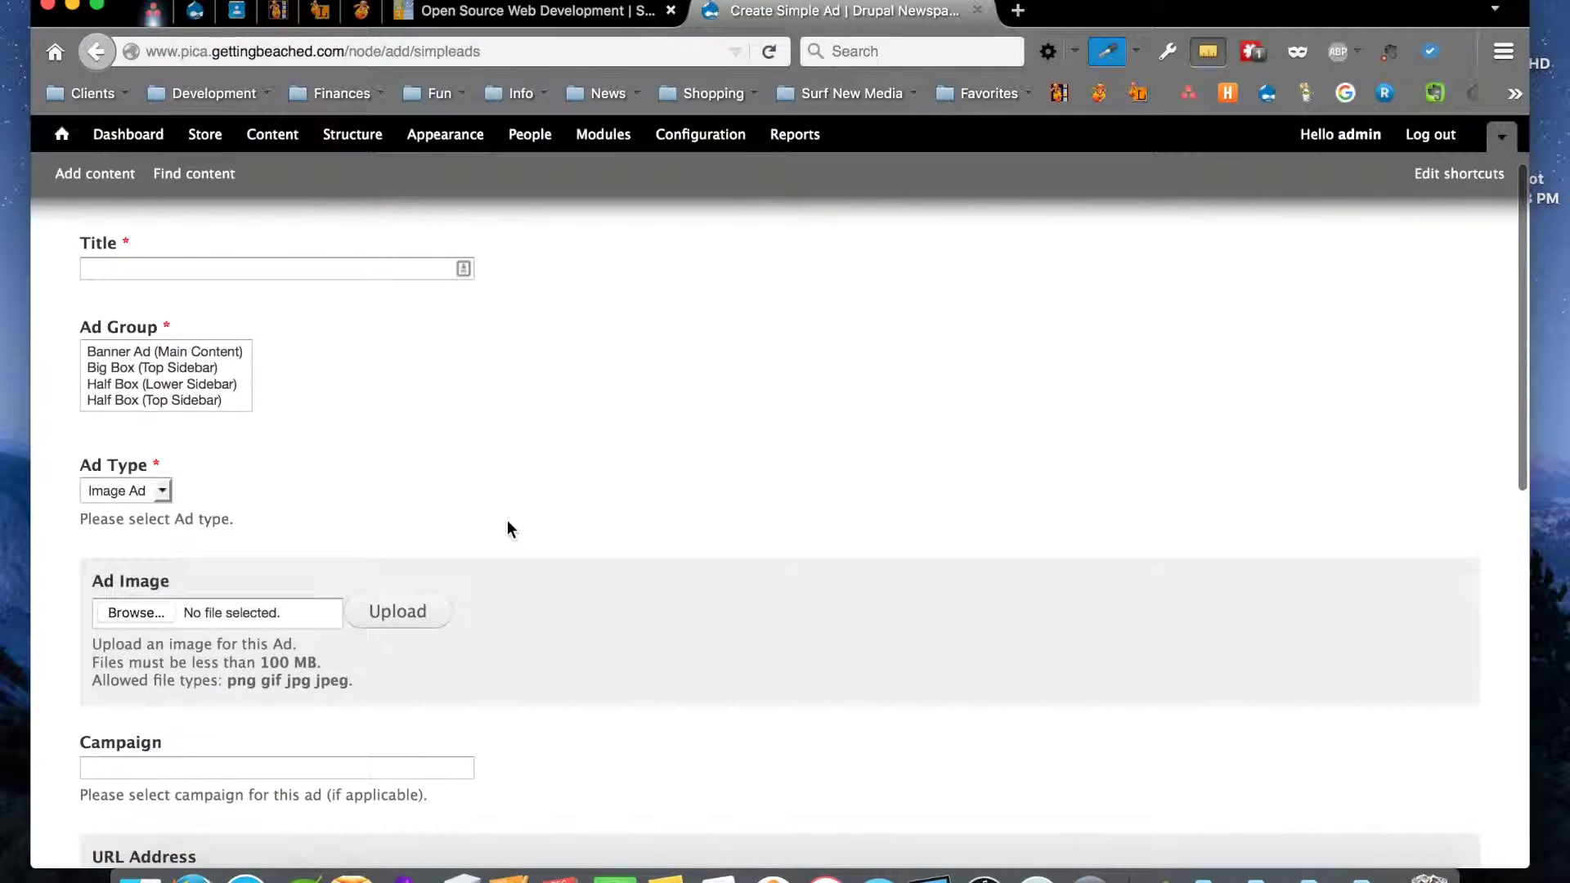
pyautogui.click(98, 270)
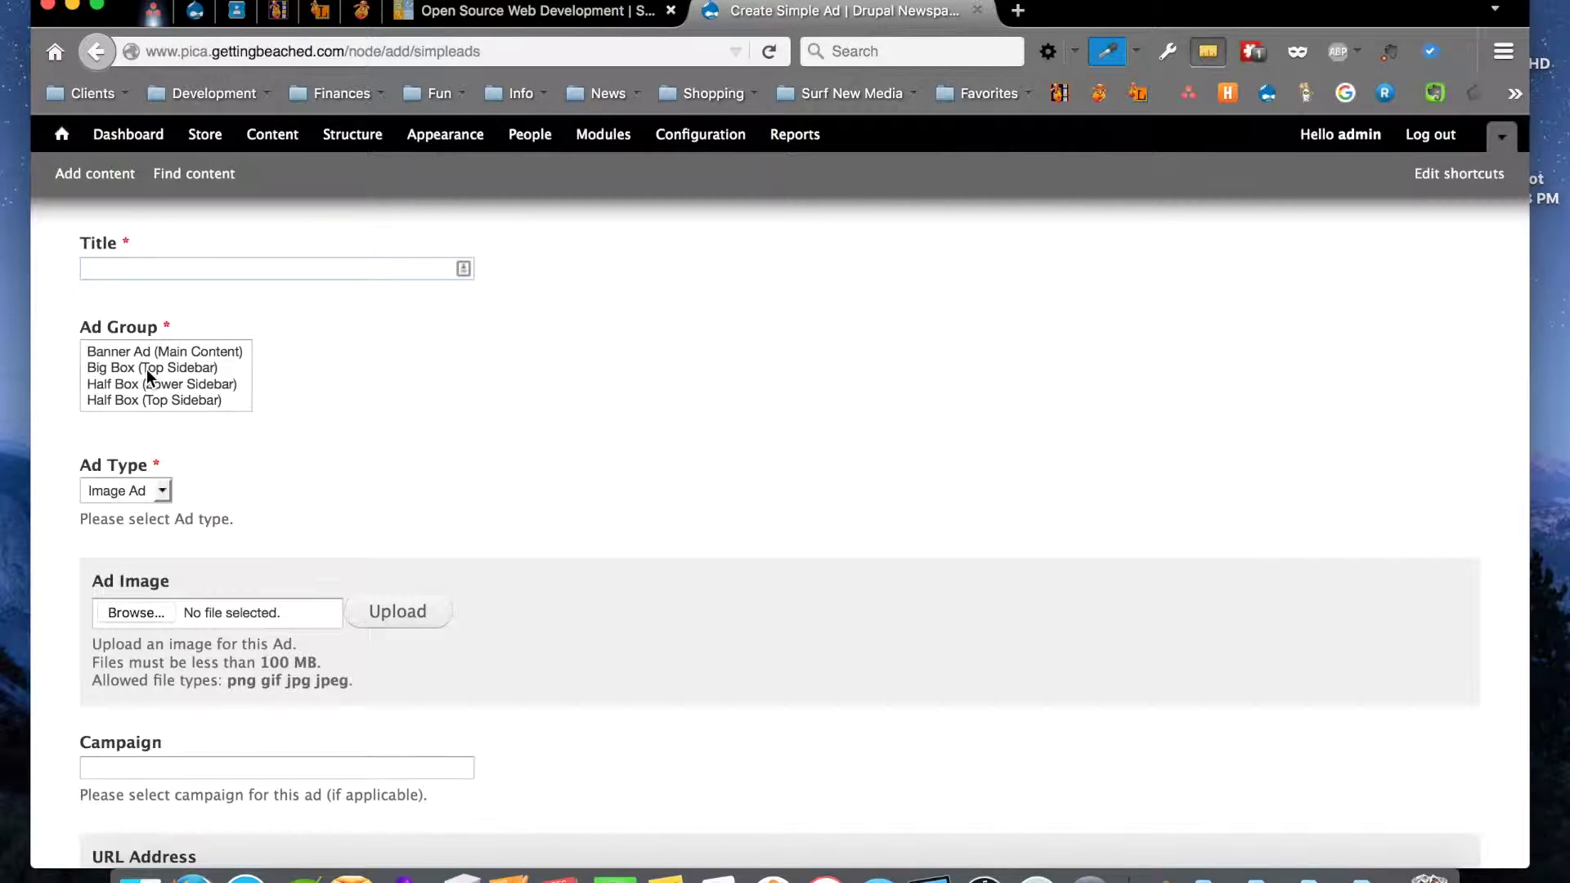
pyautogui.scroll(-5, 145, 370)
pyautogui.scroll(5, 146, 369)
pyautogui.click(114, 368)
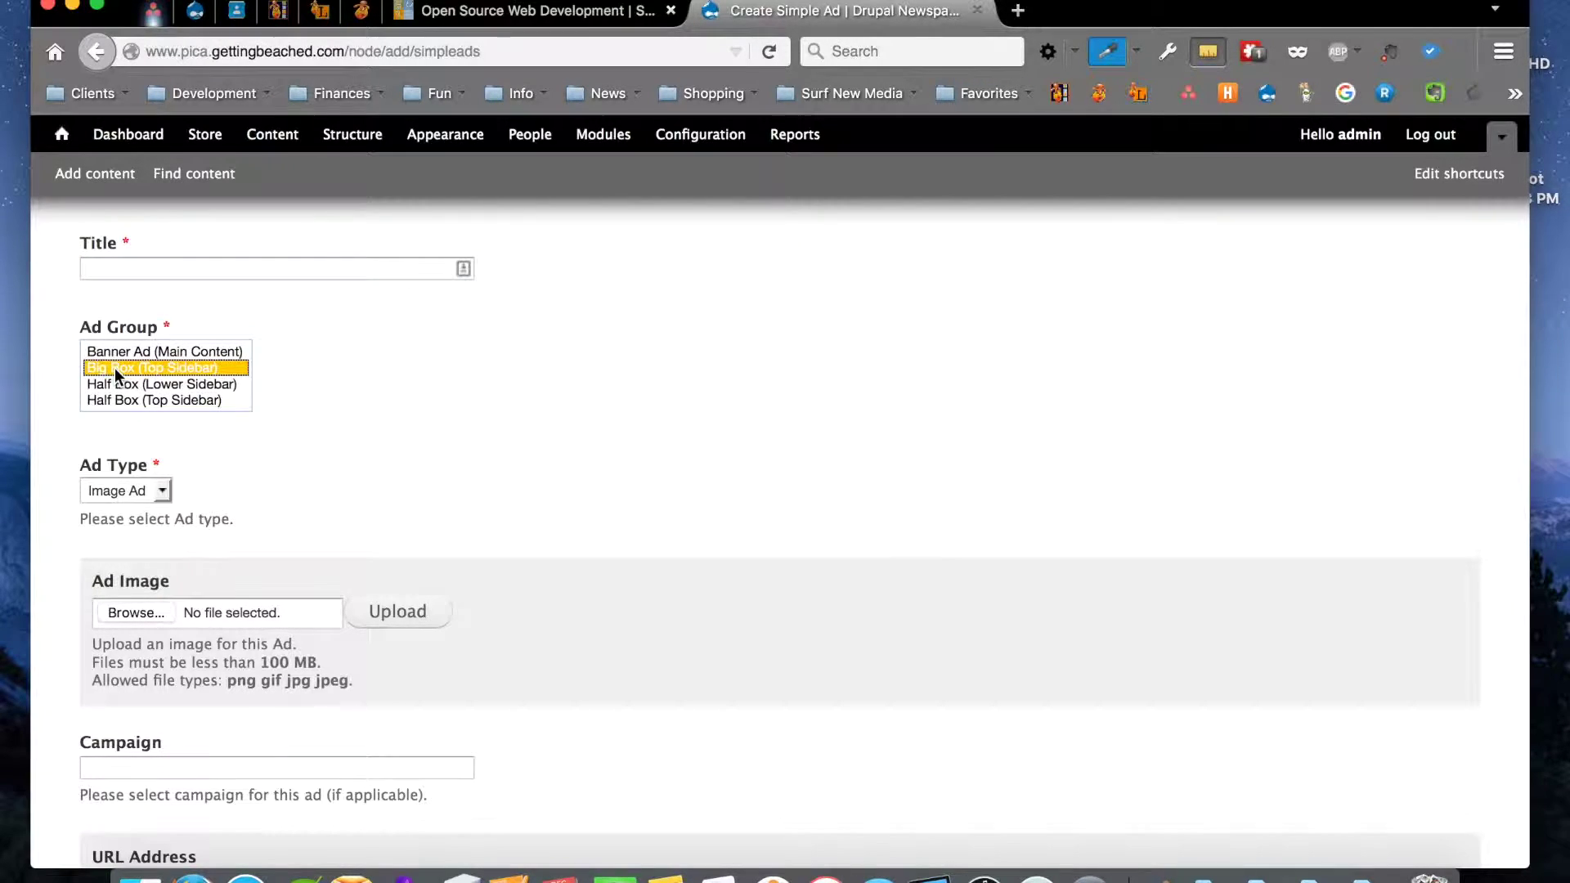
# Leave the ad image empty by cancelling the file picker, then select the URL Address field
pyautogui.scroll(-2, 431, 497)
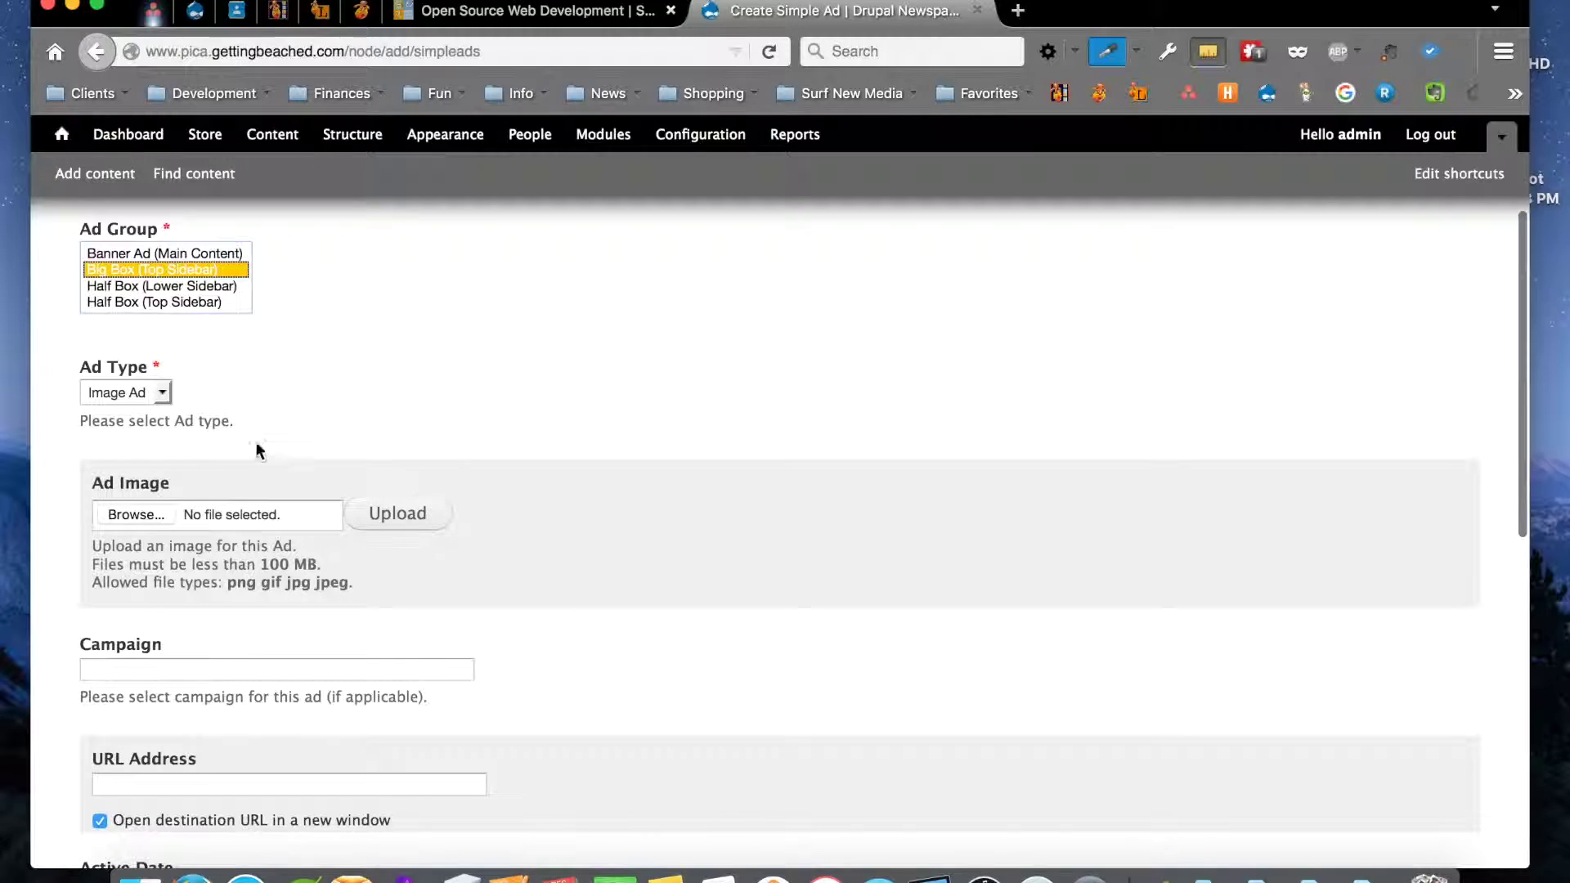
pyautogui.click(130, 517)
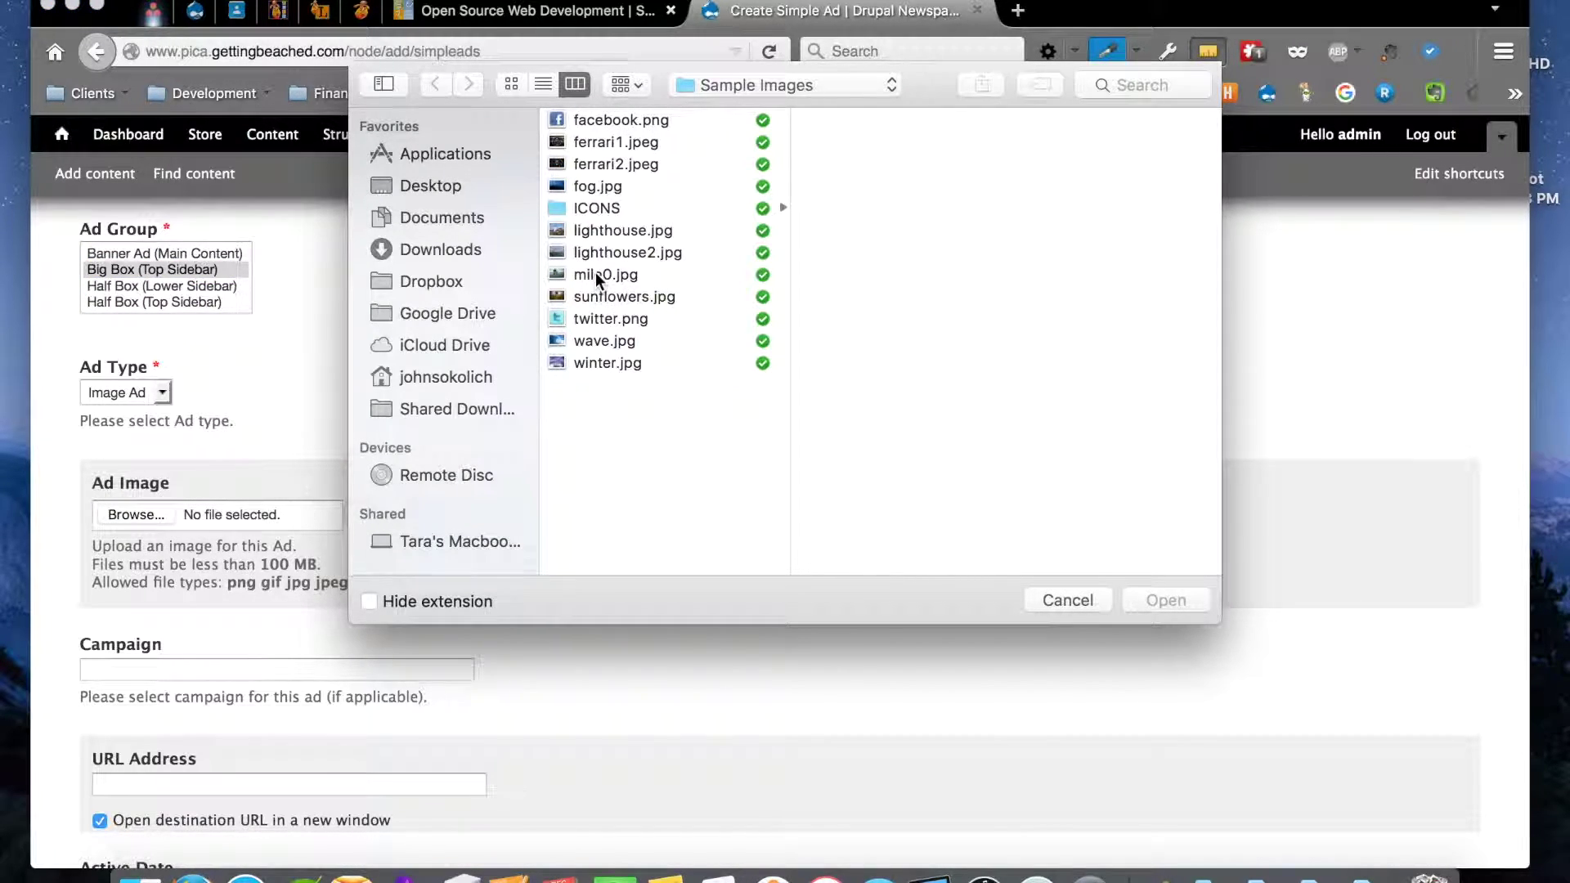
pyautogui.click(1081, 600)
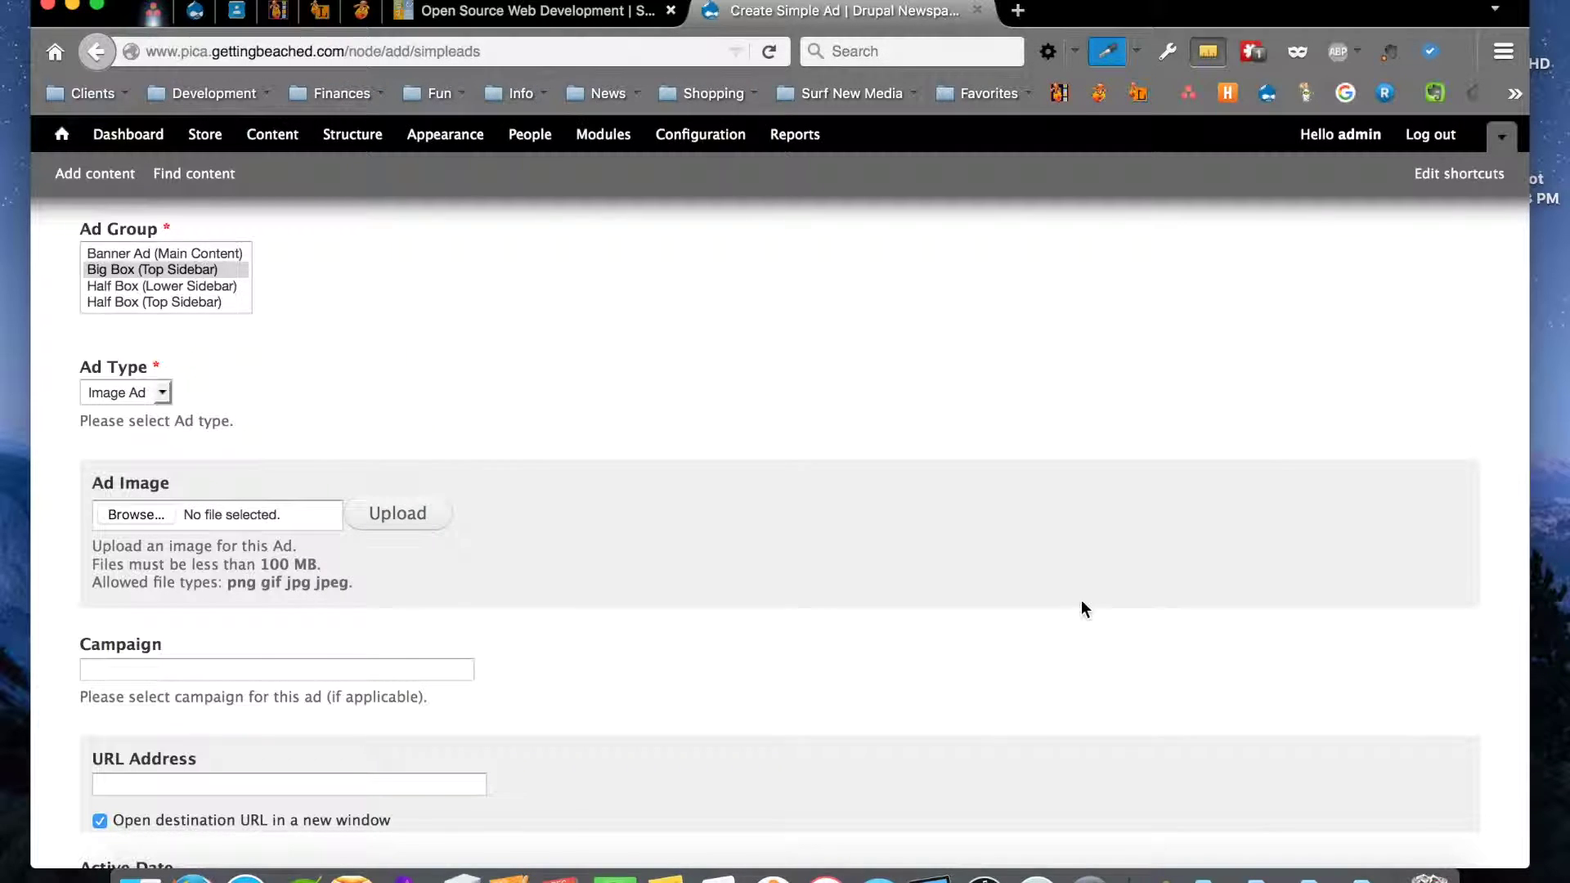
pyautogui.scroll(-4, 566, 515)
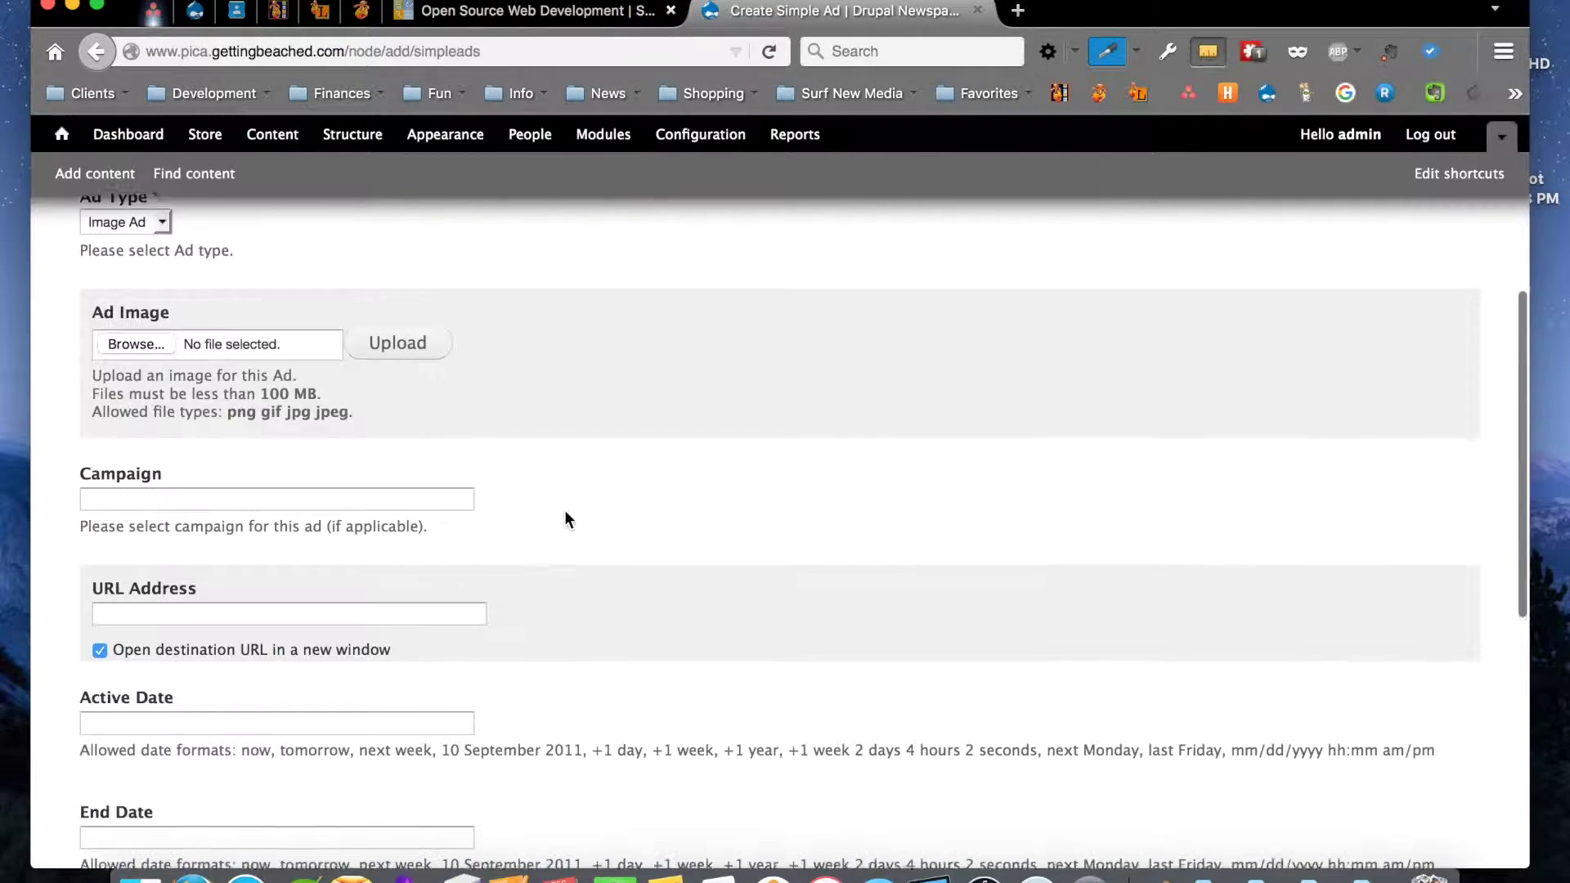
pyautogui.scroll(-2, 566, 519)
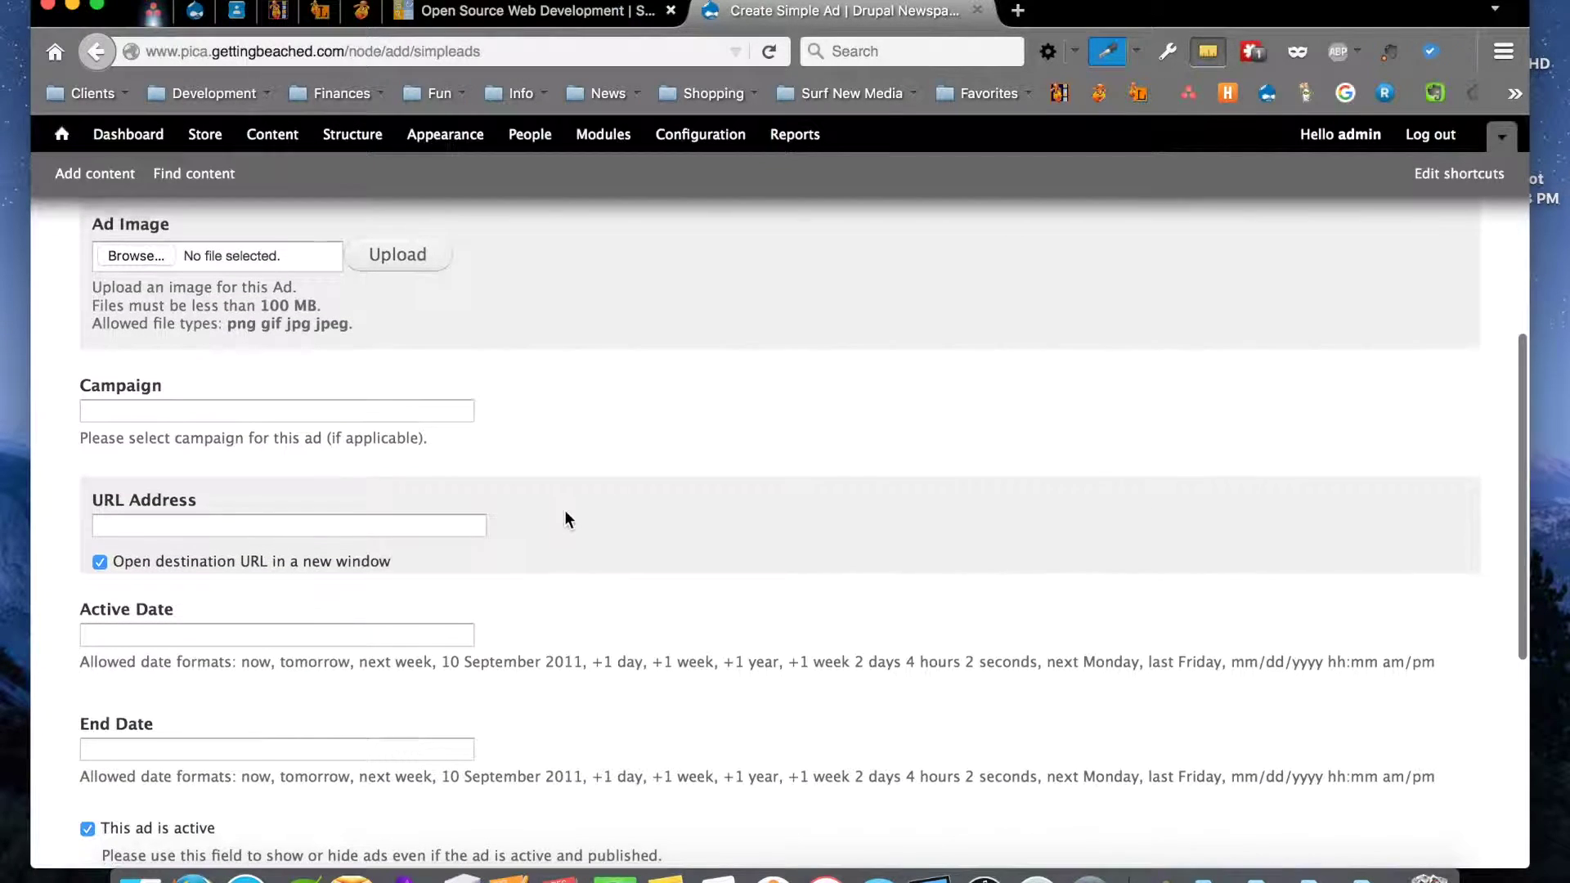
pyautogui.click(103, 515)
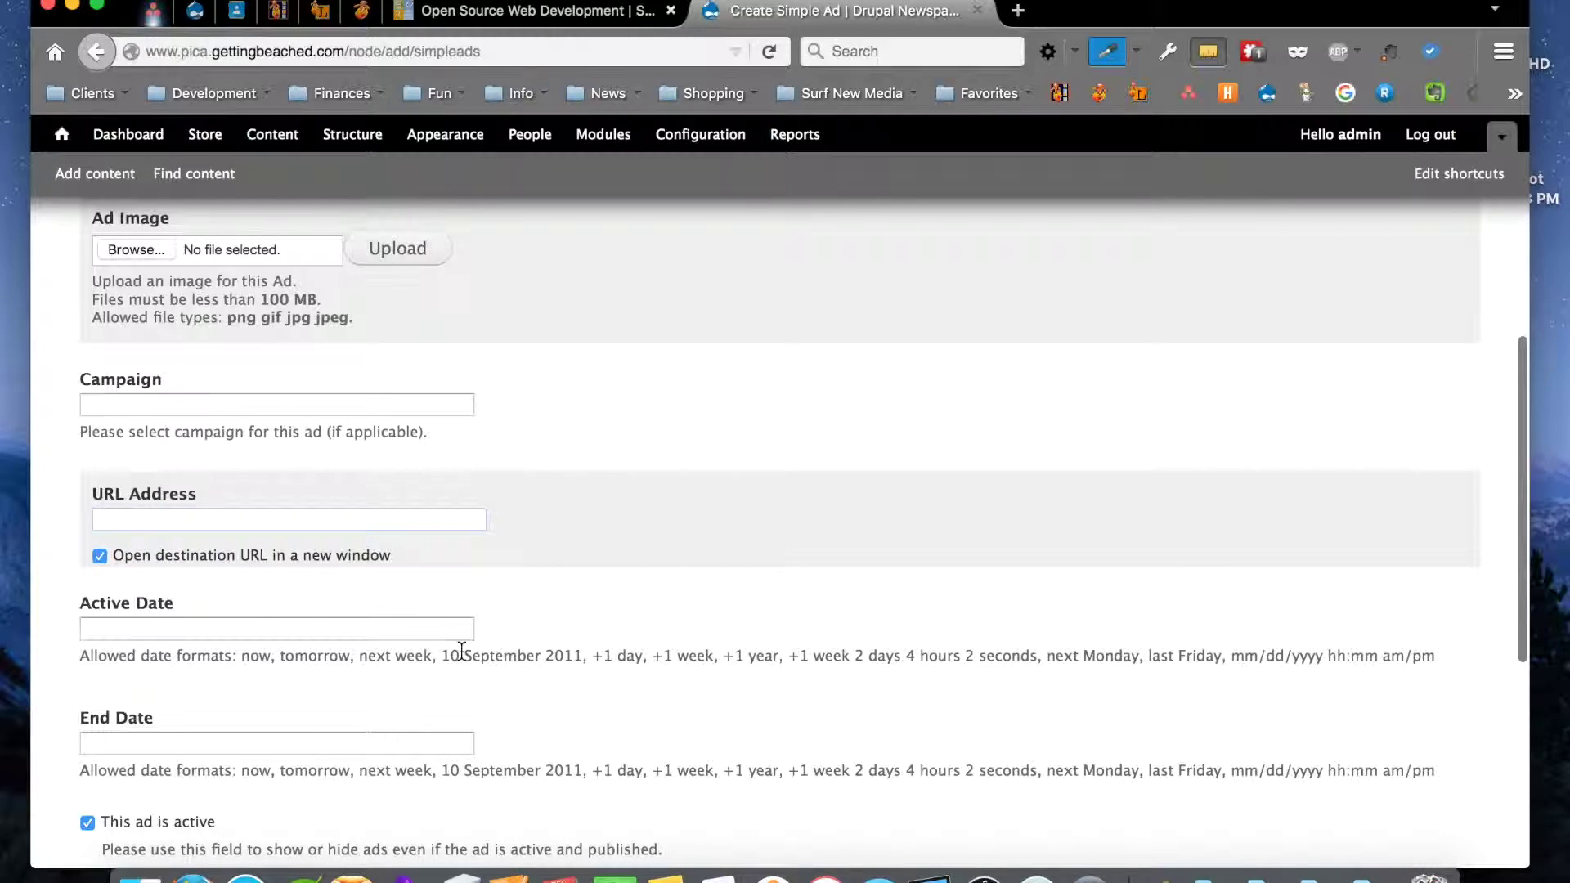
# Try saving the unfinished Simple Ad, then return to the list of content types
pyautogui.scroll(-3, 462, 650)
pyautogui.scroll(-1, 459, 650)
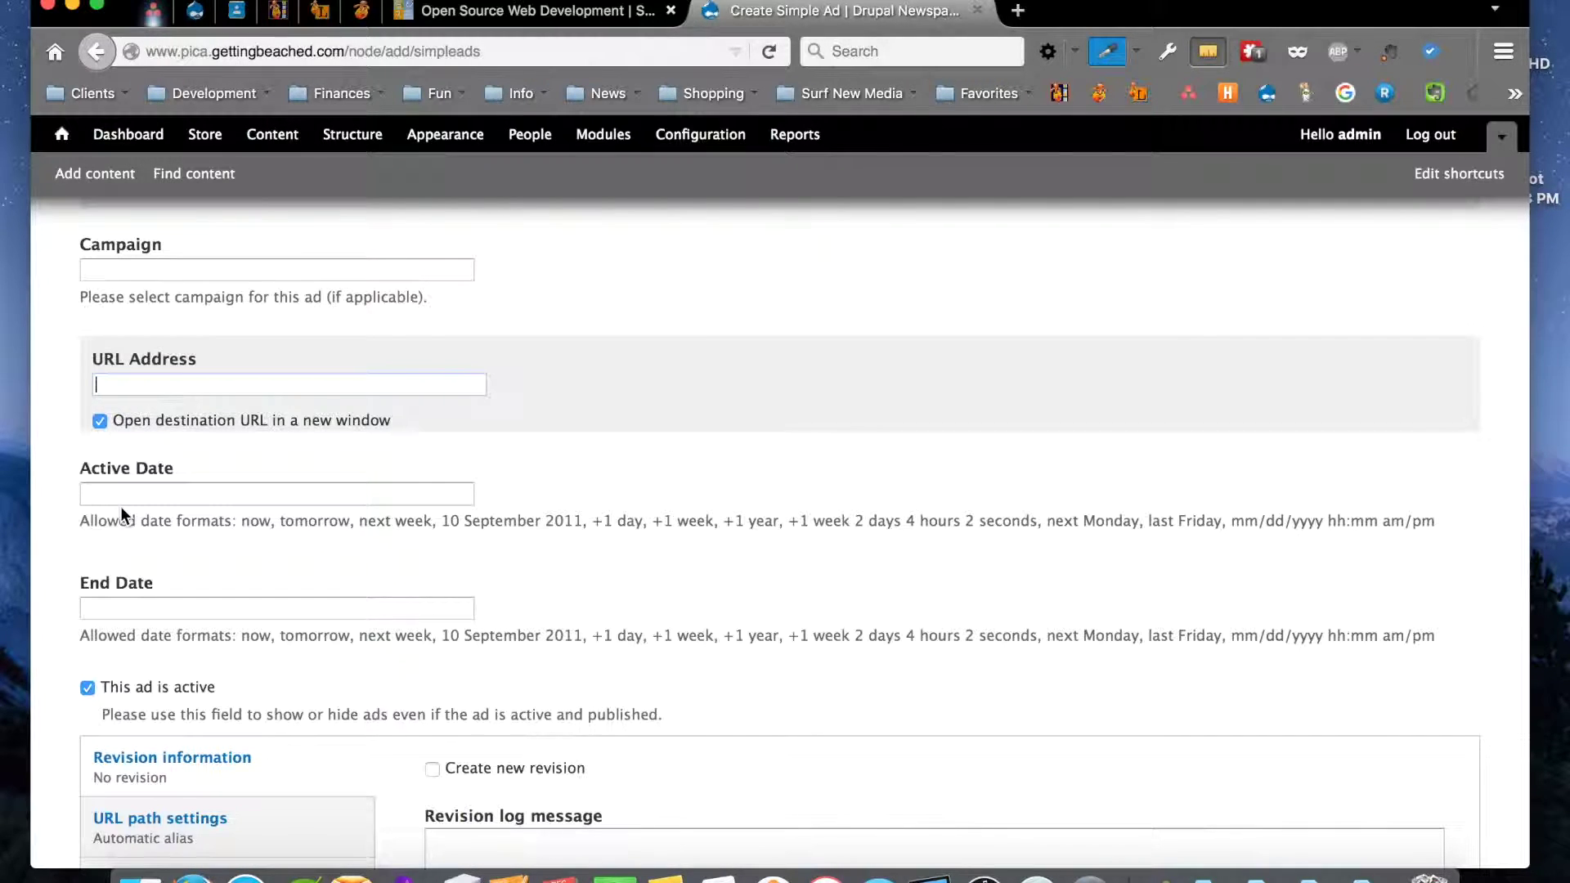
pyautogui.scroll(-2, 206, 610)
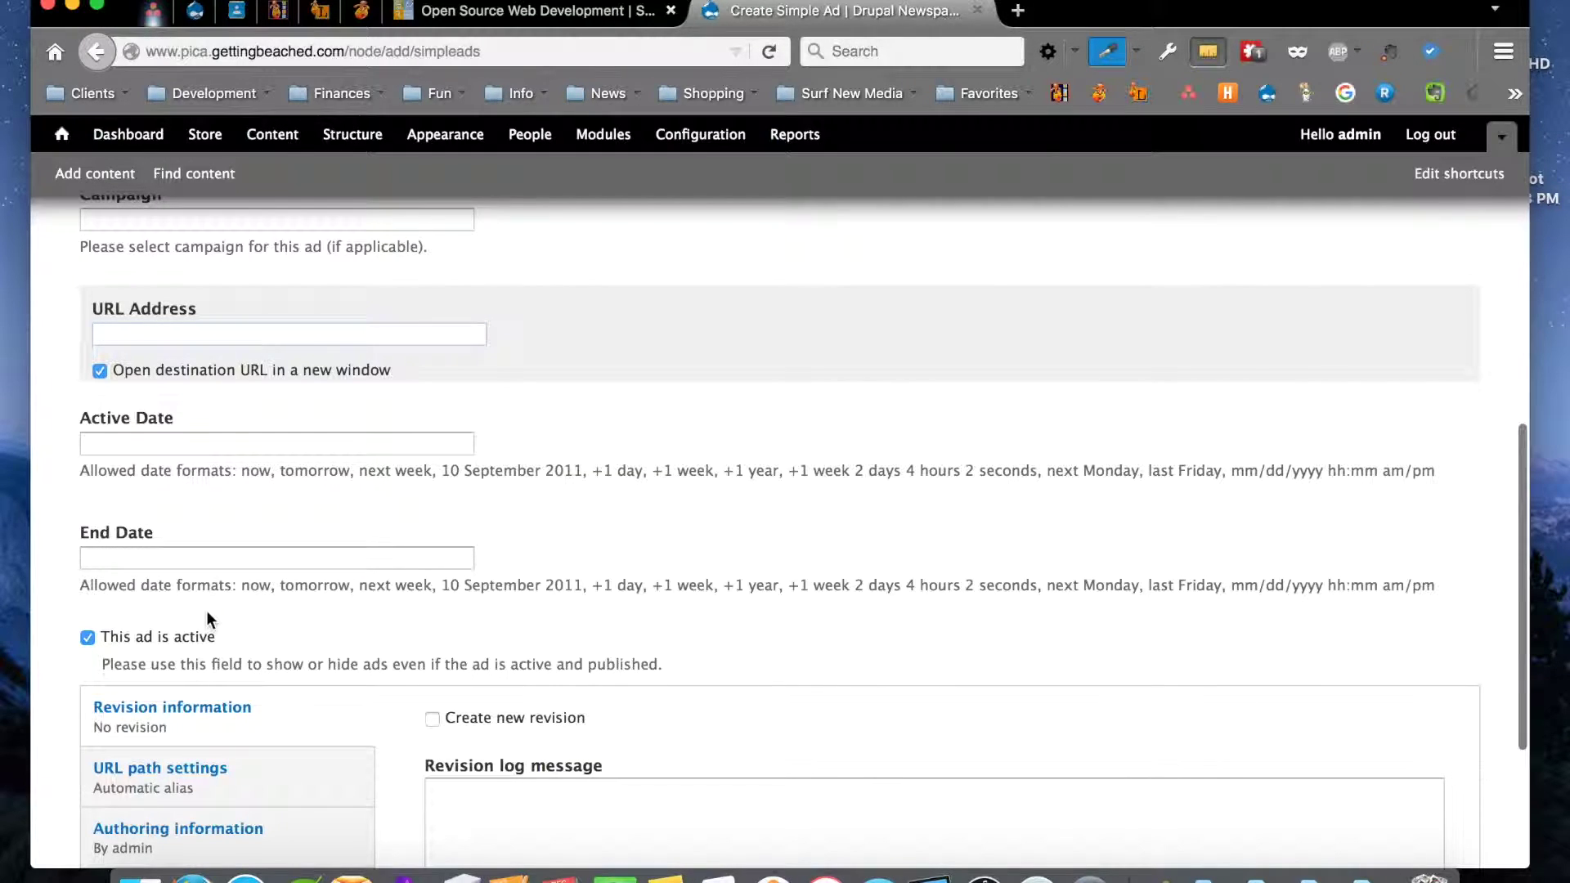
pyautogui.scroll(-3, 206, 612)
pyautogui.scroll(-3, 206, 610)
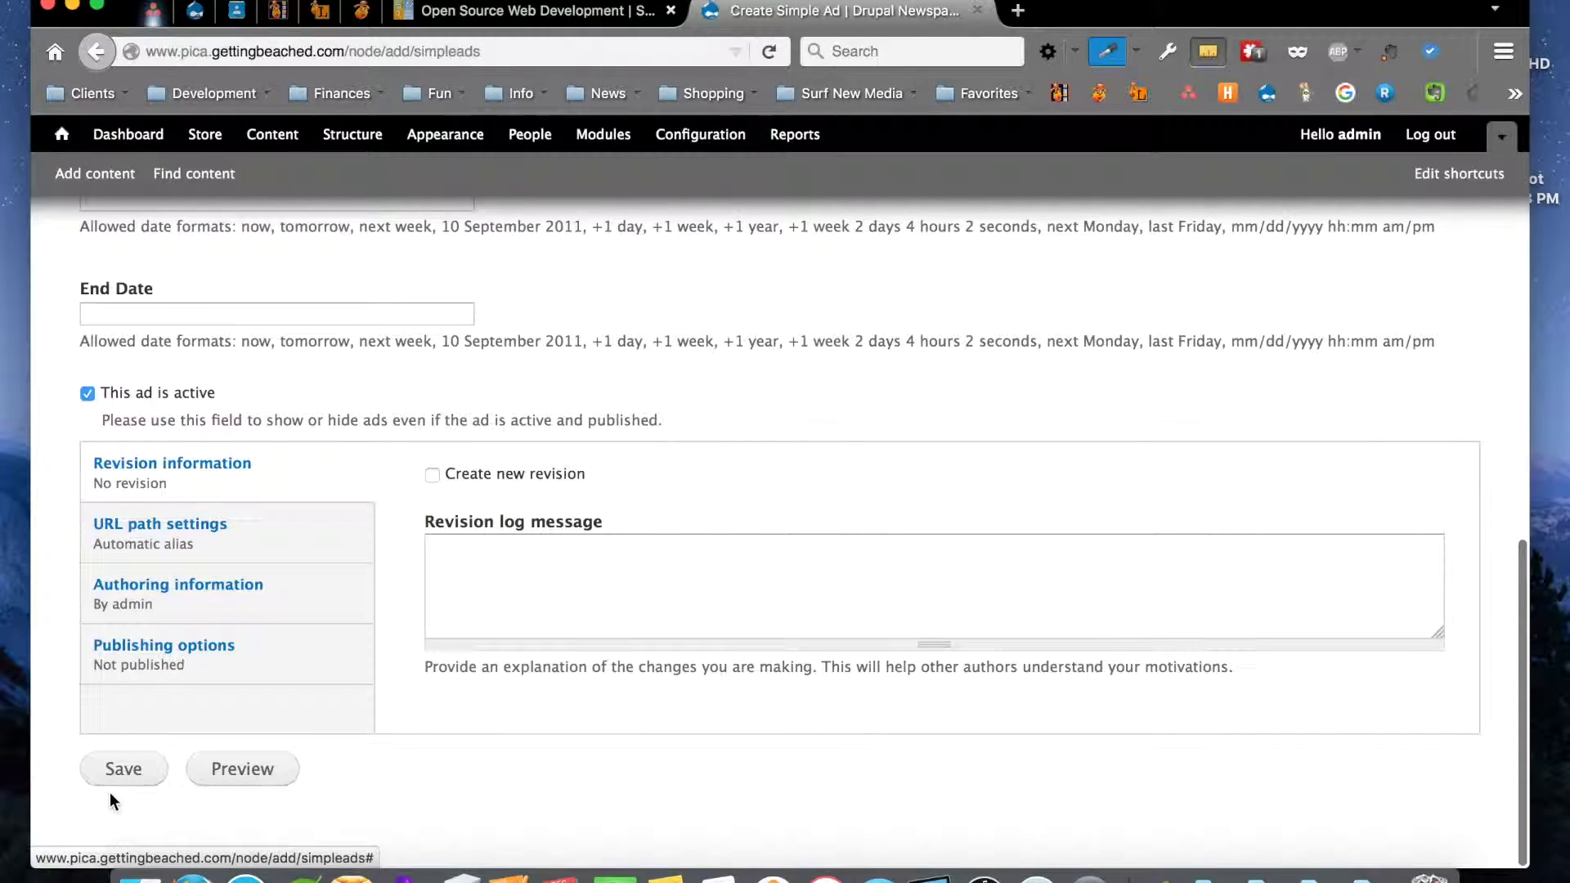
pyautogui.click(123, 769)
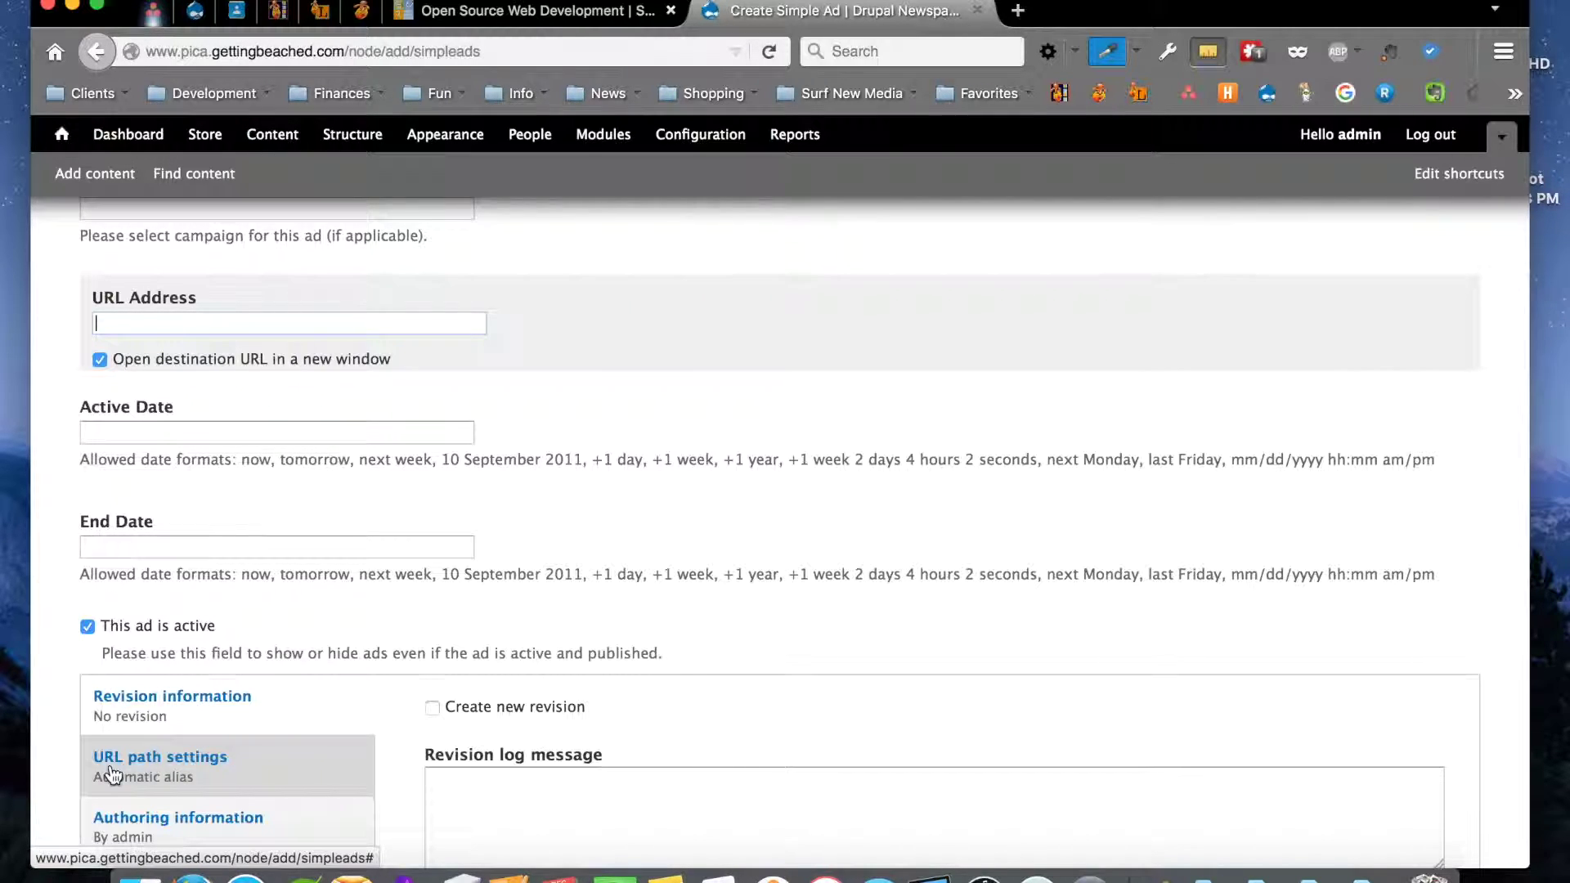
pyautogui.click(98, 173)
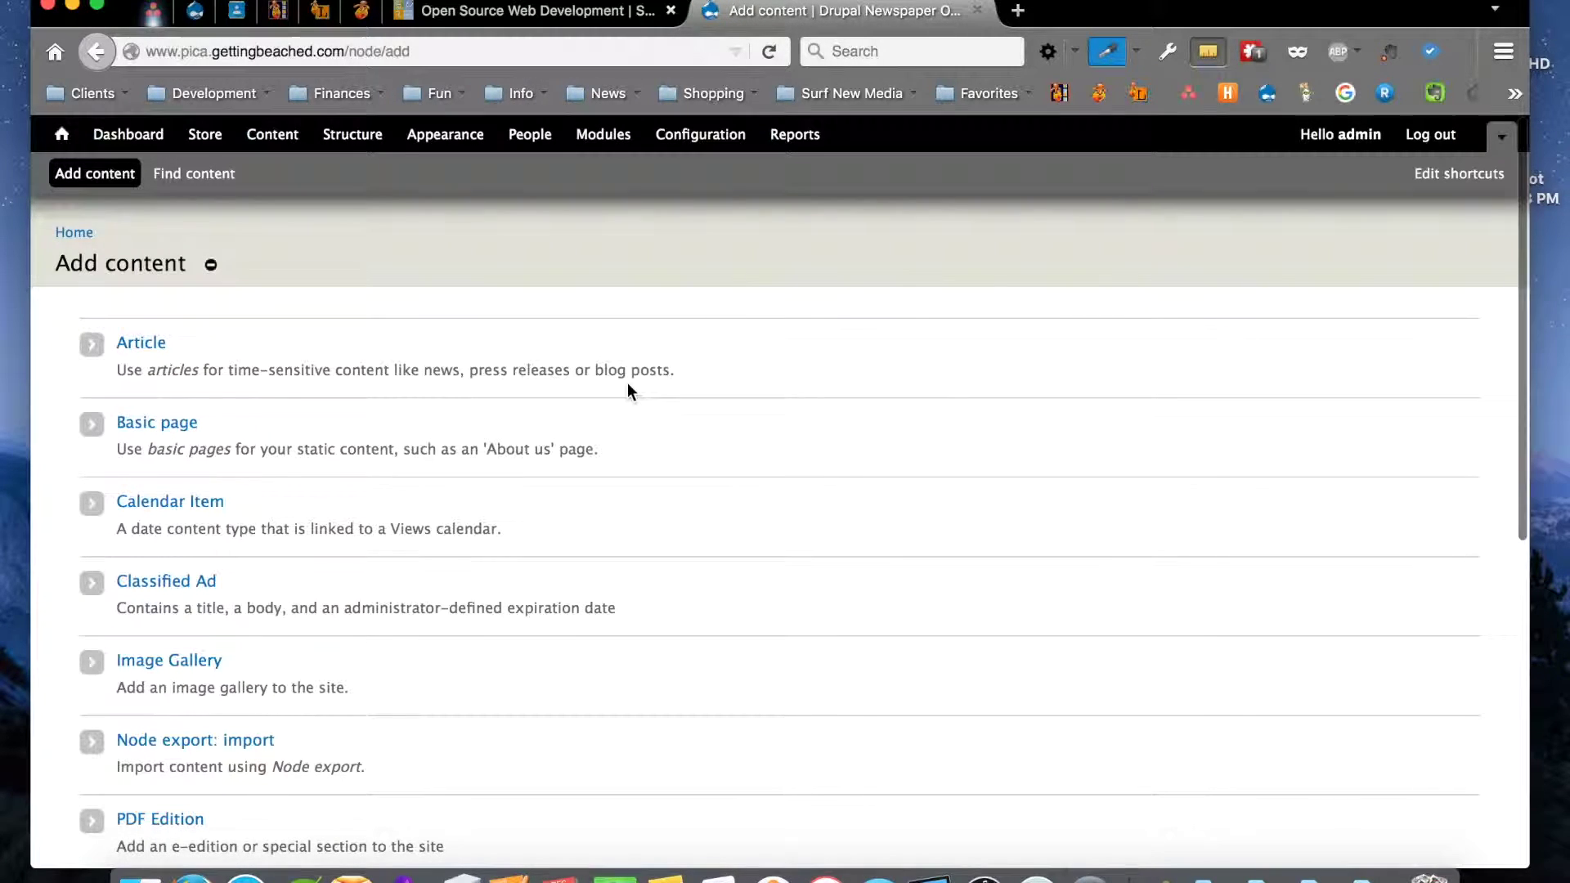
# Start a new Classified Ad and set its category to Employment
pyautogui.scroll(-2, 627, 383)
pyautogui.scroll(-5, 628, 391)
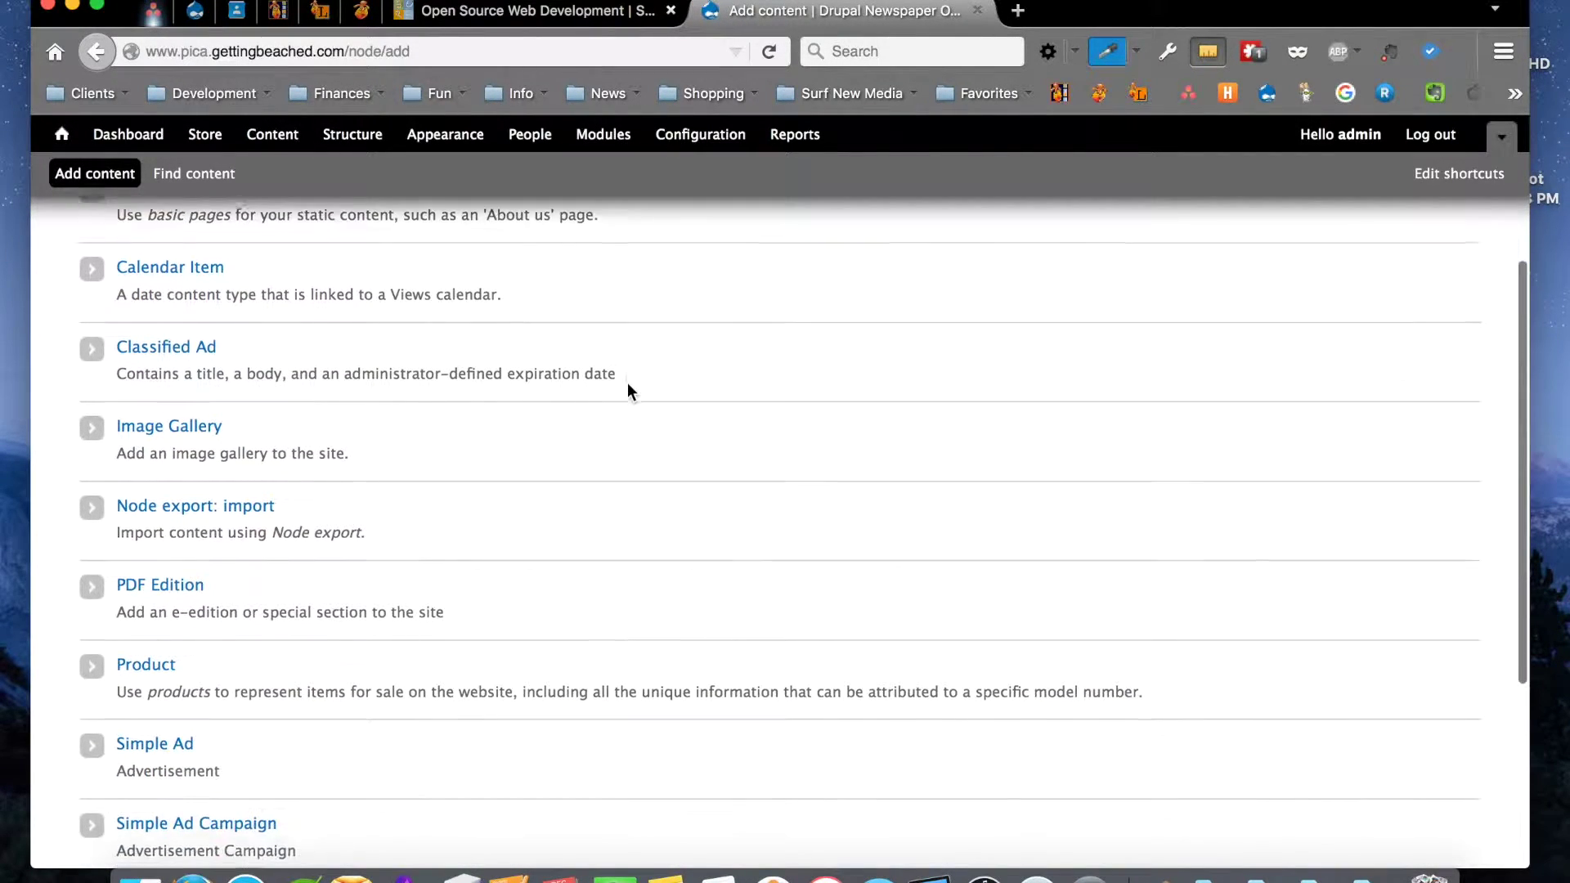
pyautogui.scroll(5, 627, 388)
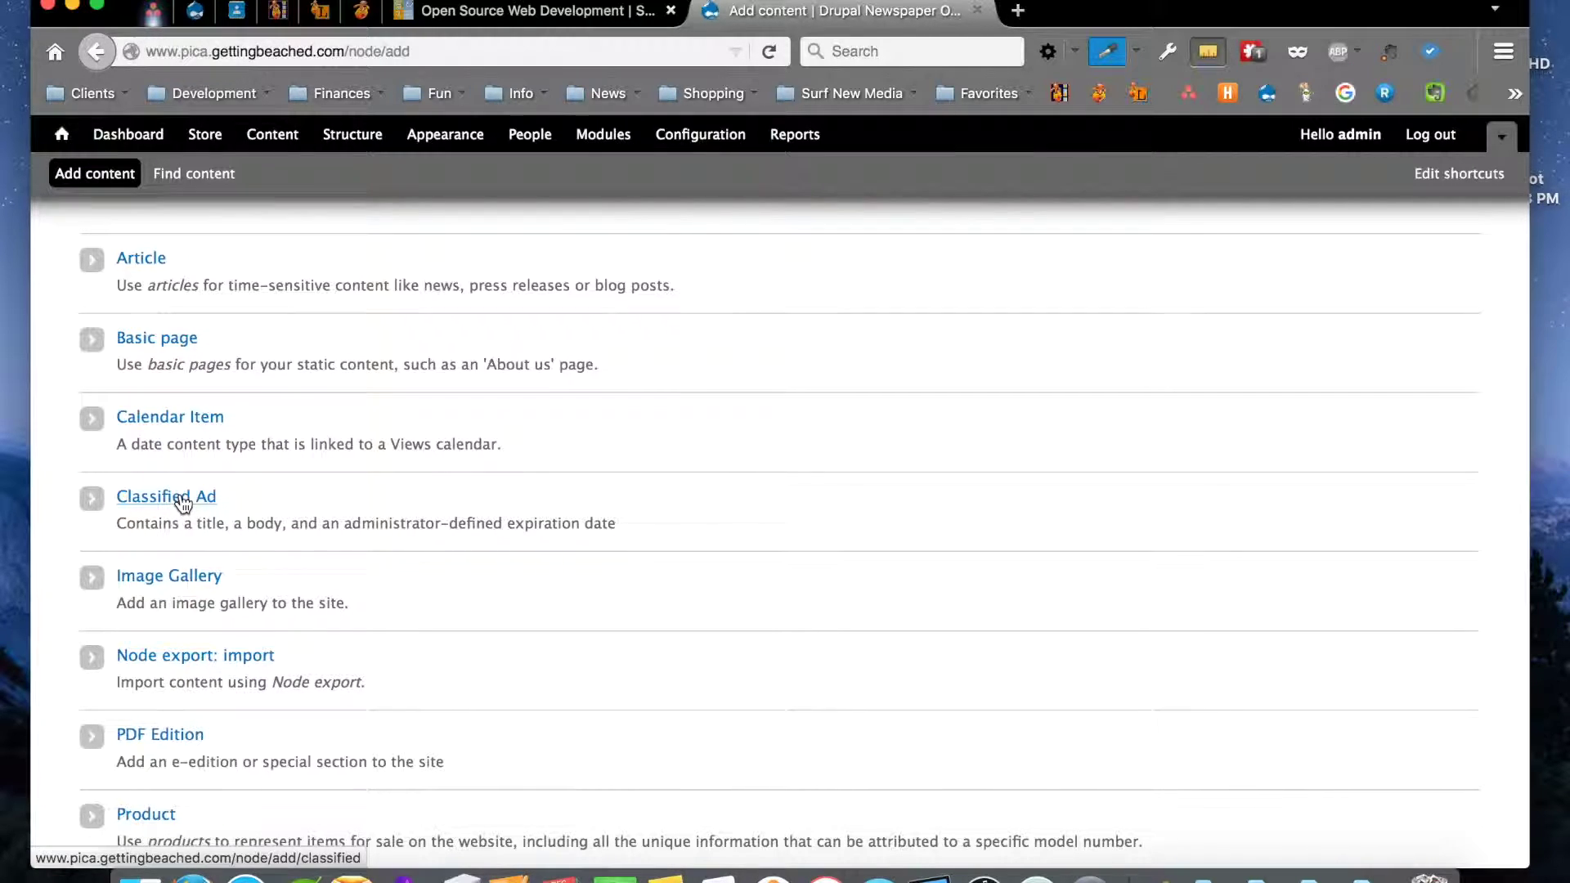
pyautogui.click(184, 504)
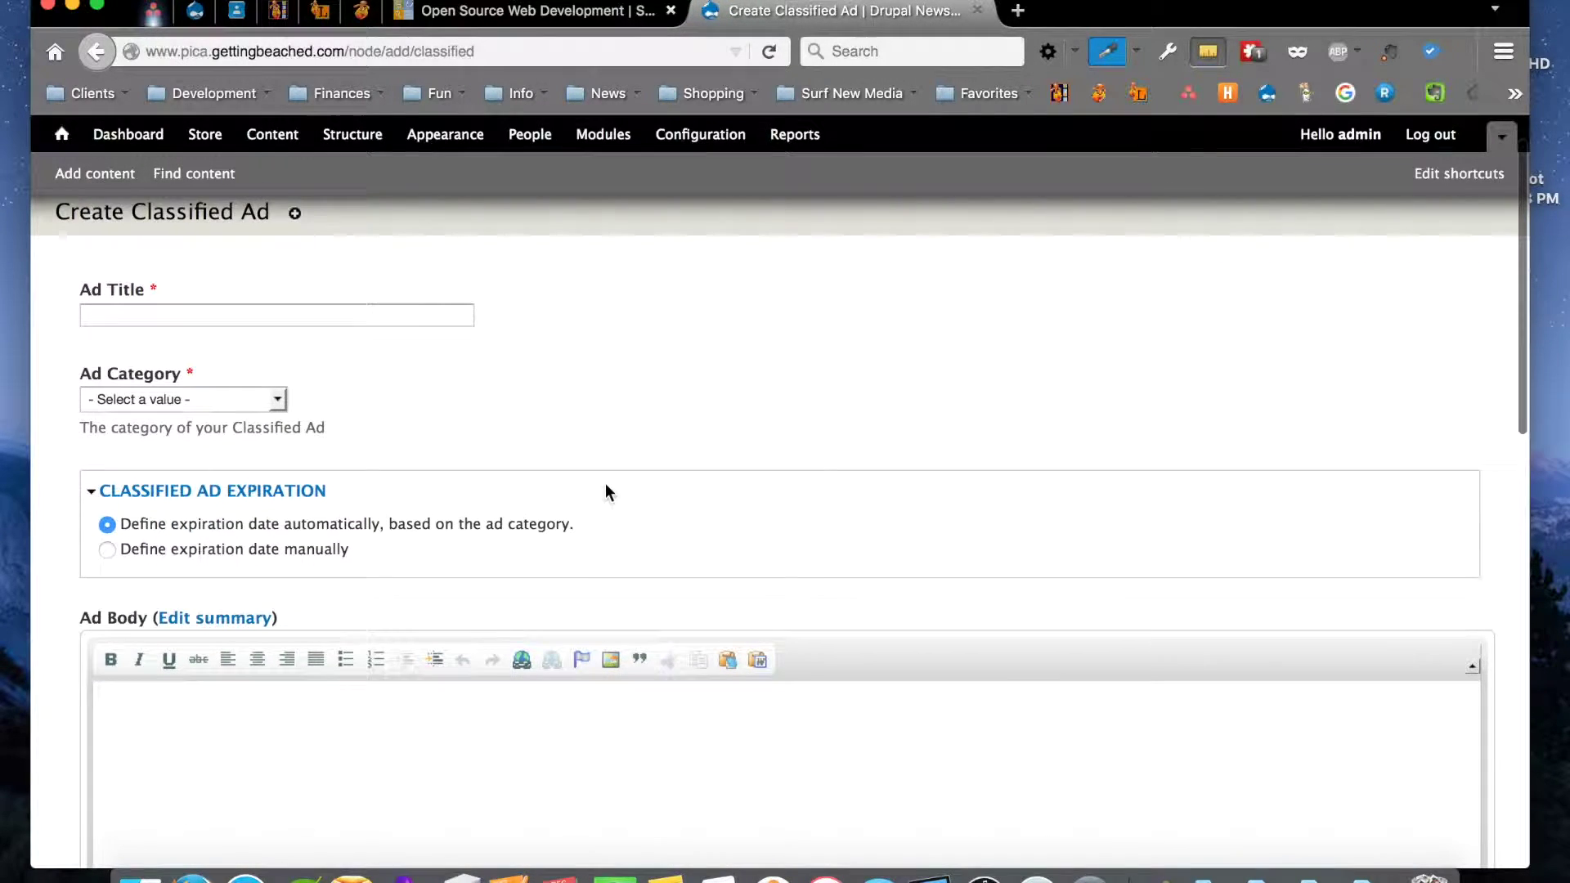
pyautogui.click(191, 396)
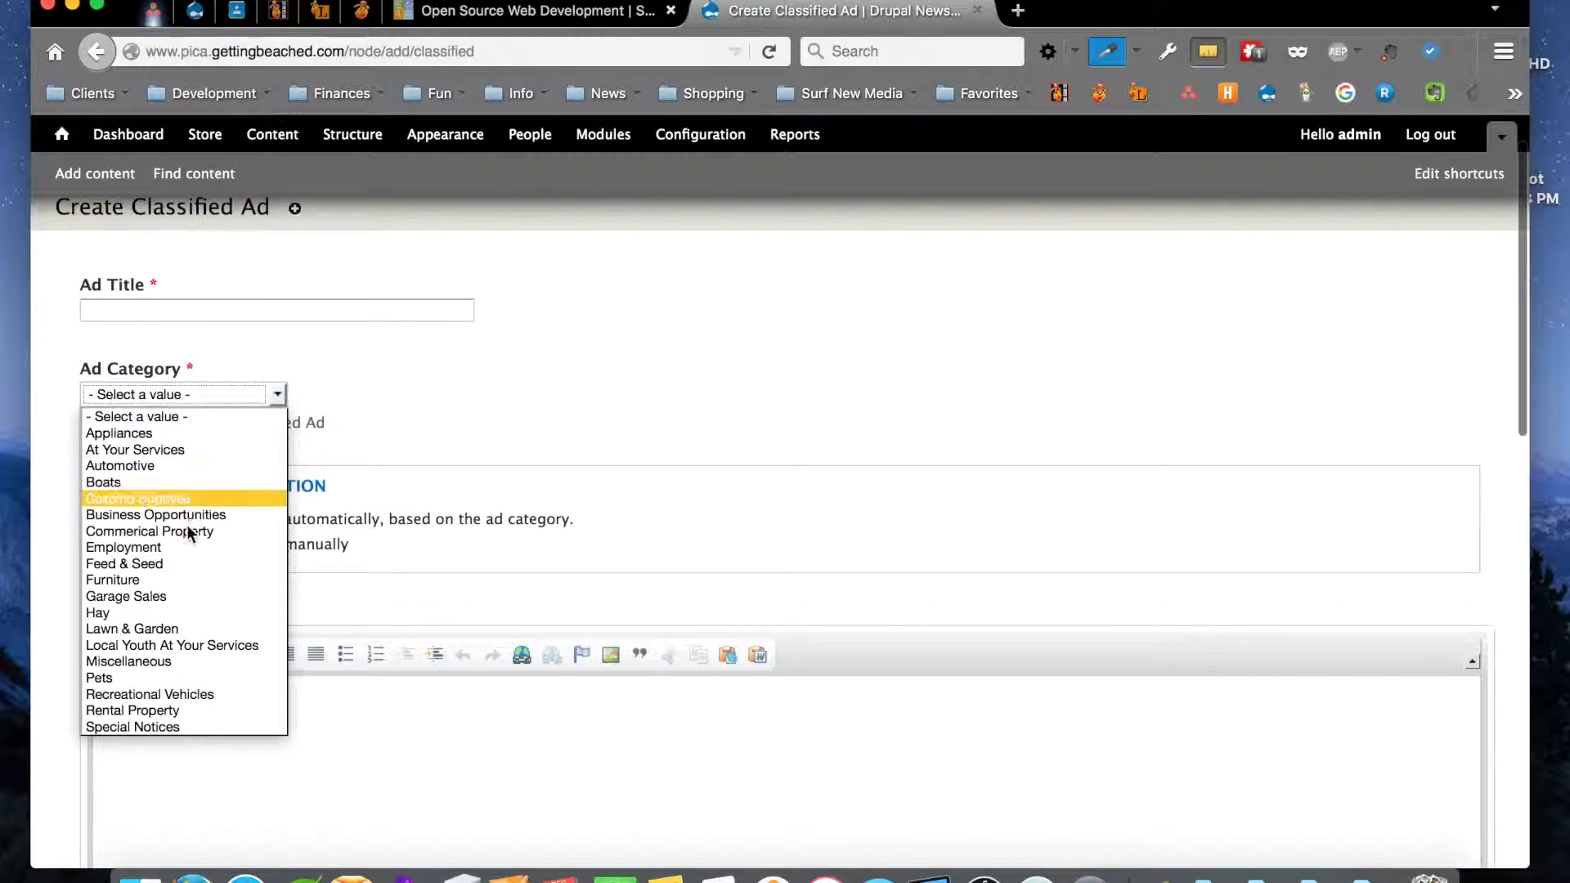
pyautogui.click(186, 548)
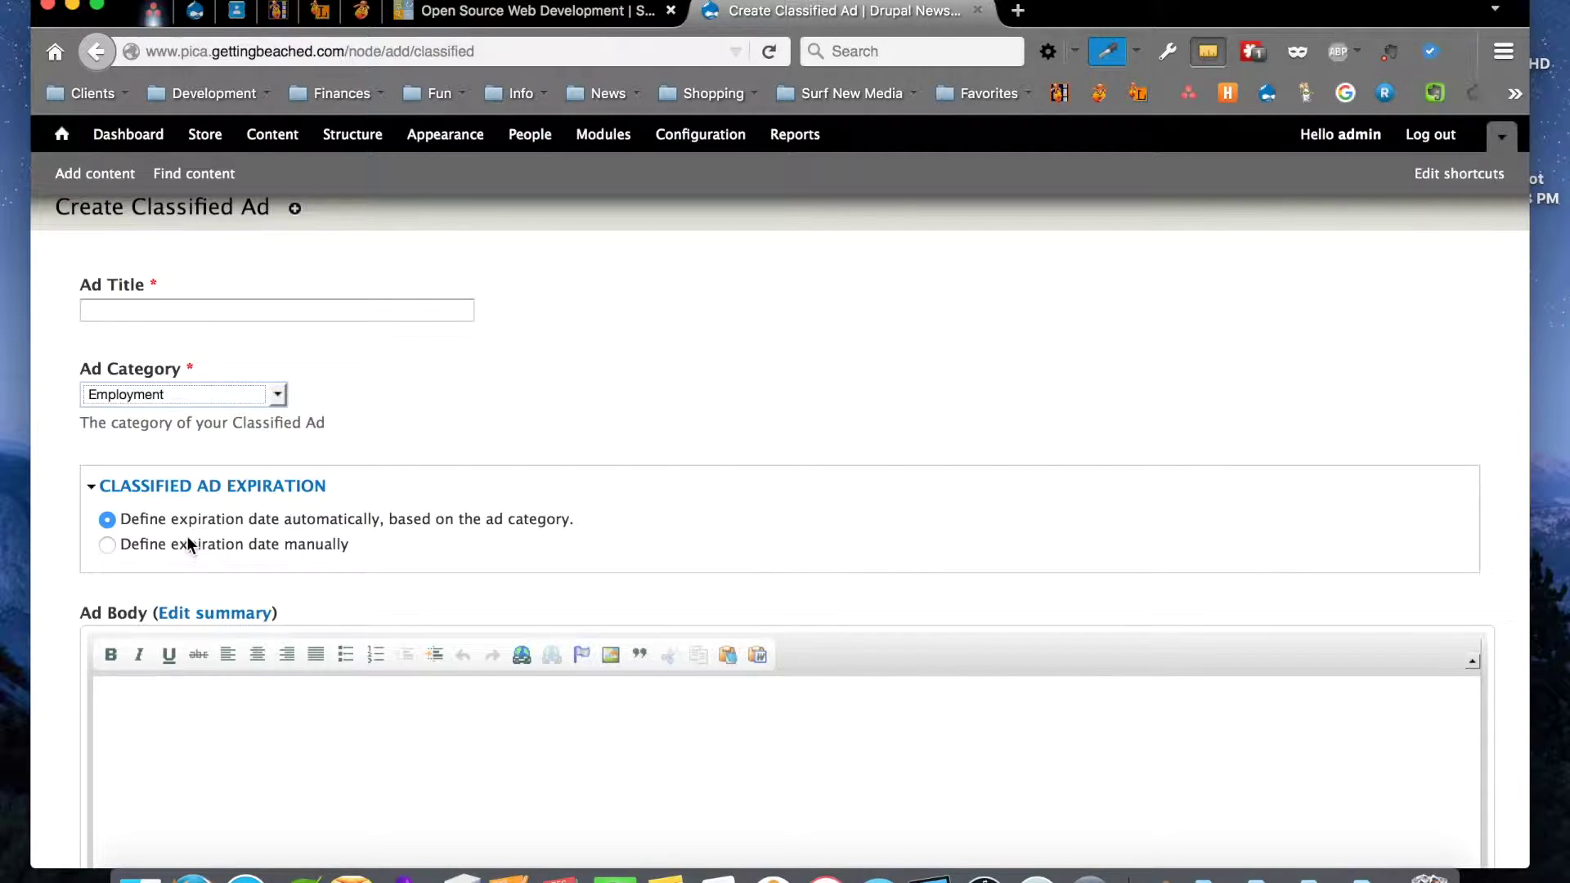
# Review the rest of the Classified Ad form and go back to Add content without saving
pyautogui.scroll(-5, 115, 311)
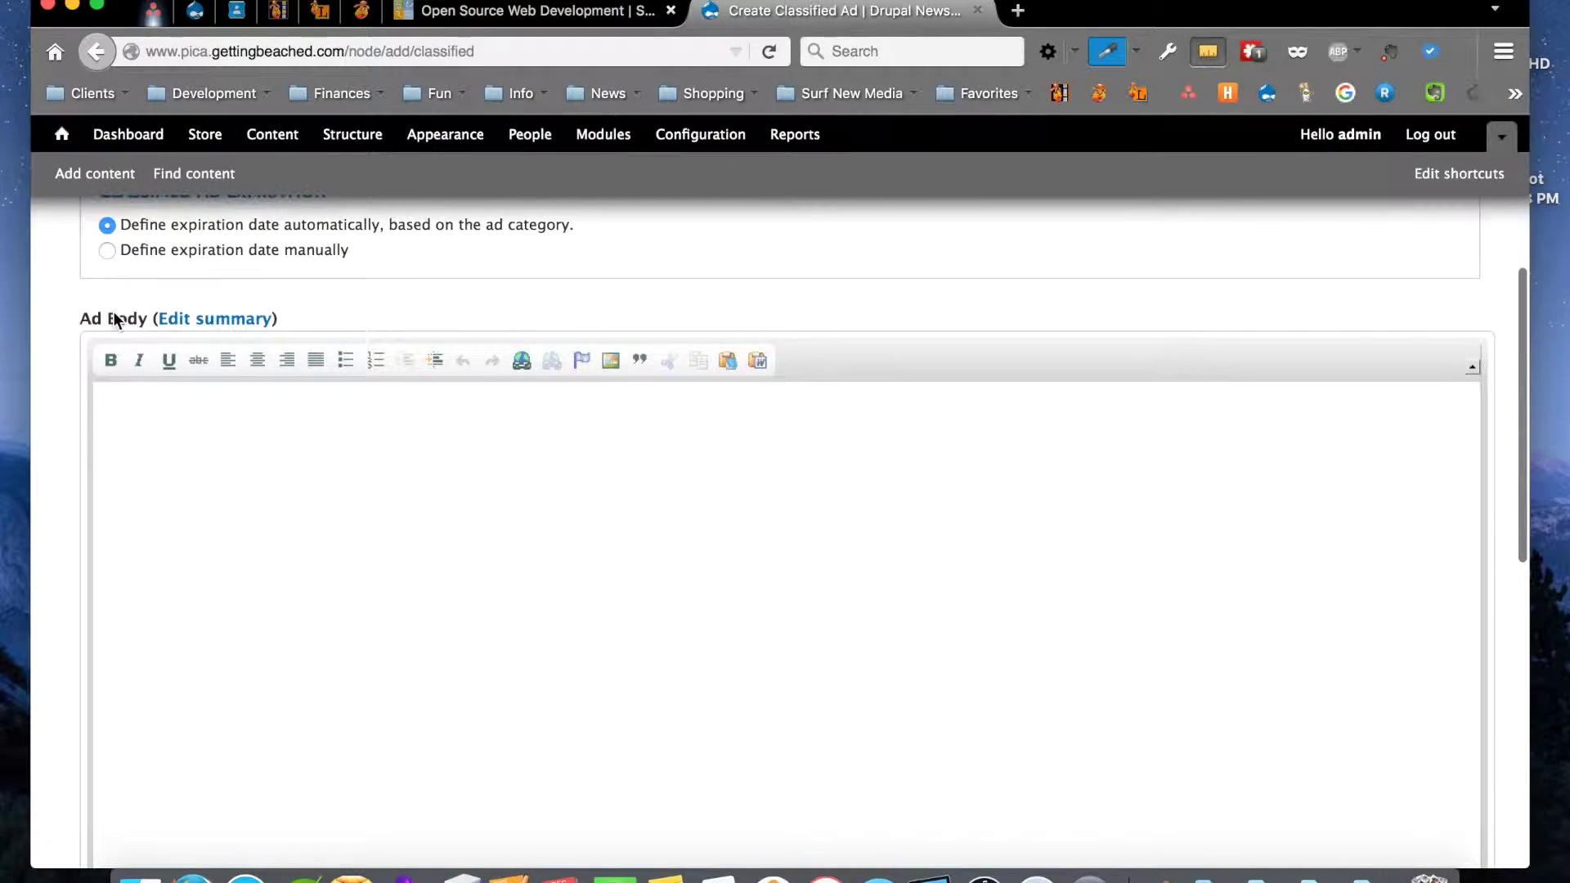
pyautogui.scroll(-10, 113, 370)
pyautogui.scroll(-1, 113, 369)
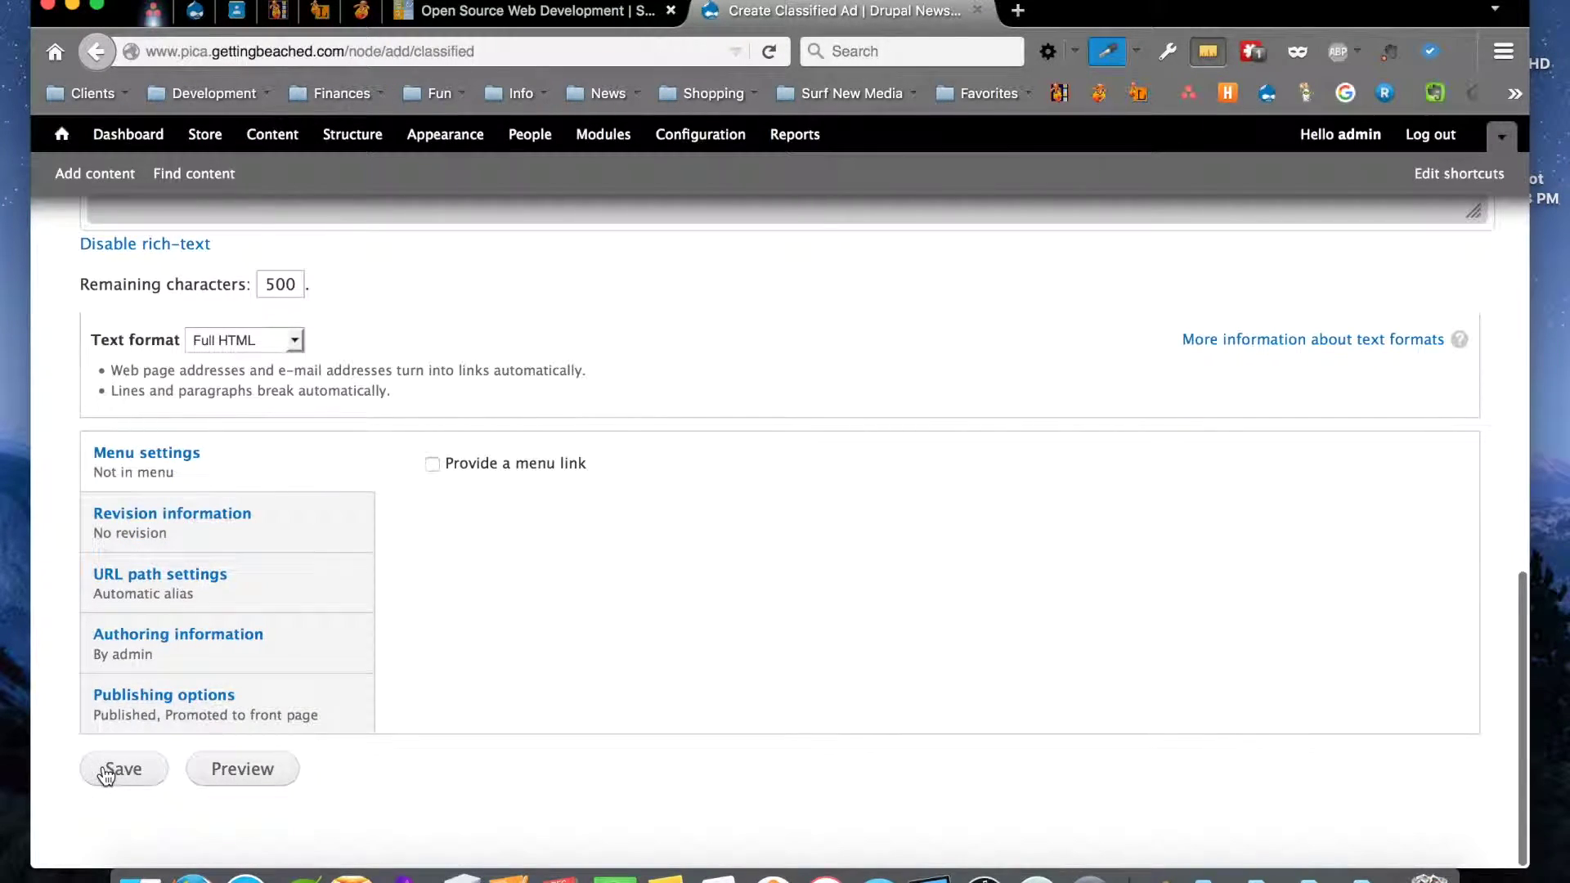
pyautogui.click(94, 51)
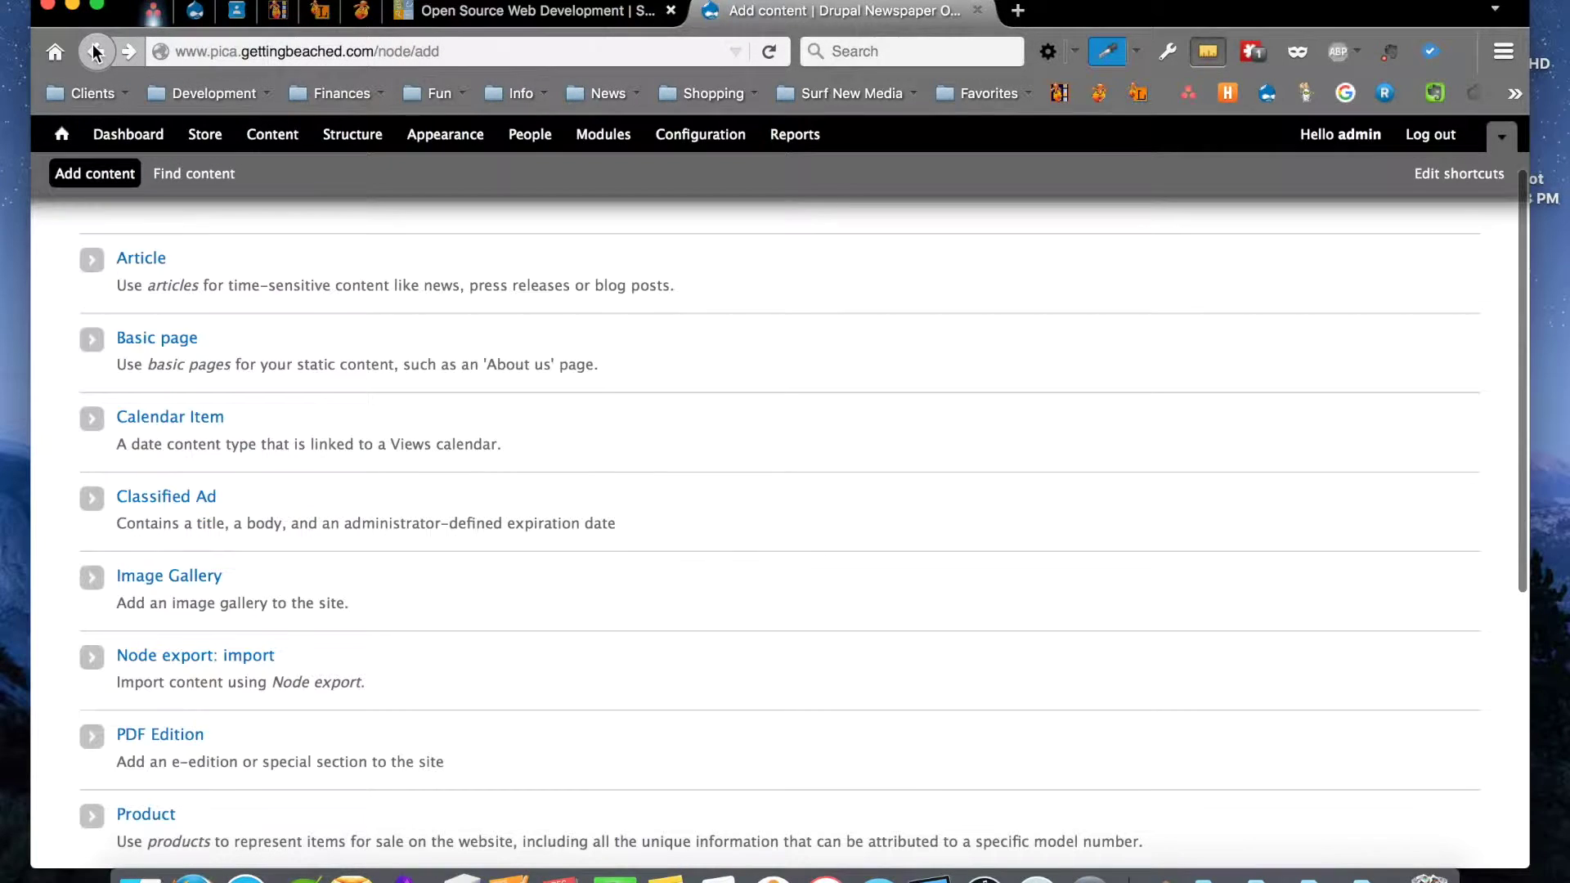
# Start a new Image Gallery, focus its Title field, and review the form down to the Published setting
pyautogui.scroll(-2, 244, 422)
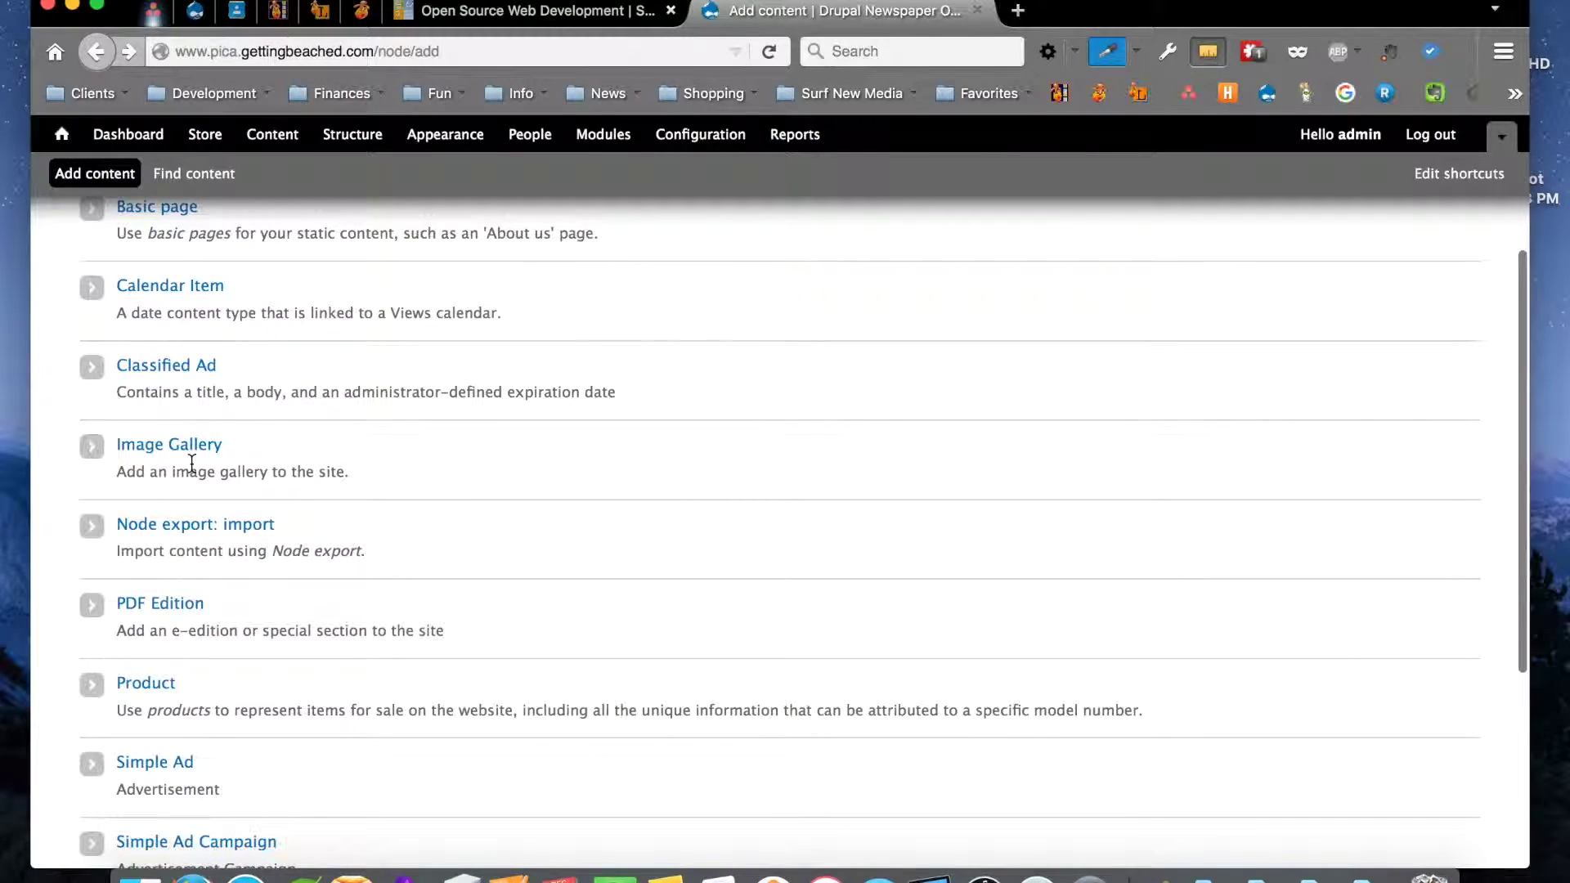
pyautogui.click(194, 449)
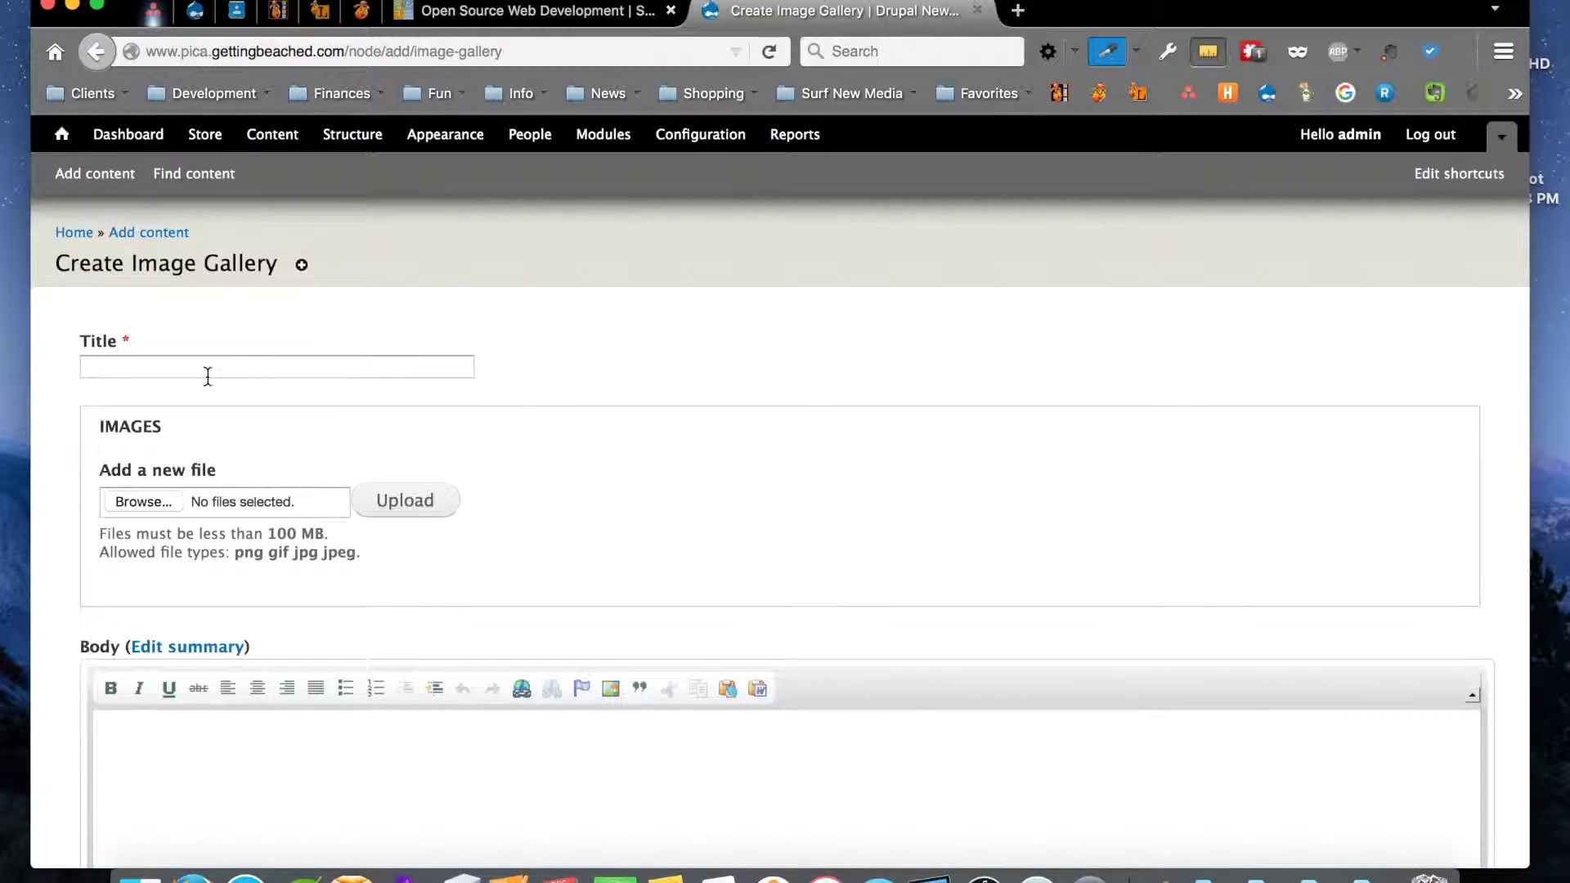
pyautogui.click(168, 369)
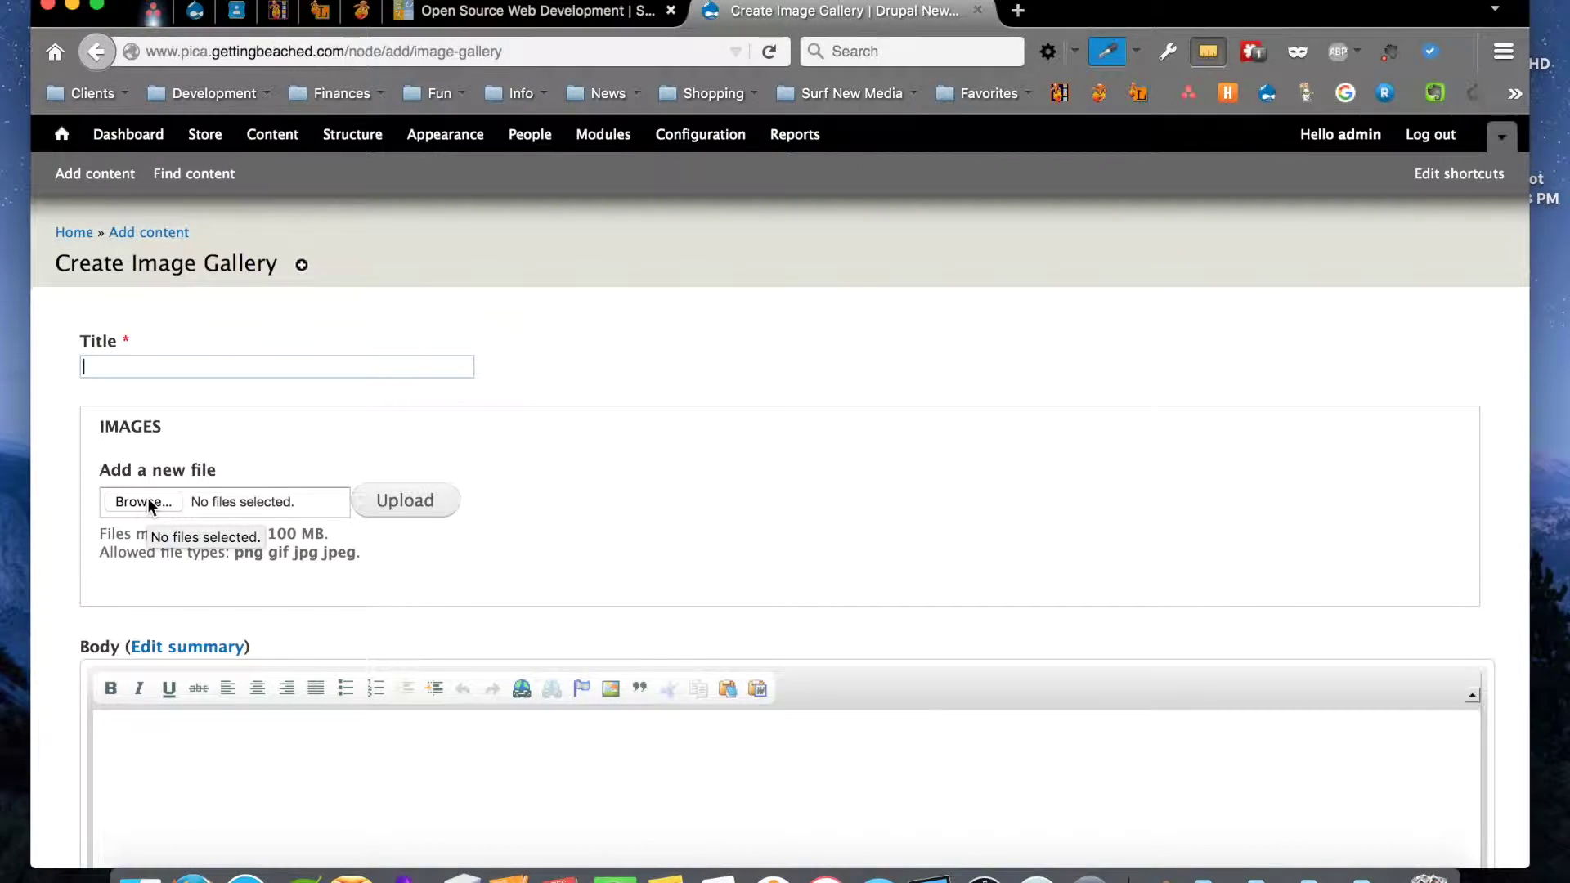
pyautogui.scroll(-1, 148, 503)
pyautogui.scroll(-5, 148, 503)
pyautogui.scroll(-2, 154, 589)
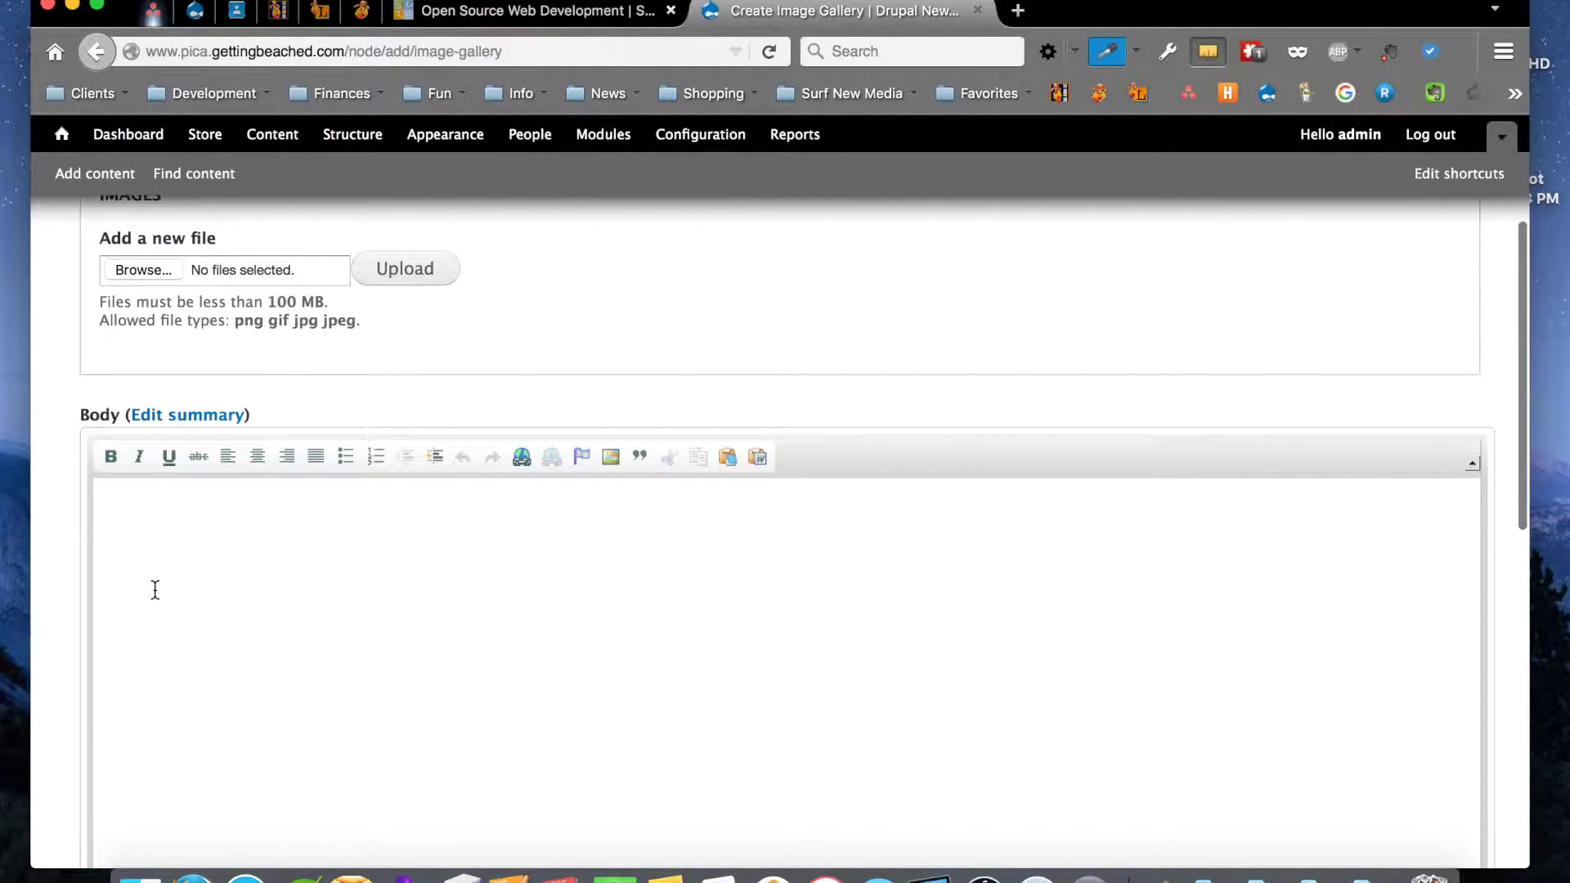
pyautogui.scroll(-8, 154, 588)
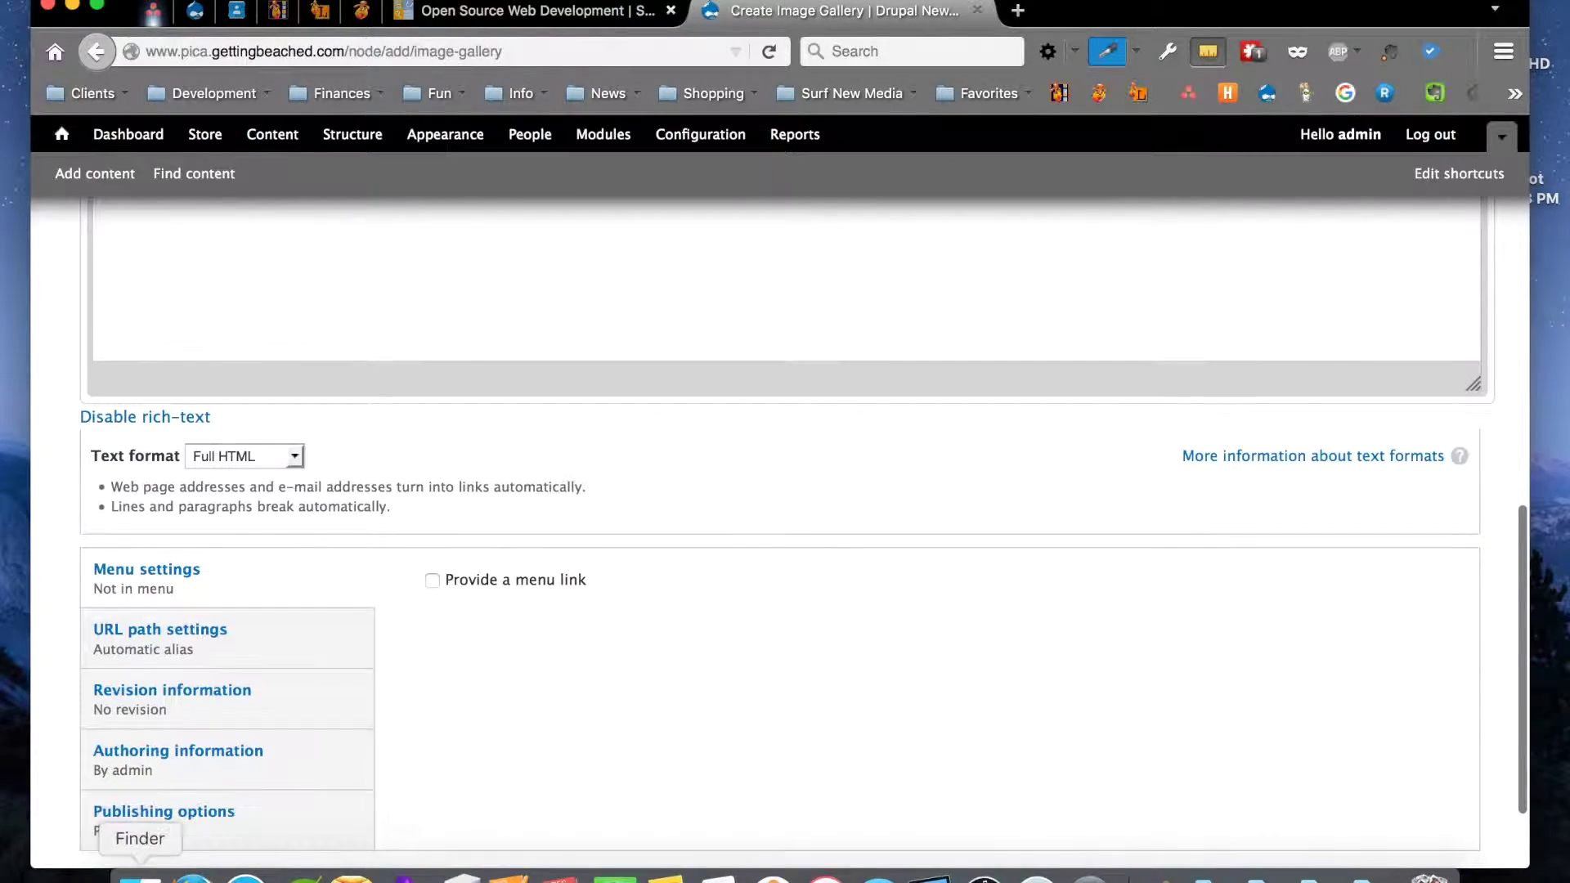
pyautogui.scroll(-3, 170, 708)
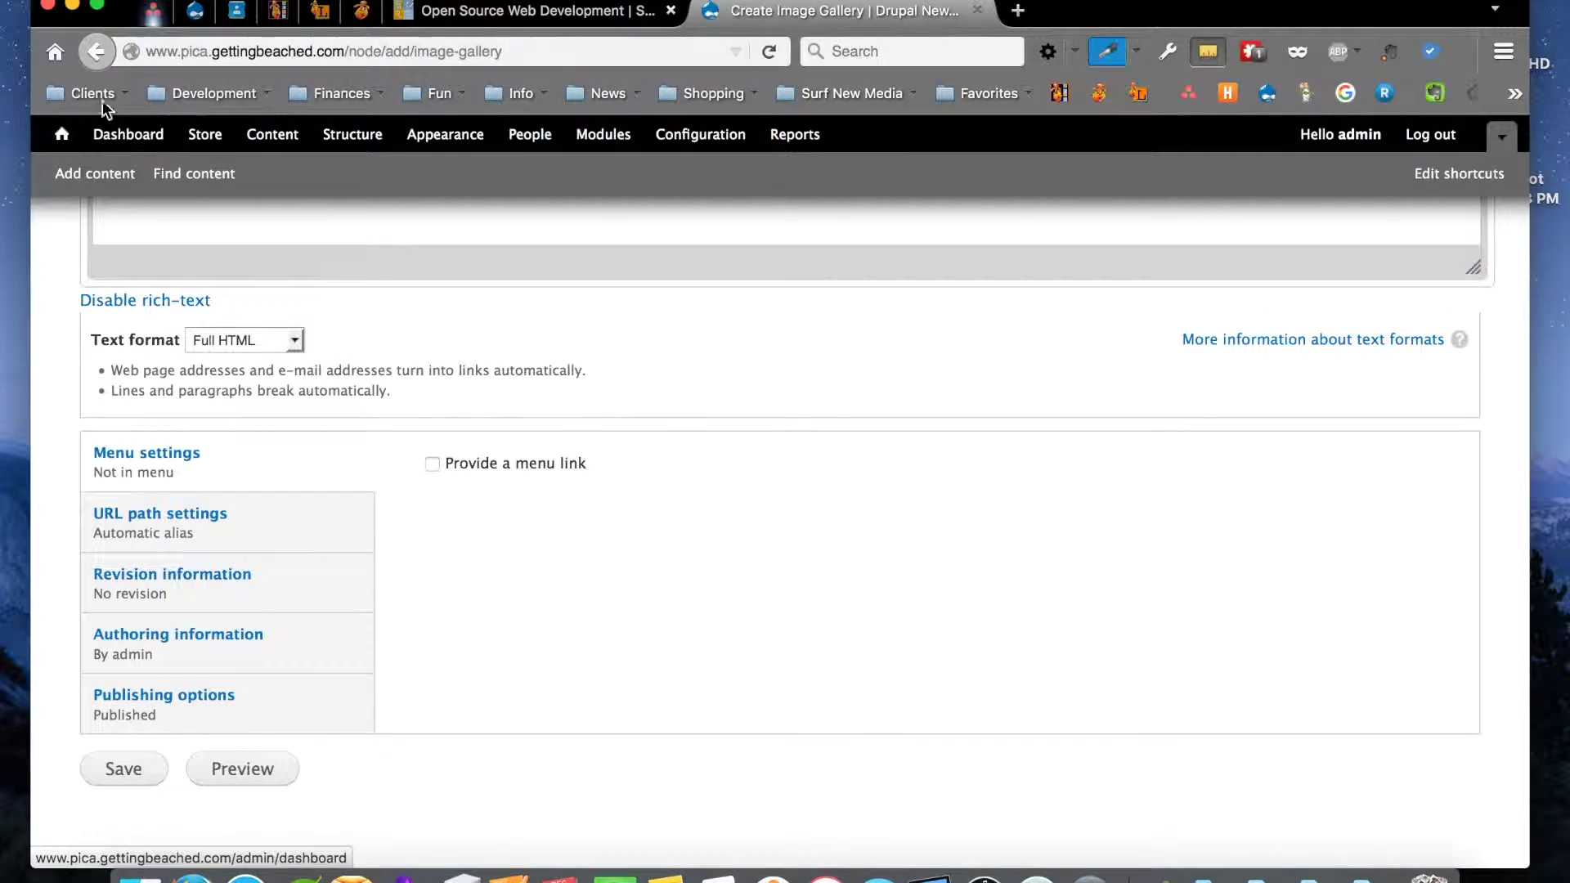
# Start a new PDF Edition and review the PDF Category choices, leaving it at None
pyautogui.click(93, 63)
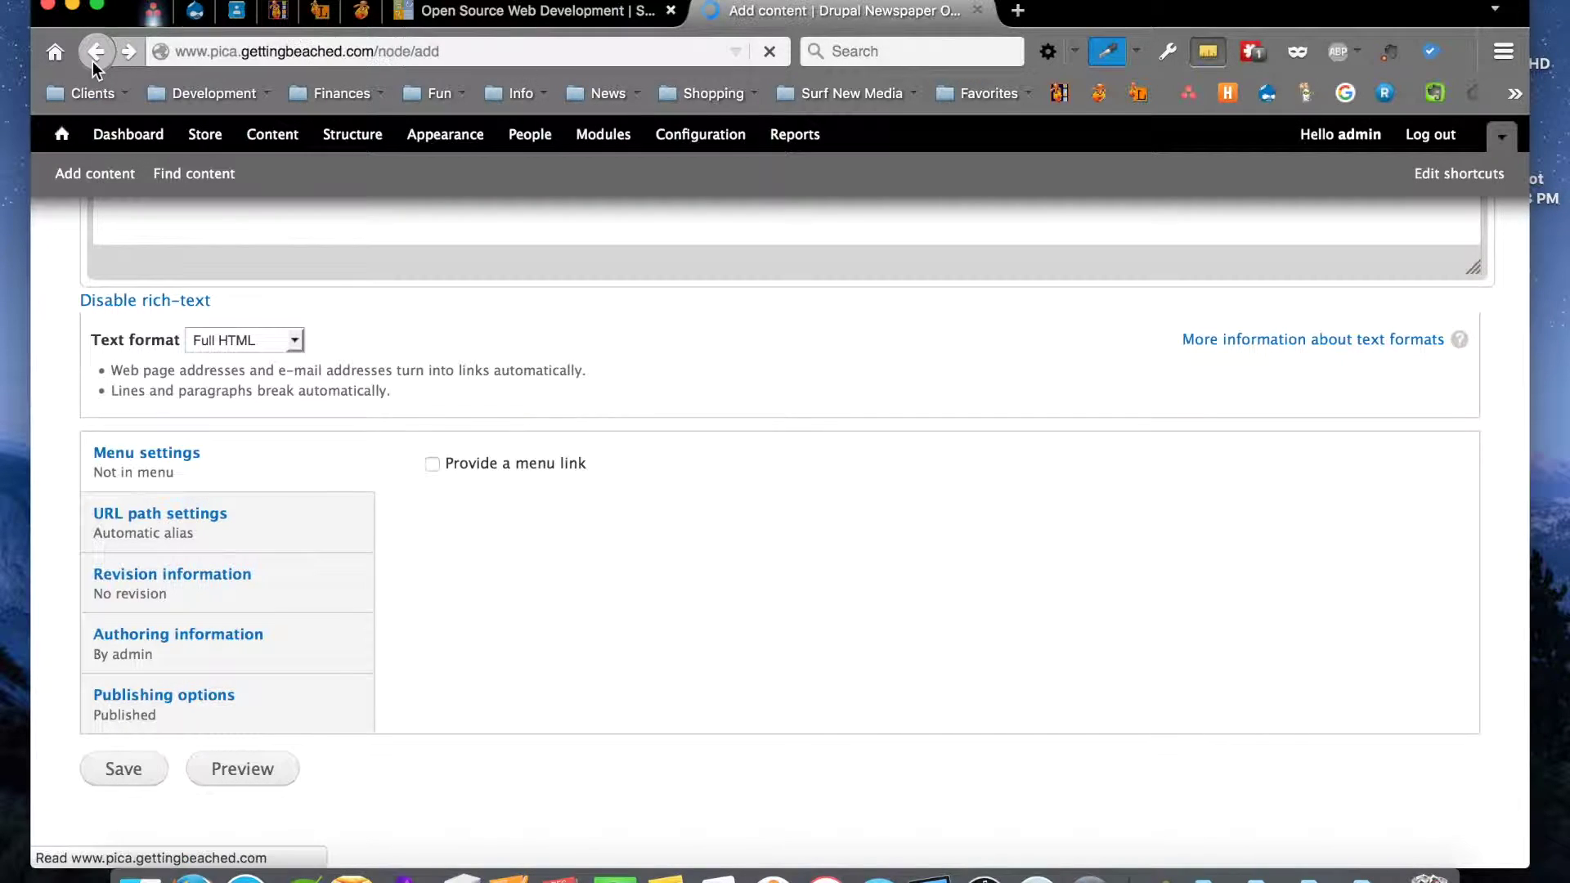
pyautogui.scroll(-3, 260, 423)
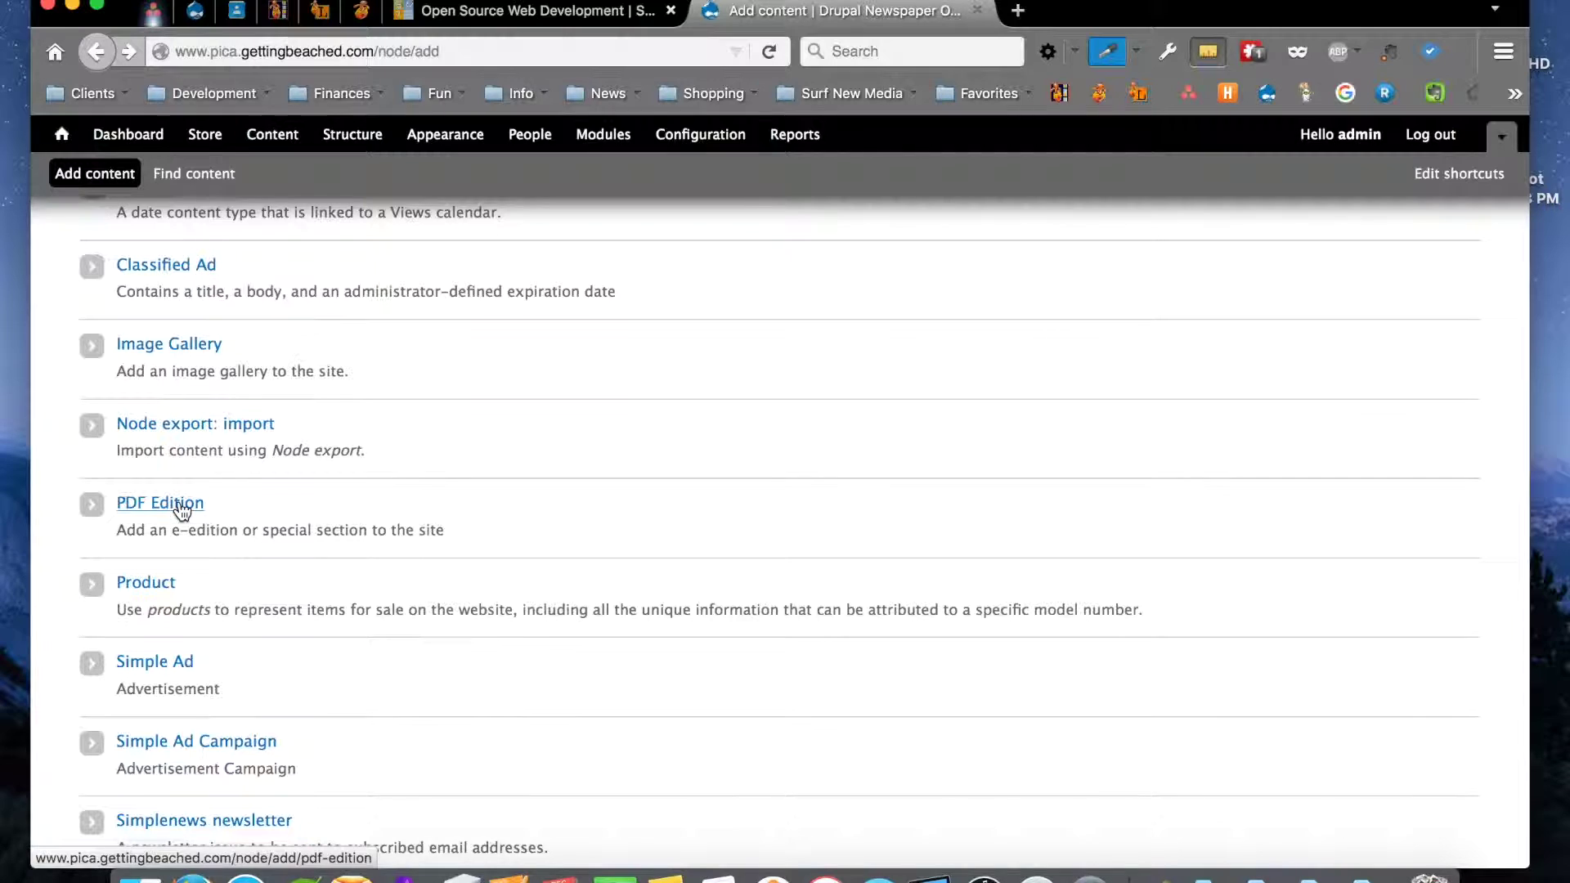
pyautogui.click(152, 502)
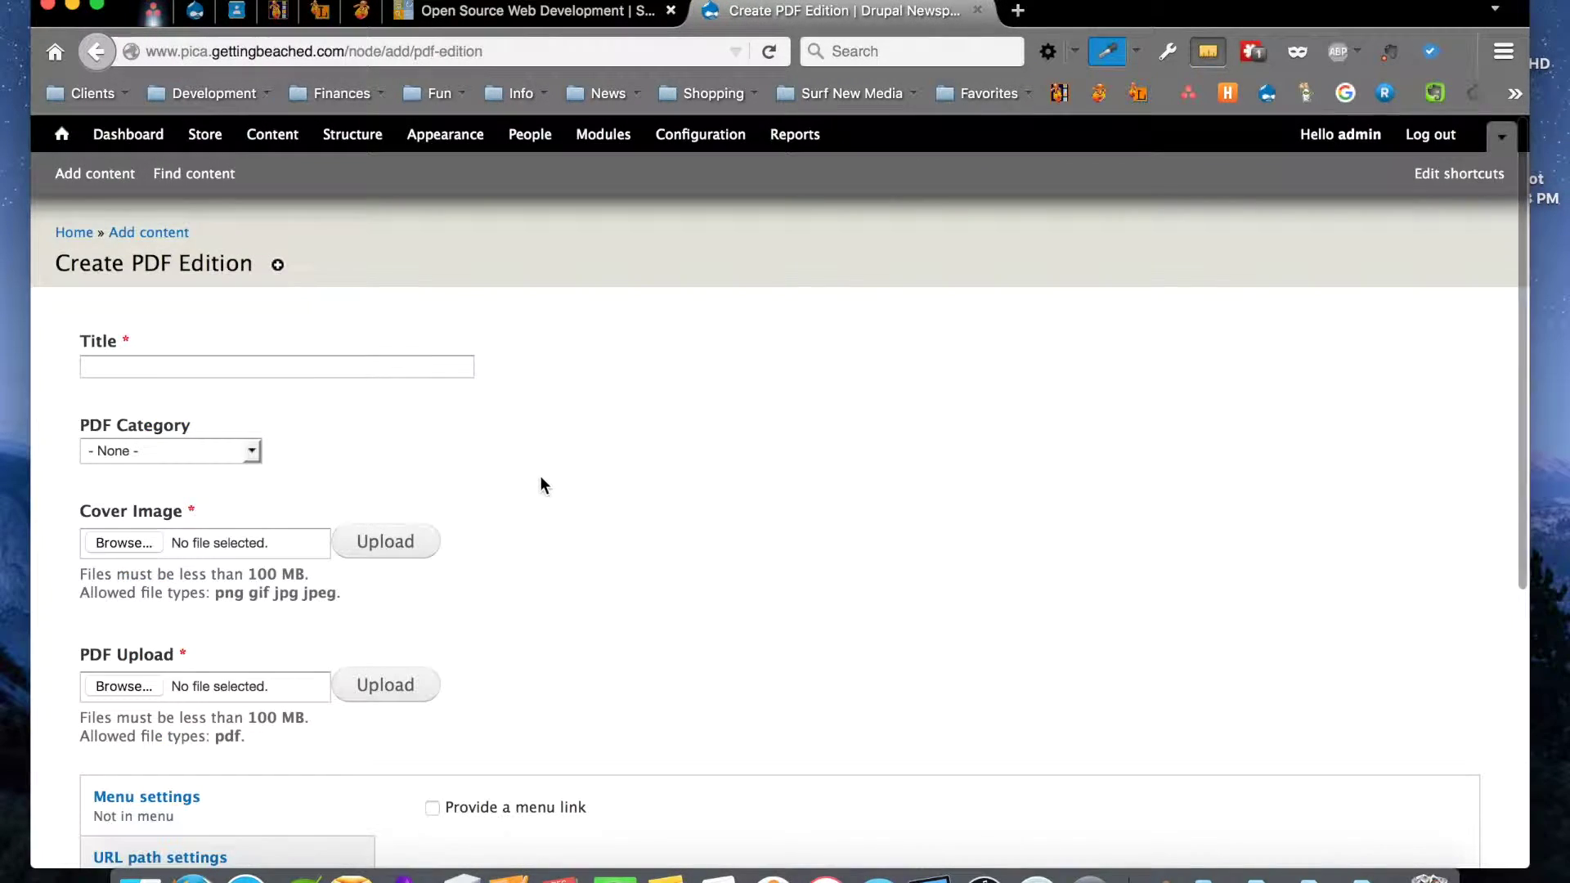
pyautogui.scroll(-1, 540, 477)
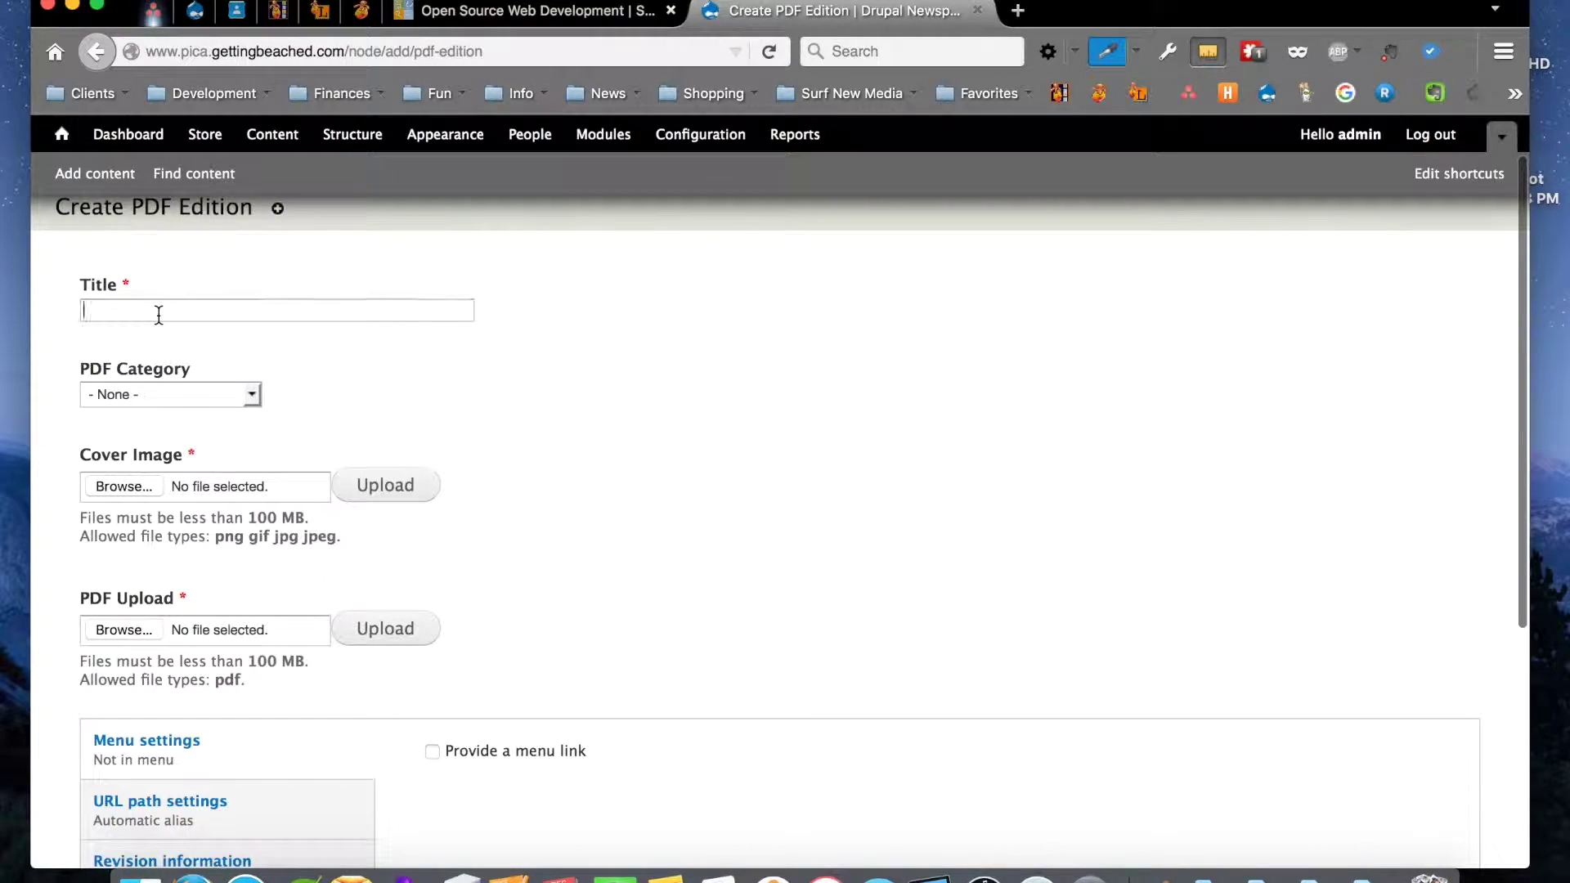
pyautogui.click(154, 394)
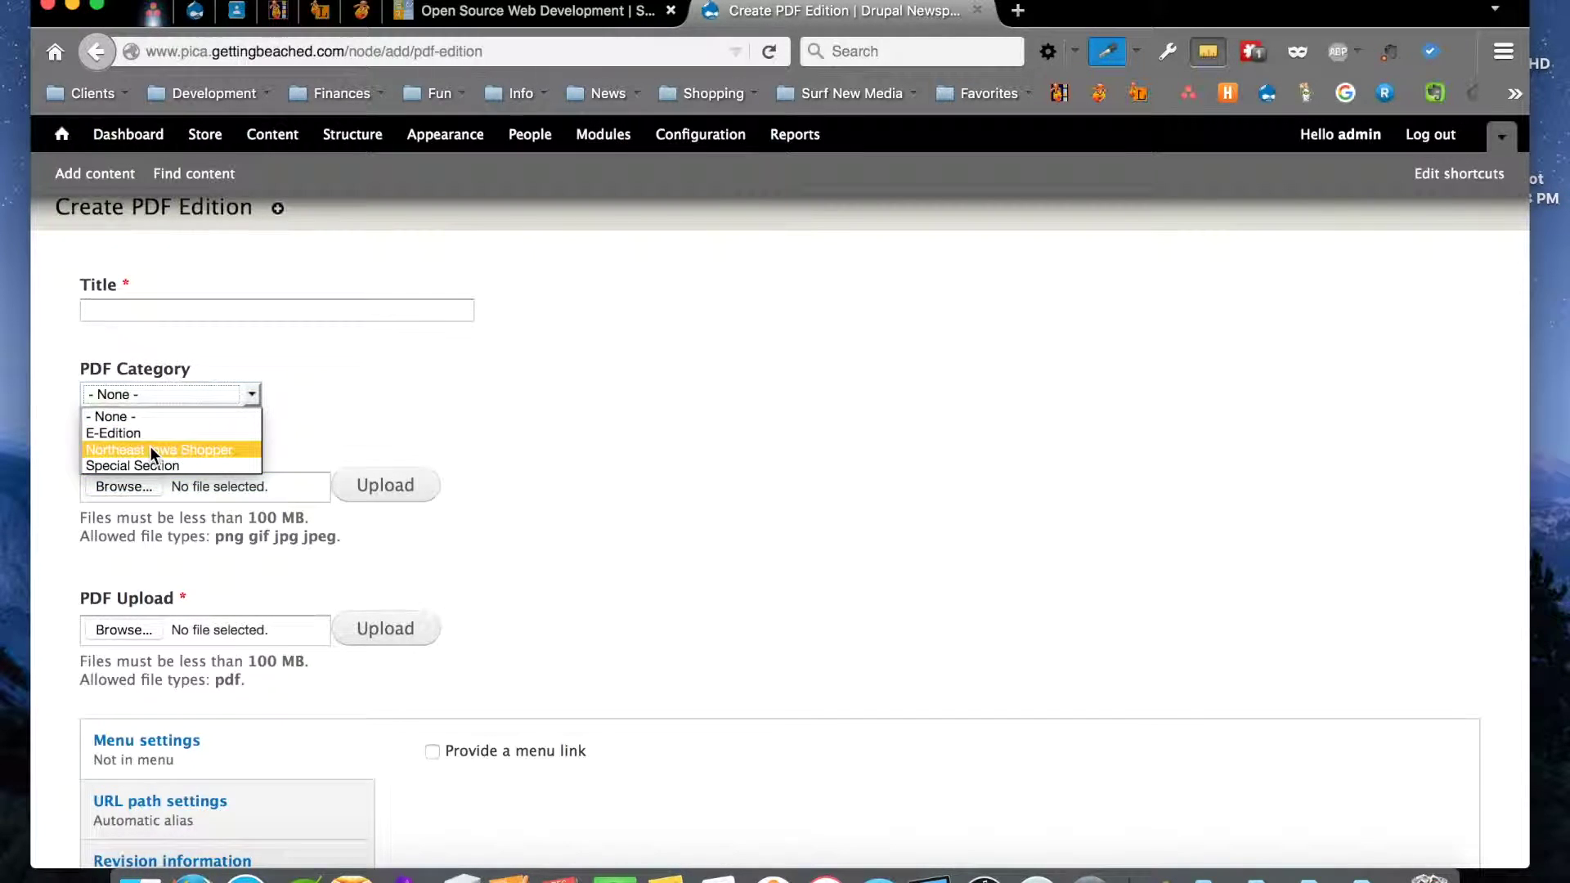
pyautogui.click(332, 446)
# Cancel the Cover Image and PDF Upload file pickers, leaving both fields empty
pyautogui.click(121, 486)
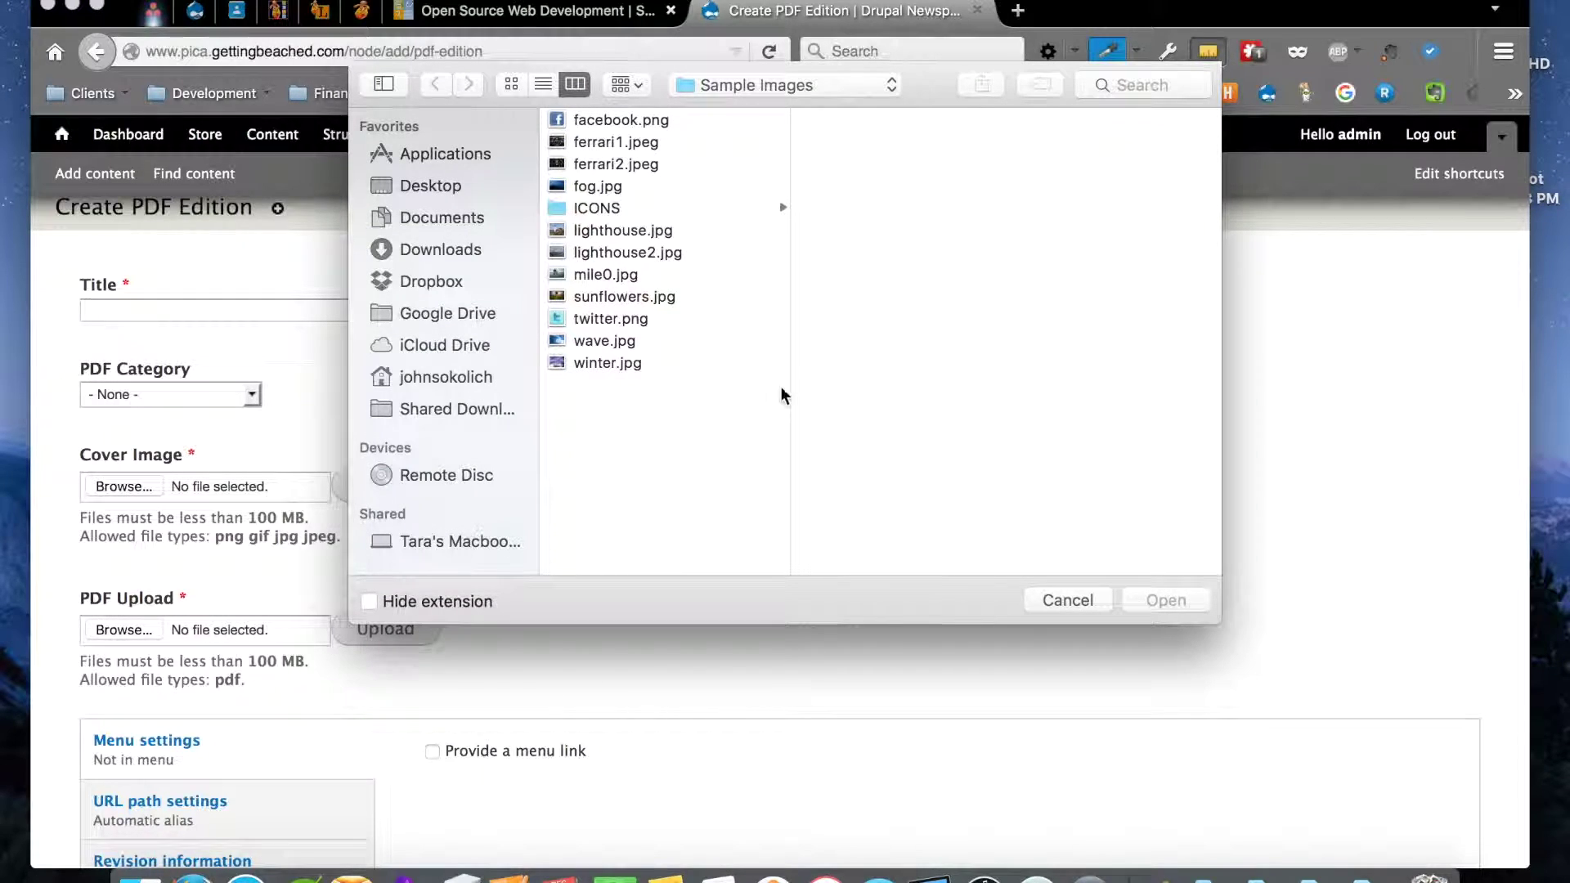
pyautogui.click(1075, 597)
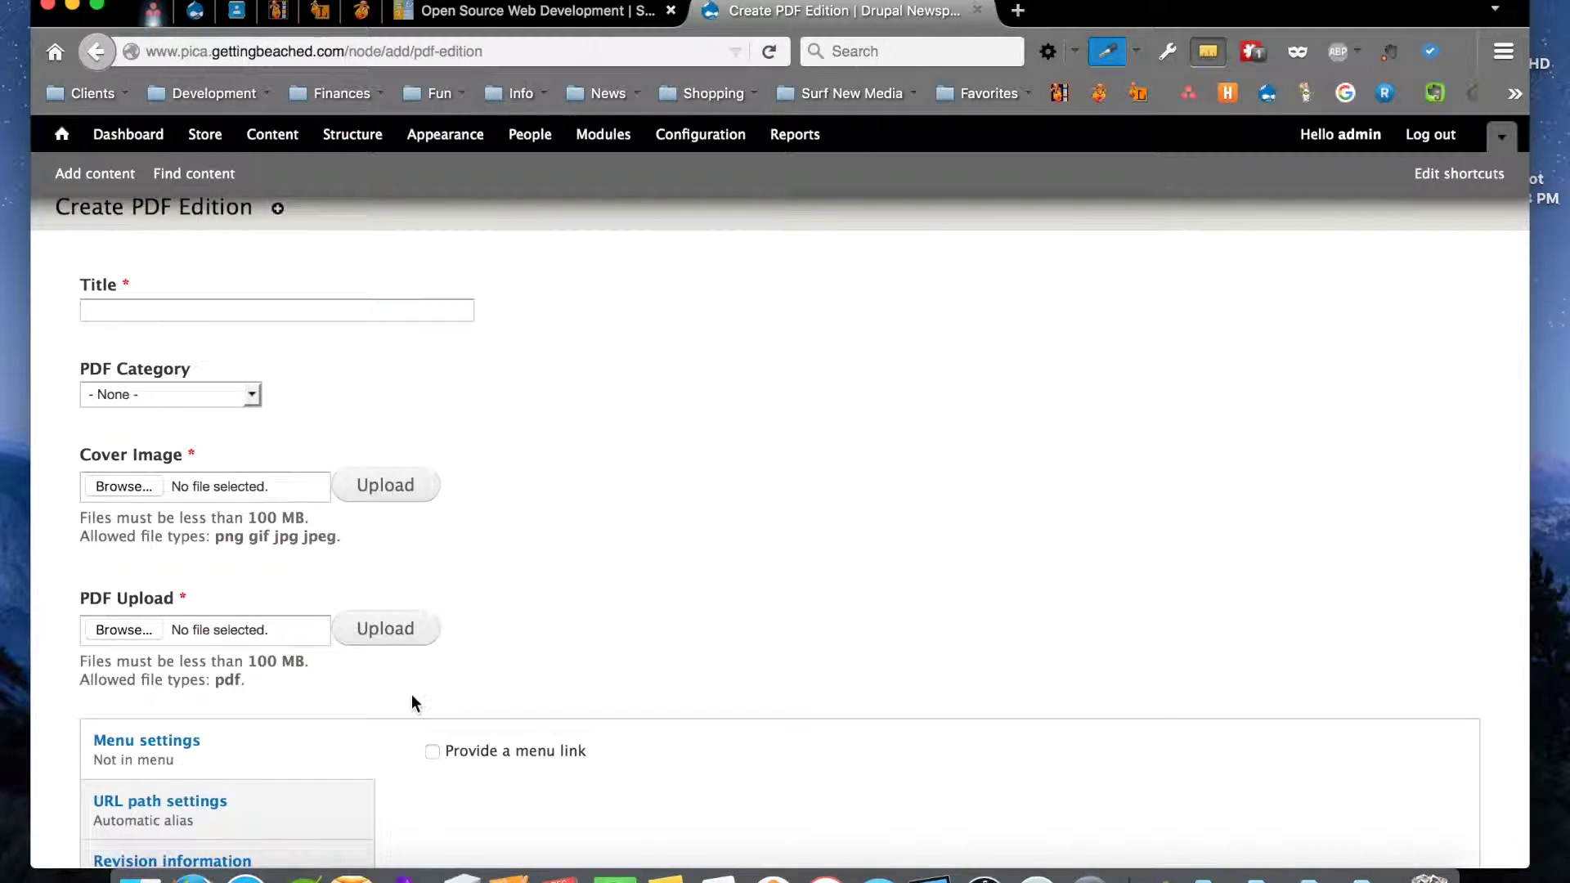
pyautogui.click(132, 629)
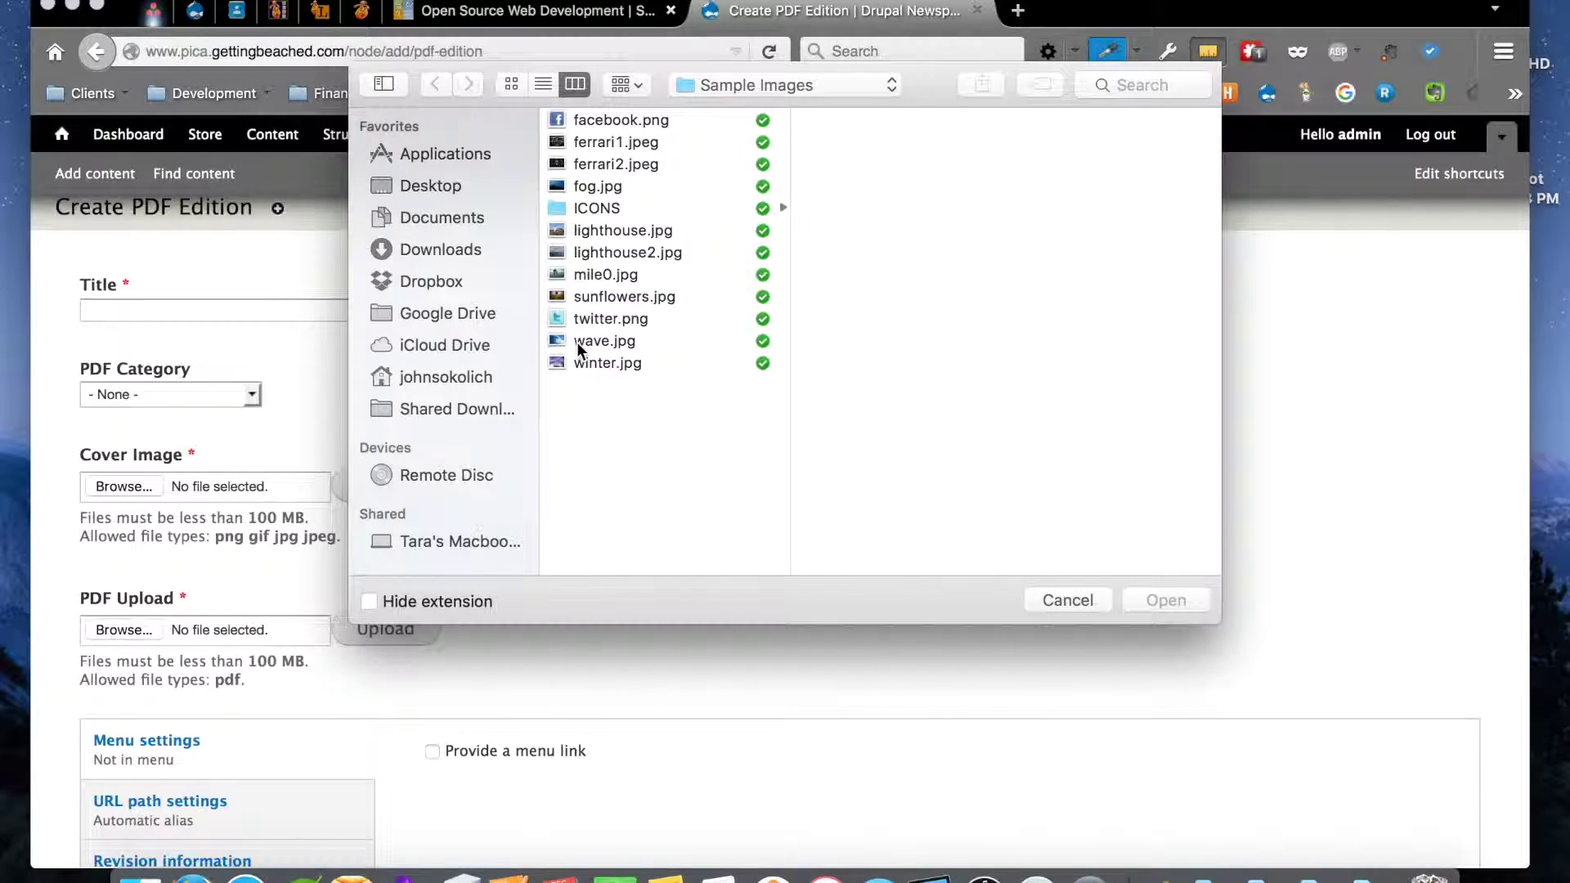
pyautogui.click(1063, 597)
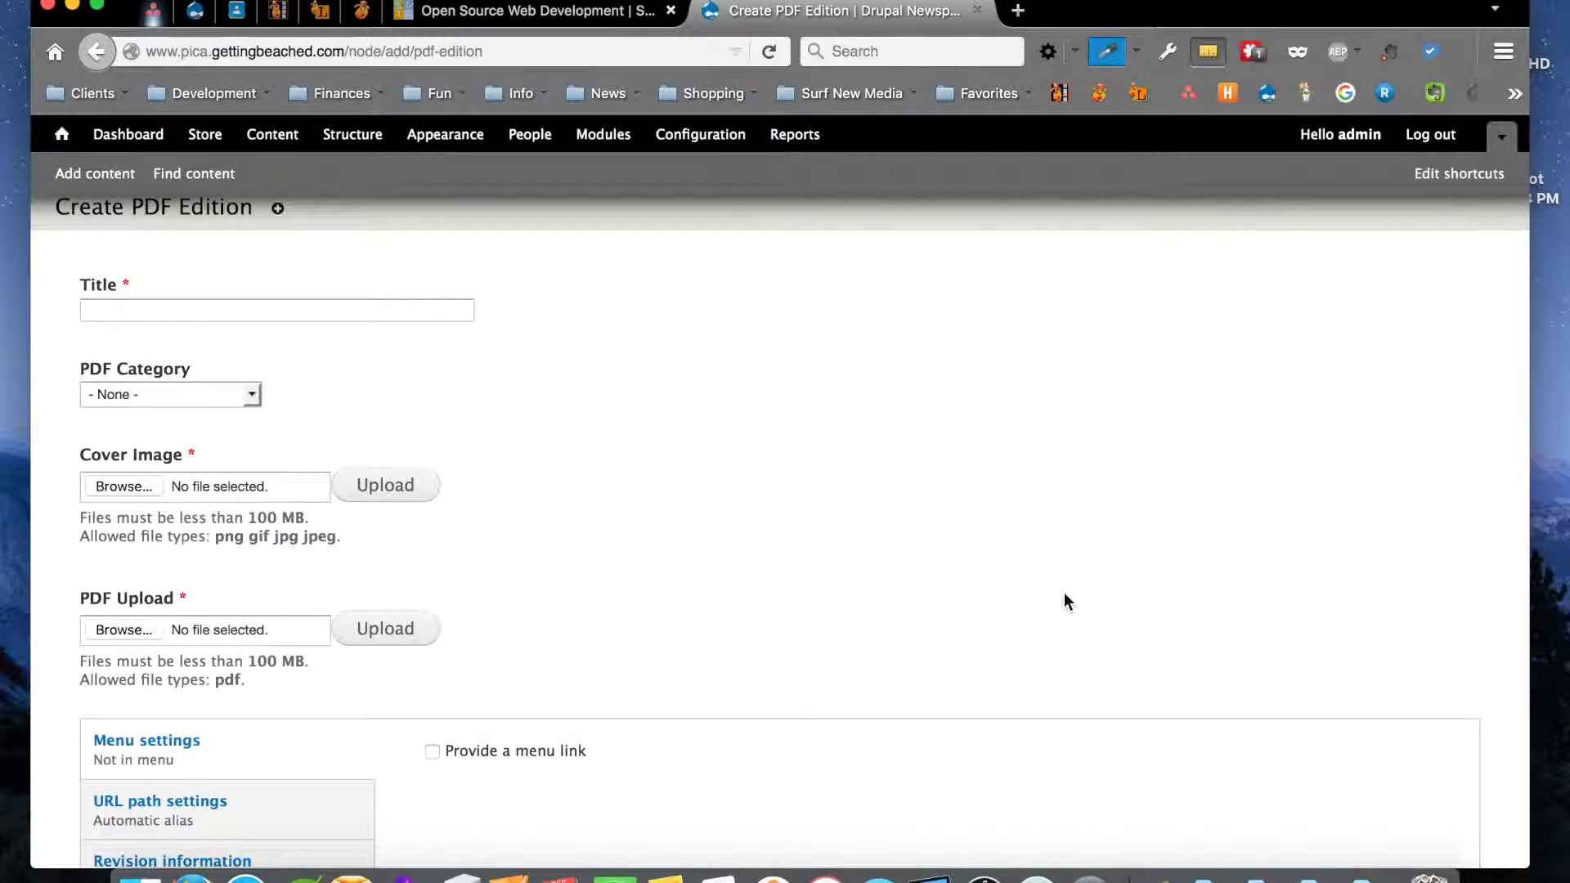
pyautogui.scroll(-3, 317, 622)
pyautogui.scroll(-1, 317, 641)
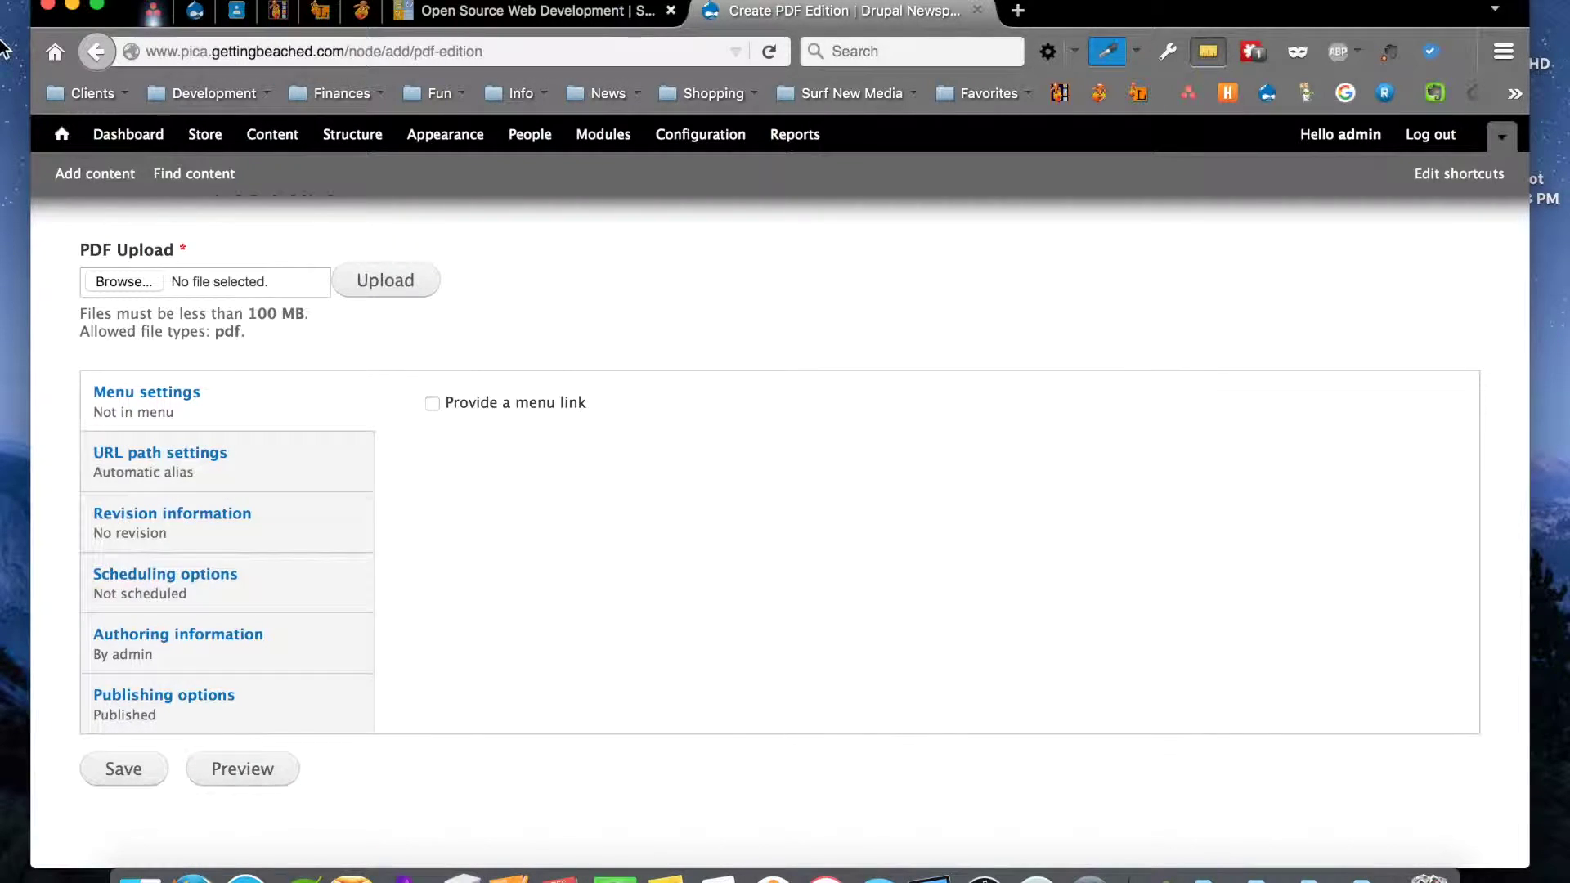
# Return to Add content and scroll to PDF Edition, Product, Simple Ad Campaign, Video and Webform
pyautogui.click(98, 52)
pyautogui.scroll(-3, 227, 450)
pyautogui.scroll(-1, 228, 453)
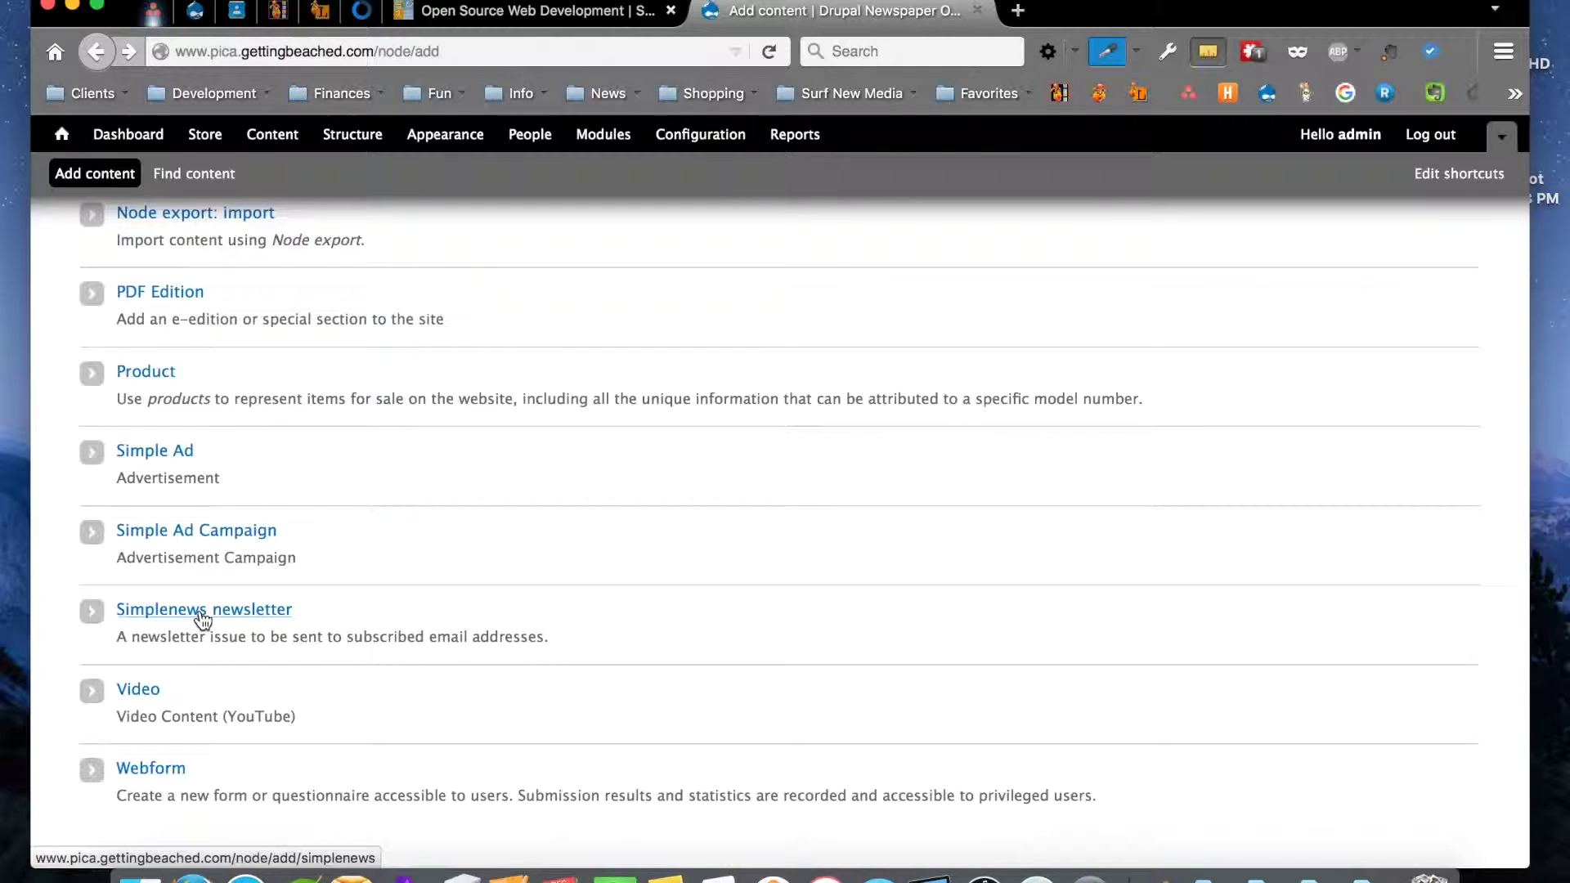
pyautogui.click(203, 619)
pyautogui.click(448, 619)
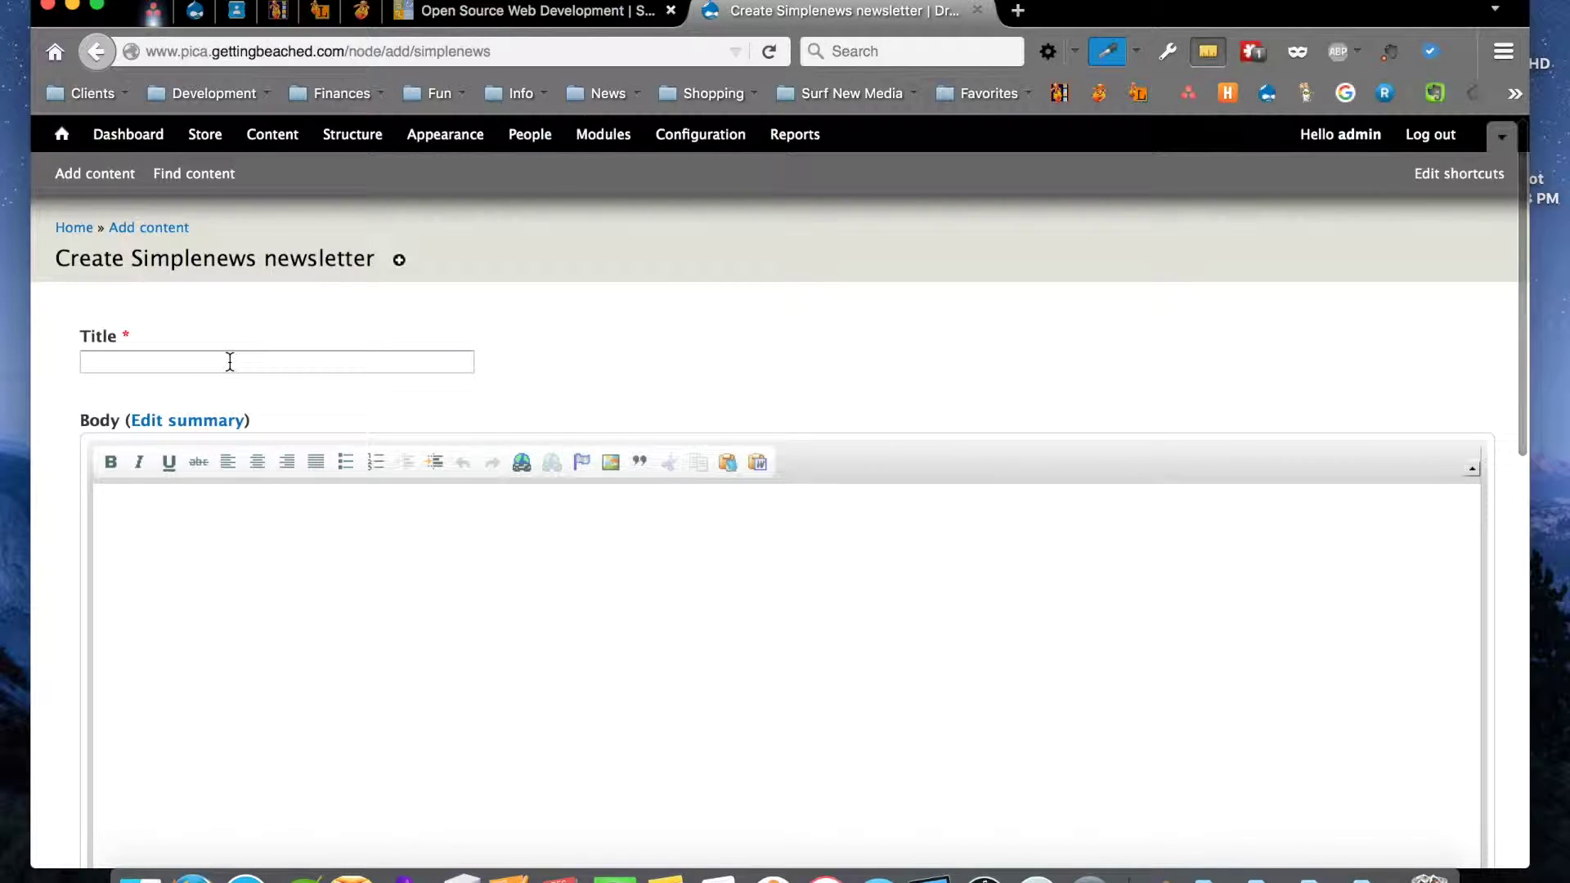
pyautogui.scroll(-3, 230, 373)
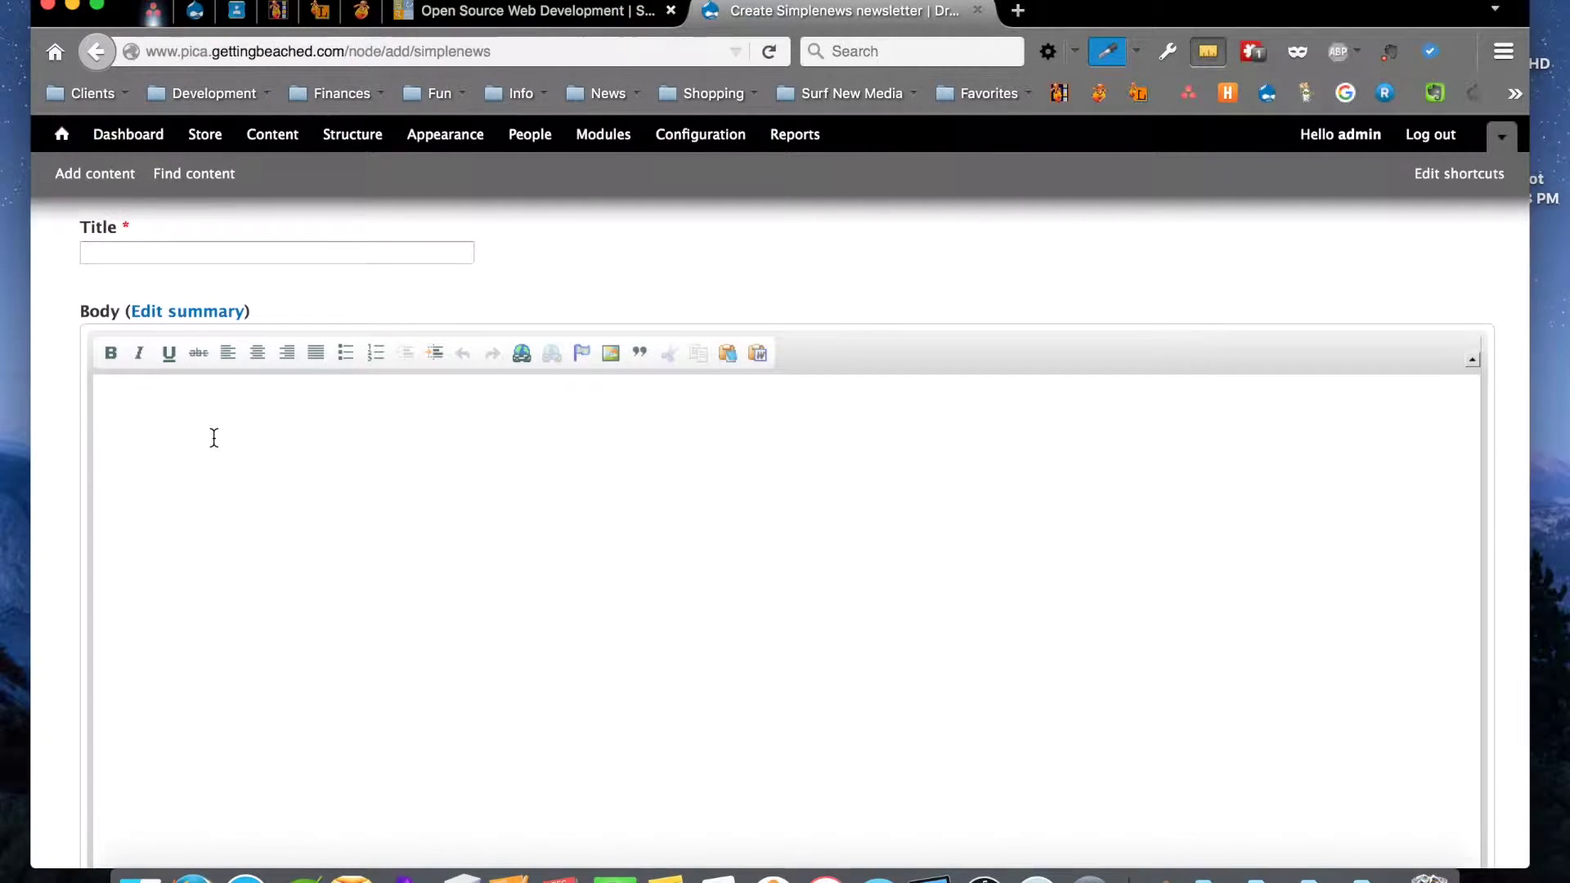
pyautogui.scroll(-15, 213, 438)
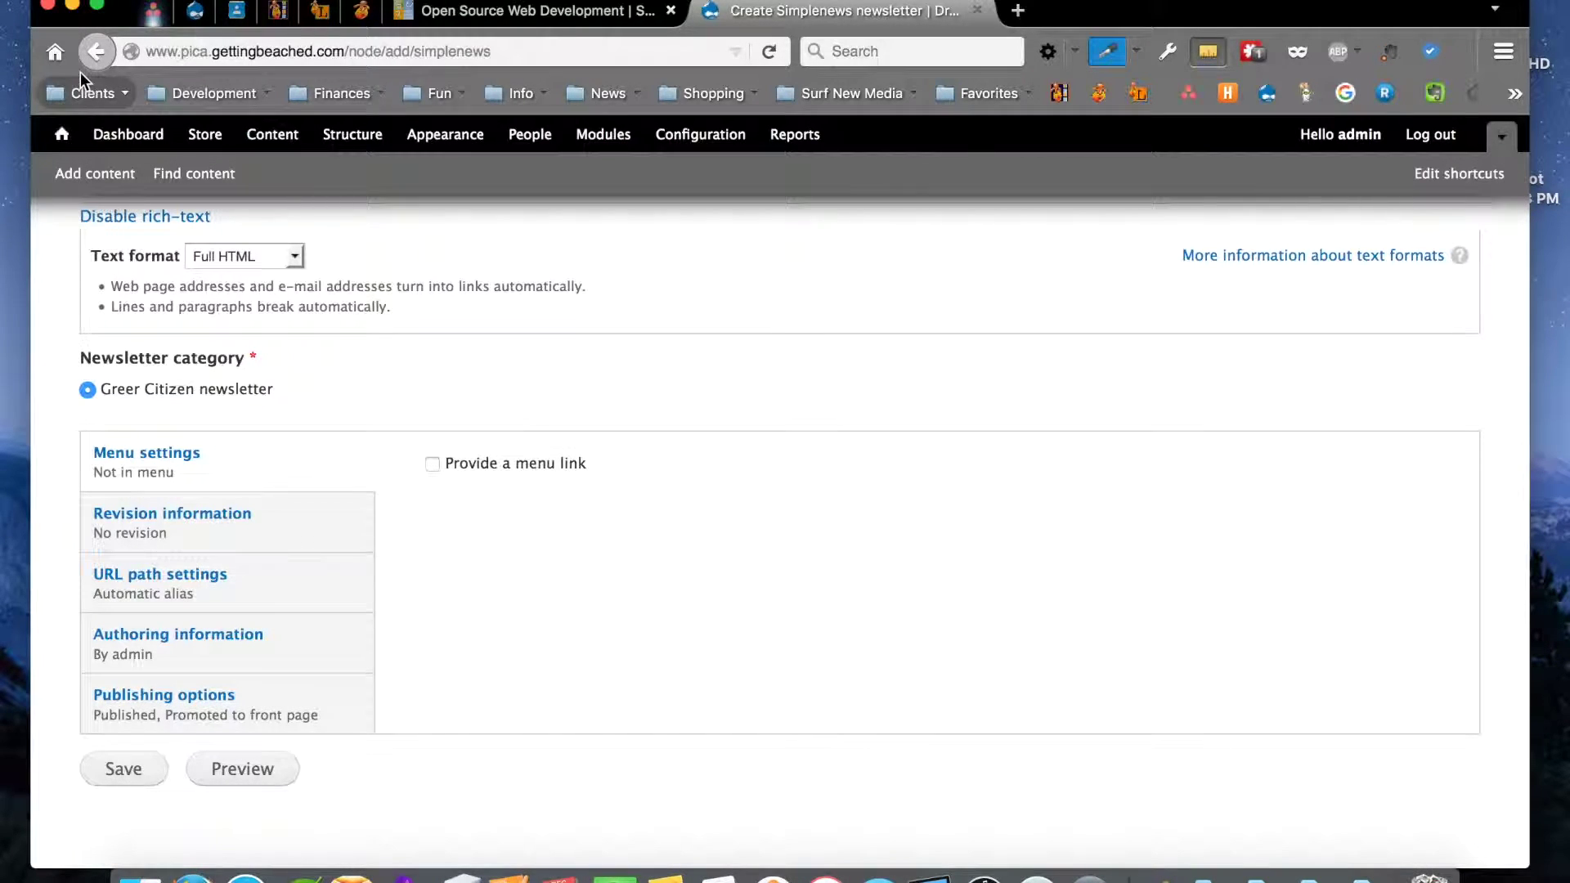
pyautogui.click(96, 53)
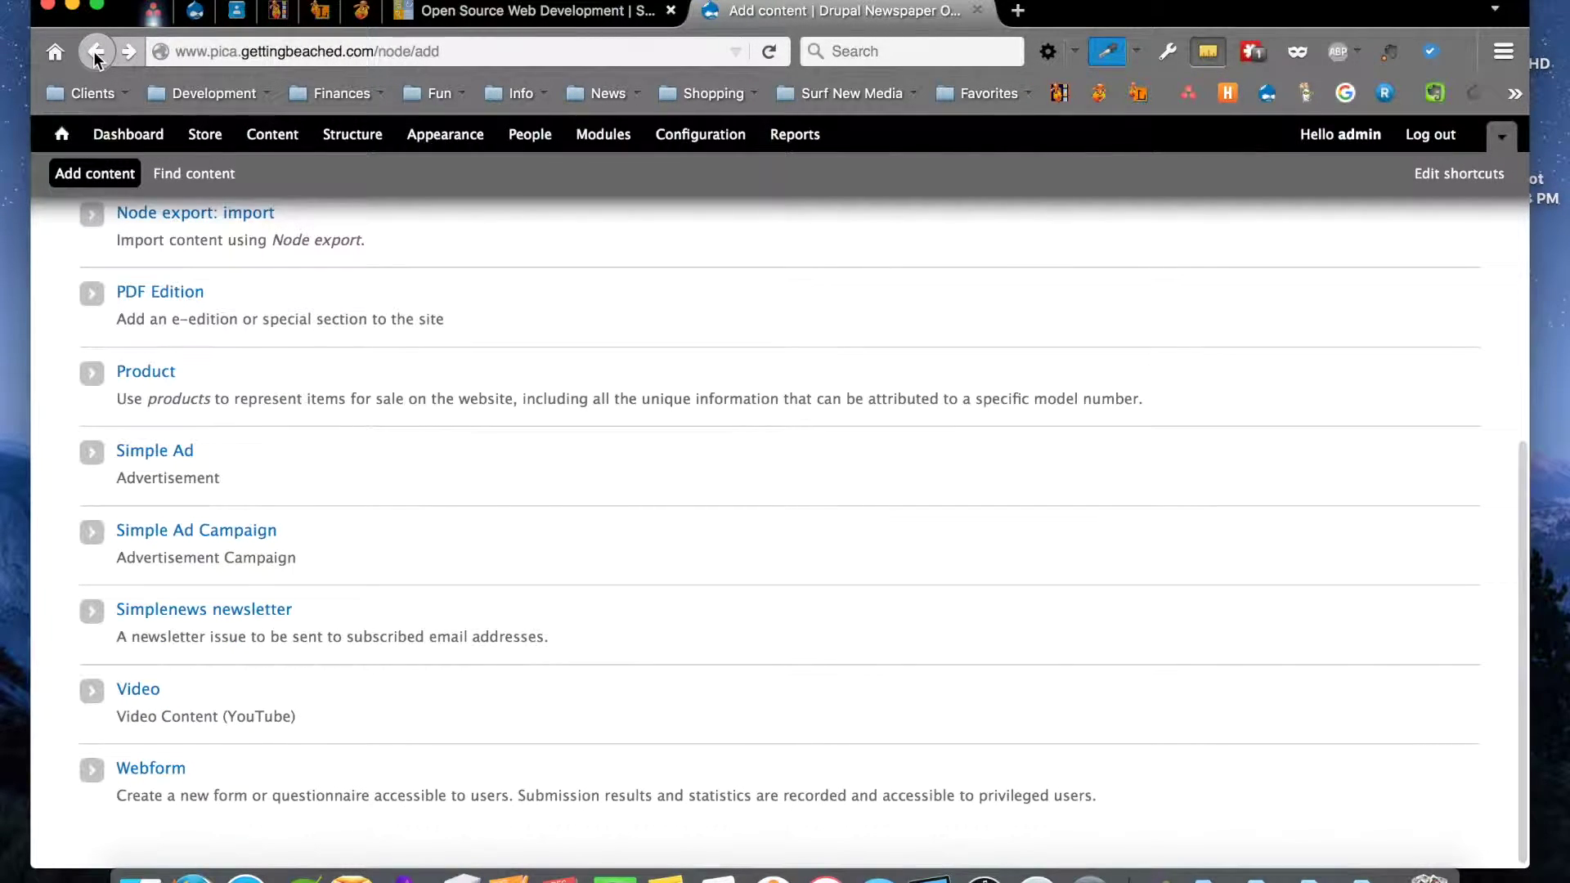
pyautogui.scroll(-1, 333, 535)
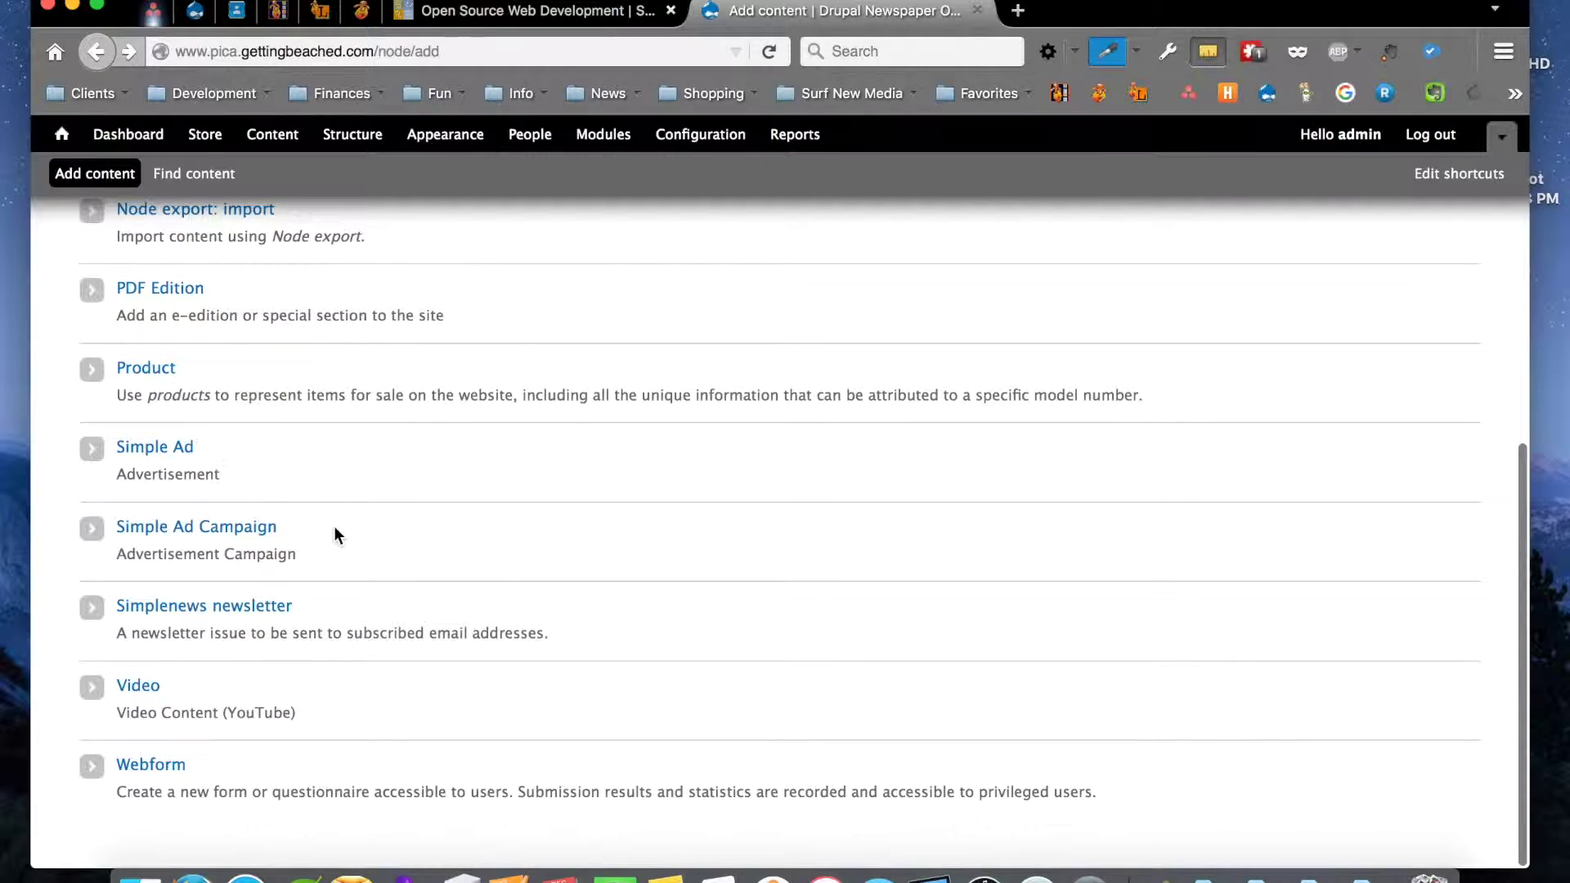
pyautogui.click(137, 691)
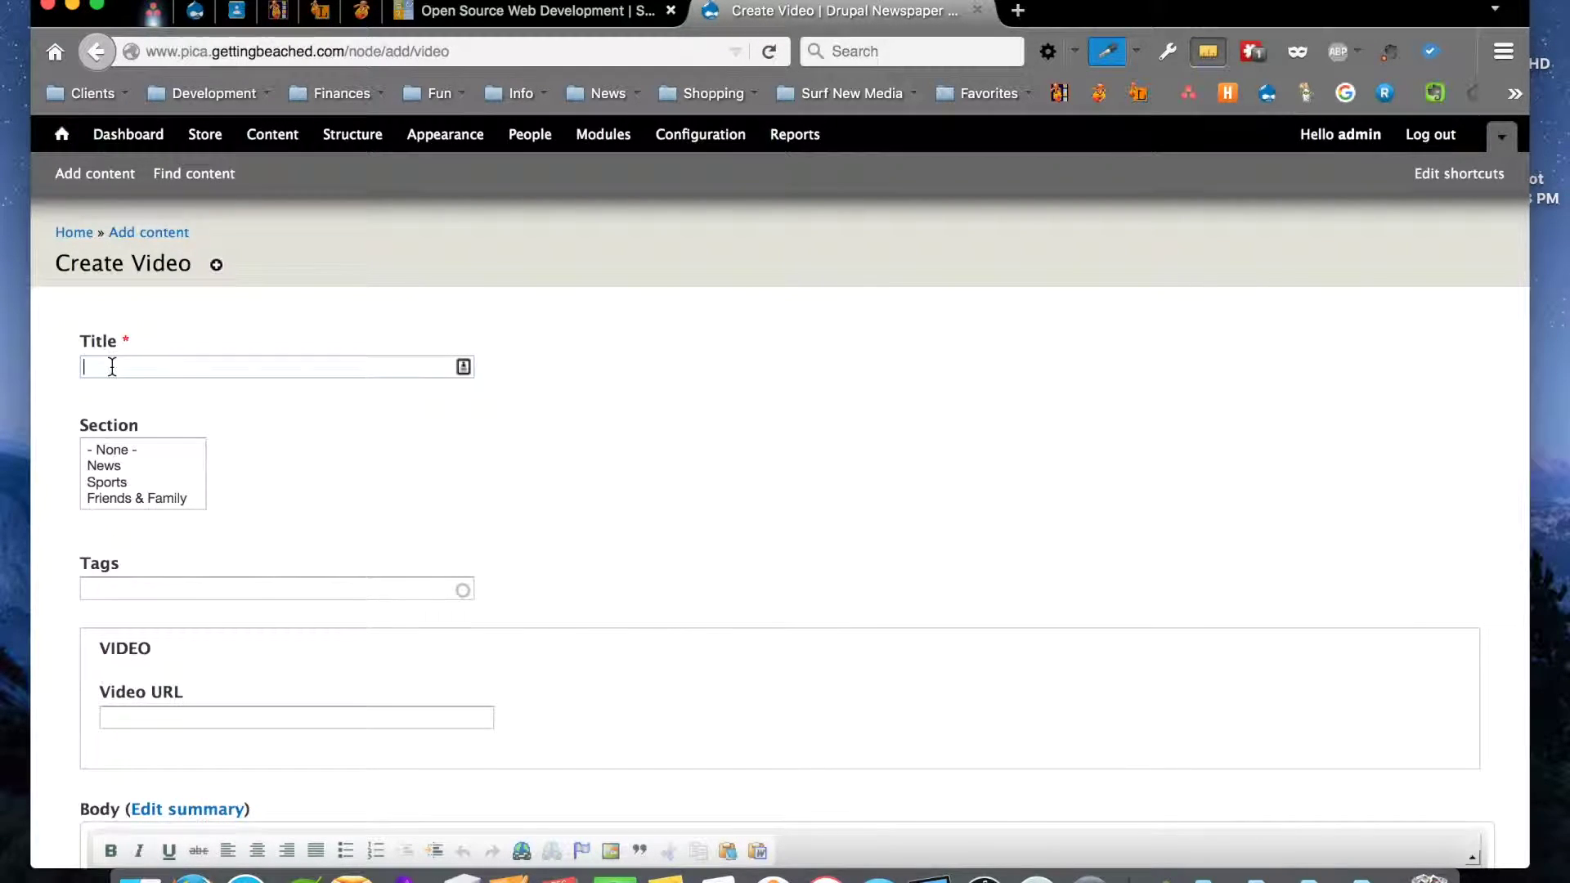
pyautogui.scroll(-1, 121, 473)
pyautogui.scroll(-2, 120, 473)
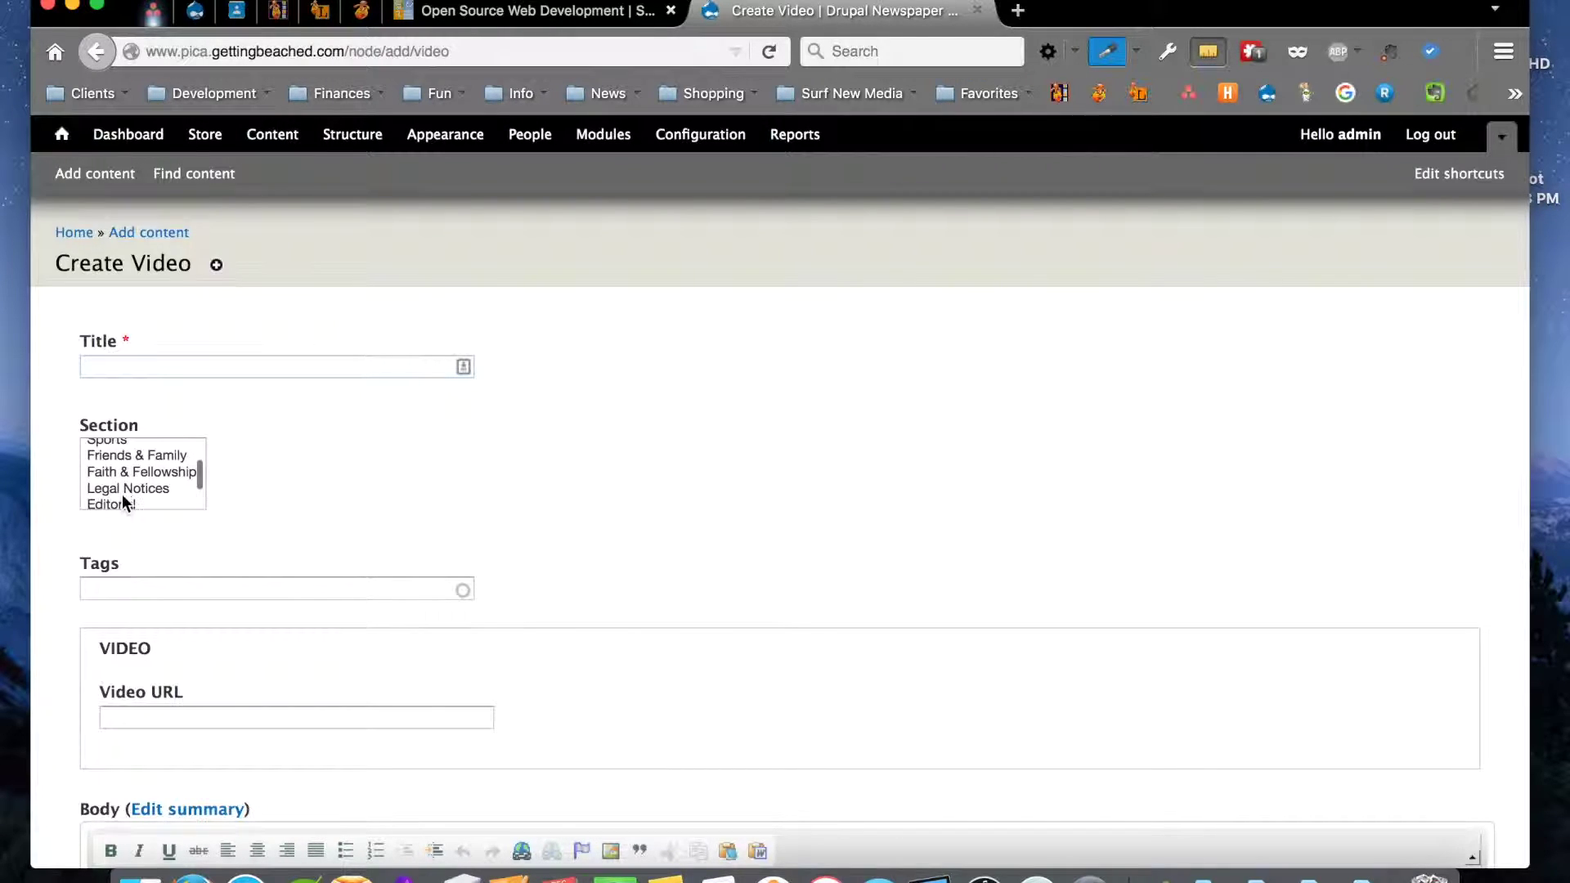
pyautogui.click(121, 500)
pyautogui.scroll(-2, 229, 521)
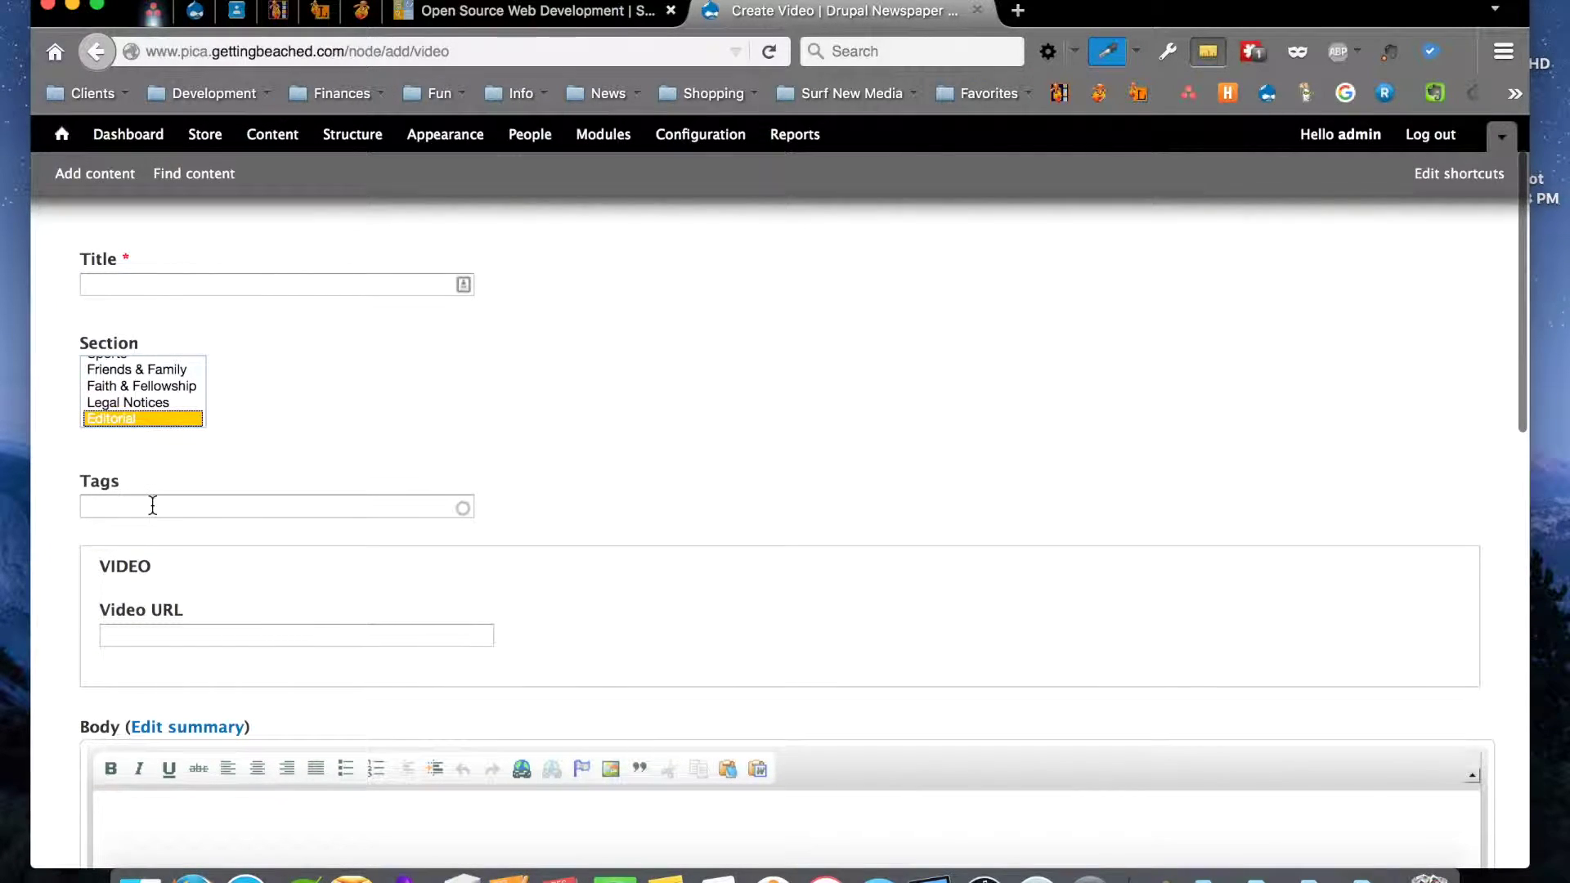
pyautogui.click(152, 505)
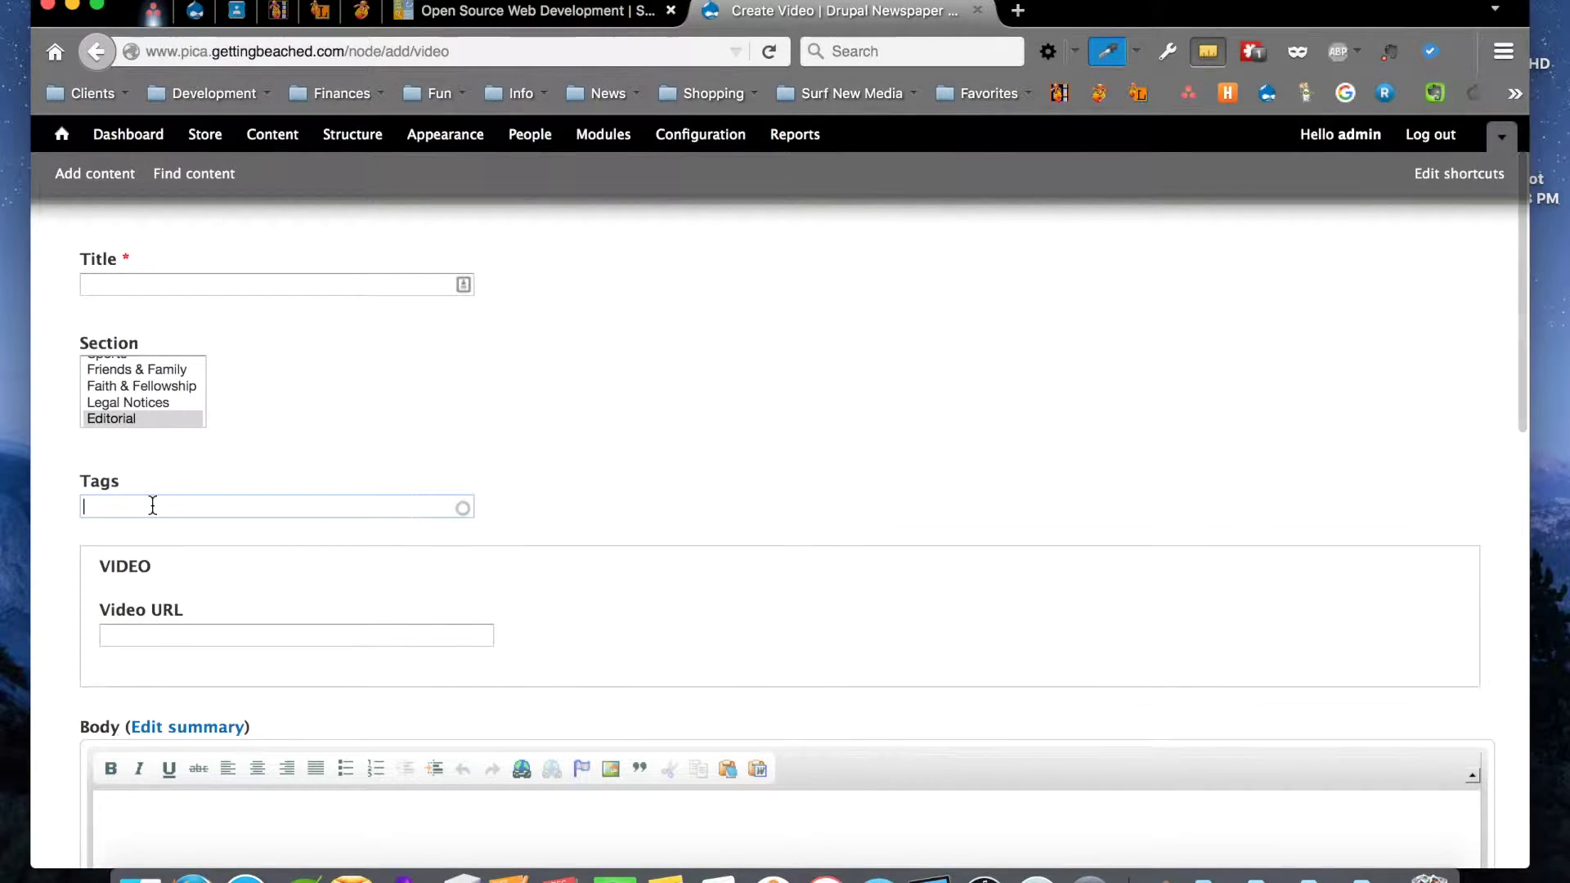
pyautogui.click(129, 635)
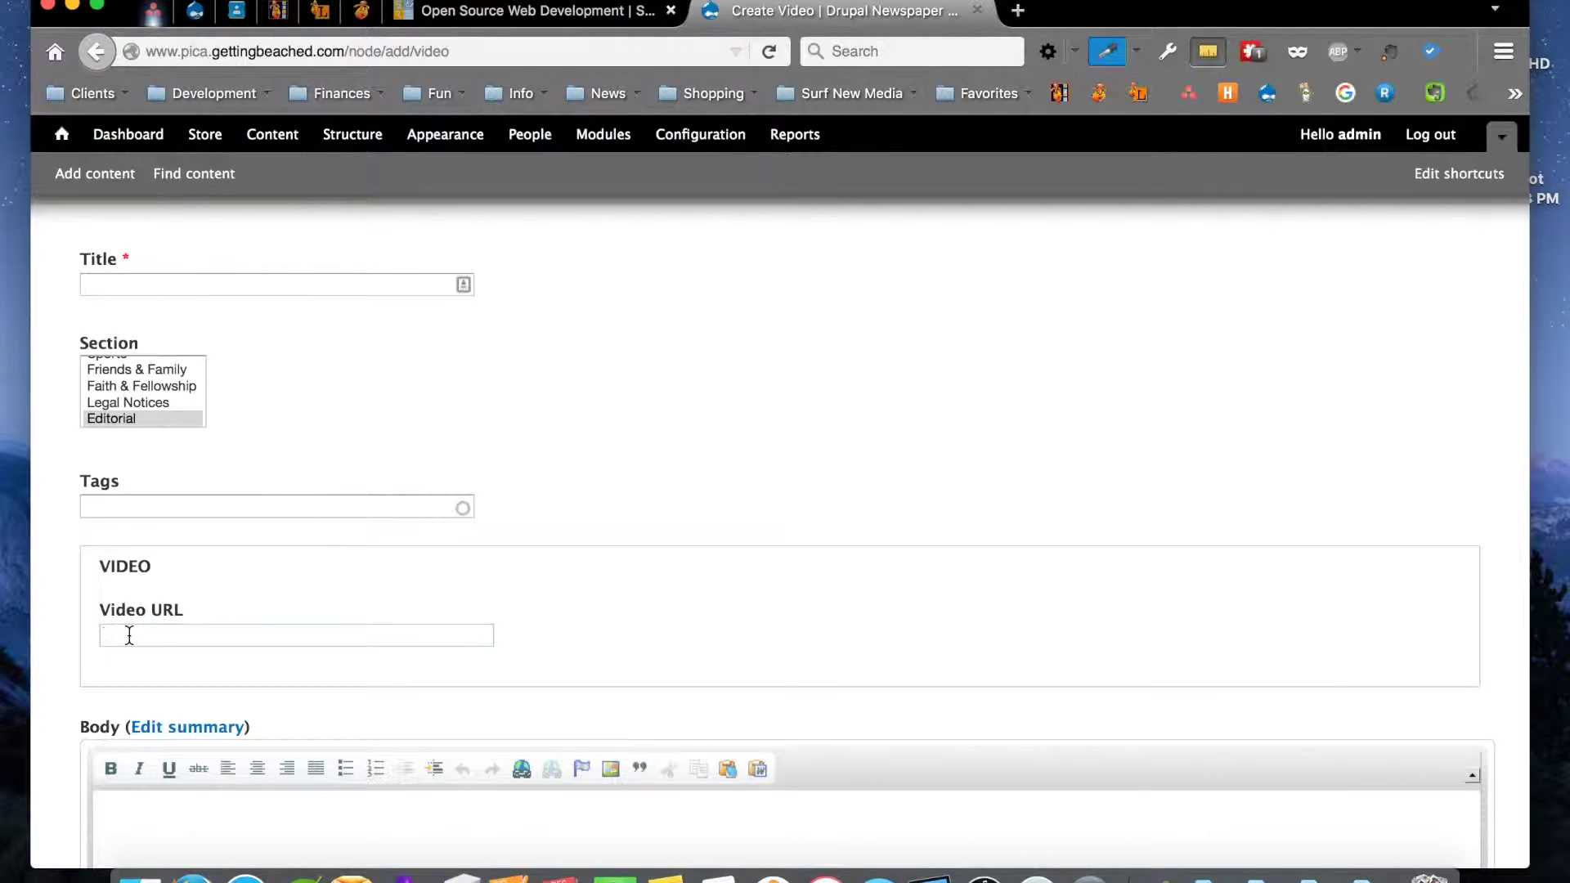
pyautogui.scroll(-5, 280, 622)
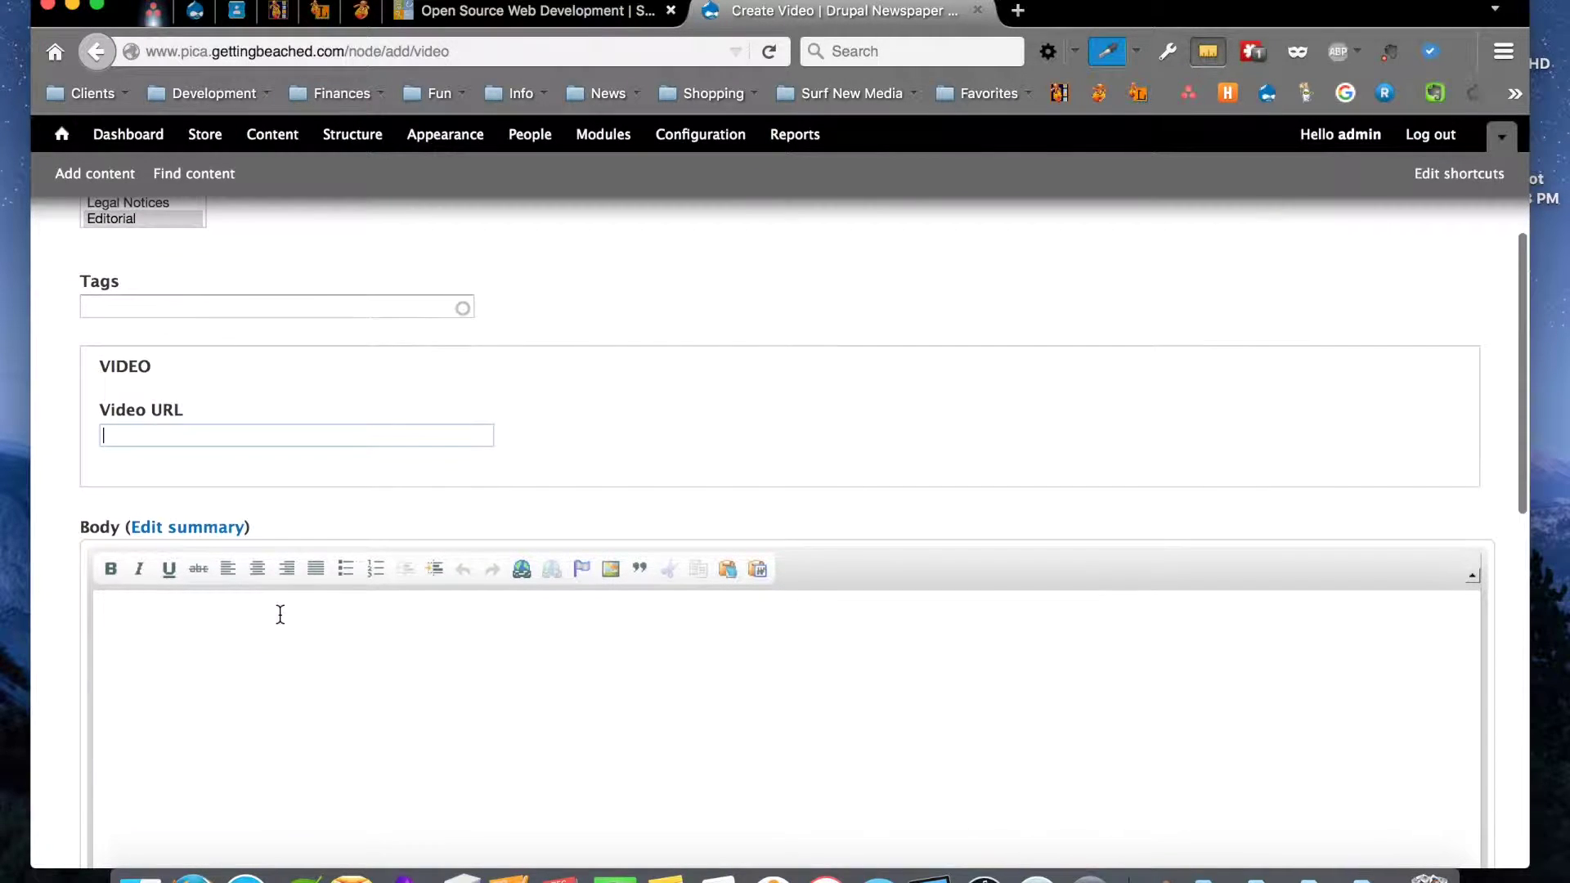
pyautogui.scroll(-10, 280, 614)
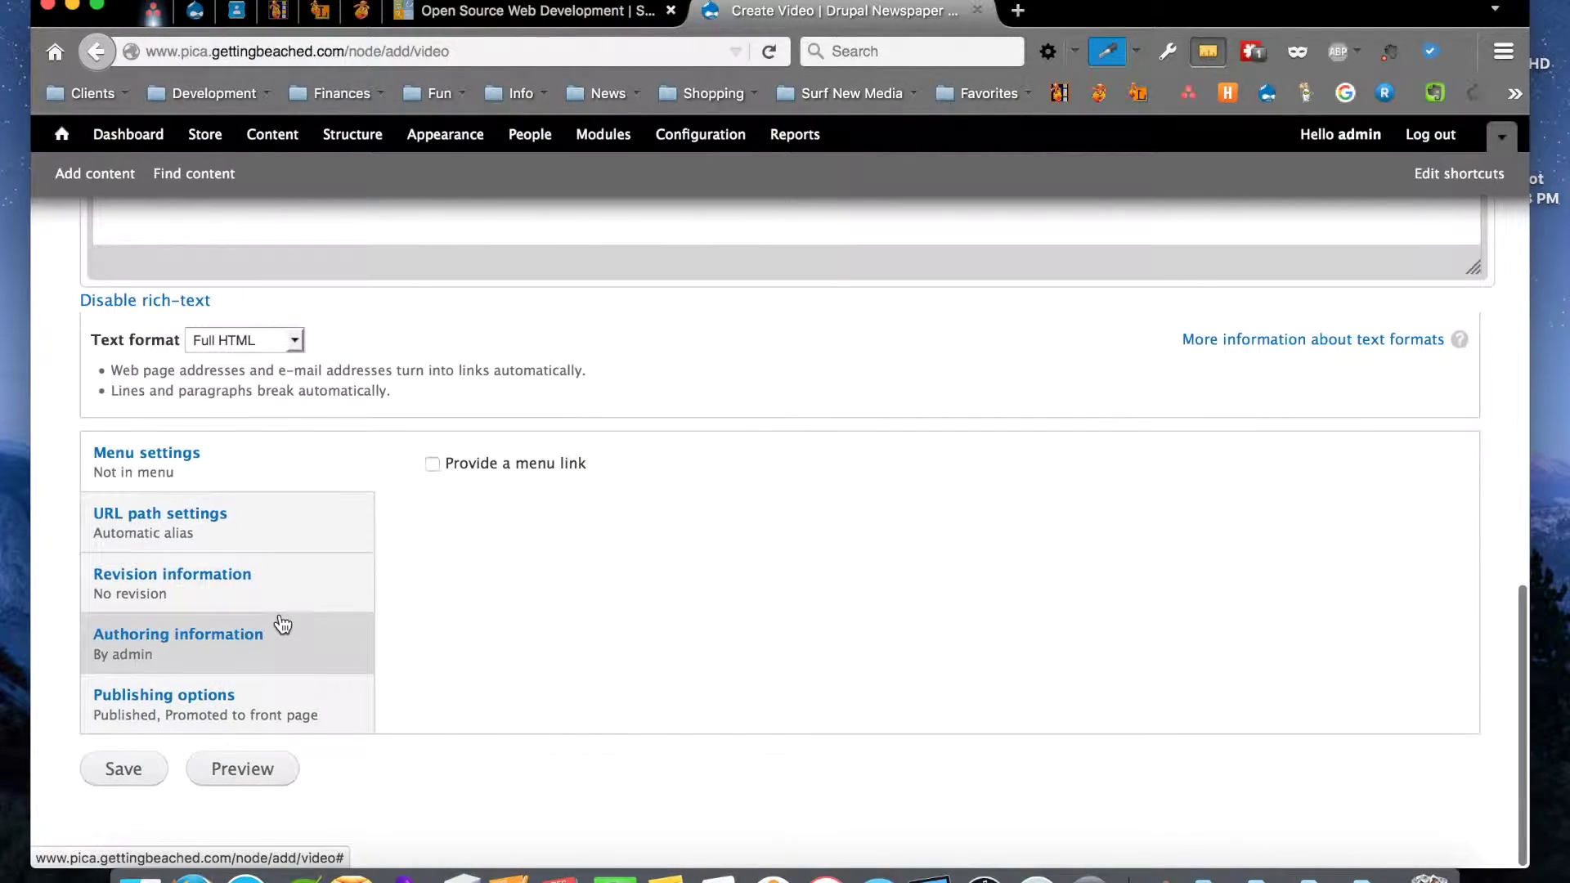
pyautogui.scroll(15, 281, 624)
pyautogui.scroll(2, 283, 623)
# Return to the Add content list, then switch to the Content administration page
pyautogui.click(97, 53)
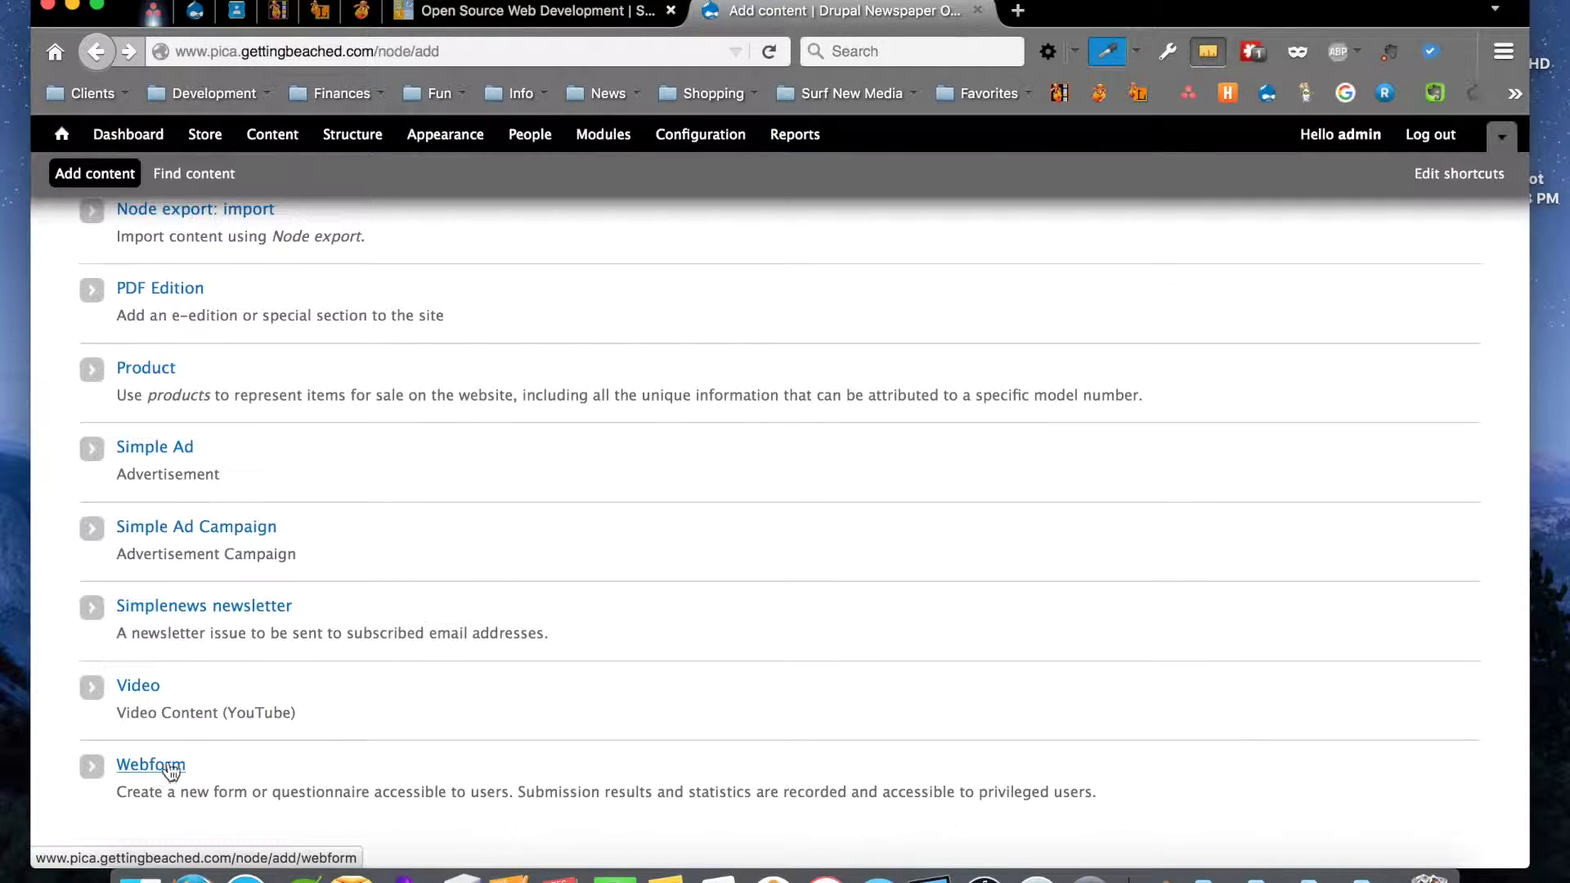
pyautogui.scroll(3, 424, 700)
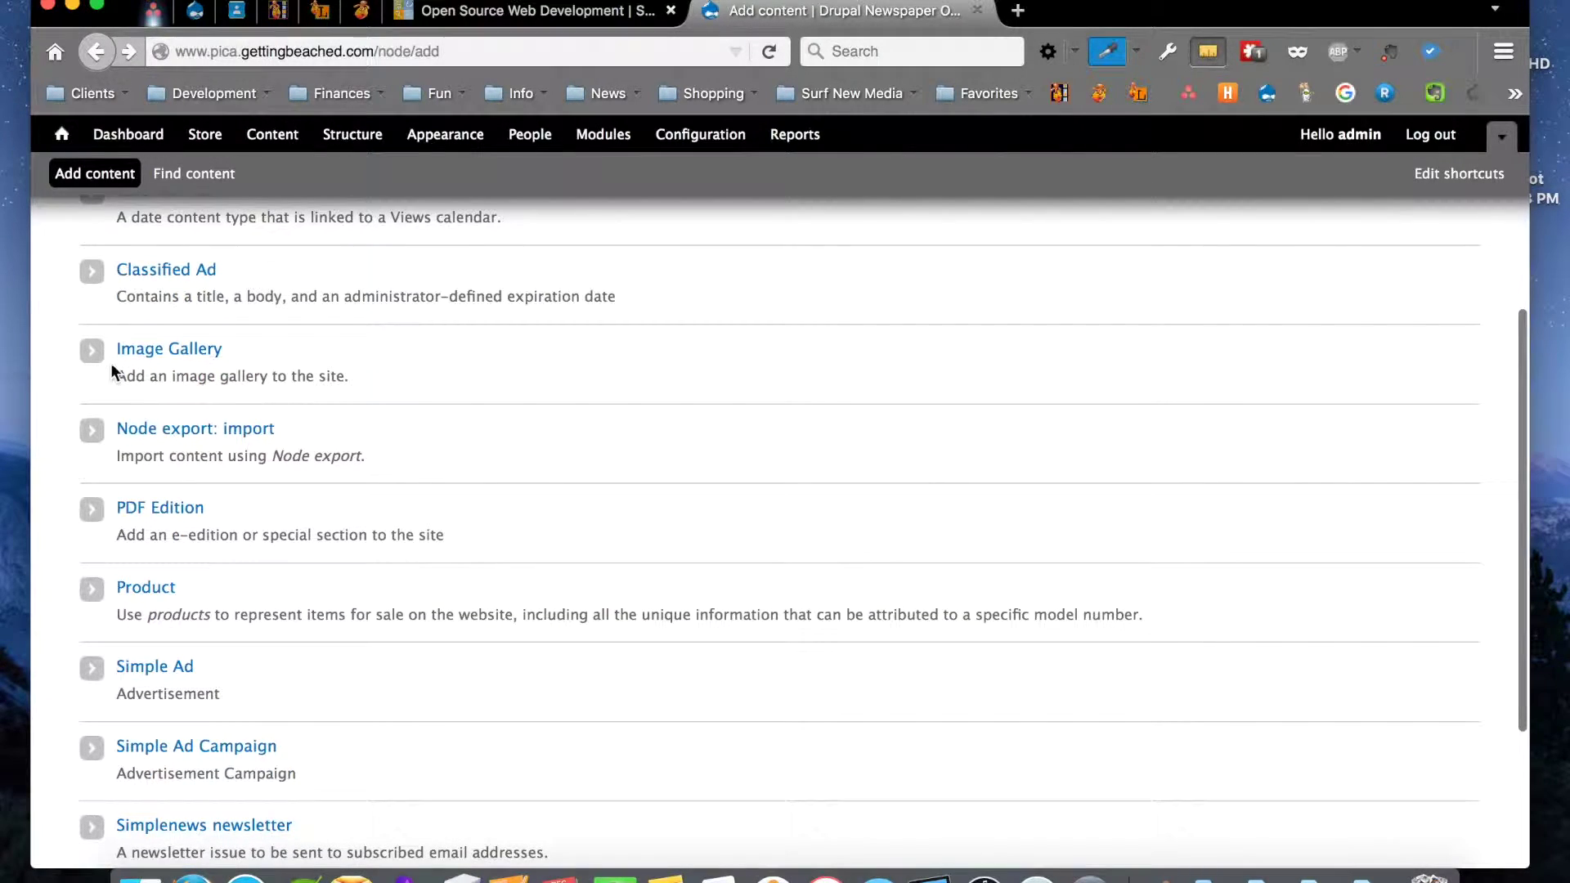
pyautogui.scroll(-3, 291, 314)
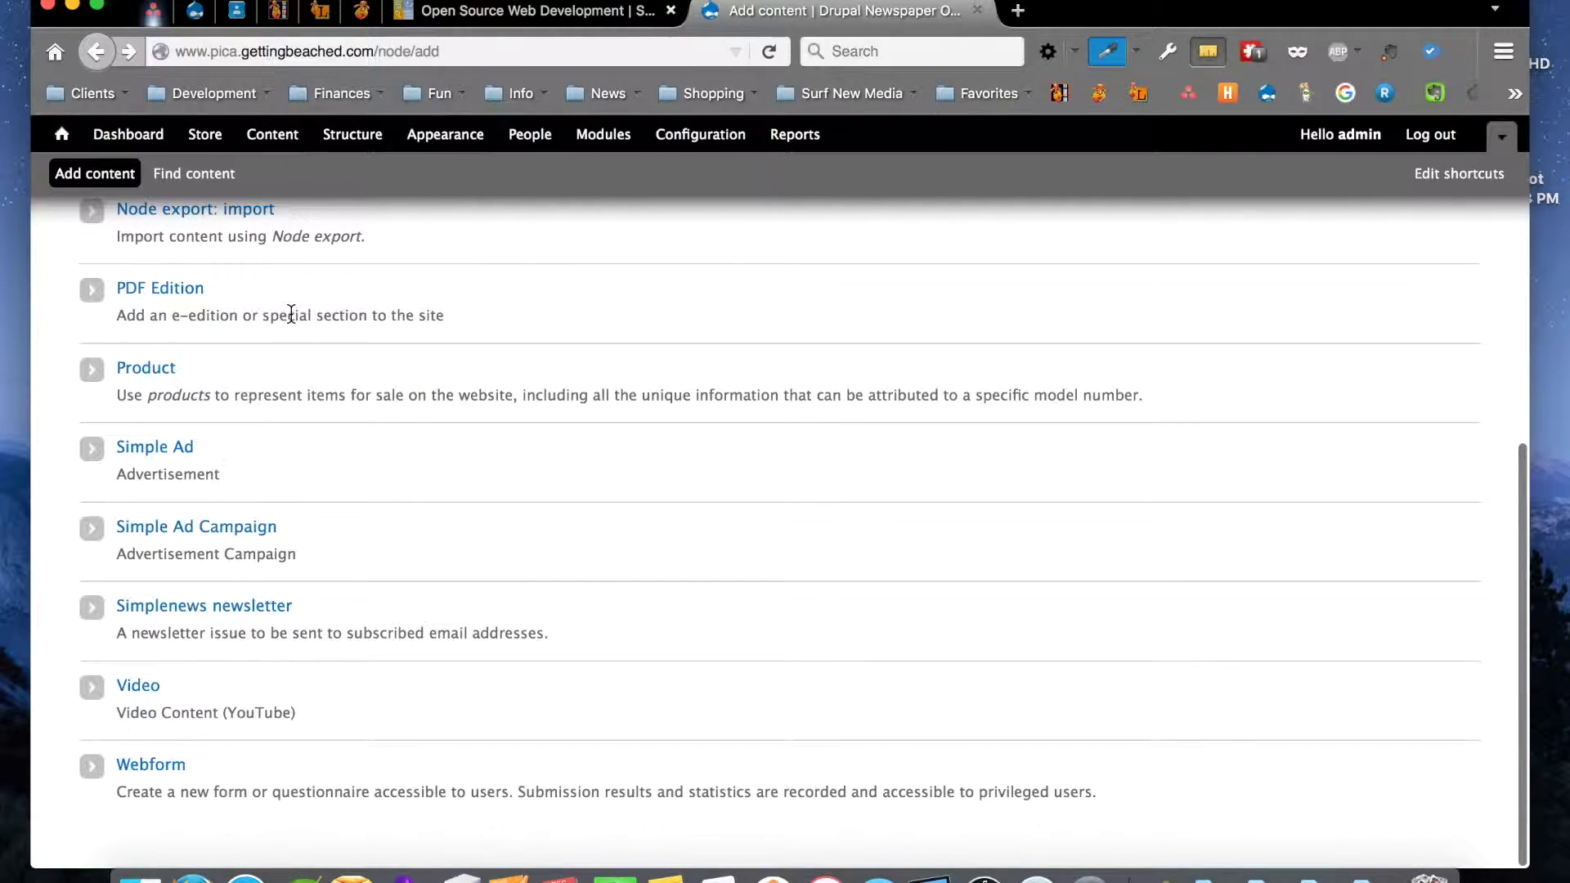
pyautogui.scroll(1, 290, 314)
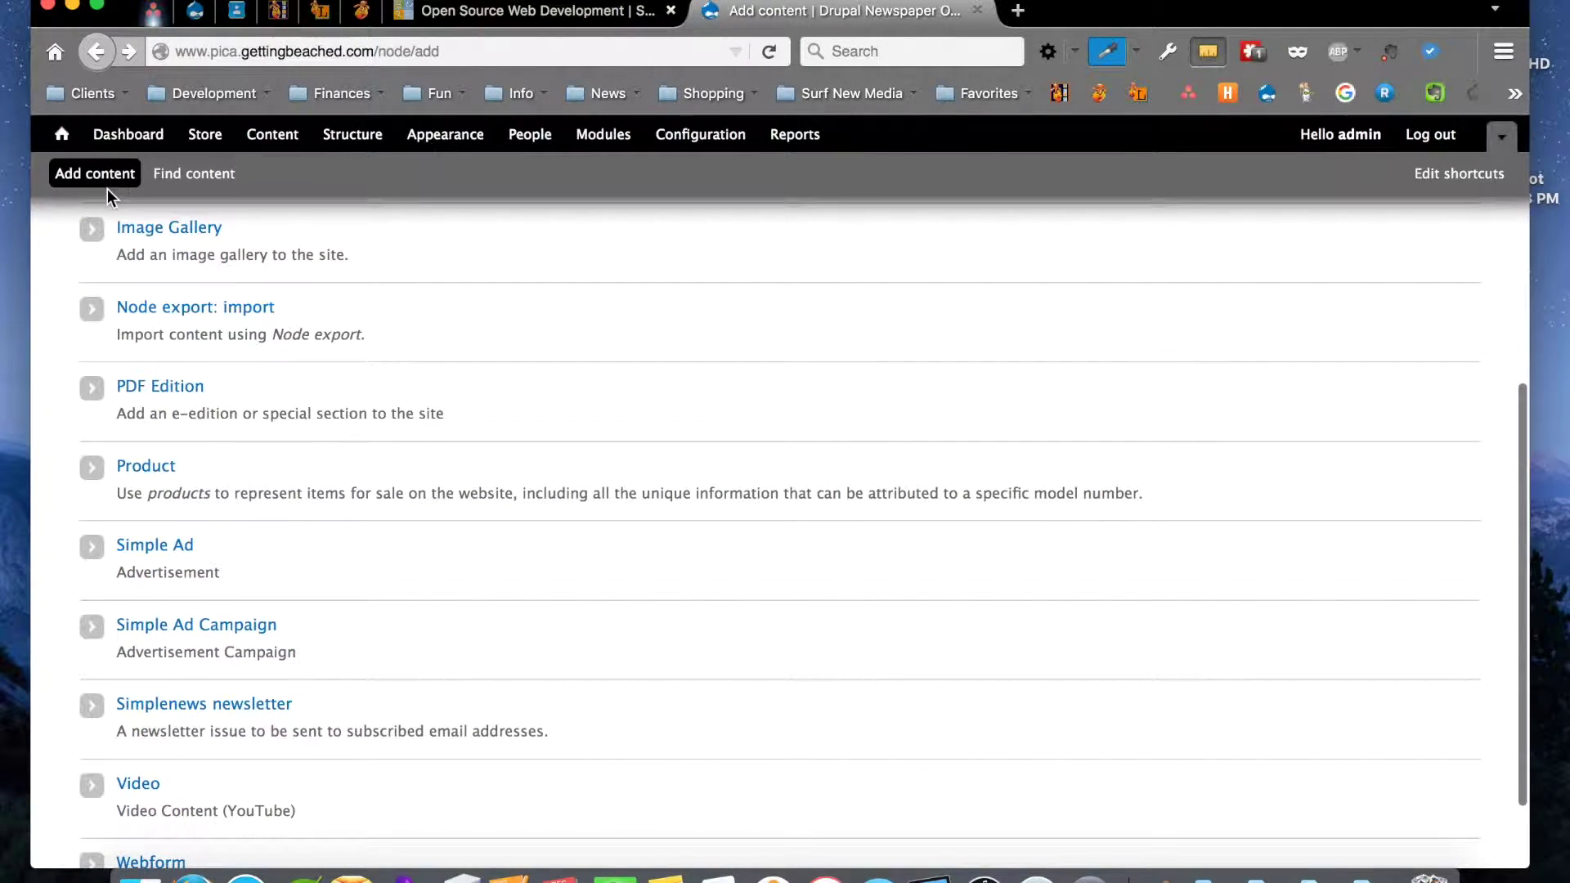
pyautogui.click(178, 180)
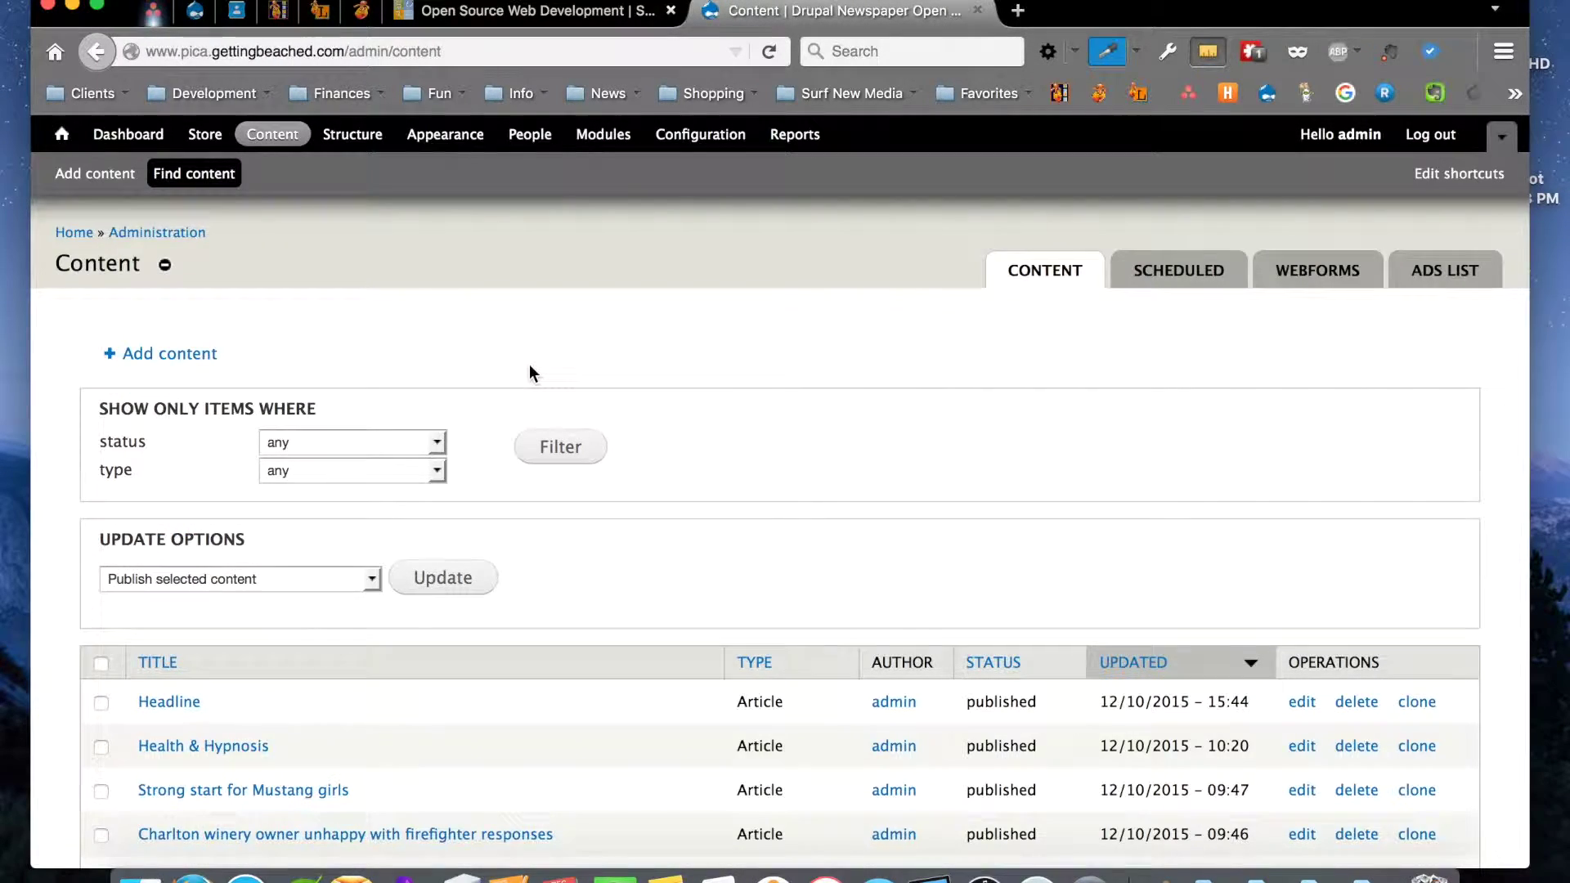
# Filter the content list to type Simple Ad, showing items like Top Ad Ford and Hosp Half Box
pyautogui.scroll(-8, 529, 372)
pyautogui.scroll(-10, 530, 372)
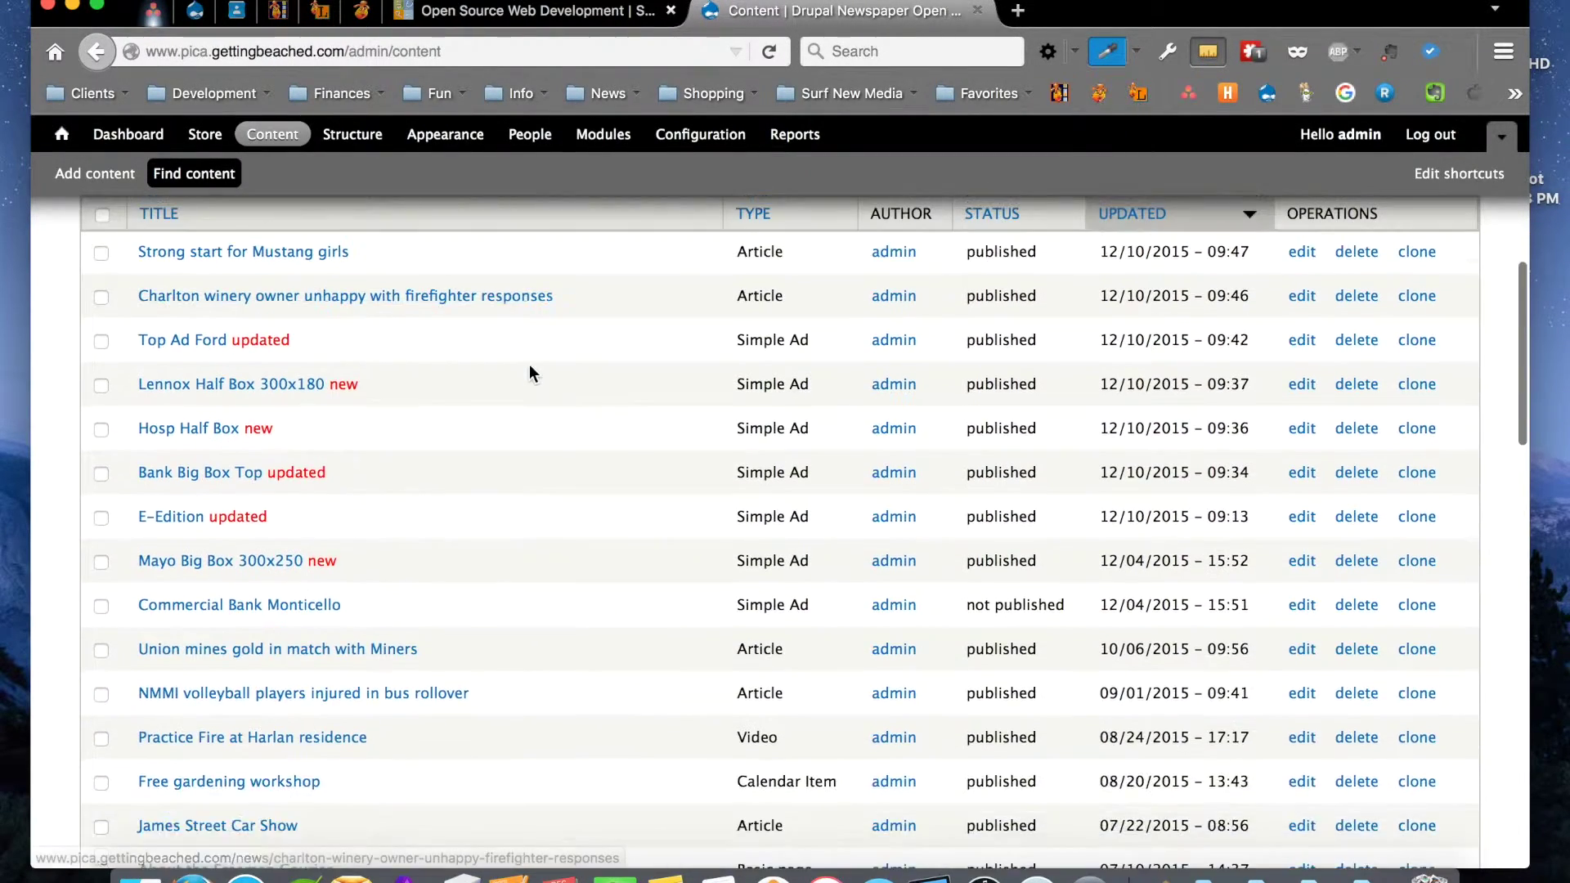
pyautogui.scroll(-6, 530, 372)
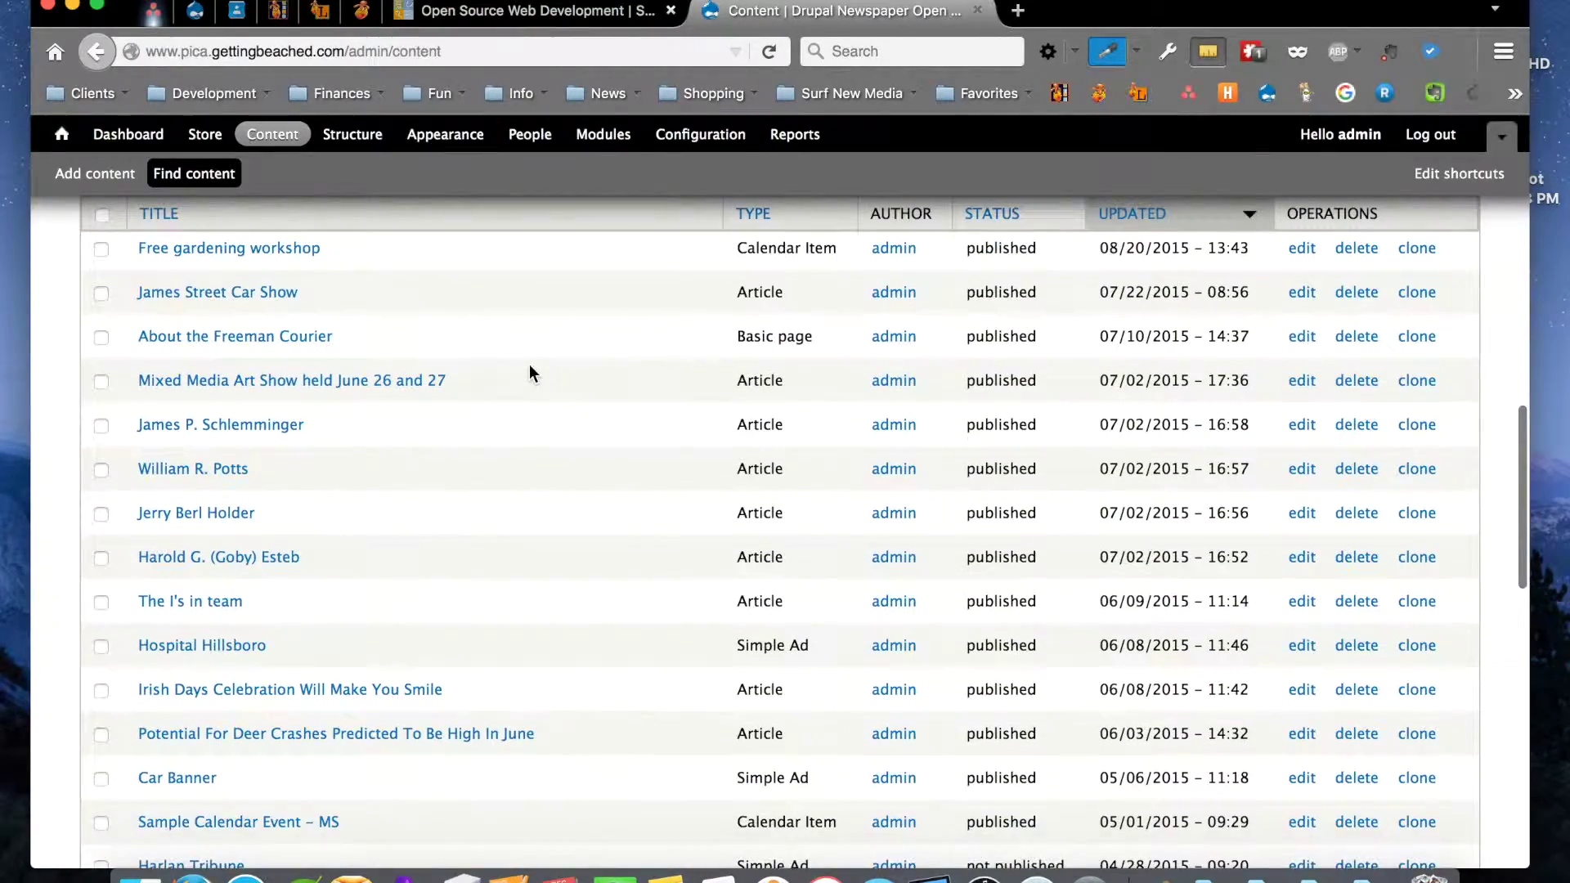
pyautogui.scroll(9, 530, 372)
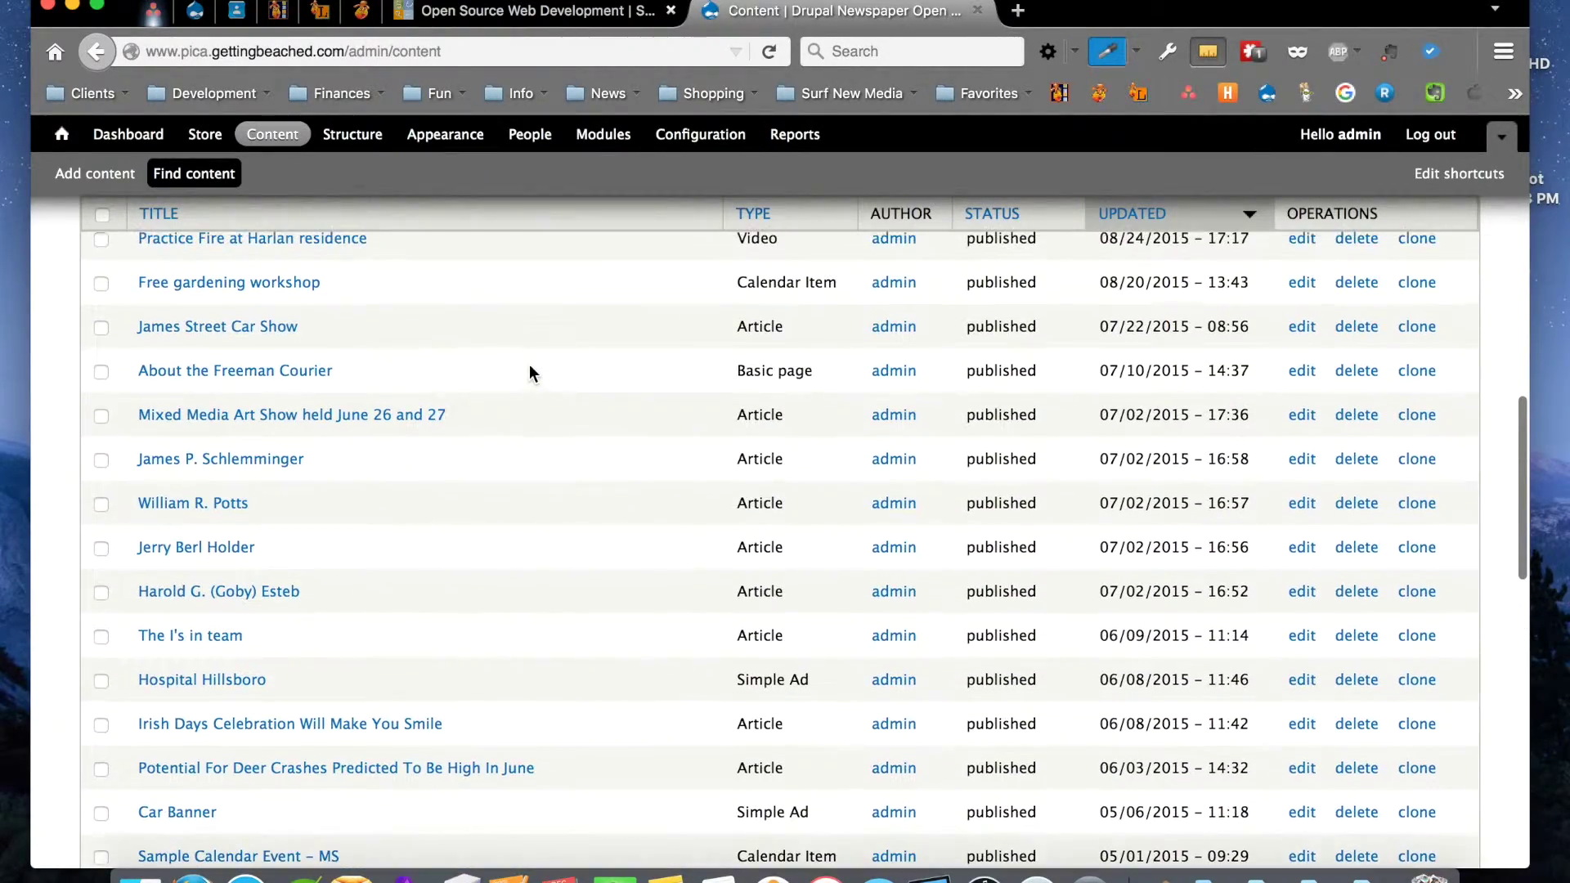
pyautogui.scroll(9, 529, 373)
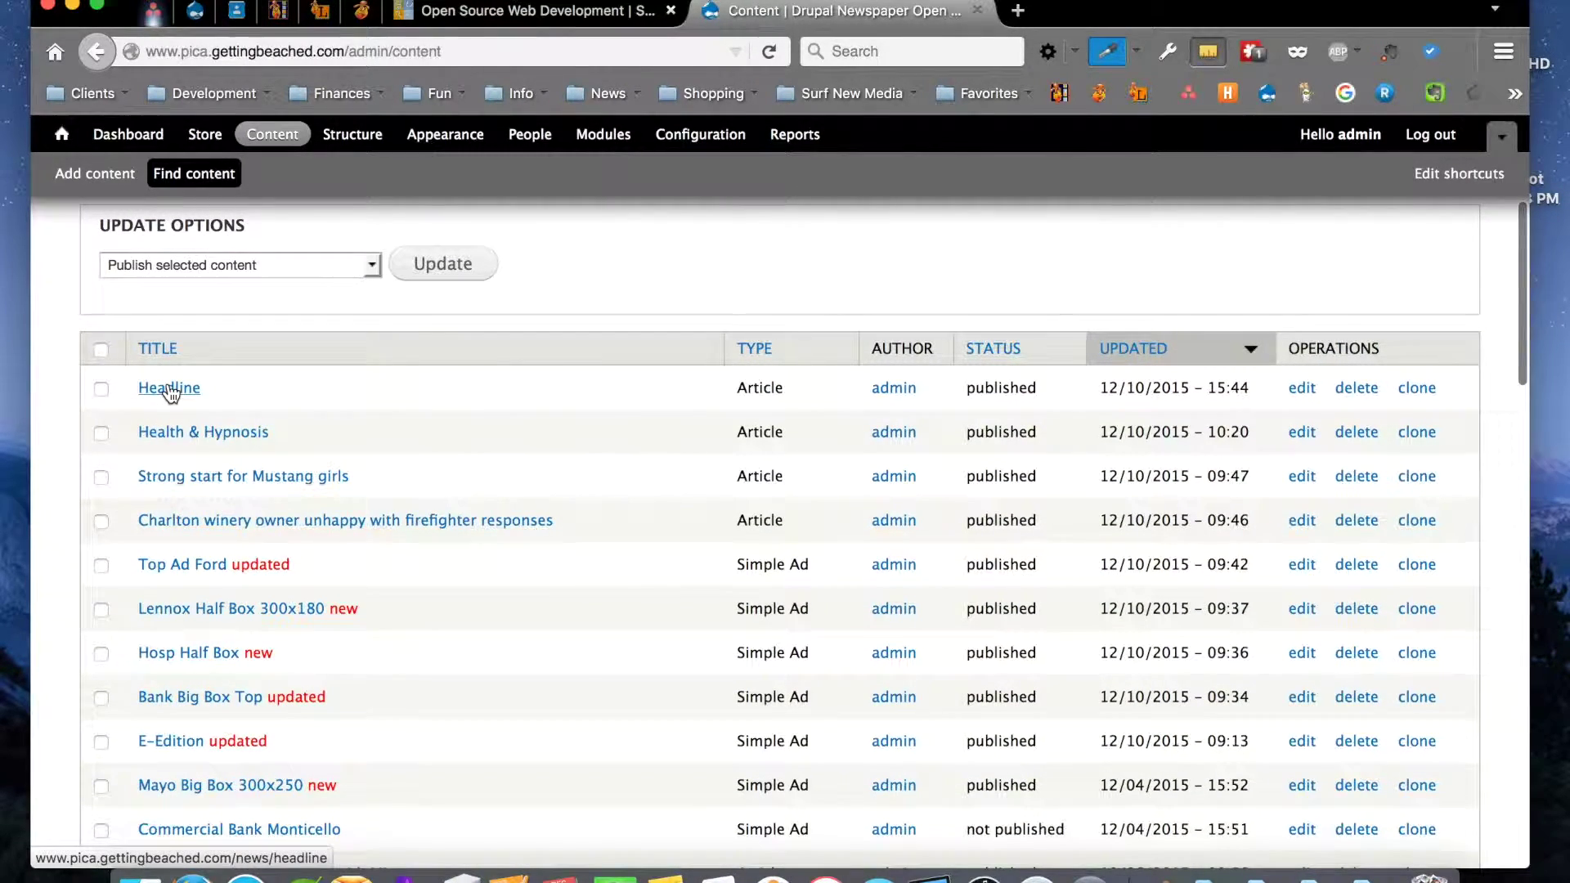
pyautogui.scroll(6, 515, 559)
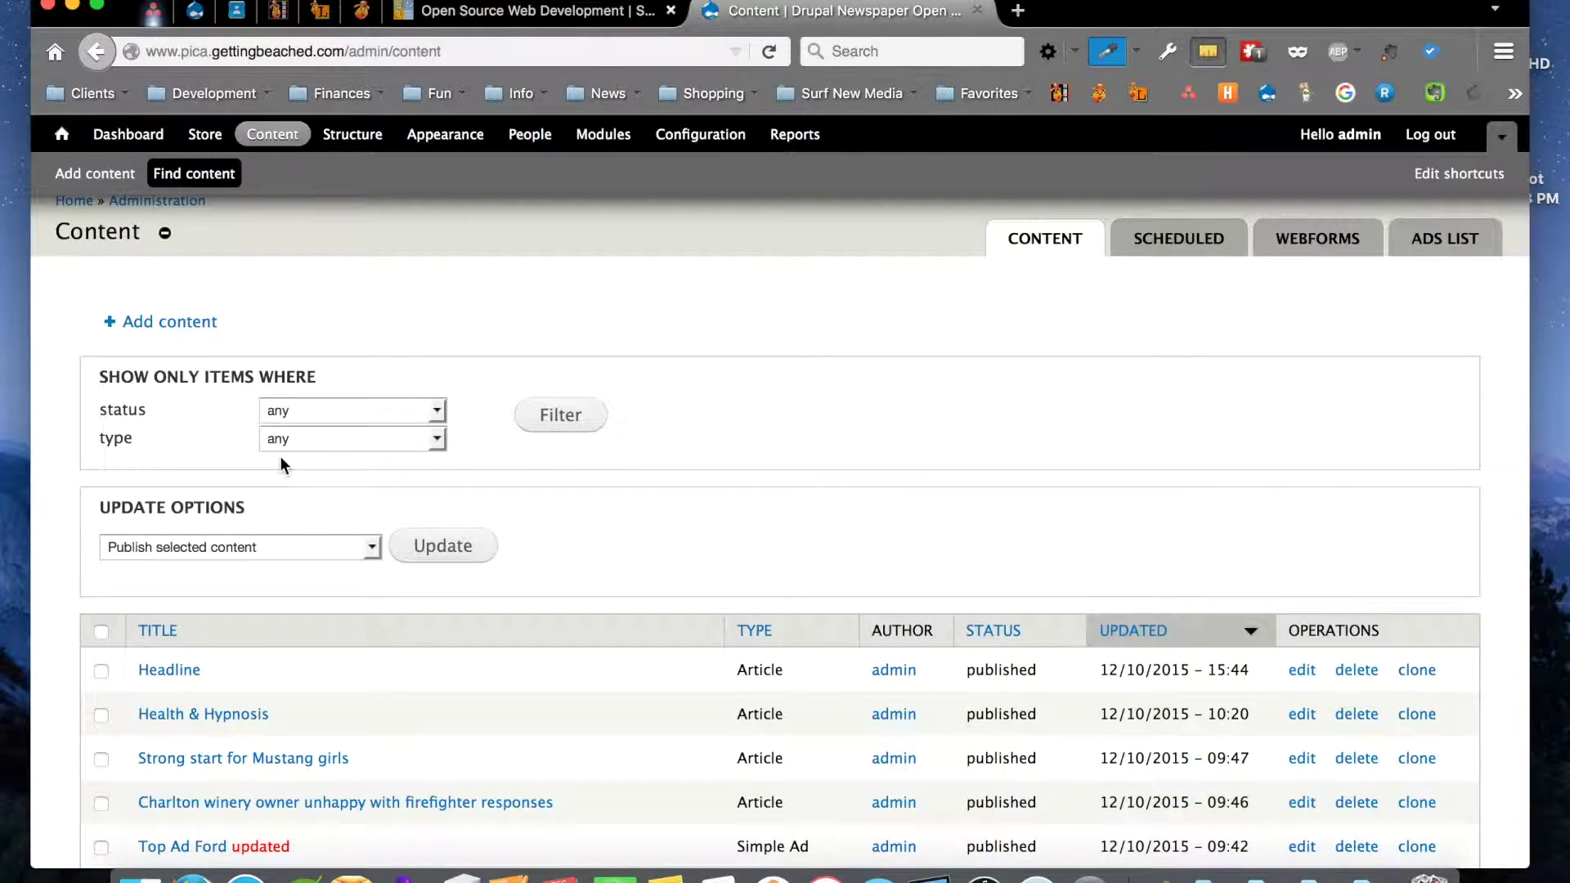
pyautogui.click(306, 439)
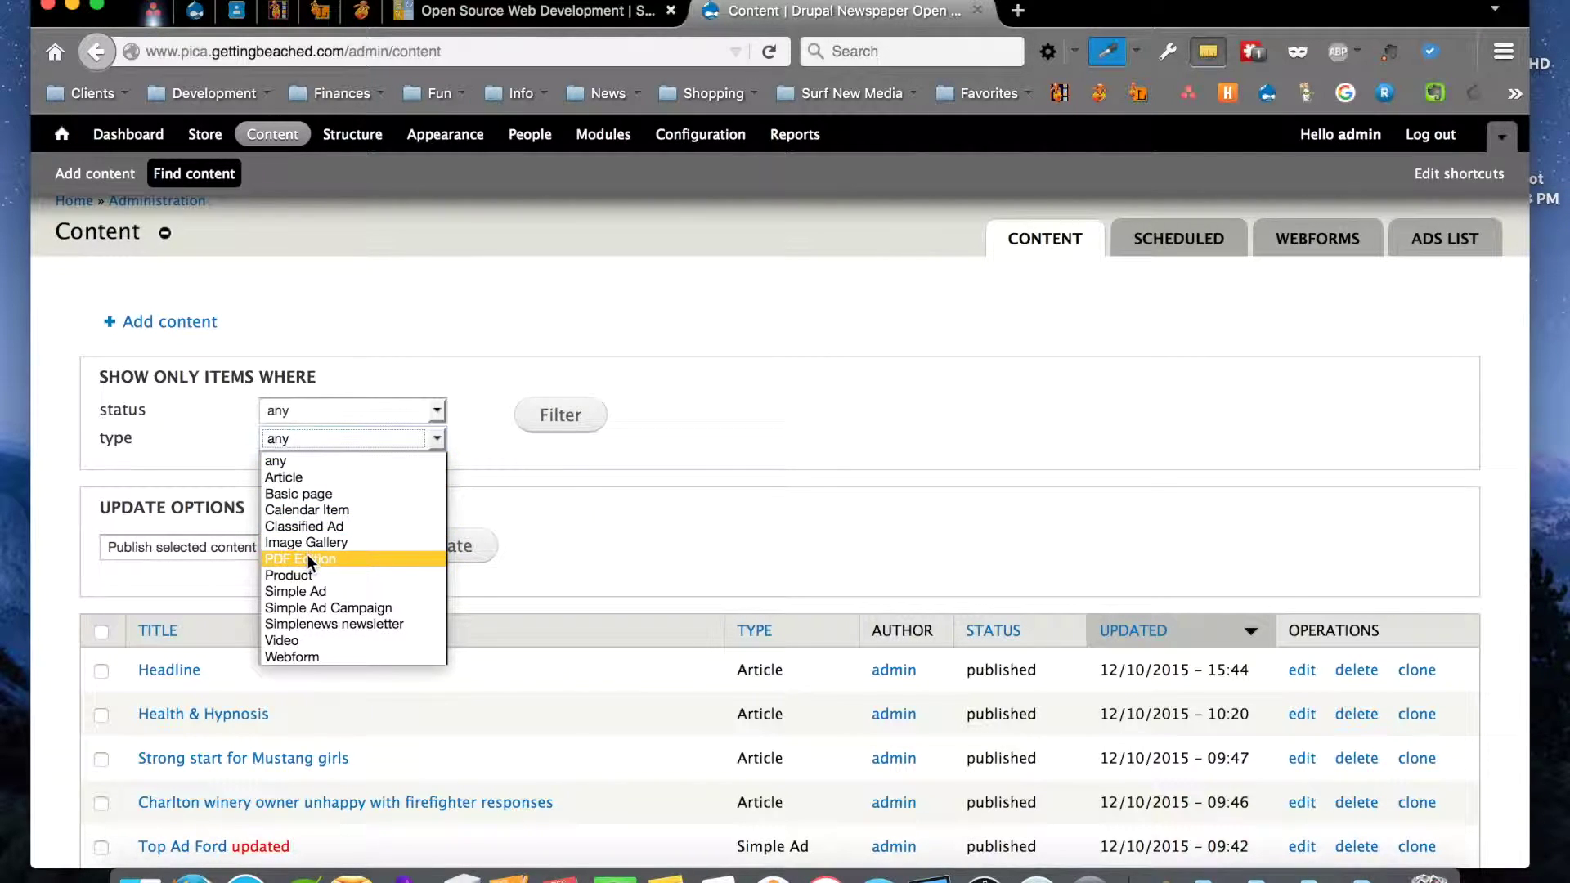
pyautogui.click(307, 586)
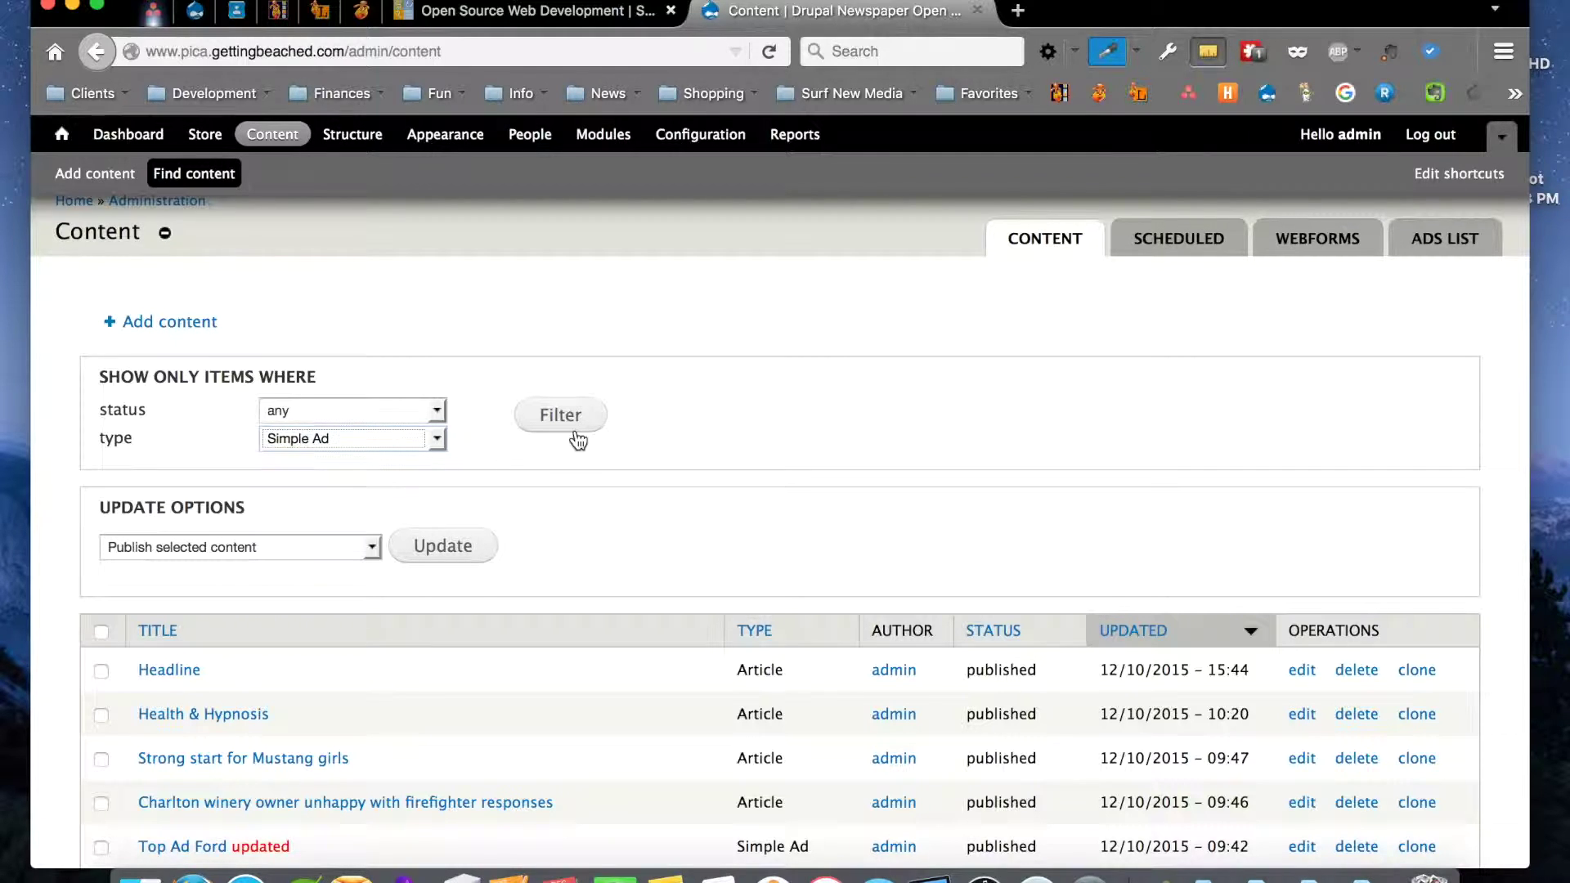
pyautogui.click(566, 415)
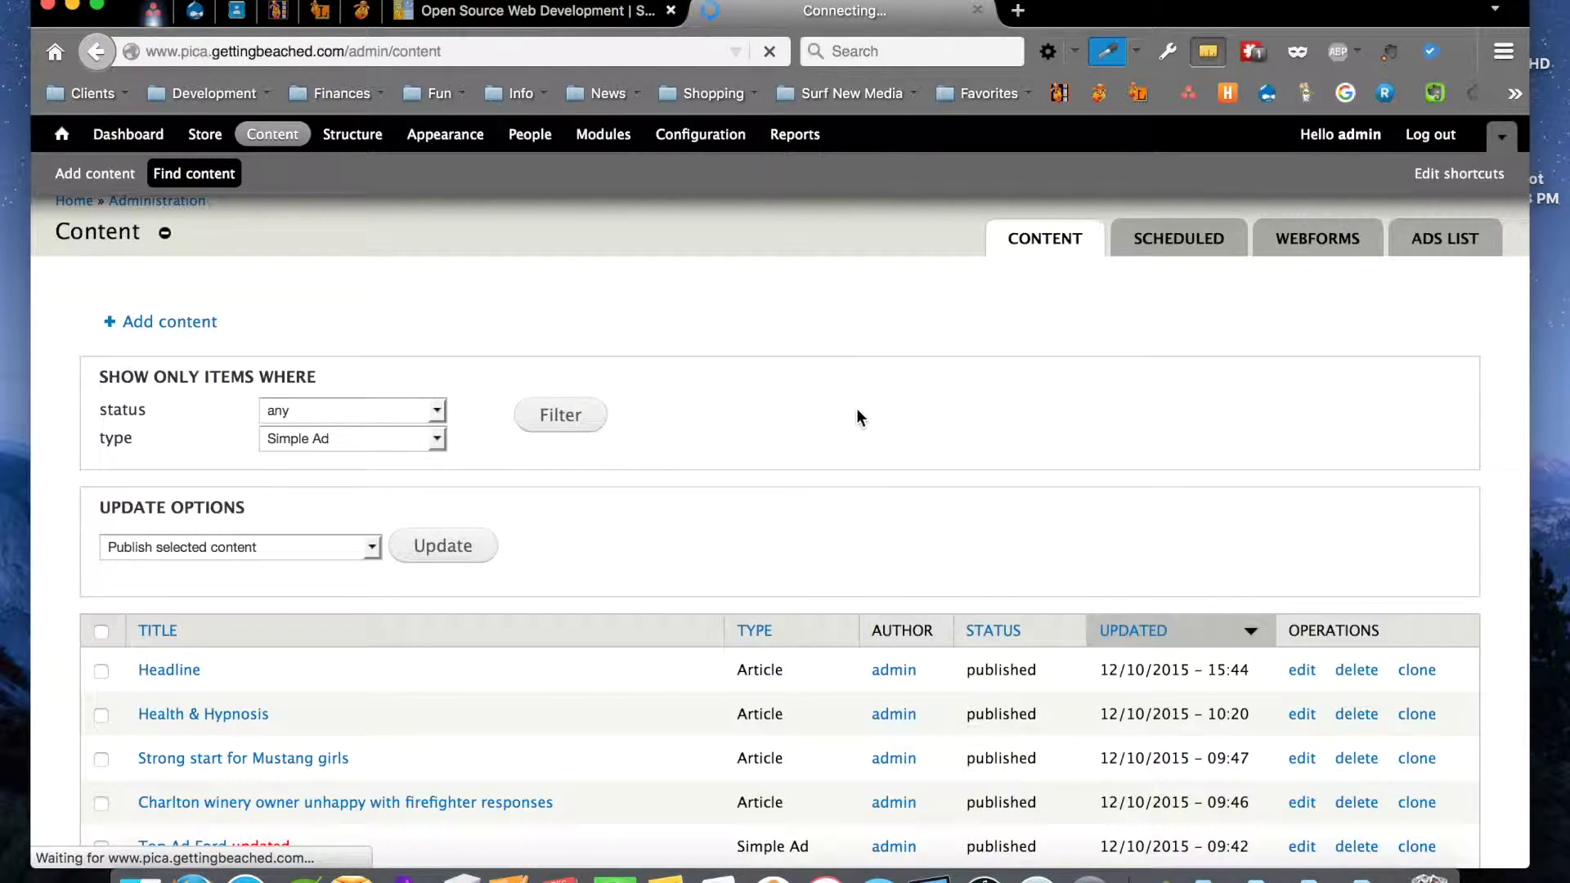
pyautogui.scroll(-3, 855, 417)
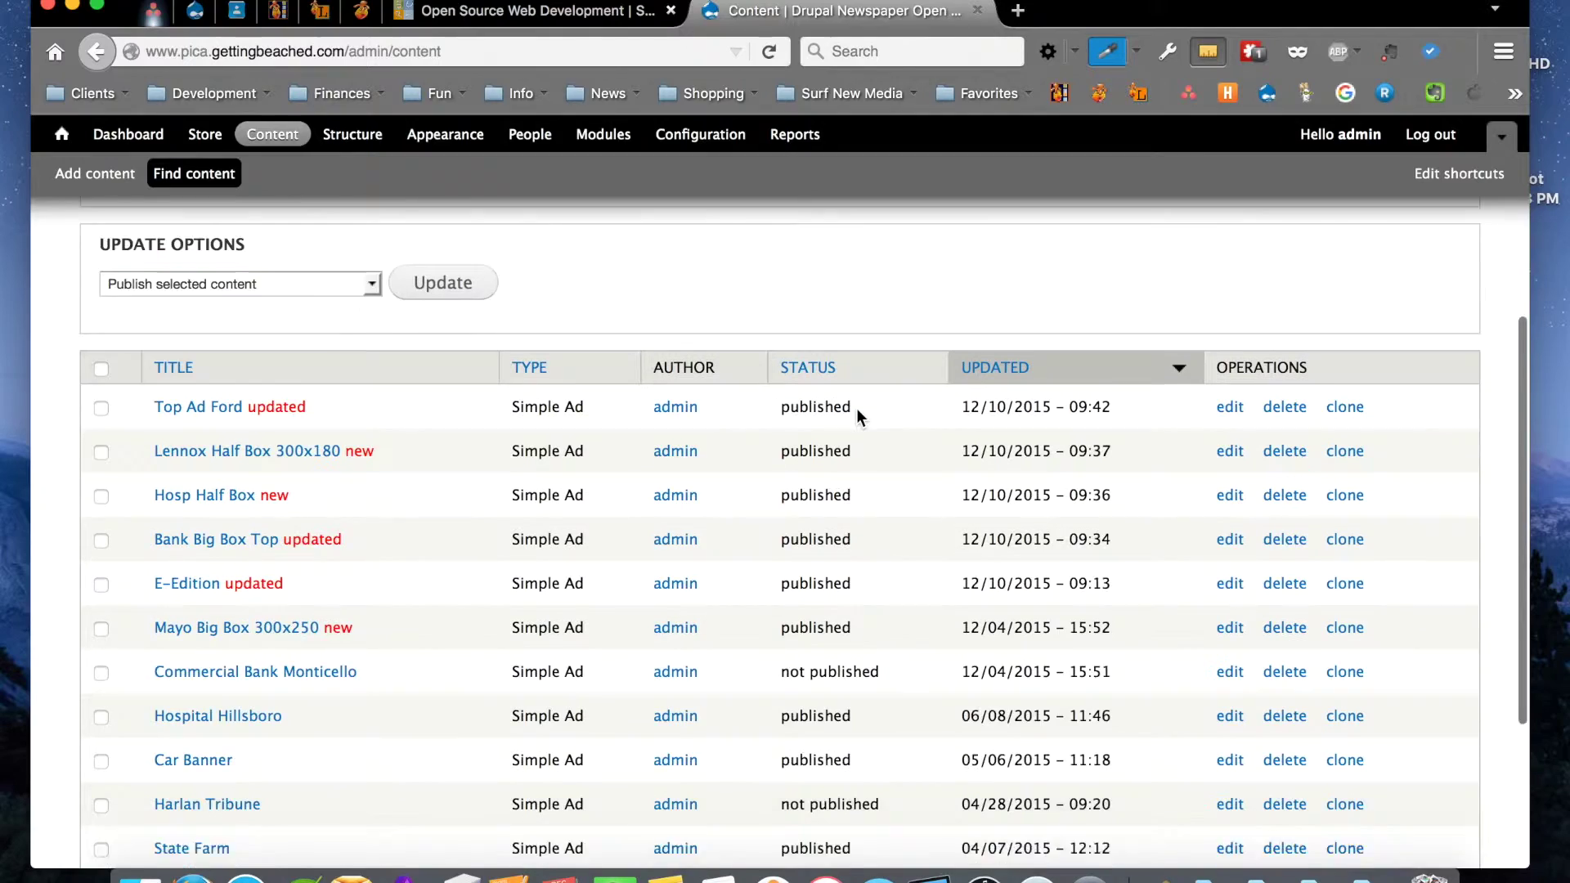
pyautogui.scroll(-4, 857, 415)
pyautogui.scroll(2, 857, 415)
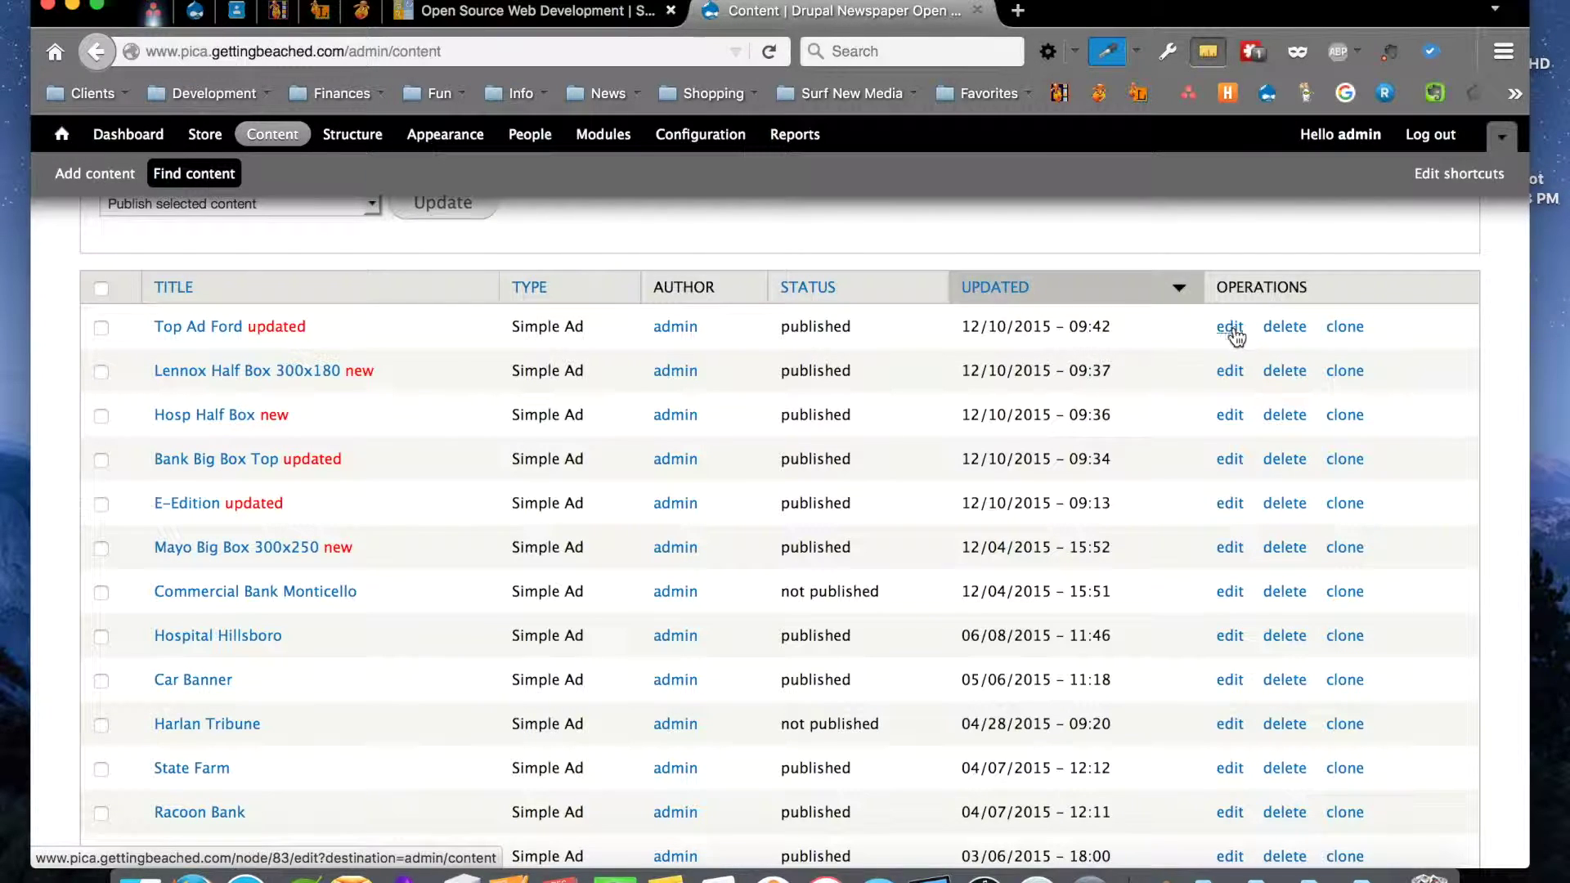
# Open the Top Ad Ford ad's edit form, then move on to the People user list
pyautogui.click(1230, 327)
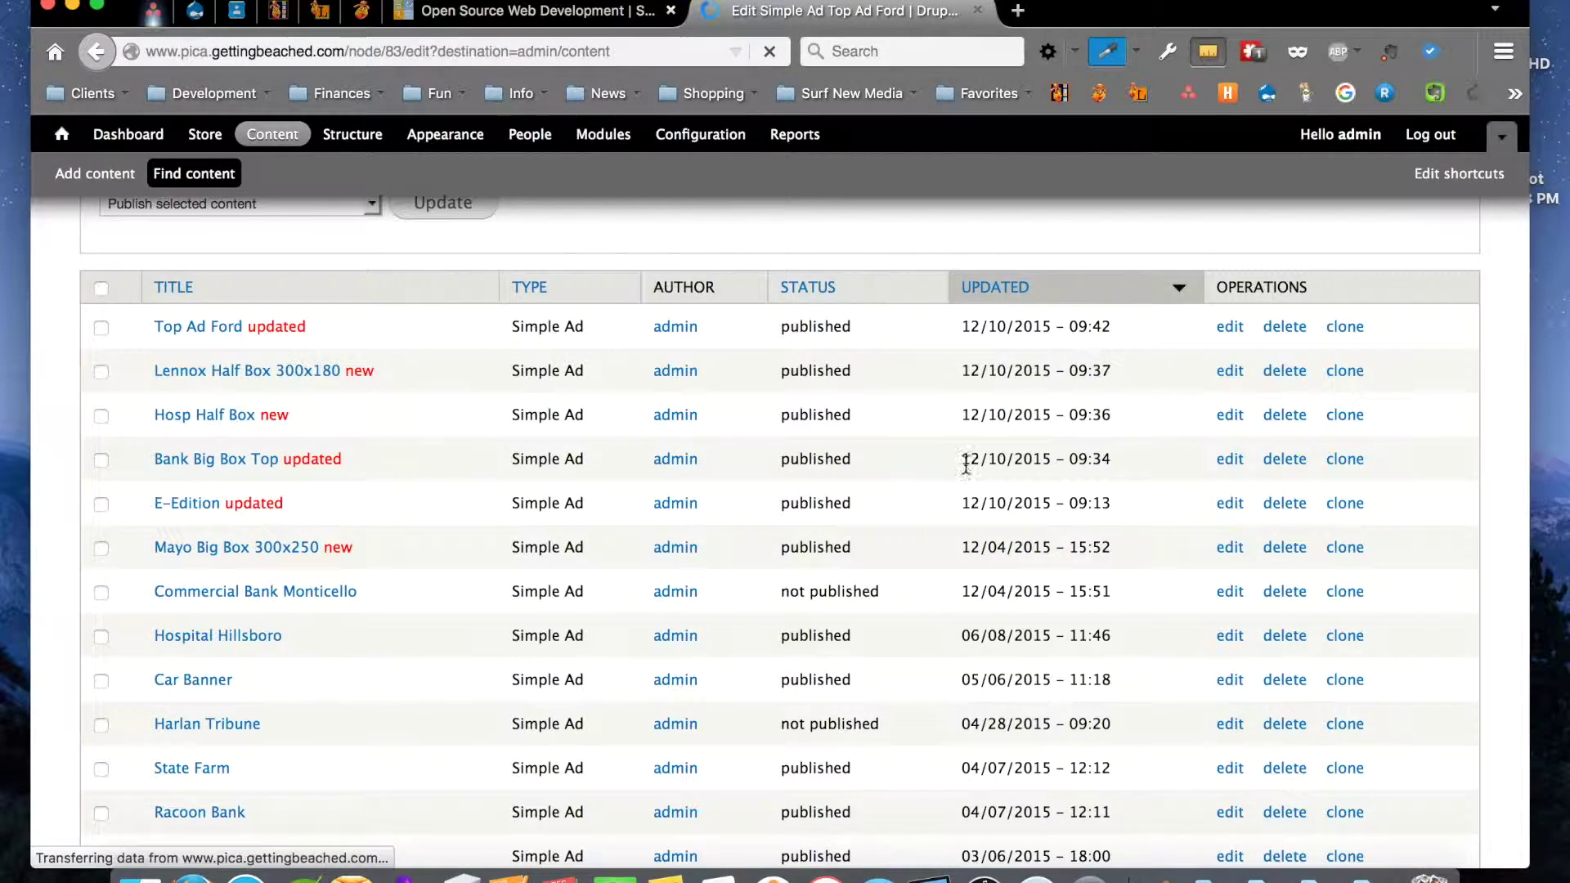
pyautogui.scroll(-5, 715, 503)
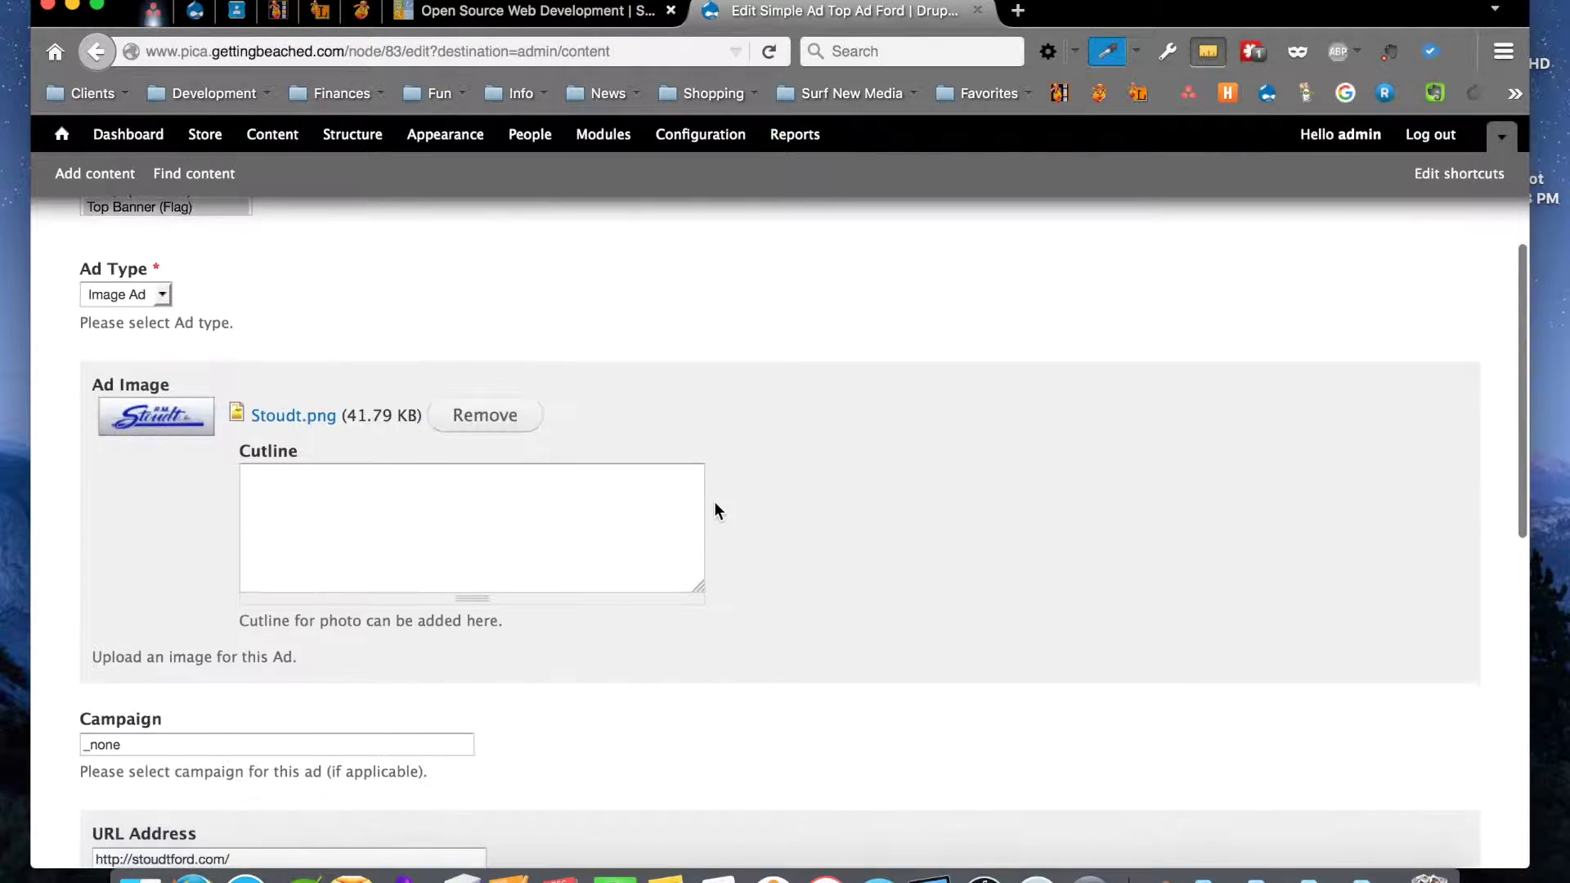
pyautogui.scroll(5, 715, 503)
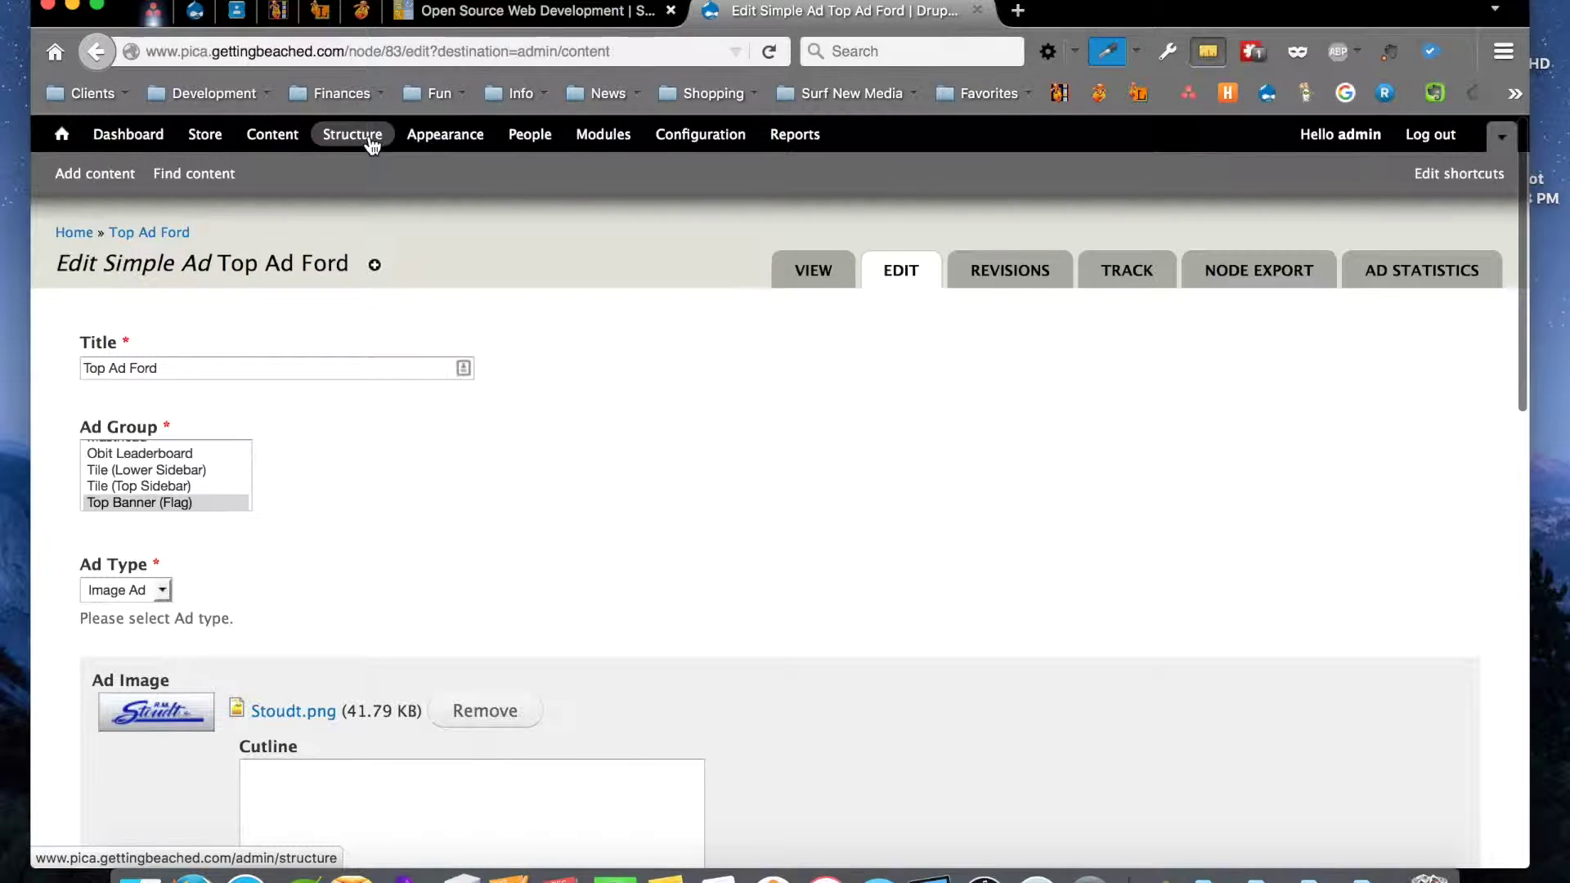
pyautogui.click(531, 137)
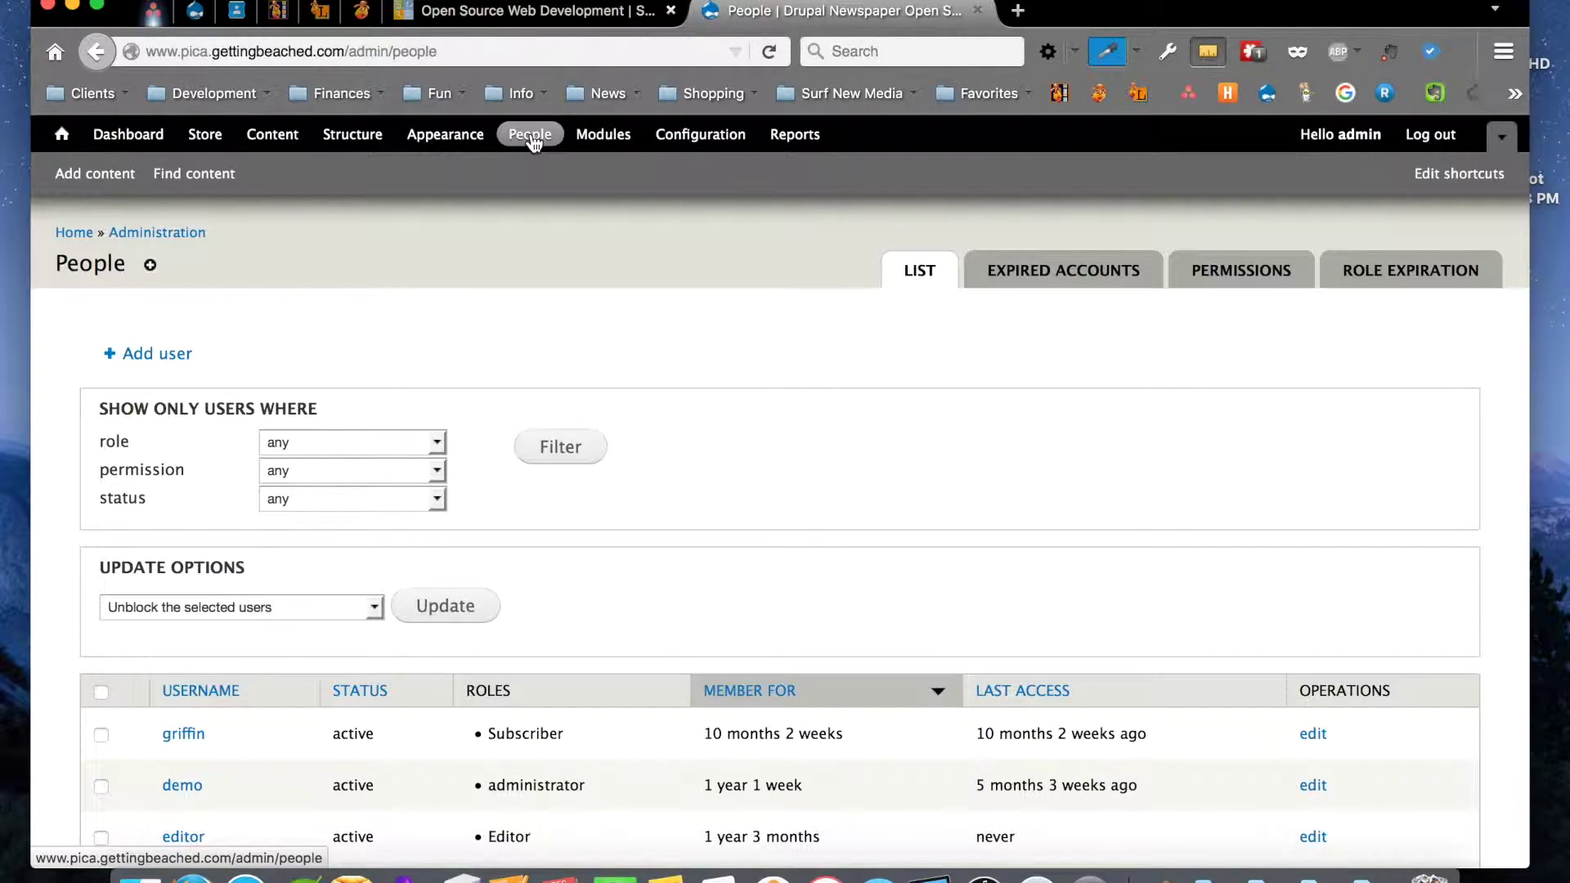
# Scroll the People list to review the four active users and their Subscriber, Editor and administrator roles
pyautogui.scroll(-3, 737, 171)
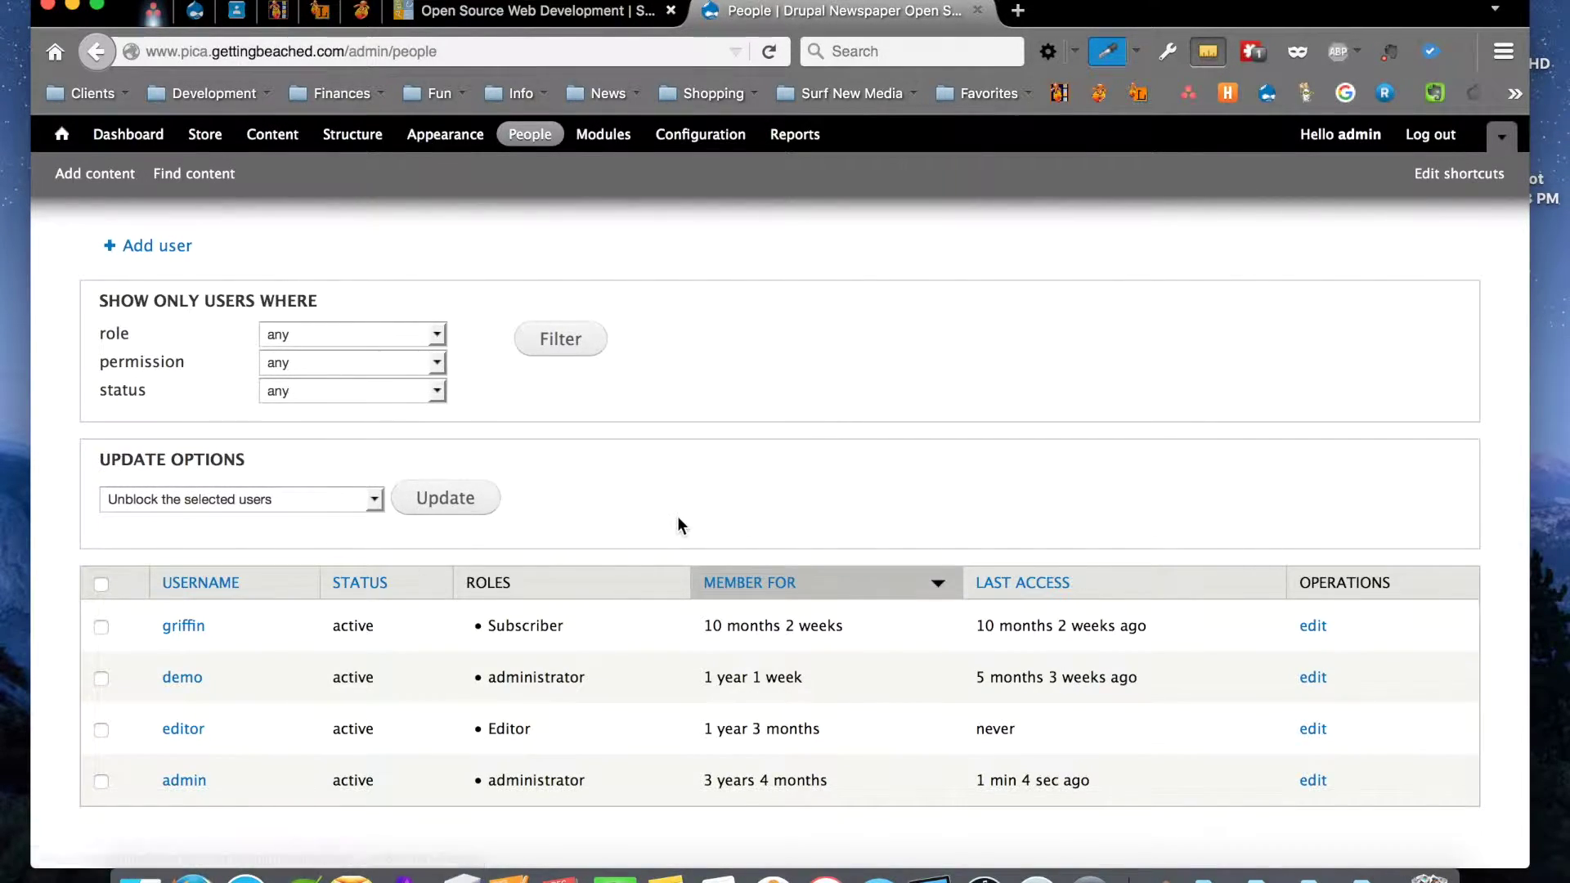
pyautogui.scroll(3, 678, 525)
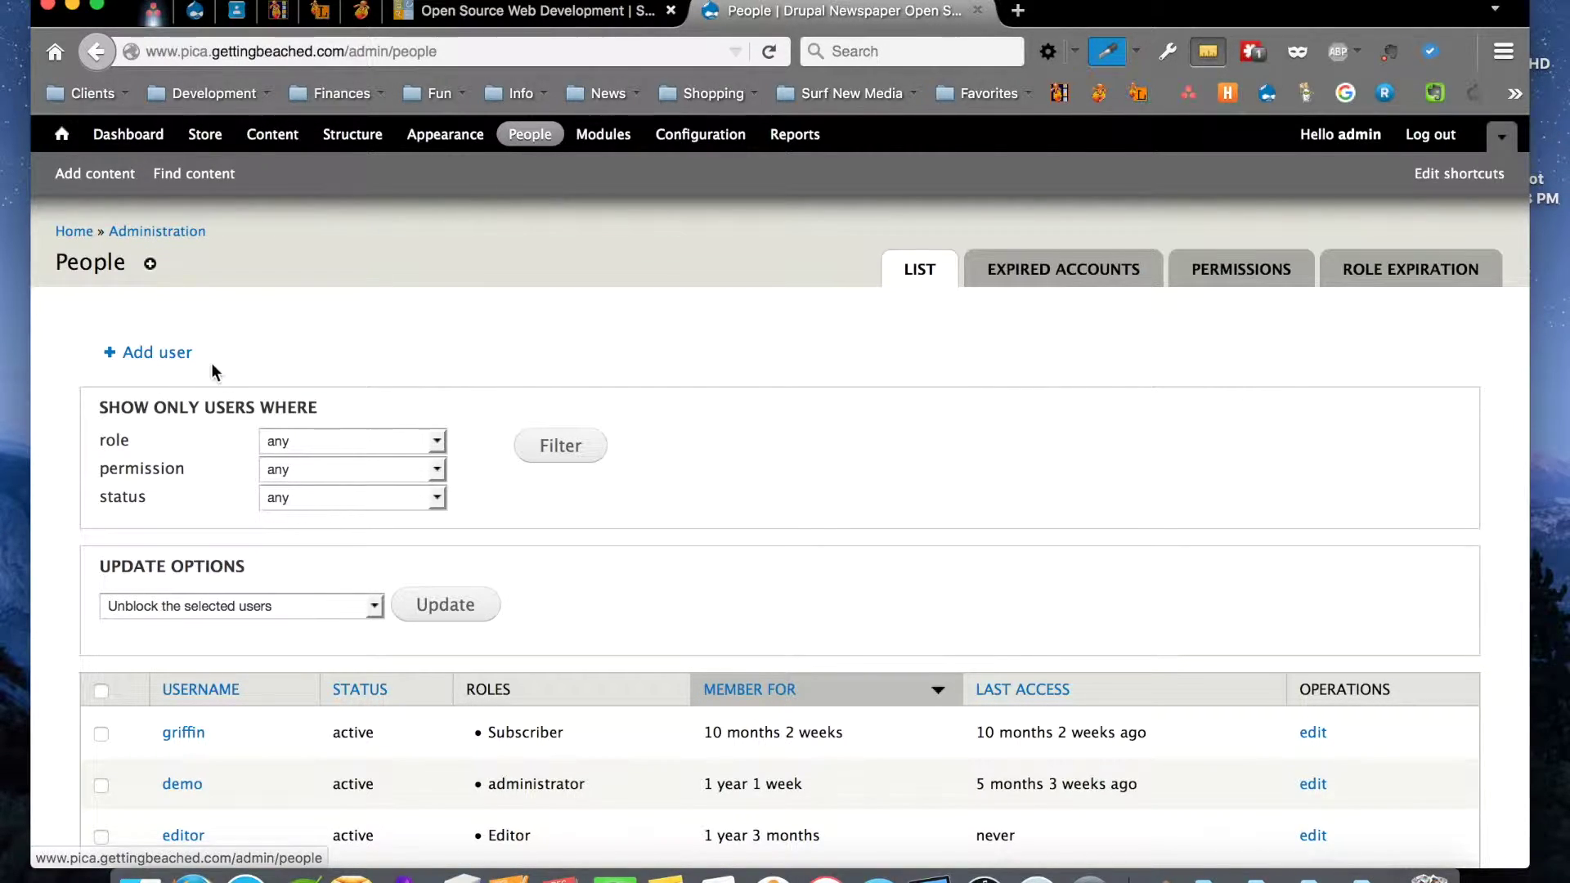
# Open the Add user form and select the Username and E-mail address fields, leaving them empty
pyautogui.click(159, 359)
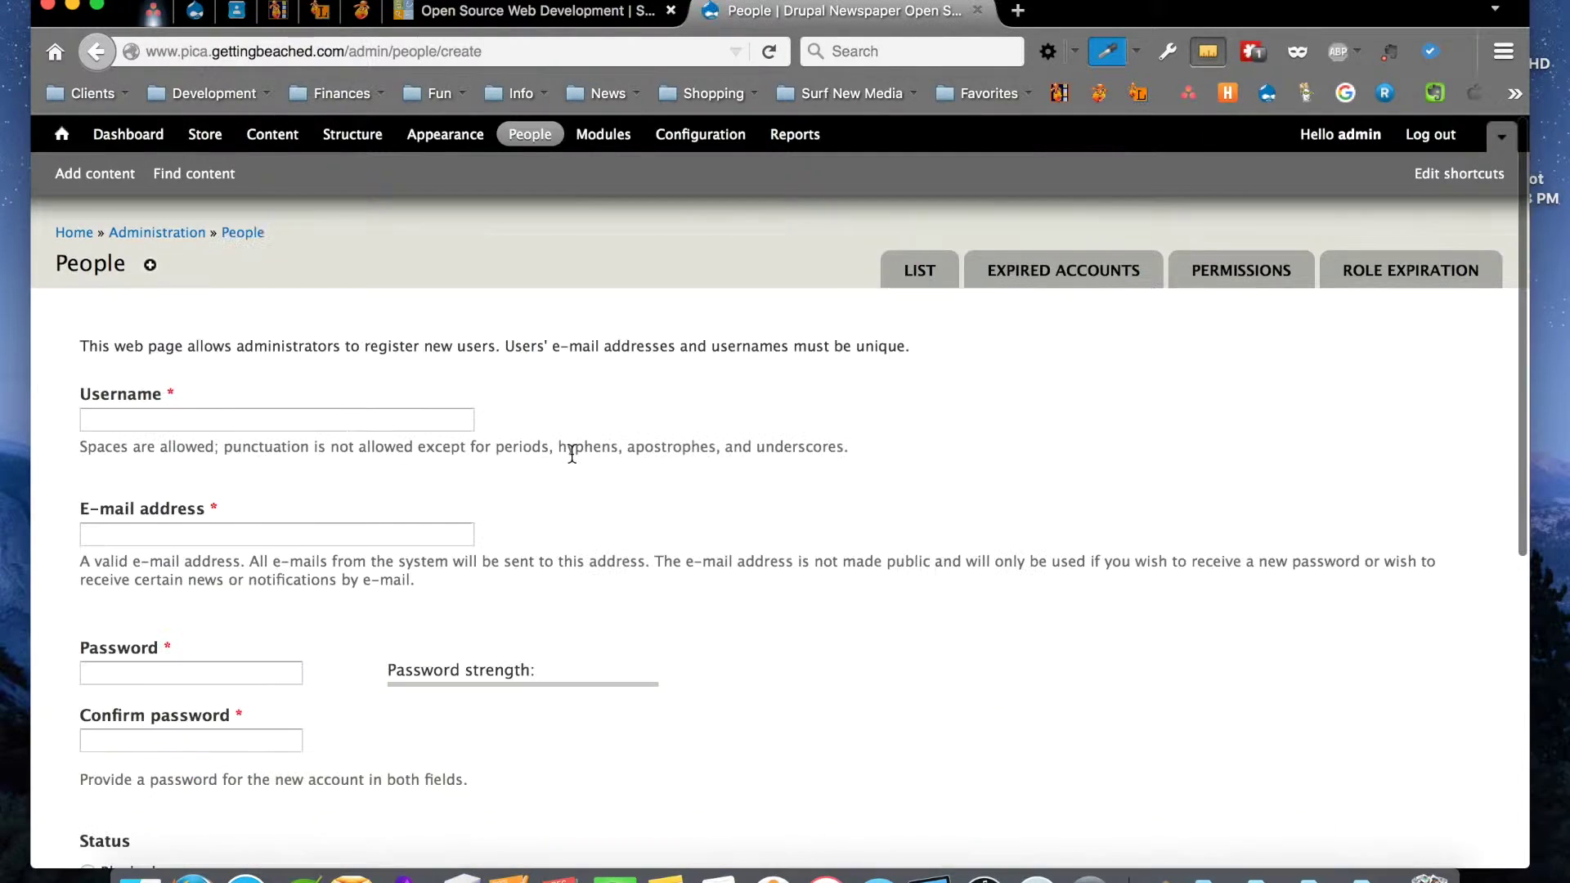
pyautogui.scroll(-1, 572, 455)
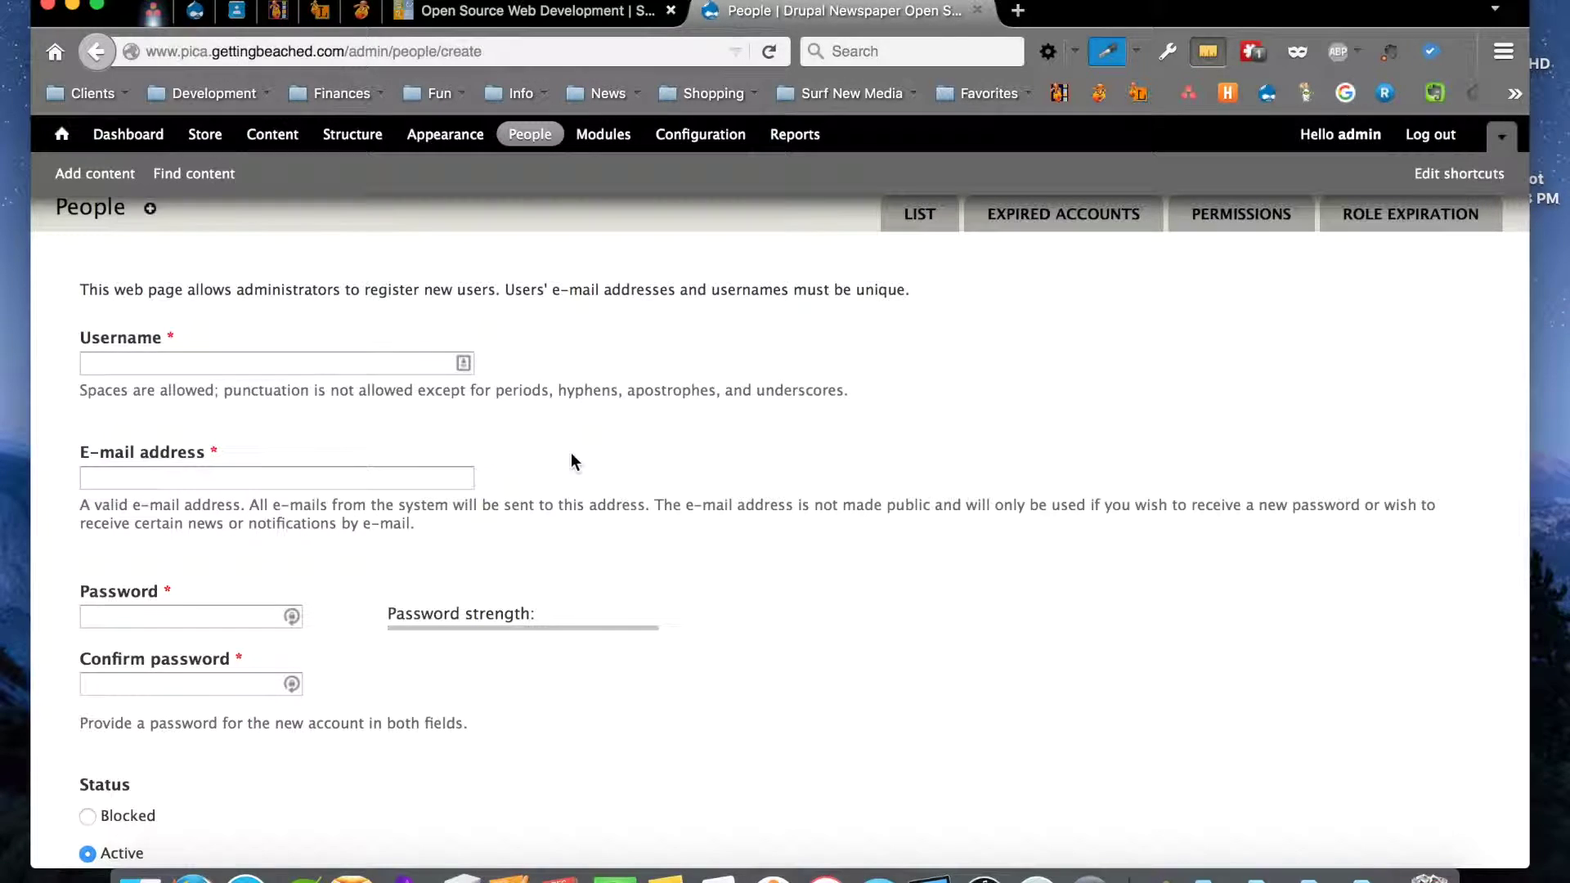
pyautogui.scroll(-1, 571, 455)
pyautogui.click(205, 314)
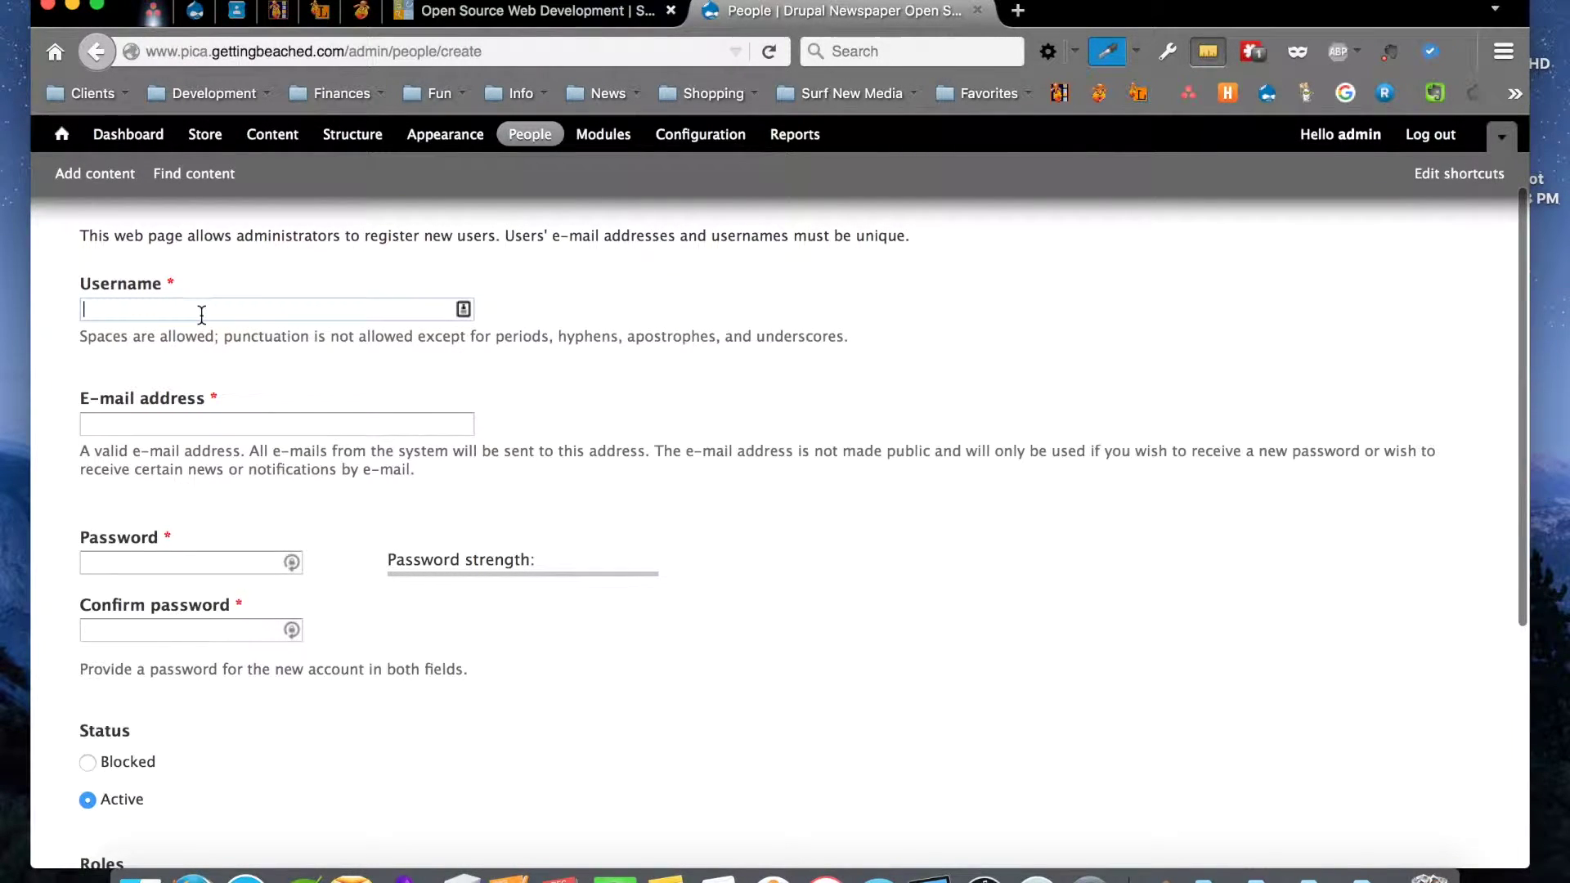
pyautogui.click(194, 425)
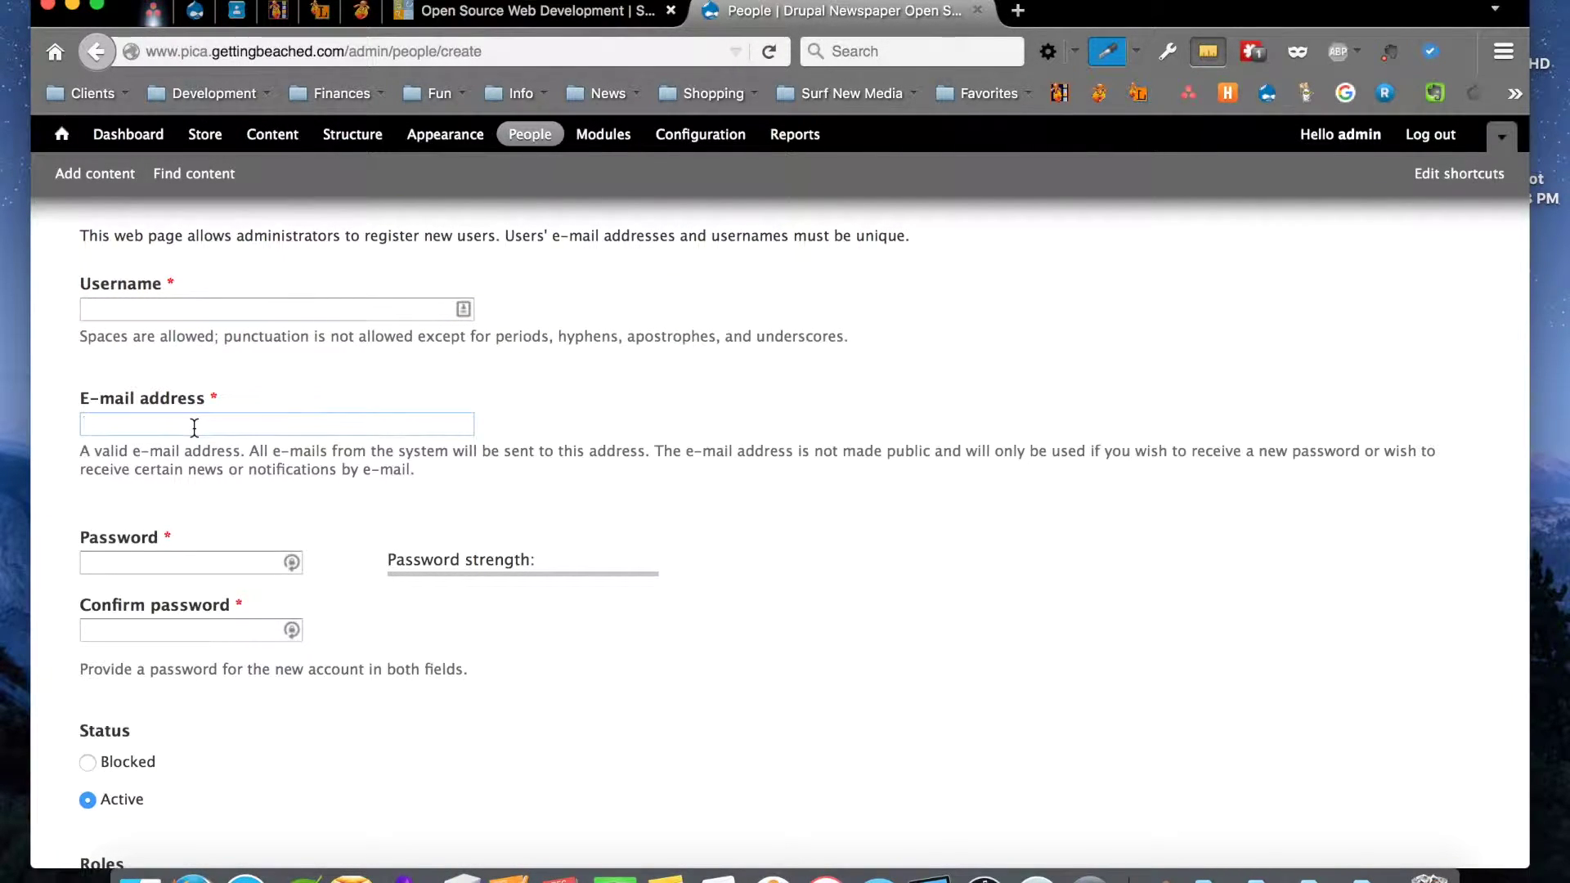
# Give the new account the Subscriber role and turn on 'Notify user of new account'
pyautogui.scroll(-2, 195, 429)
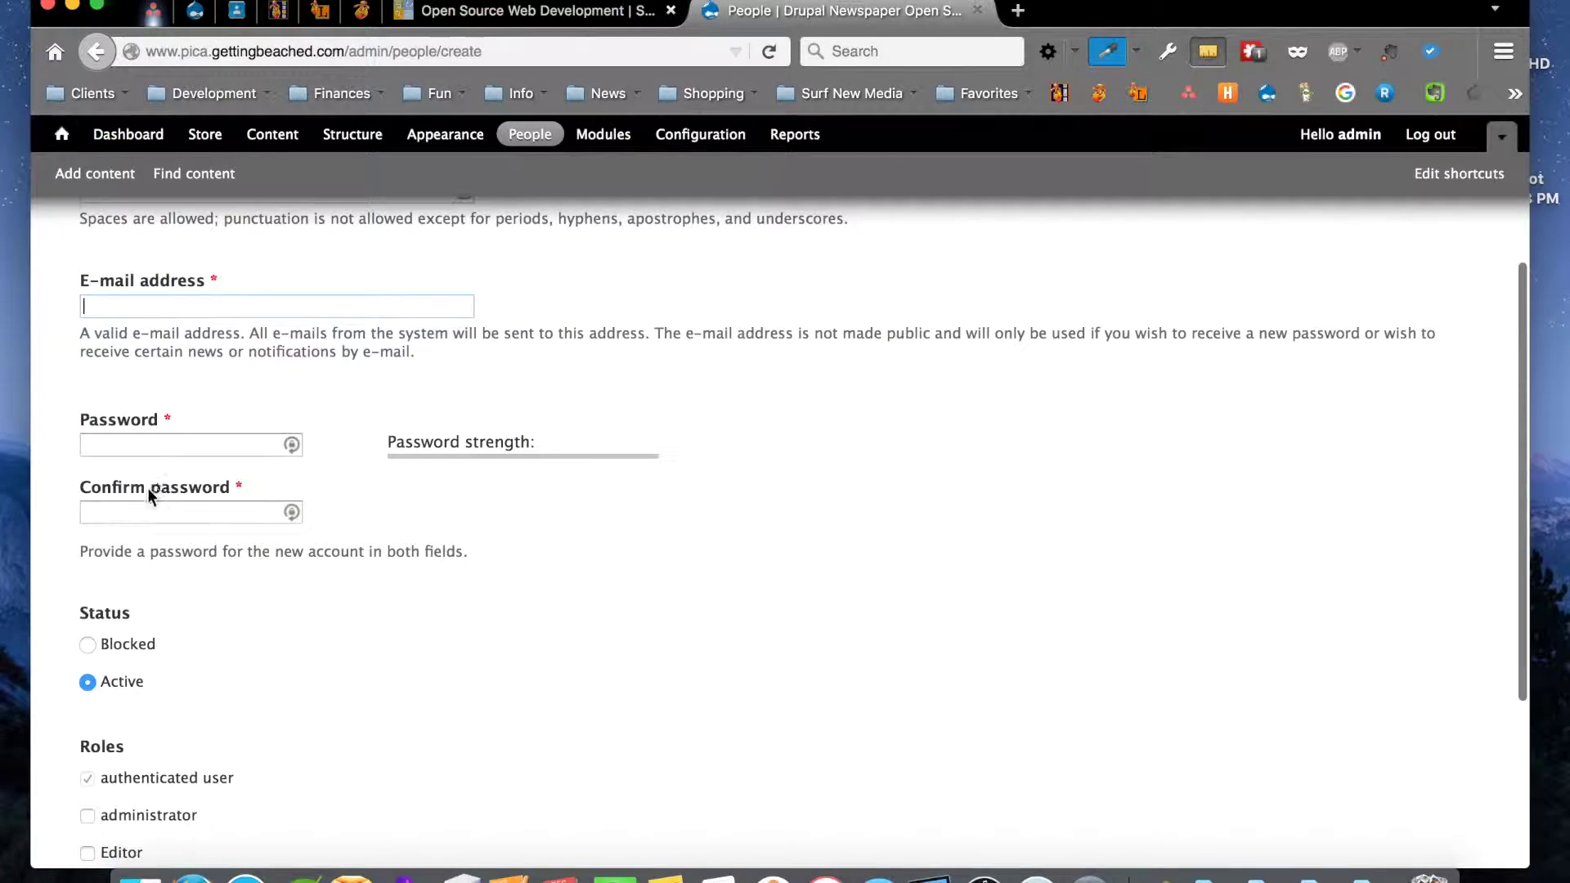
pyautogui.scroll(-5, 142, 518)
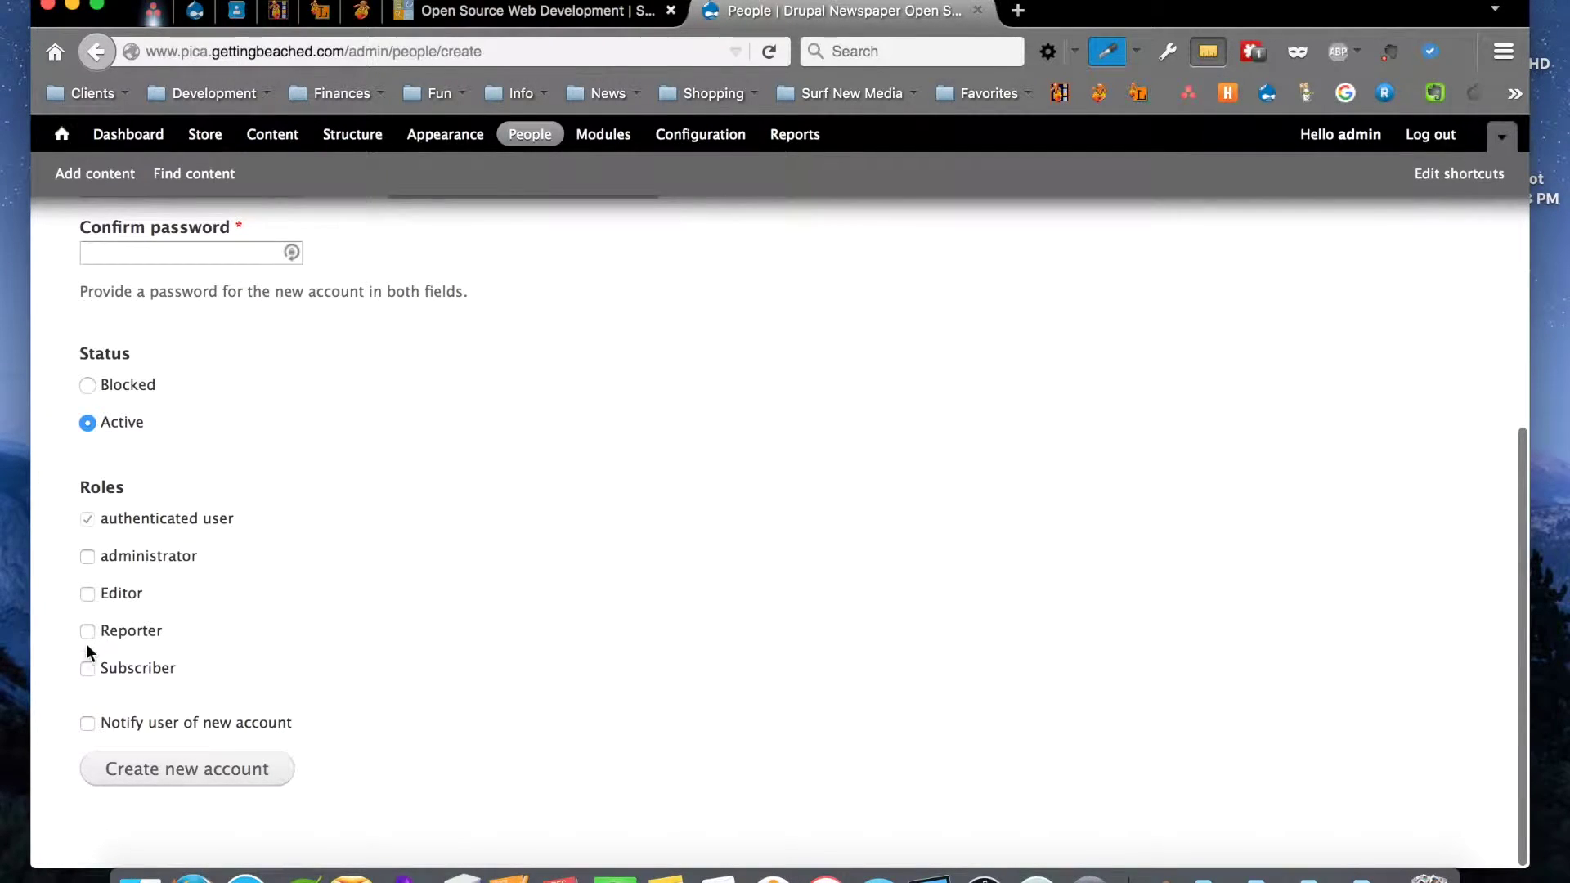
pyautogui.click(89, 668)
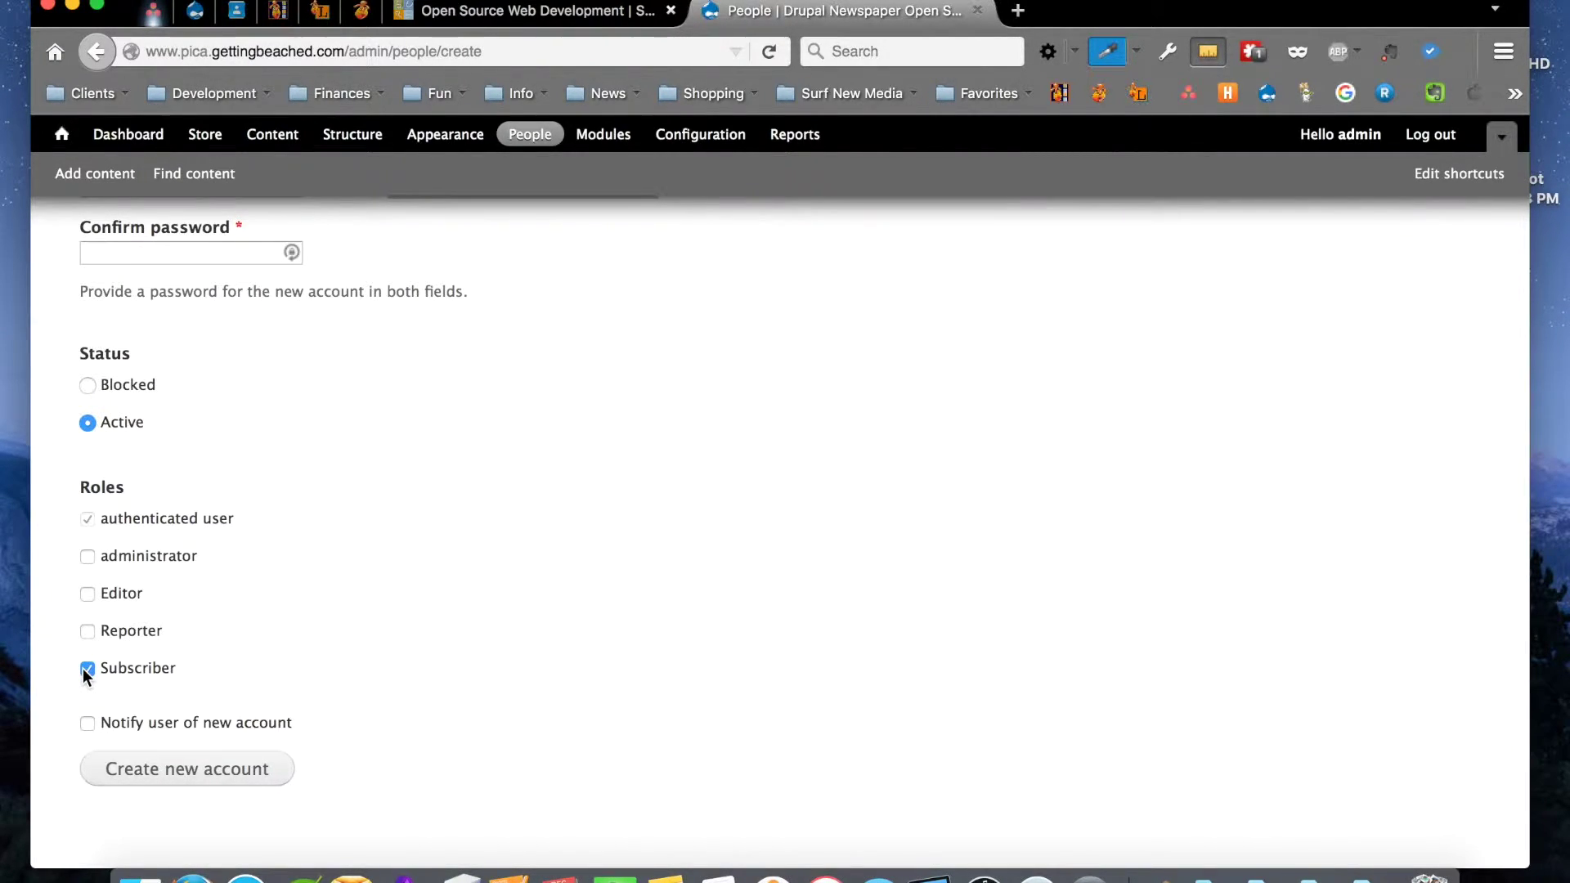
pyautogui.click(87, 723)
pyautogui.scroll(2, 188, 780)
pyautogui.scroll(5, 188, 781)
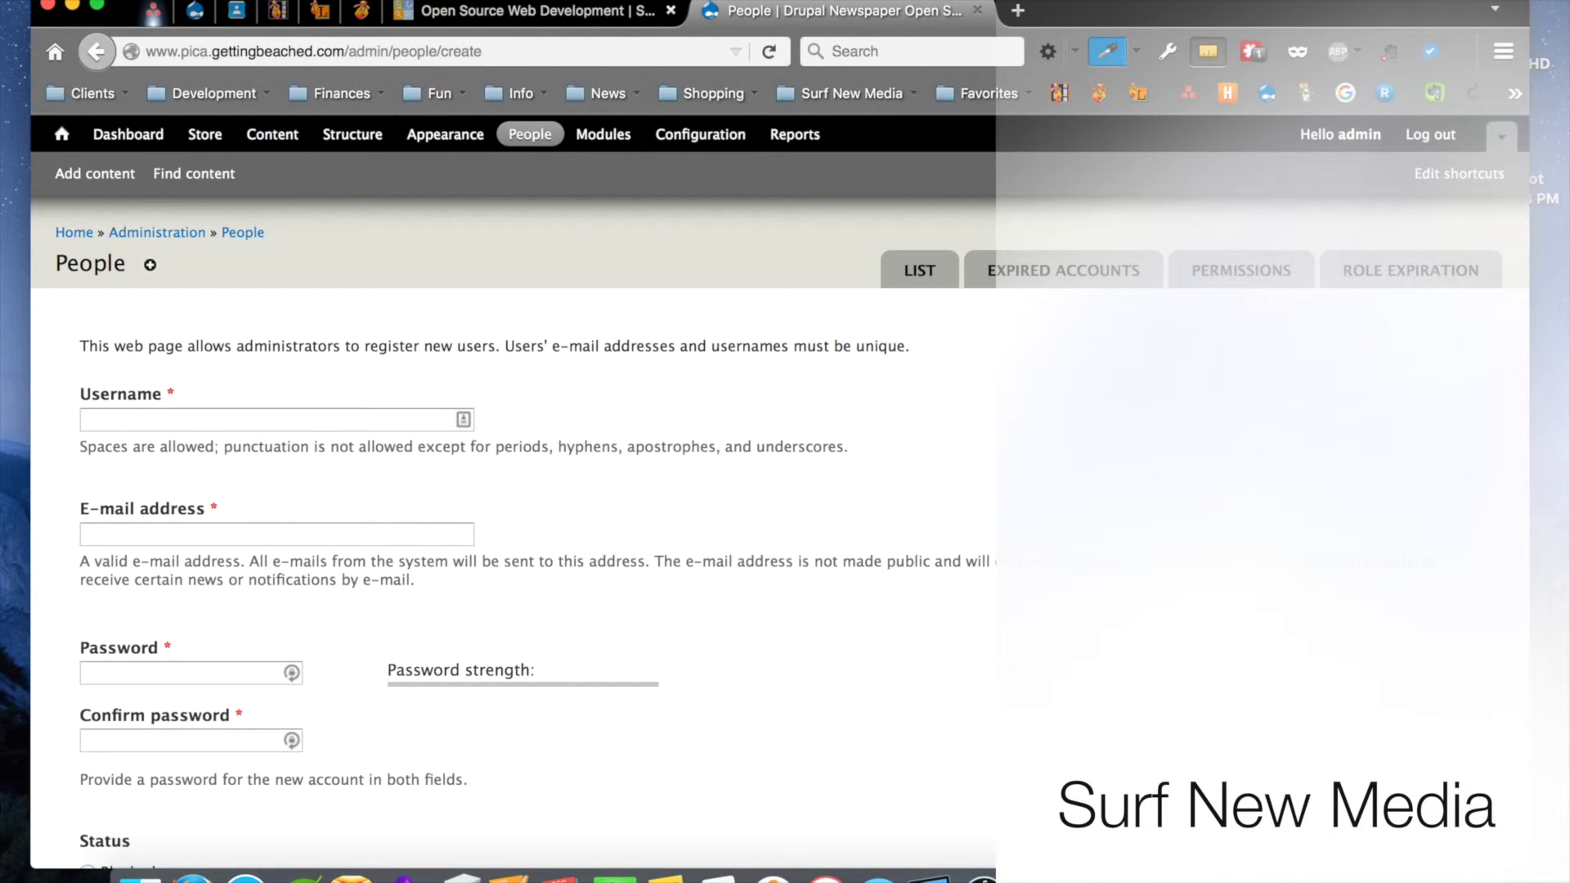
pyautogui.press('alt+super+n')
pyautogui.click(236, 191)
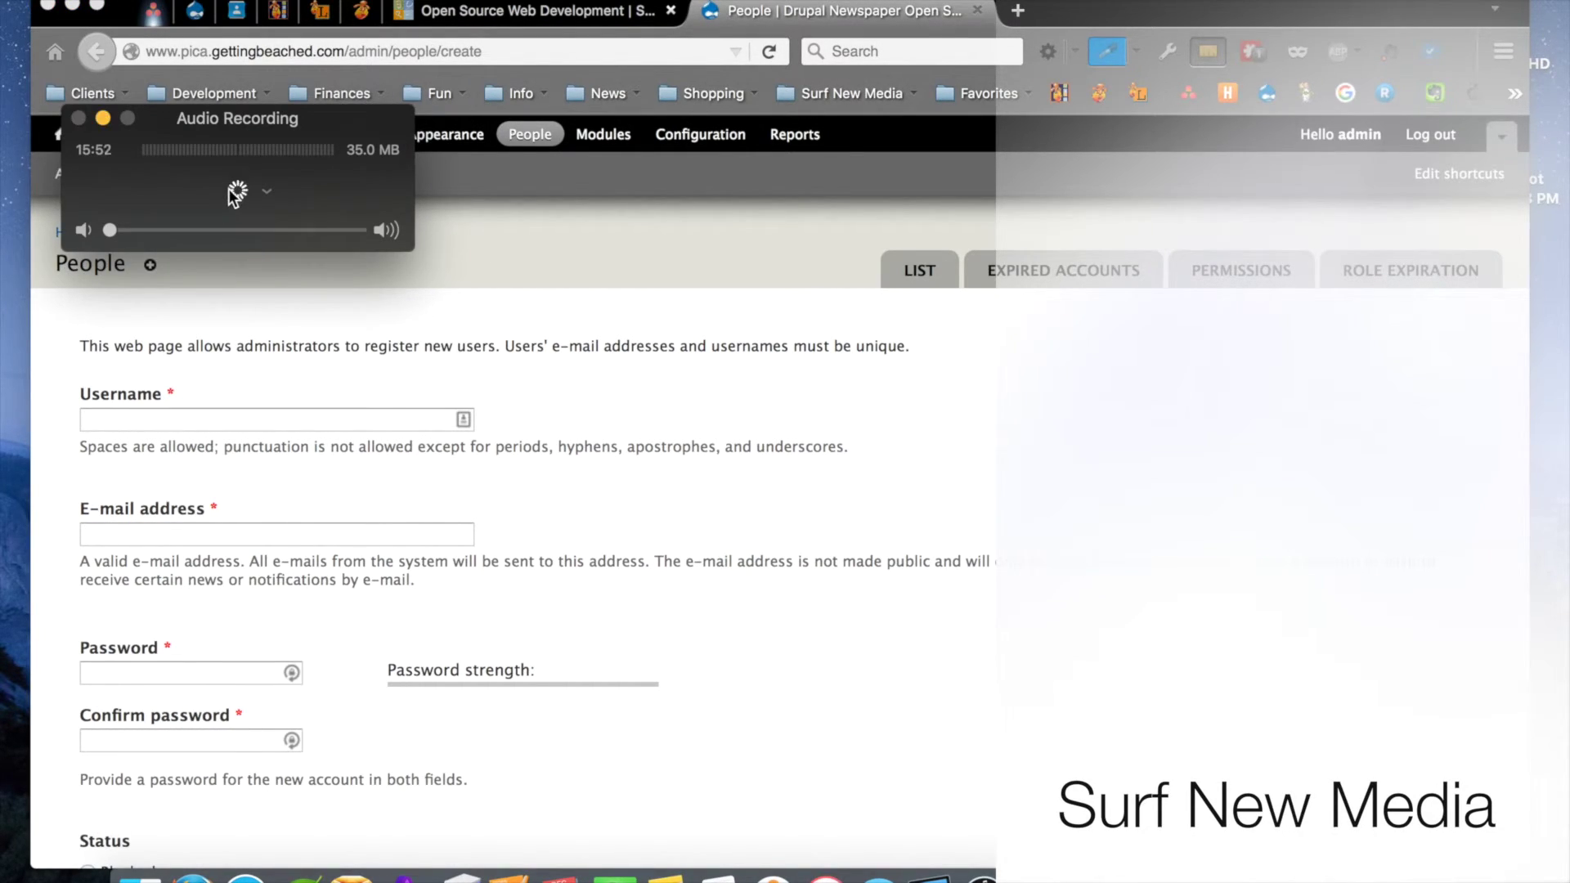